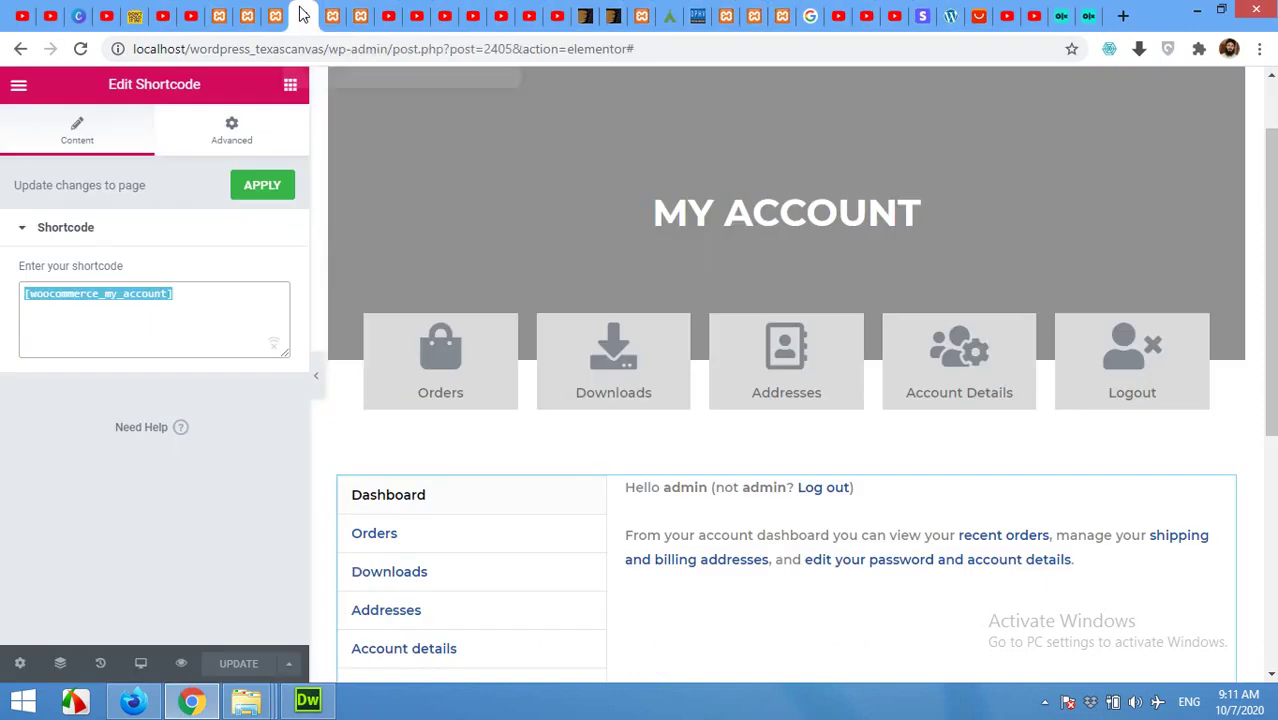
# Examine the customized My Account page on the live site, including its Orders and Downloads sections
pyautogui.click(299, 15)
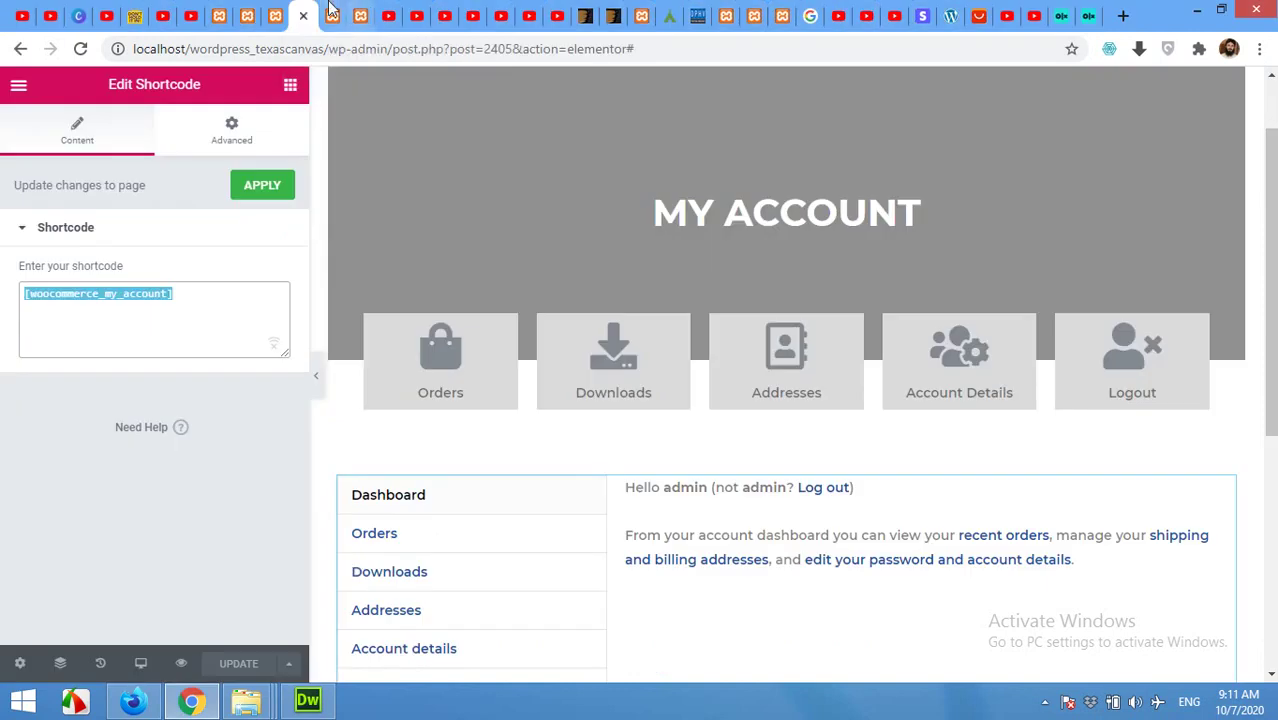
pyautogui.click(333, 15)
pyautogui.scroll(-2, 700, 440)
pyautogui.scroll(2, 730, 455)
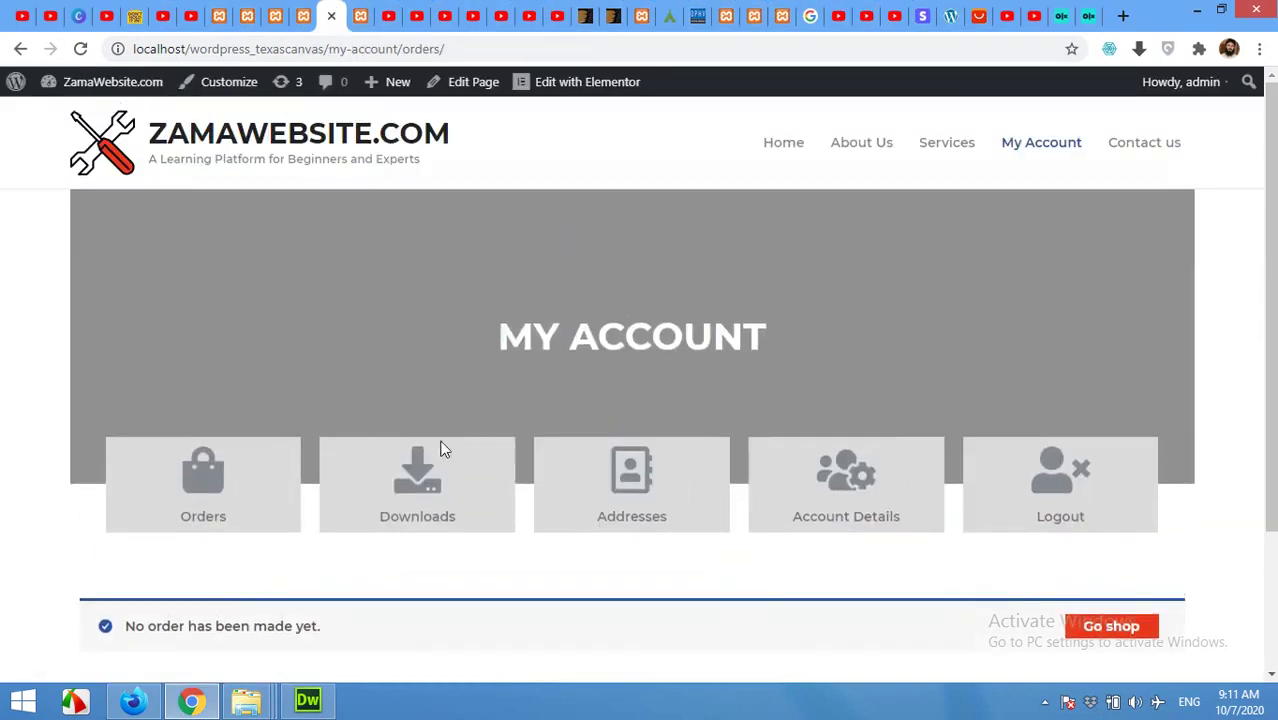
pyautogui.click(197, 485)
pyautogui.scroll(-2, 329, 496)
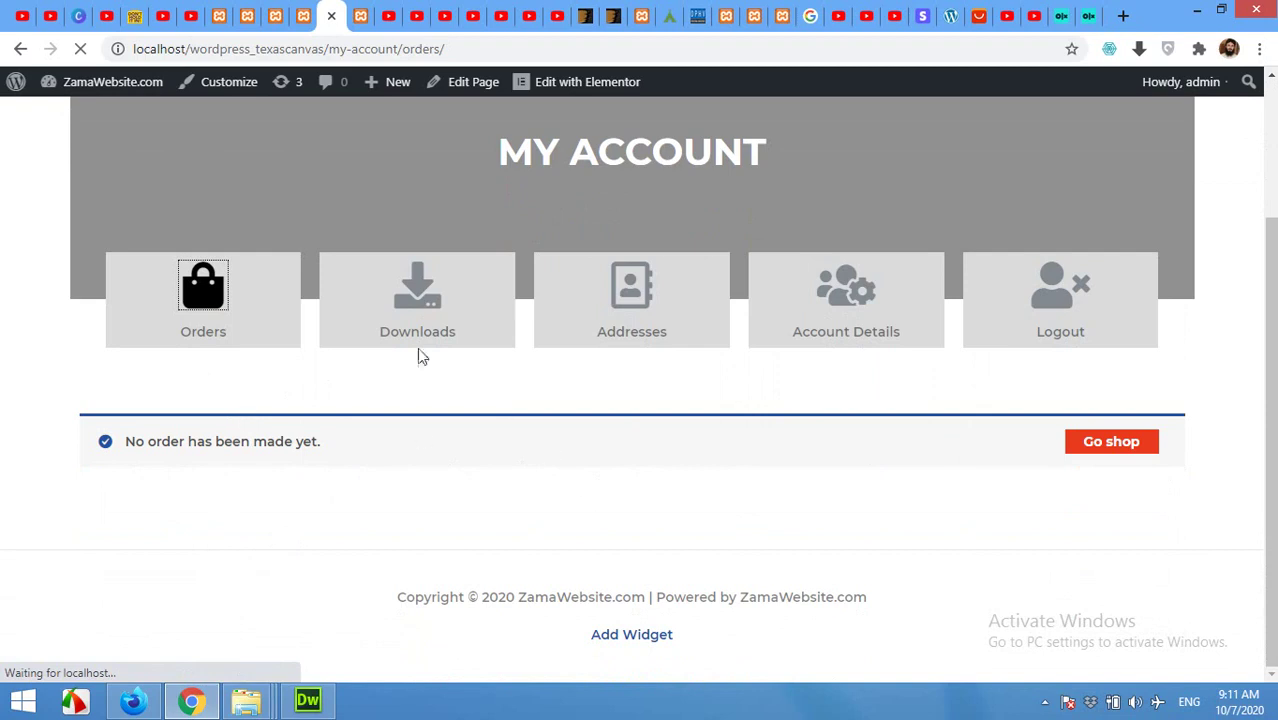
pyautogui.click(414, 49)
pyautogui.doubleClick(418, 49)
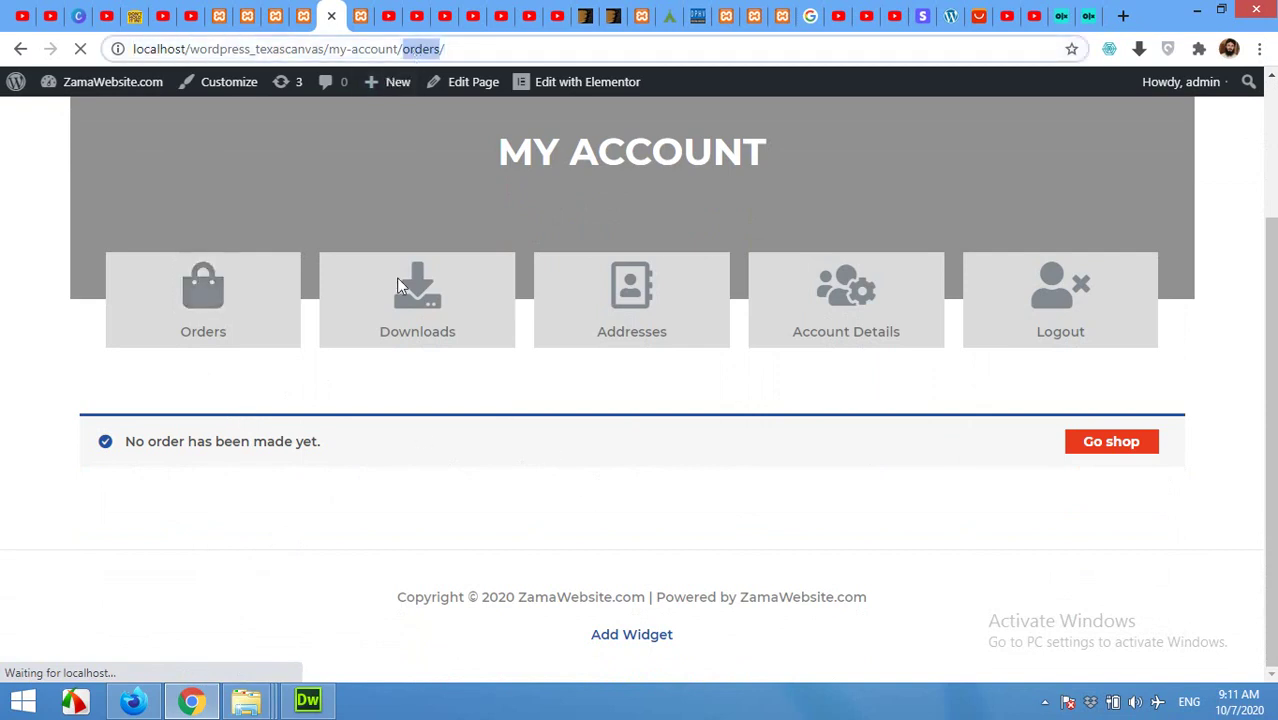
pyautogui.press('Return')
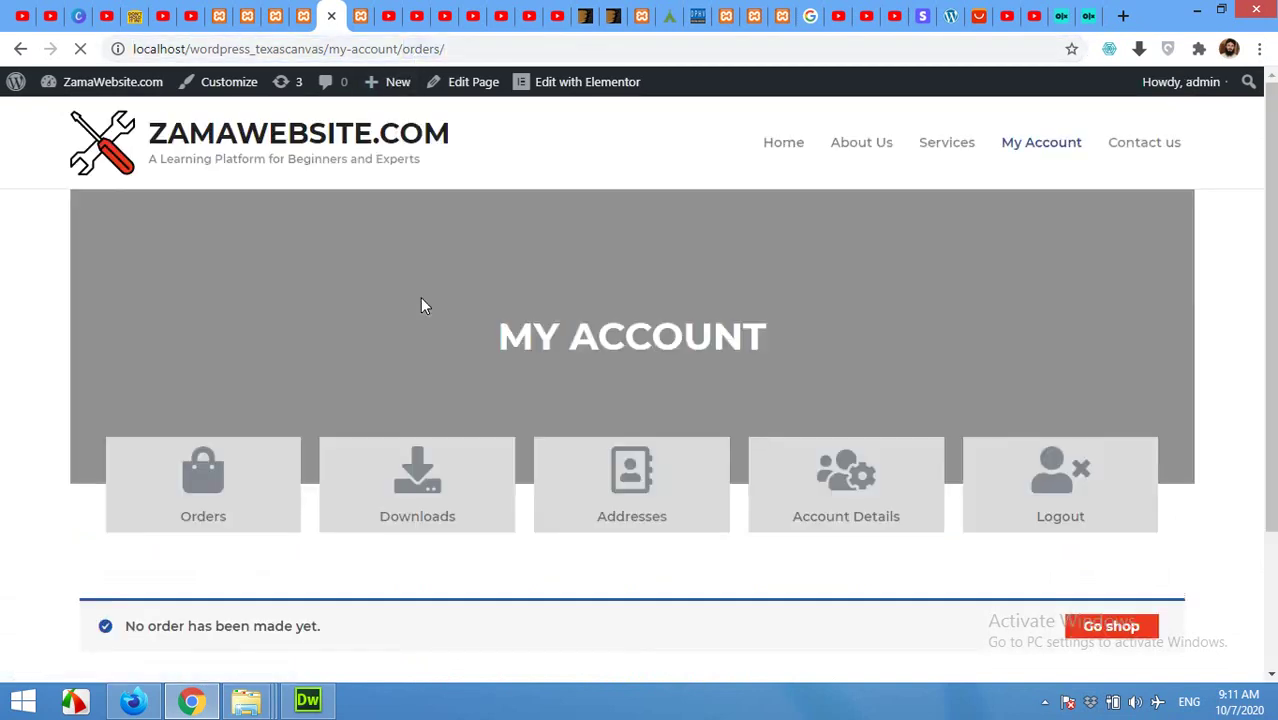
pyautogui.click(417, 485)
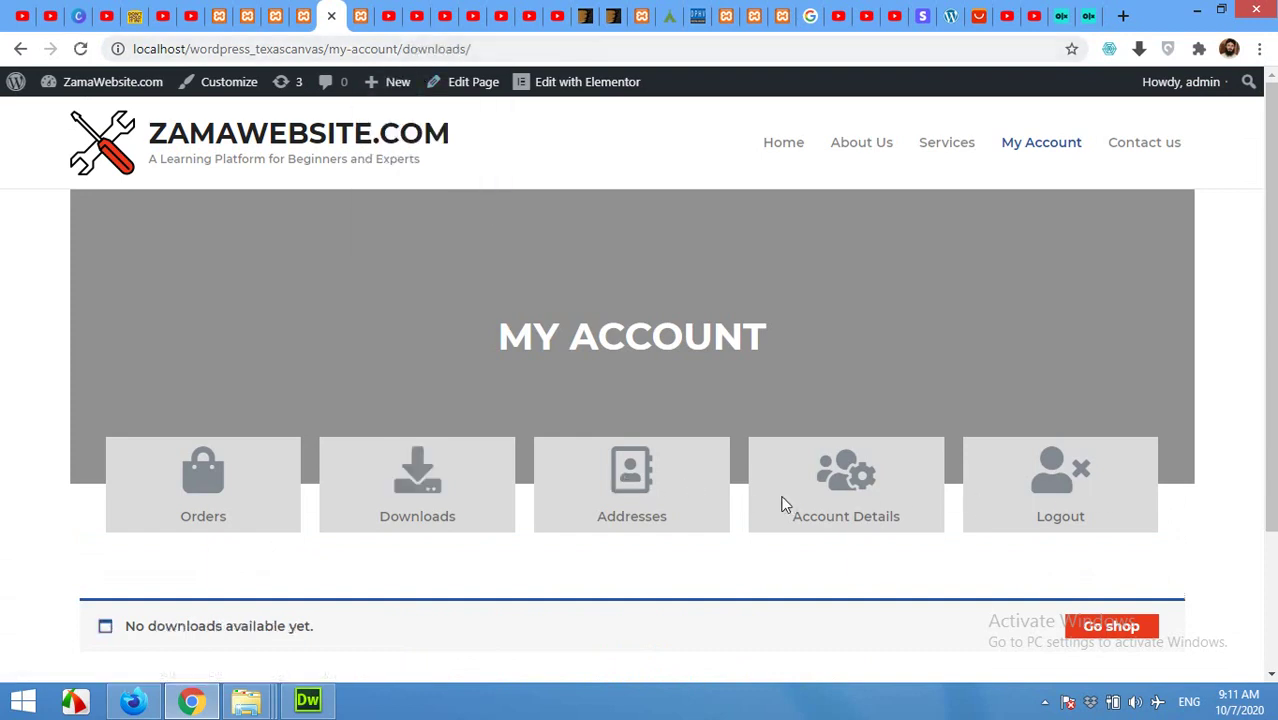
pyautogui.scroll(-2, 379, 457)
pyautogui.scroll(2, 371, 346)
# Compare the default My Account 2 page with the customized My Account design in the Elementor editor
pyautogui.click(308, 12)
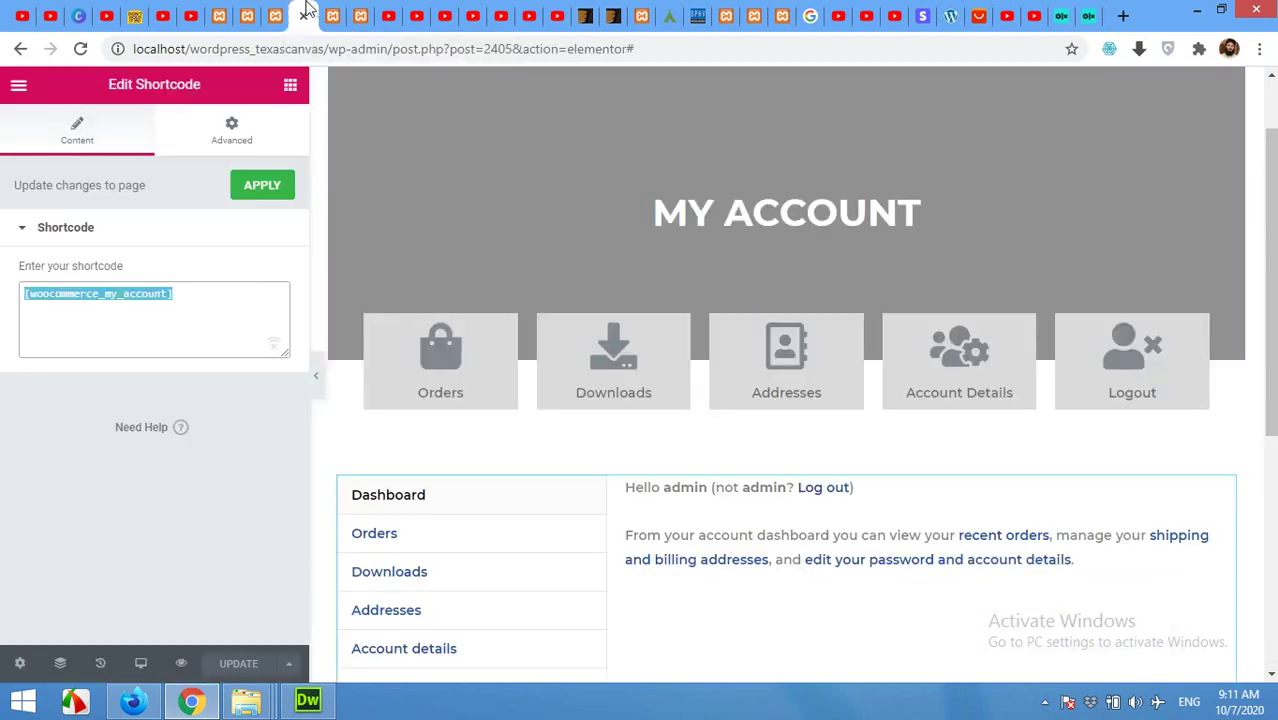
pyautogui.click(273, 15)
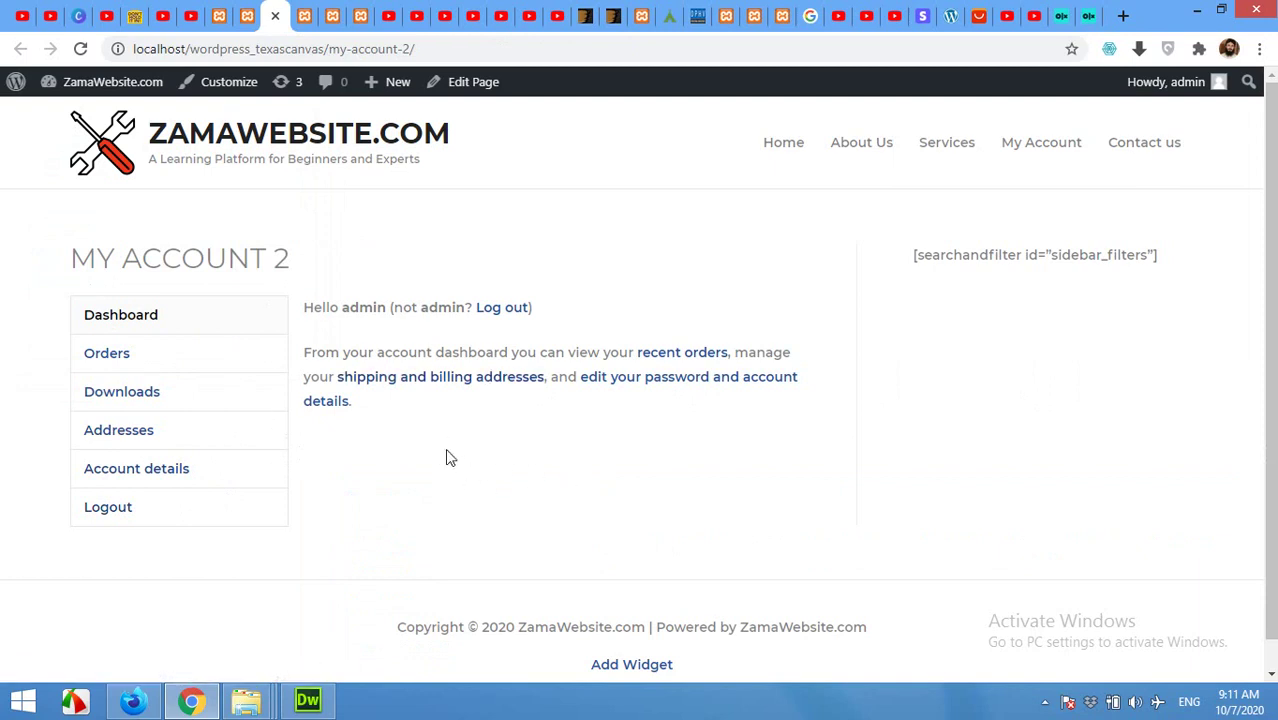
pyautogui.scroll(-1, 556, 452)
pyautogui.scroll(1, 553, 451)
pyautogui.click(303, 15)
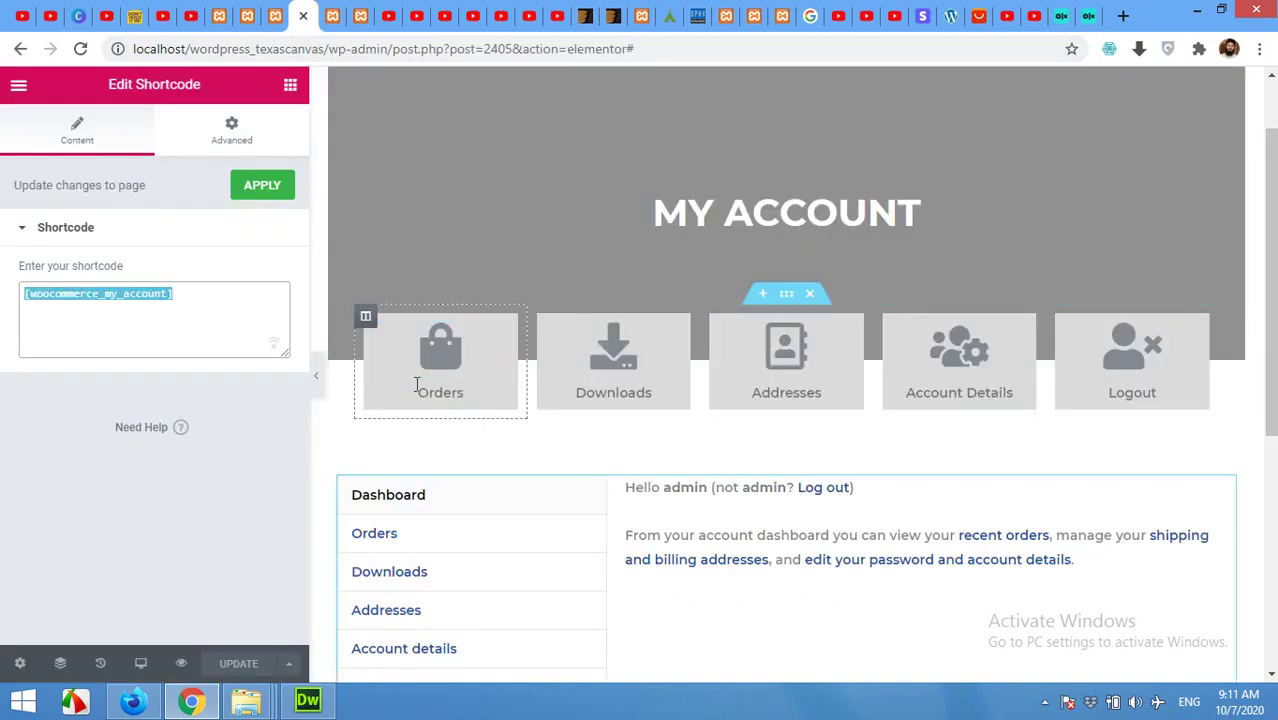
pyautogui.hotkey('ctrl', 'shift', 'Tab')
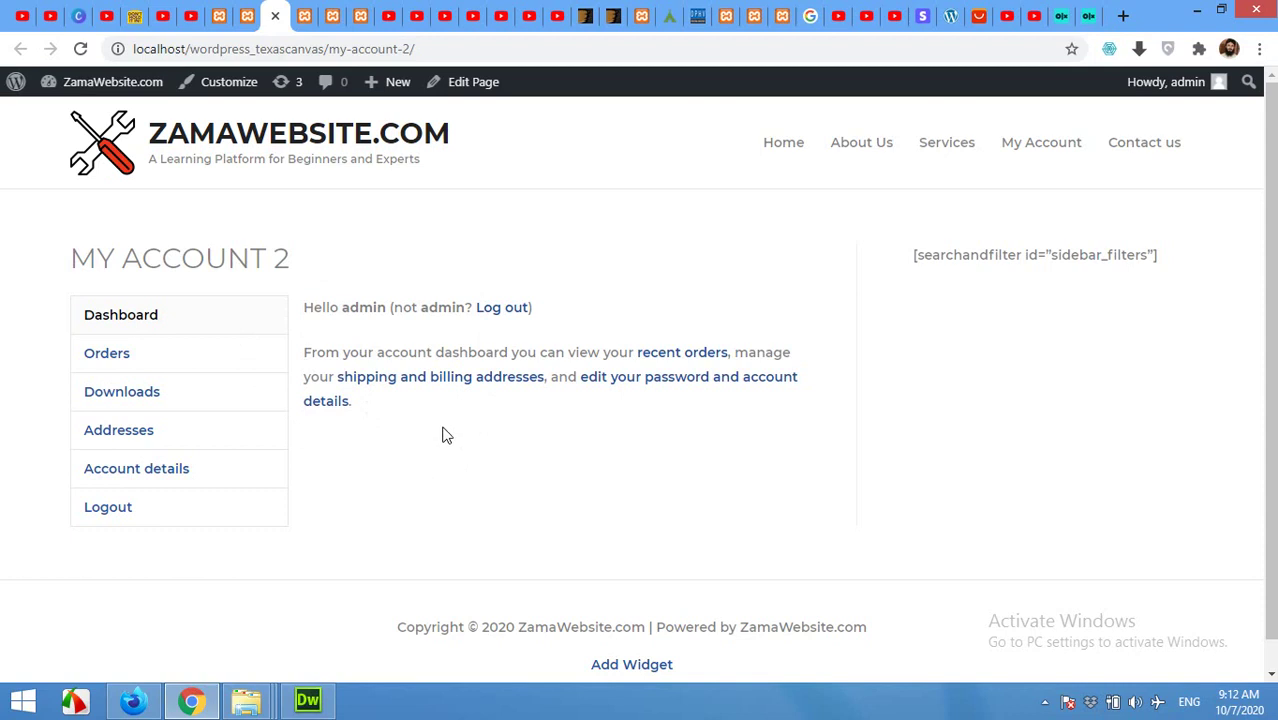
# Open the My Account 2 page for editing in a new browser tab and switch to it
pyautogui.rightClick(463, 81)
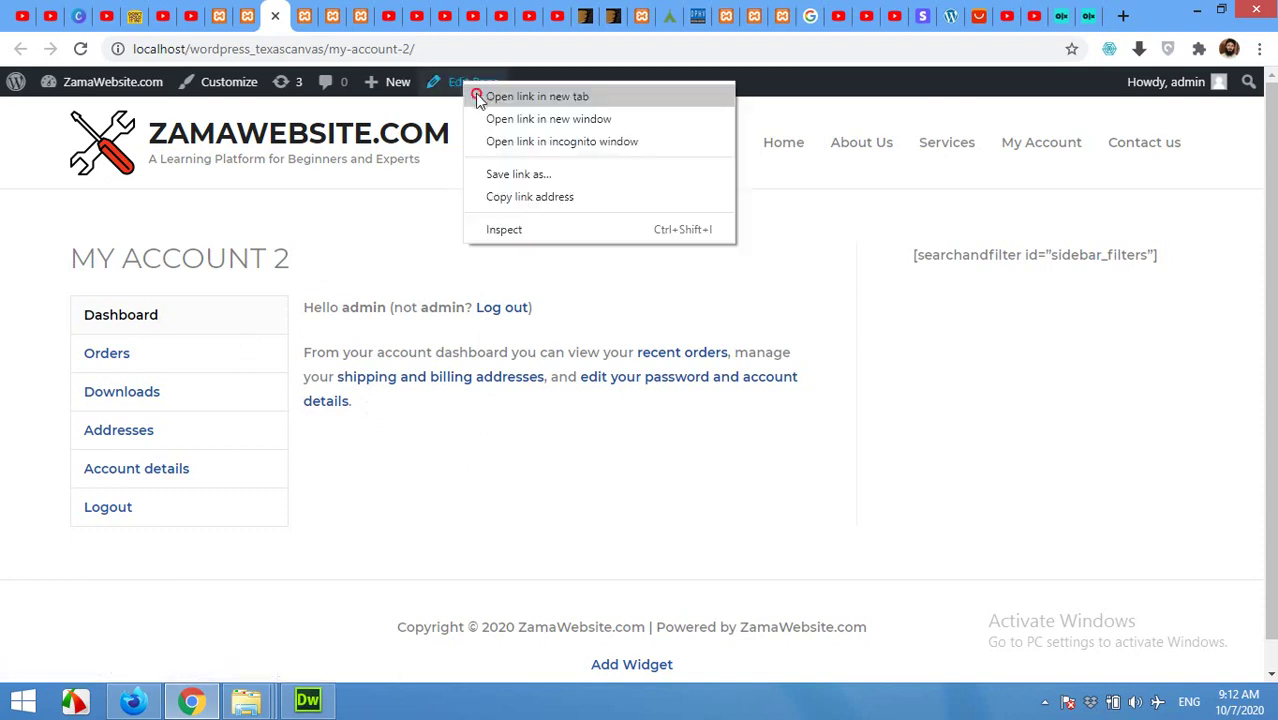
pyautogui.click(478, 95)
pyautogui.click(301, 16)
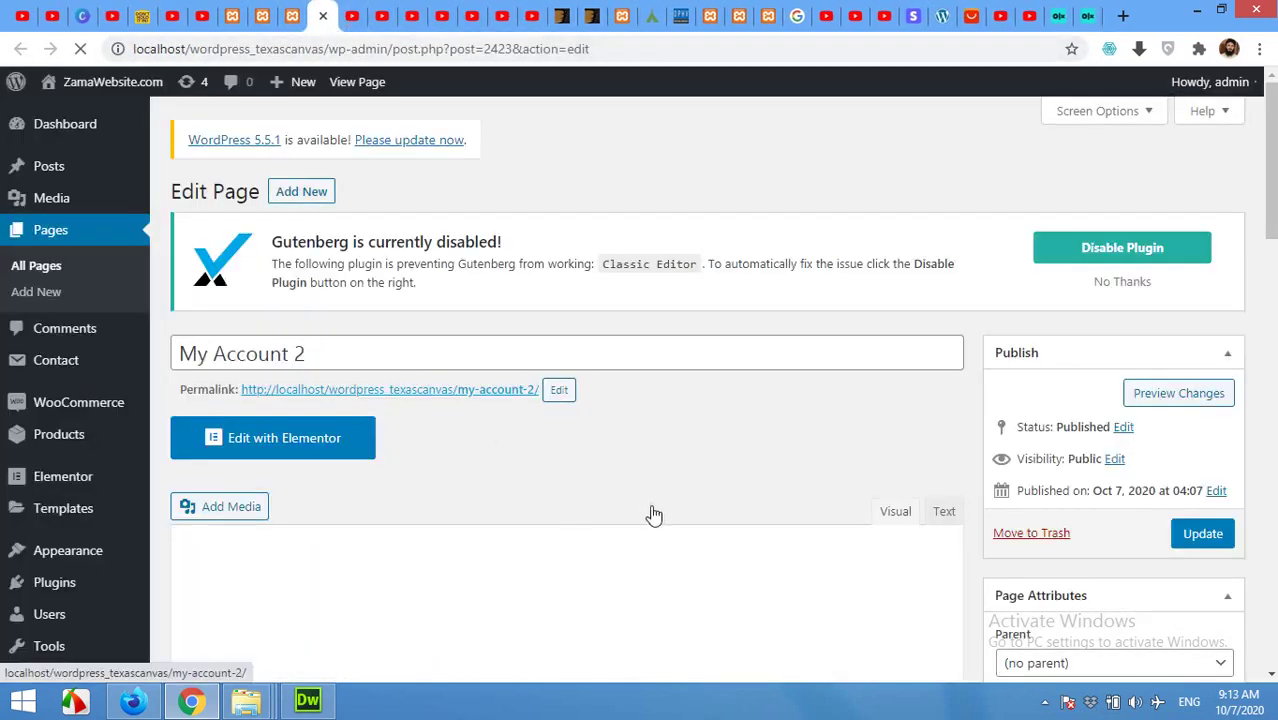
# Copy the [woocommerce_my_account] shortcode from the page content
pyautogui.scroll(-3, 630, 491)
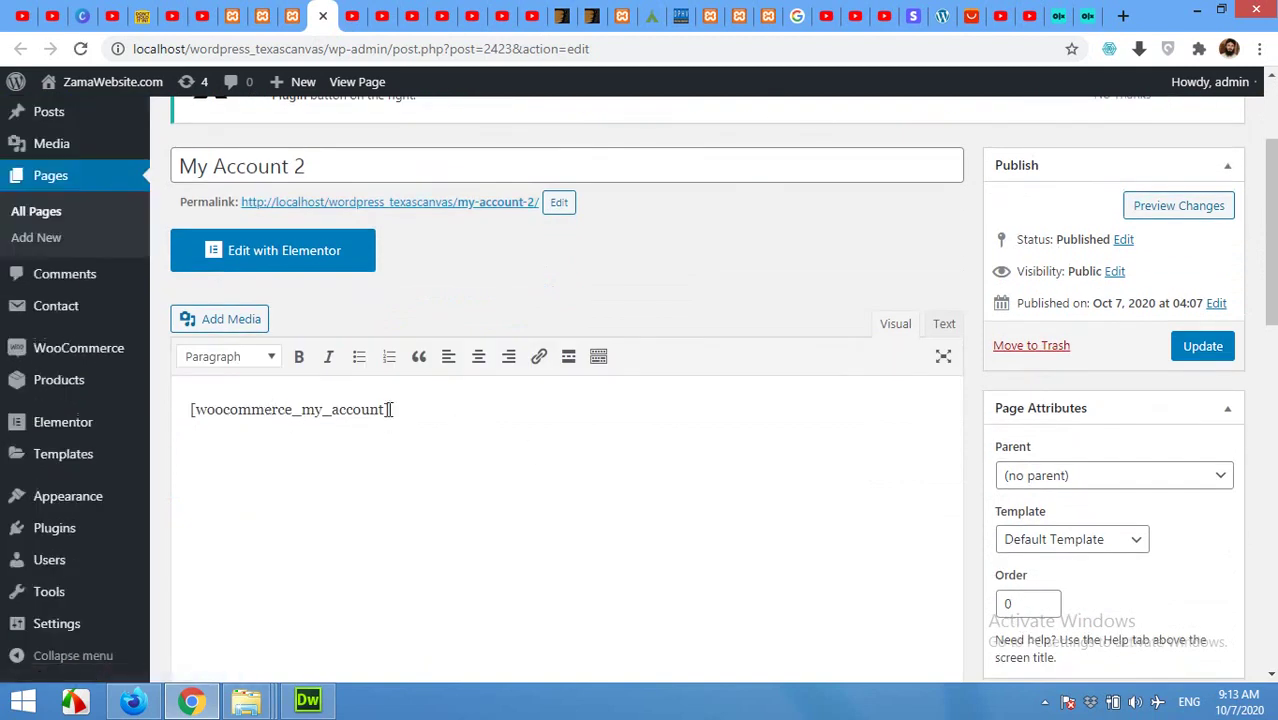
pyautogui.moveTo(388, 410); pyautogui.dragTo(181, 410)
pyautogui.rightClick(218, 409)
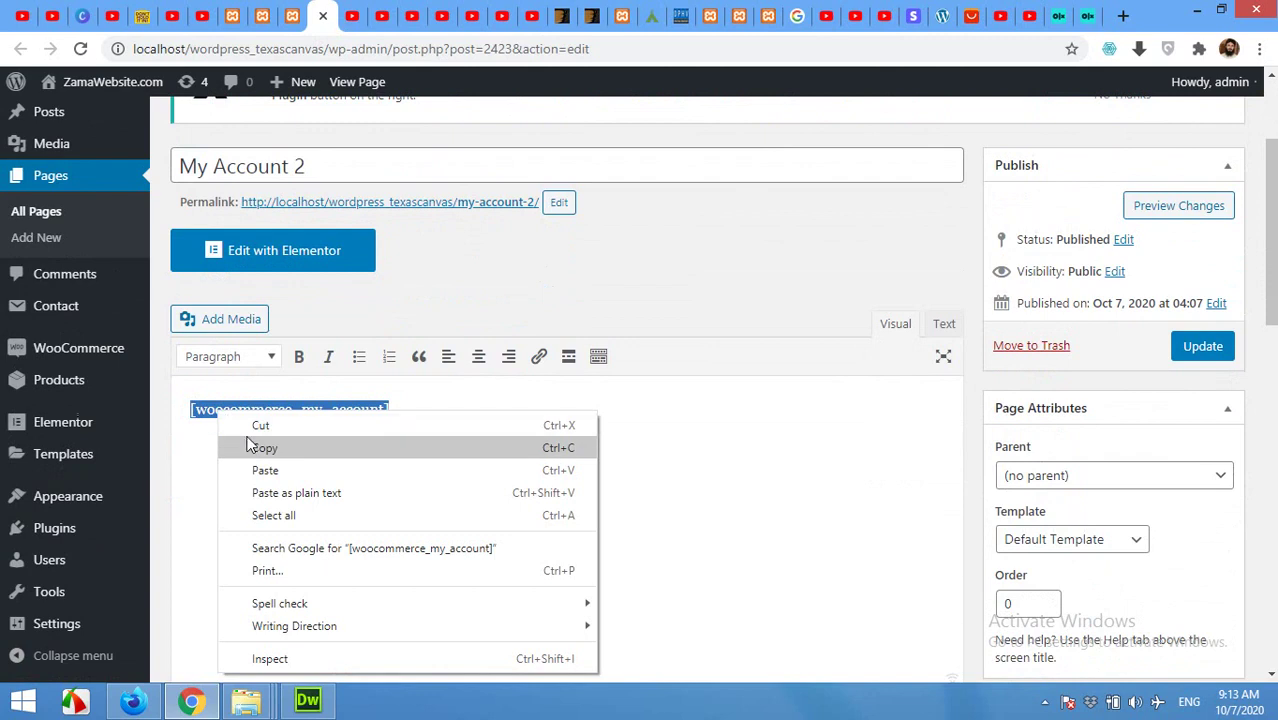
pyautogui.click(254, 445)
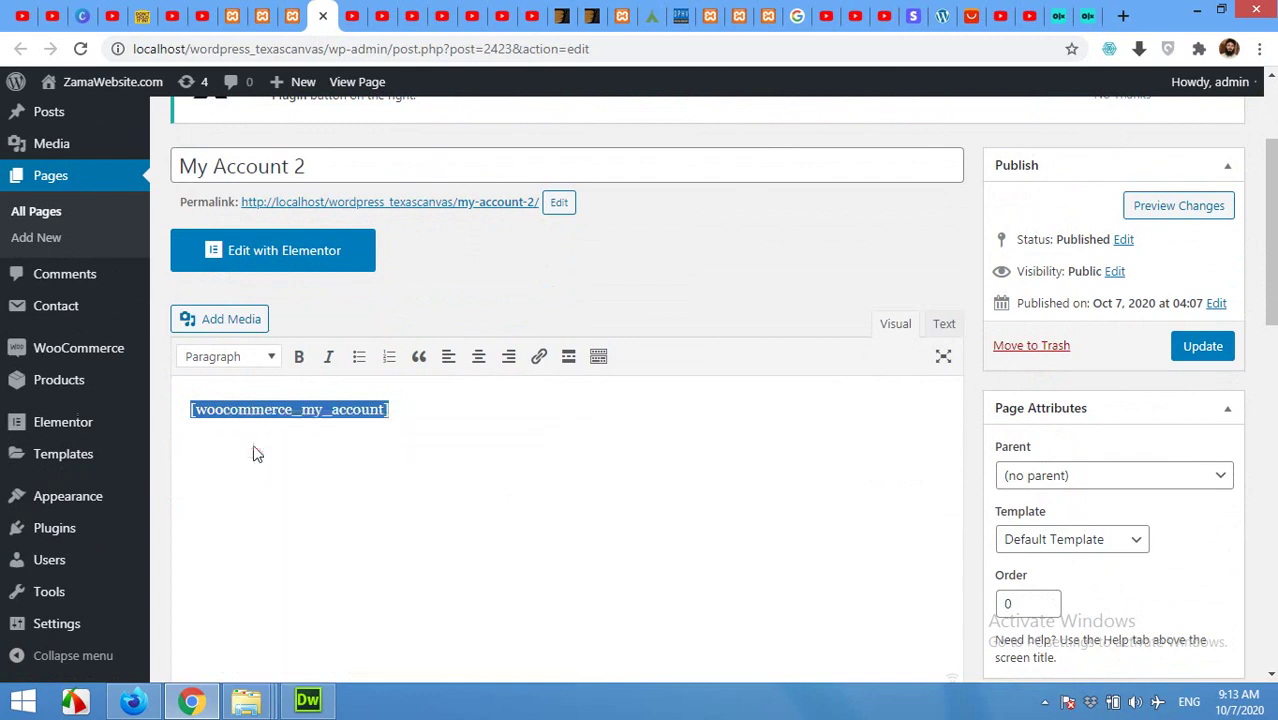
# Open the page in Elementor, set its page layout to Elementor Full Width and update the page
pyautogui.click(257, 255)
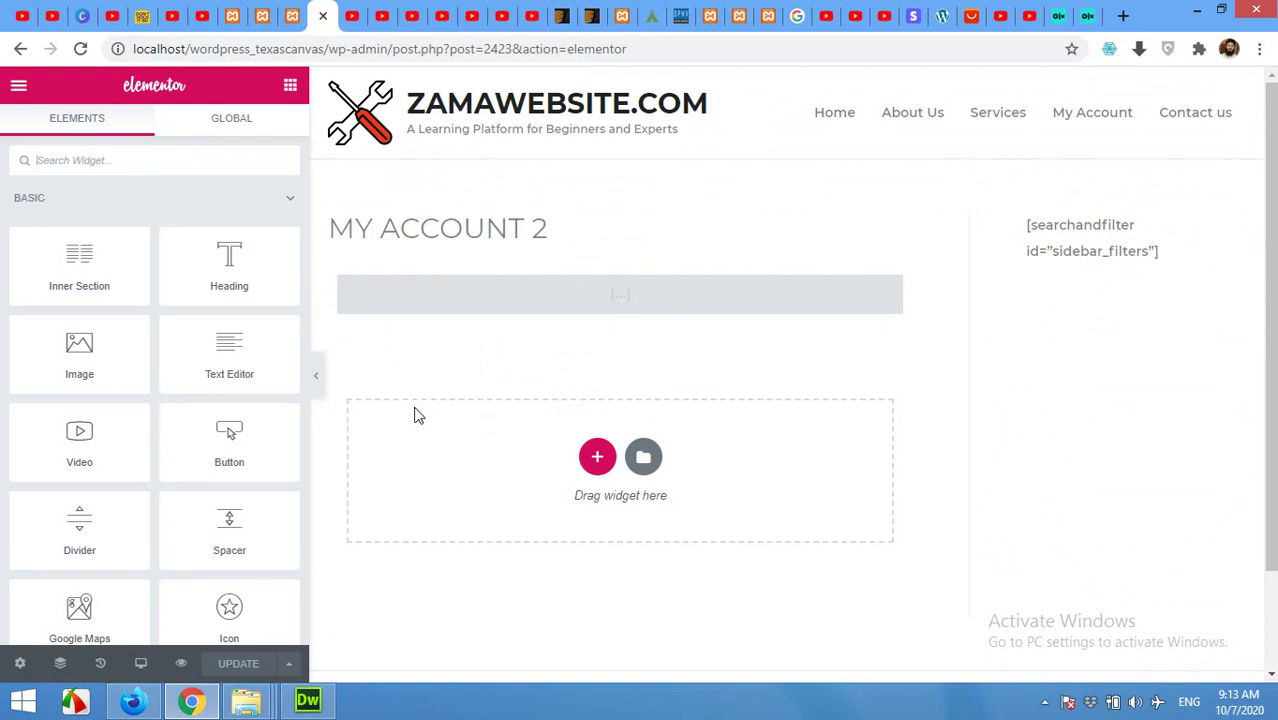
pyautogui.click(20, 664)
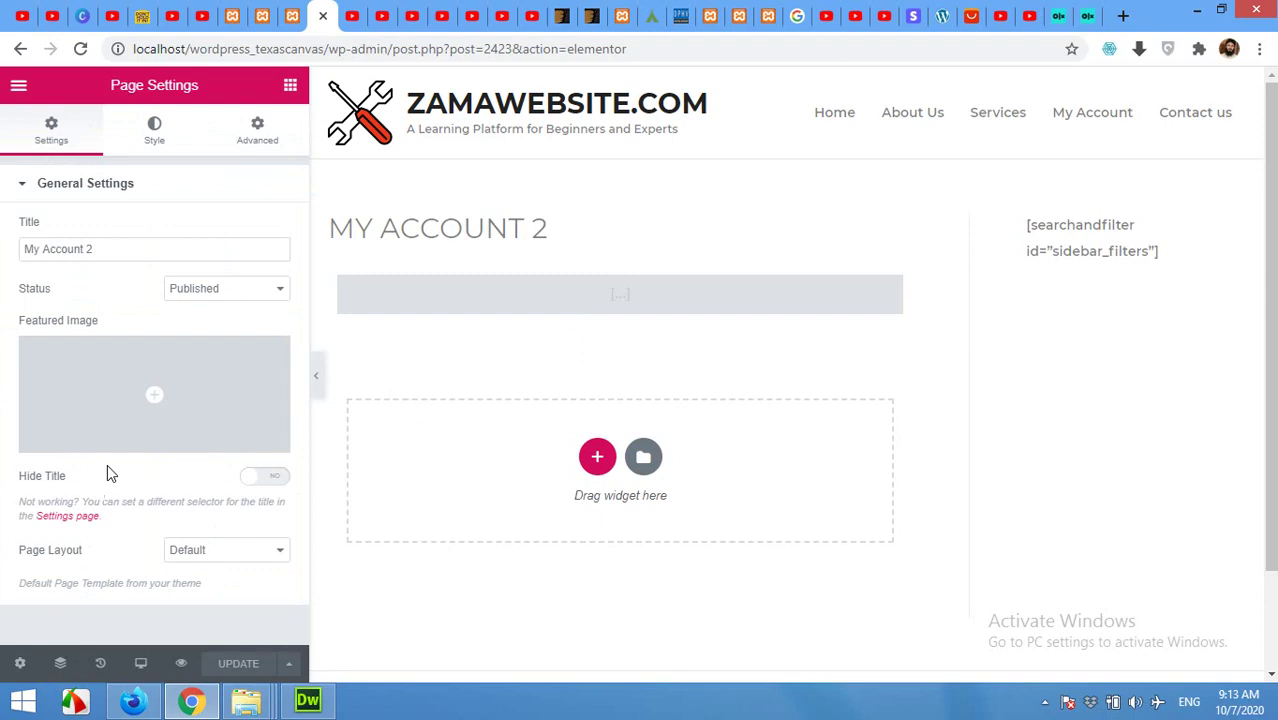
pyautogui.click(191, 556)
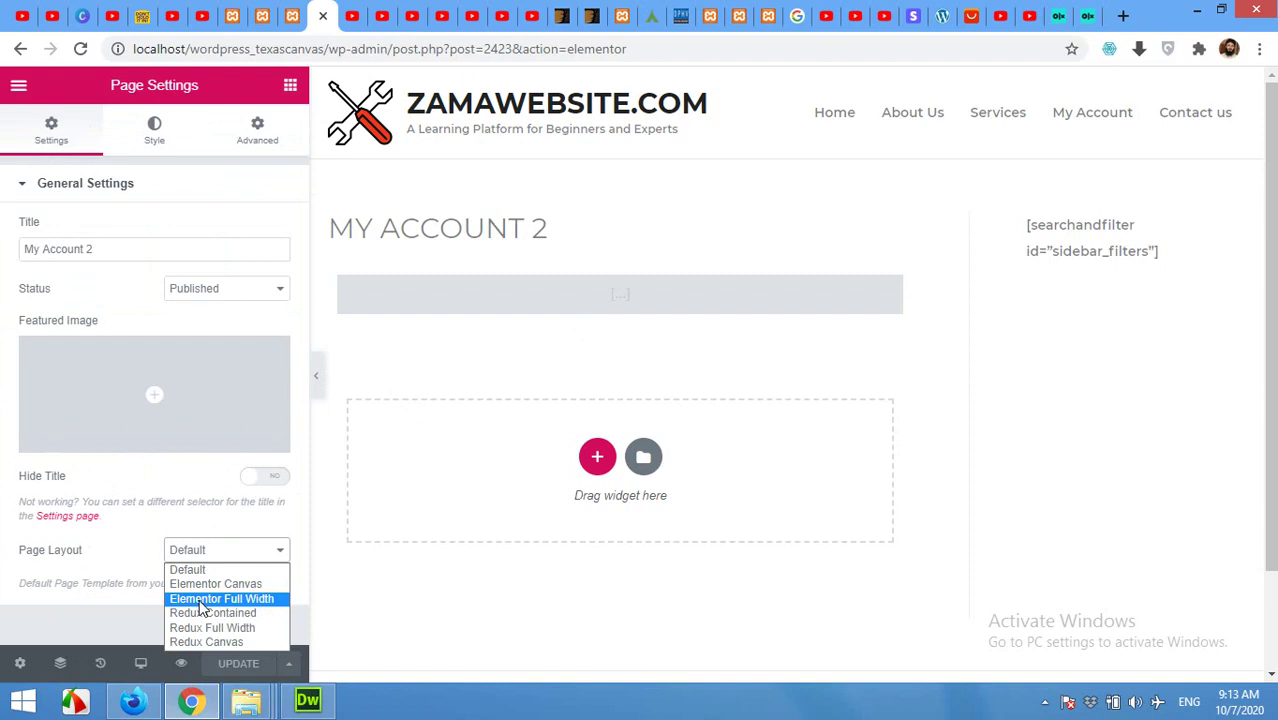
pyautogui.click(203, 600)
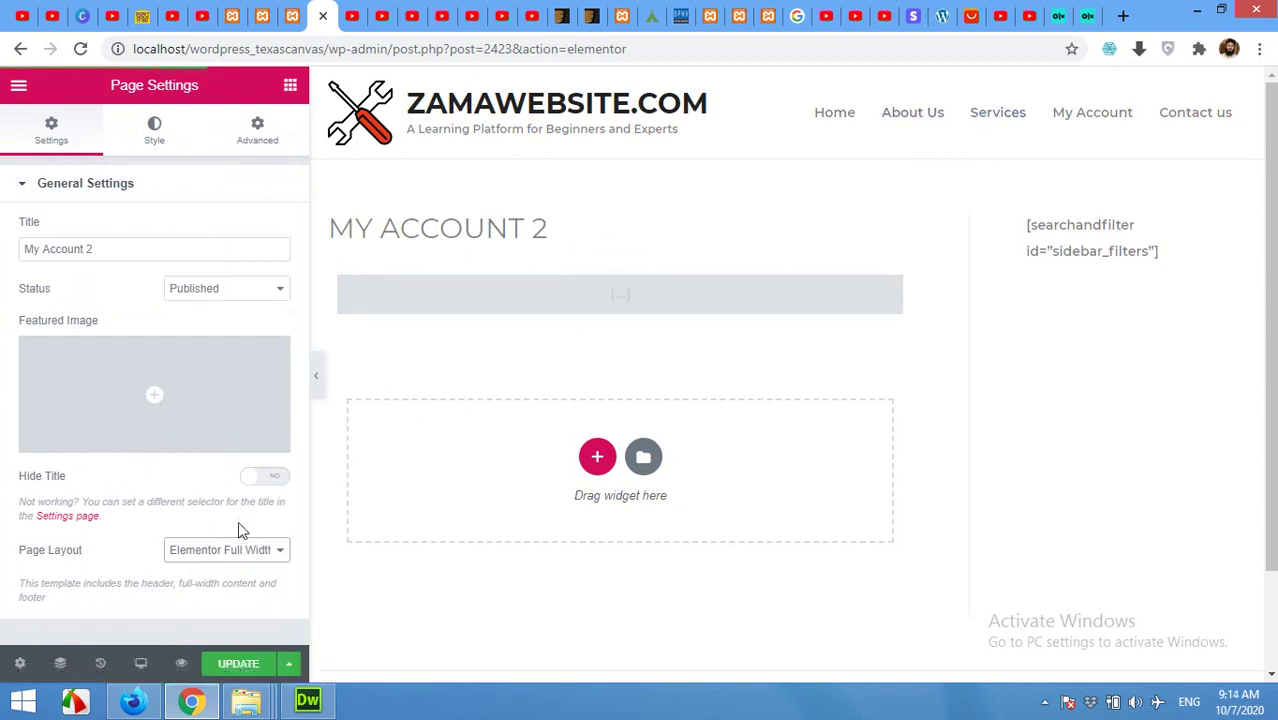
pyautogui.click(235, 560)
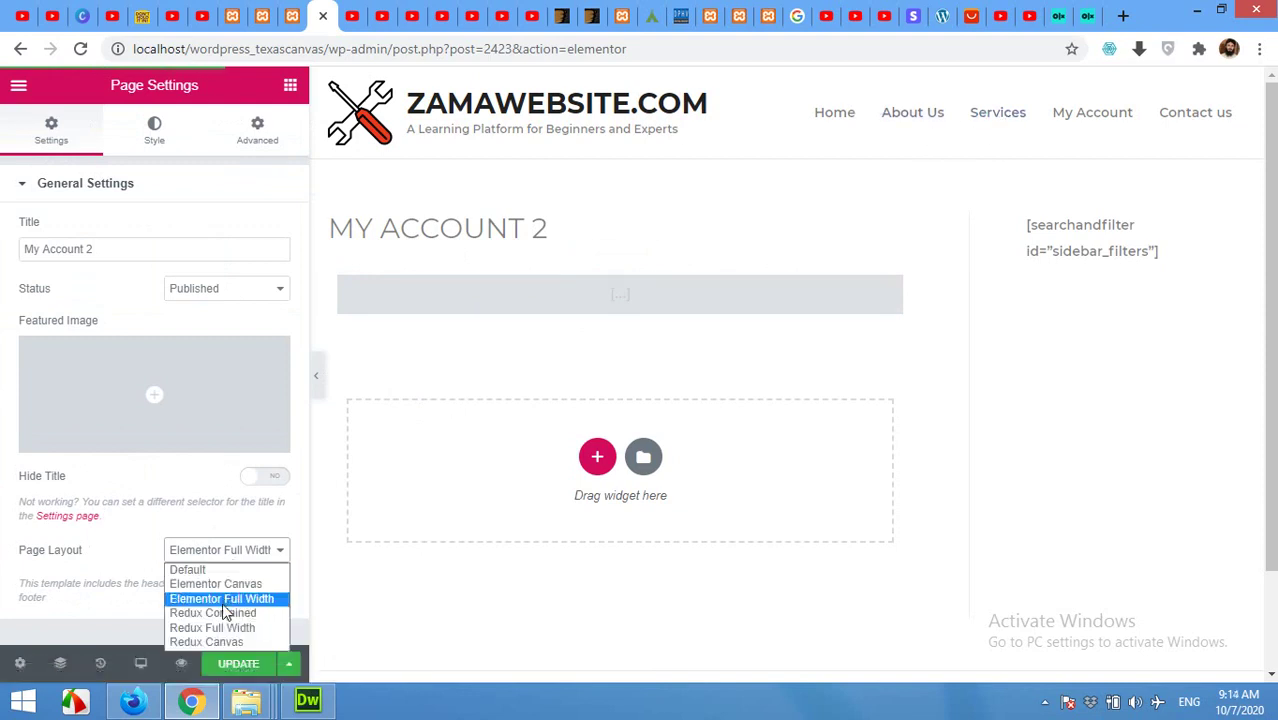
pyautogui.press('Up')
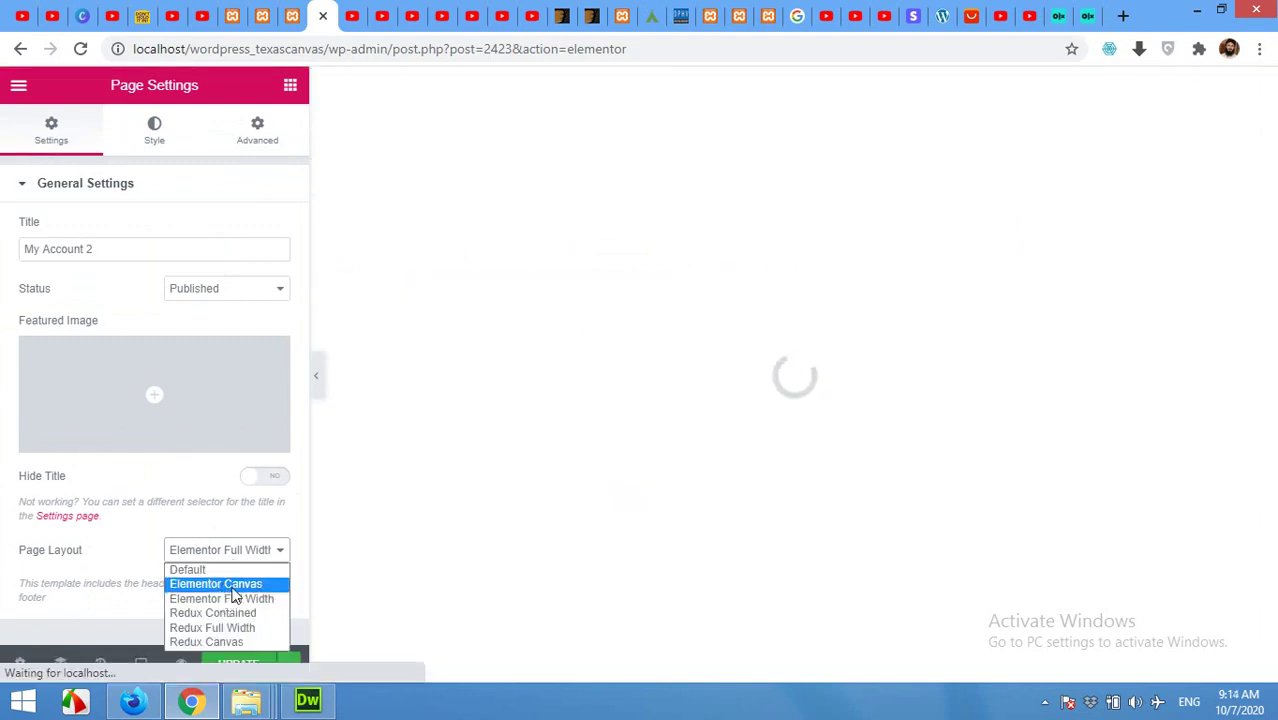
pyautogui.click(233, 600)
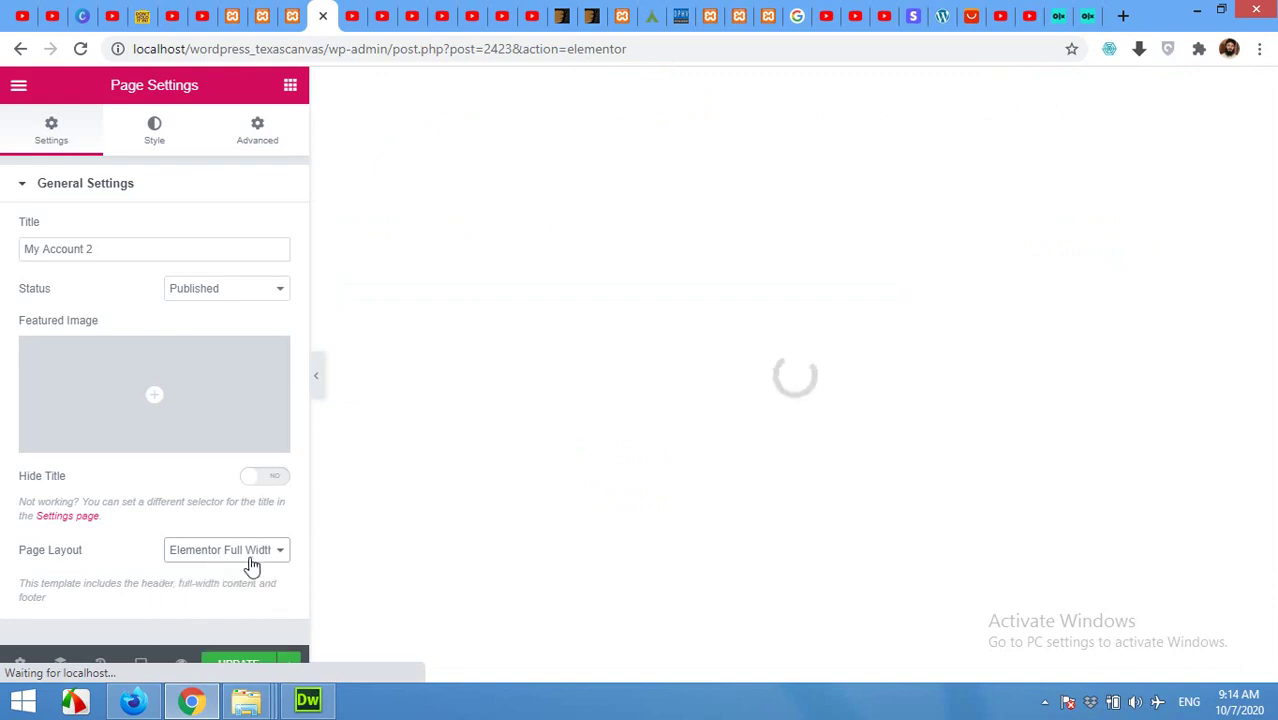
pyautogui.click(226, 665)
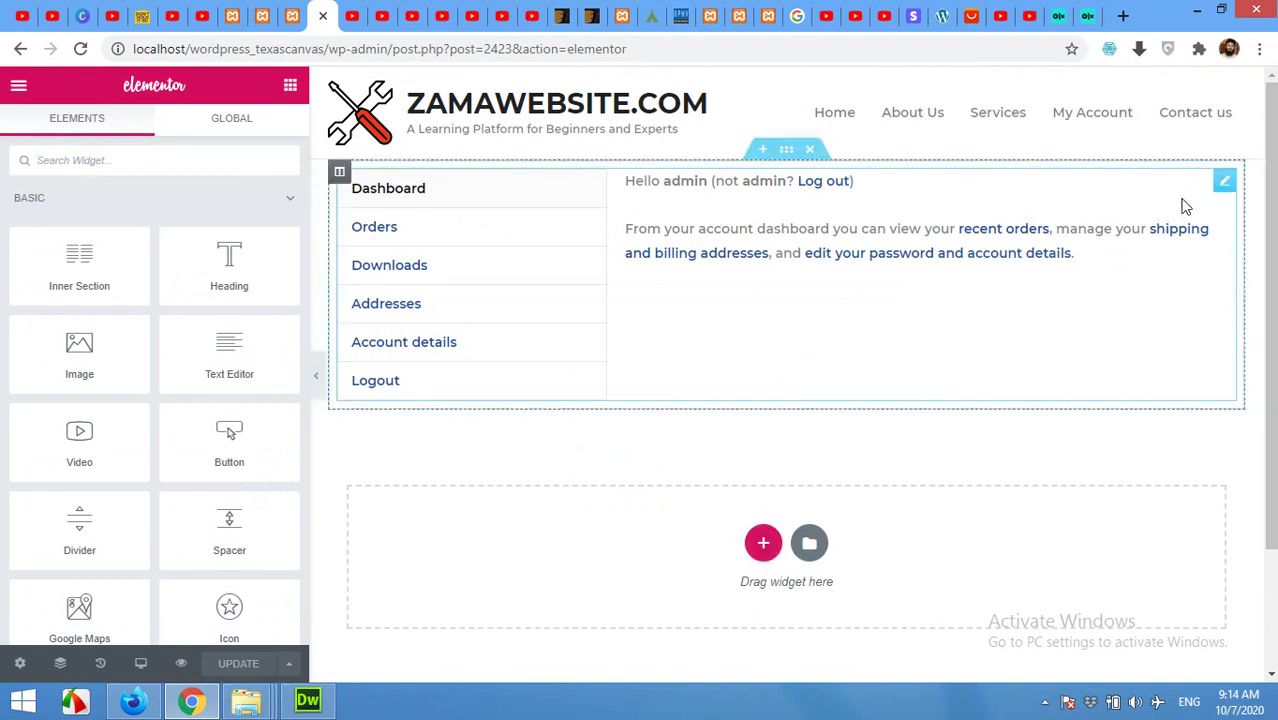
# Replace the existing account section with an empty single-column section
pyautogui.click(810, 151)
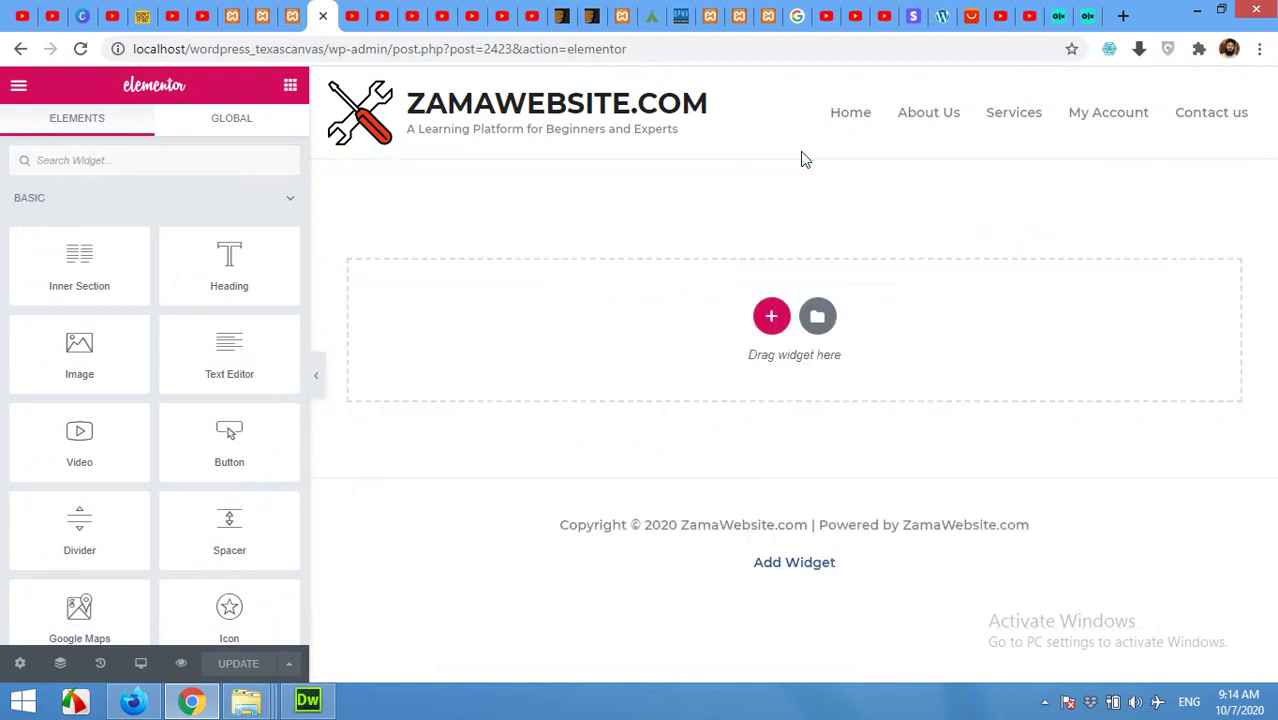
pyautogui.click(772, 318)
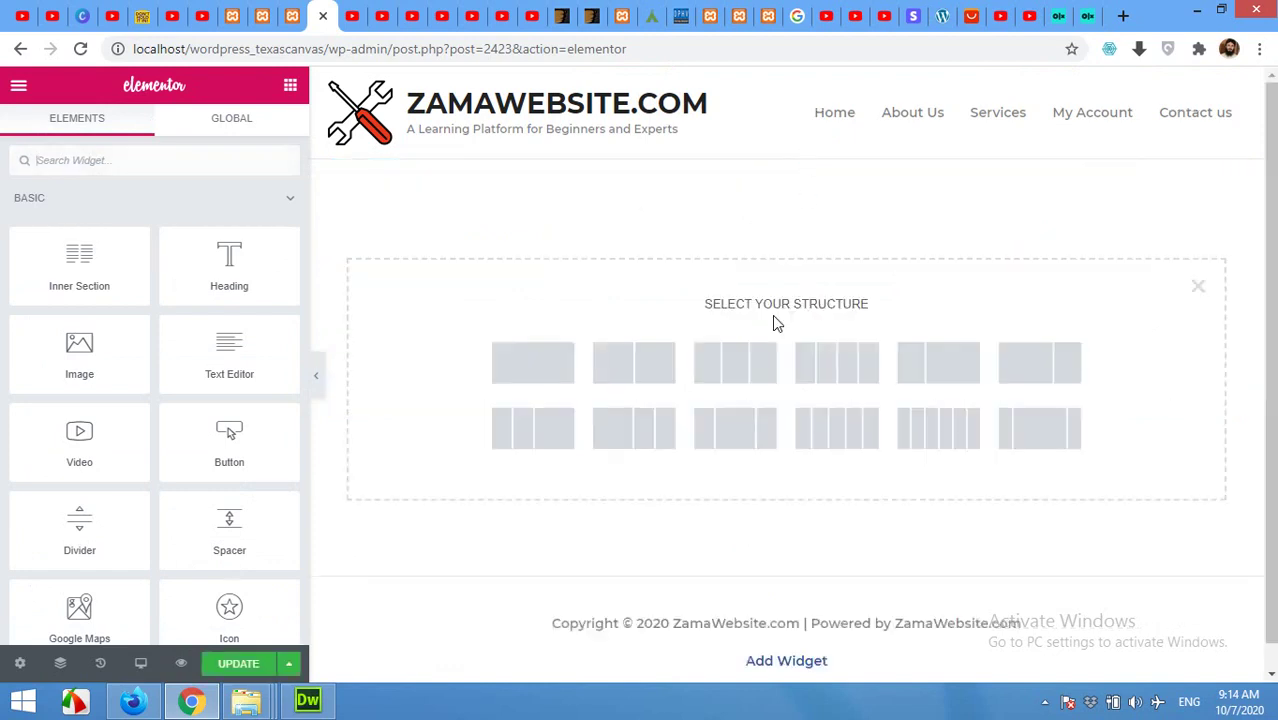
pyautogui.click(533, 364)
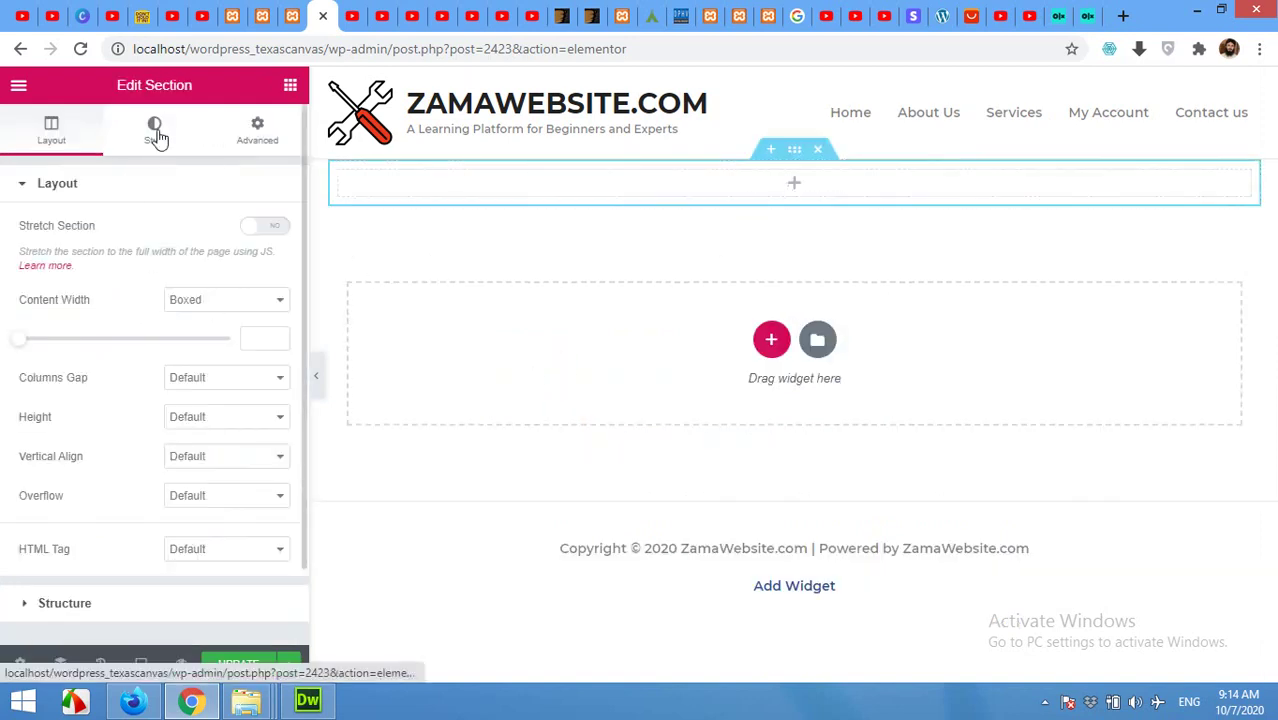
# Place a Shortcode widget in the empty section and apply the copied [woocommerce_my_account] shortcode to it
pyautogui.click(777, 201)
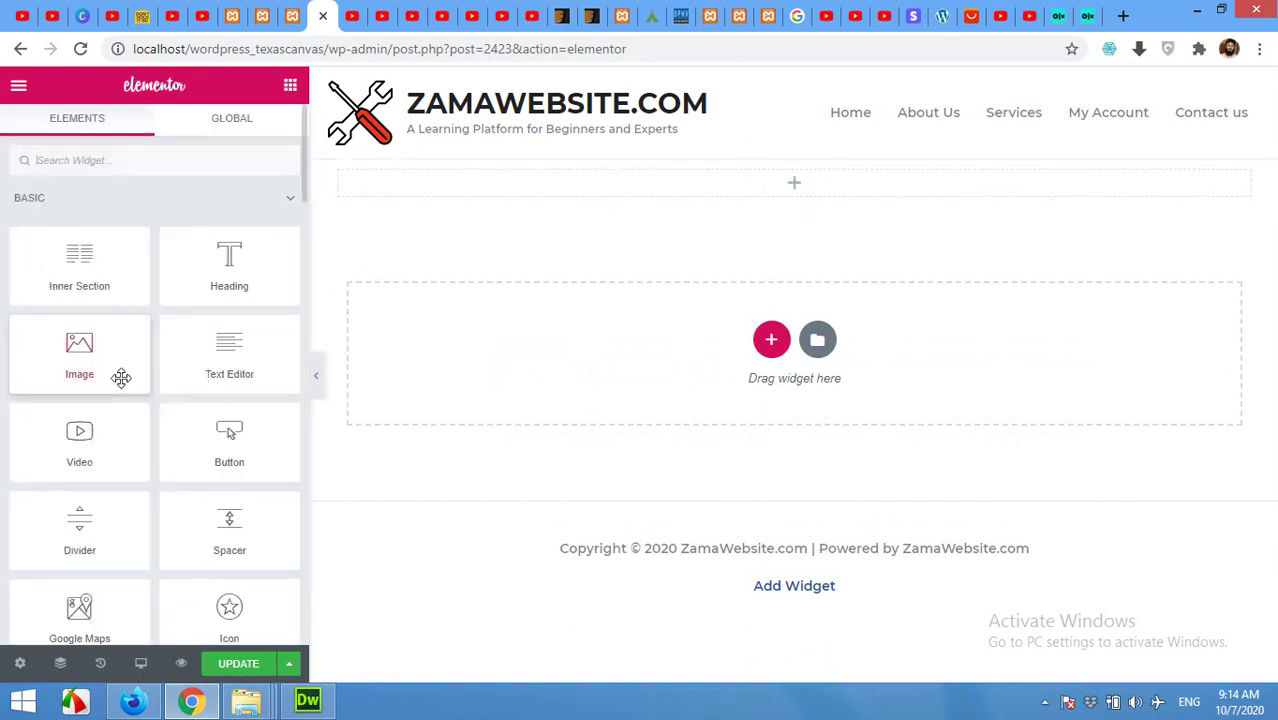
pyautogui.scroll(-15, 123, 395)
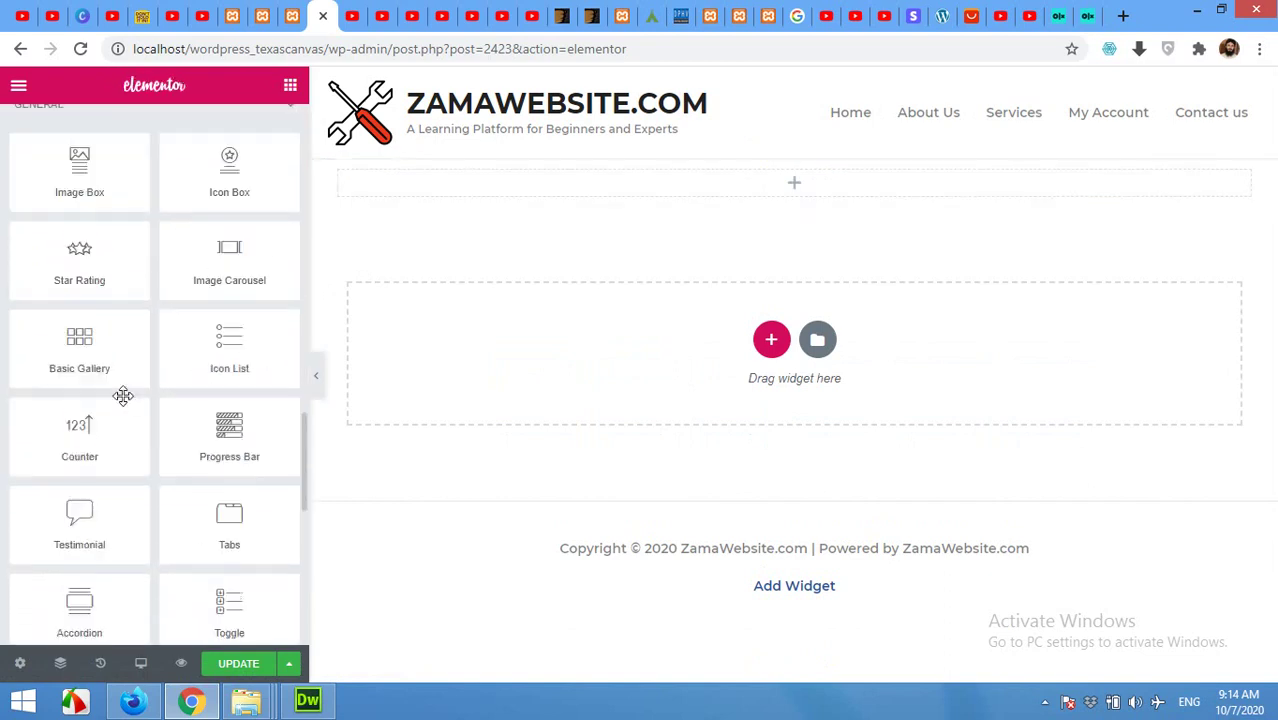
pyautogui.scroll(-2, 123, 399)
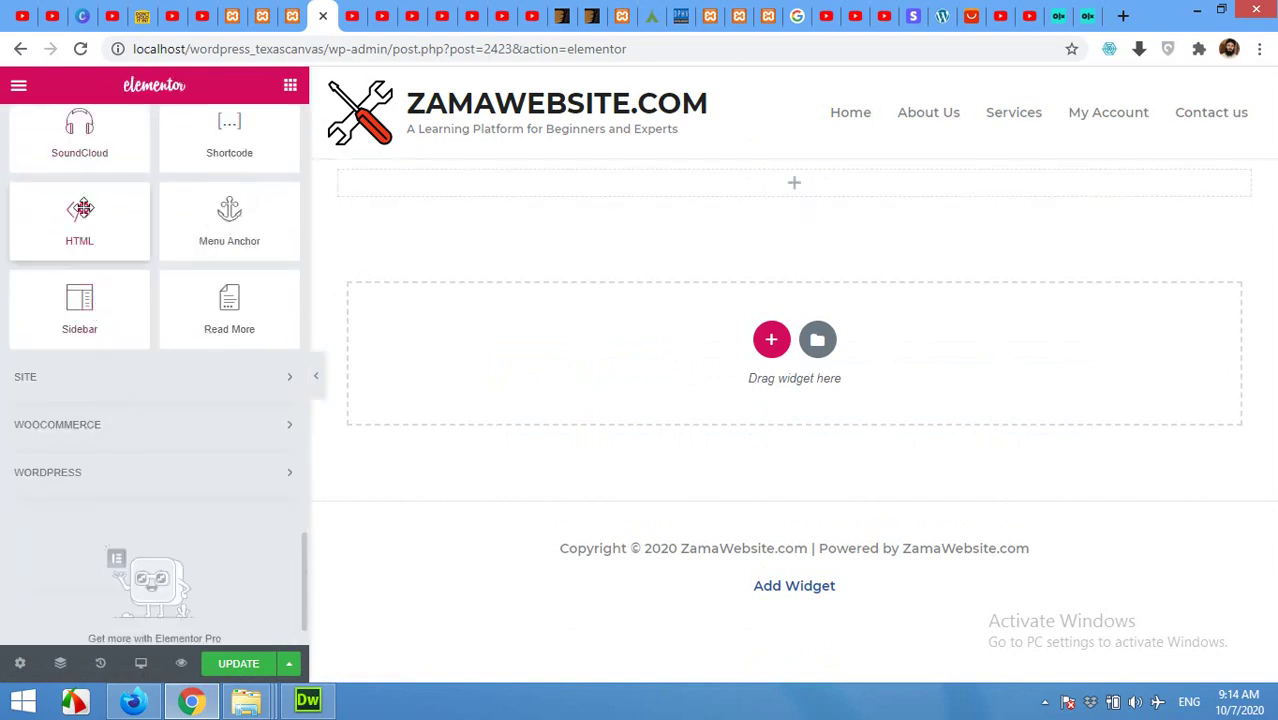
pyautogui.scroll(1, 90, 225)
pyautogui.moveTo(229, 228); pyautogui.dragTo(690, 221)
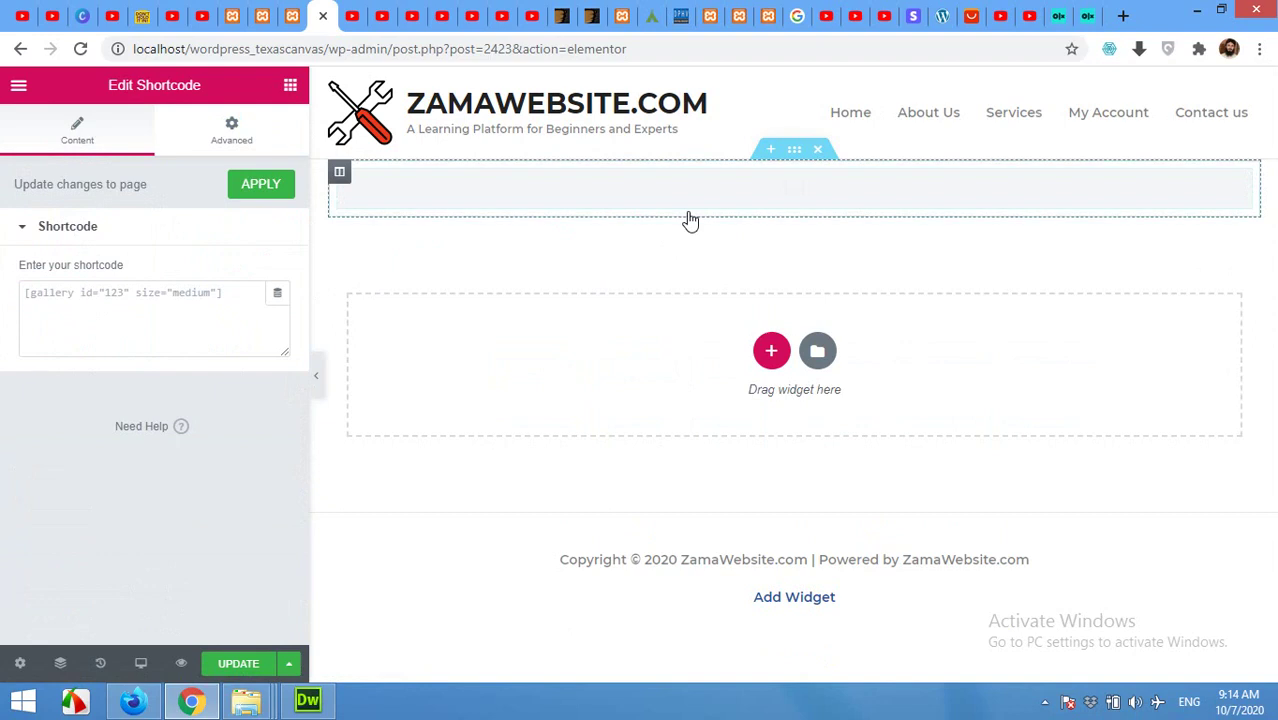
pyautogui.rightClick(130, 303)
pyautogui.click(178, 416)
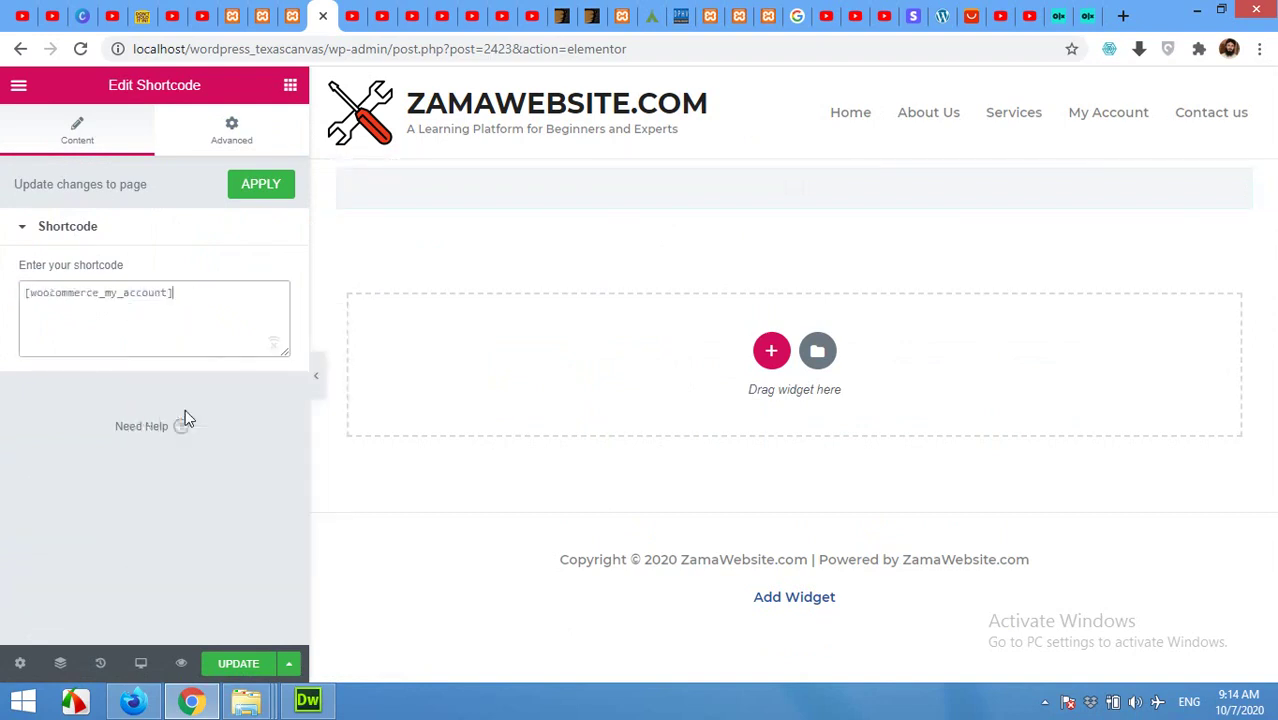
pyautogui.click(259, 186)
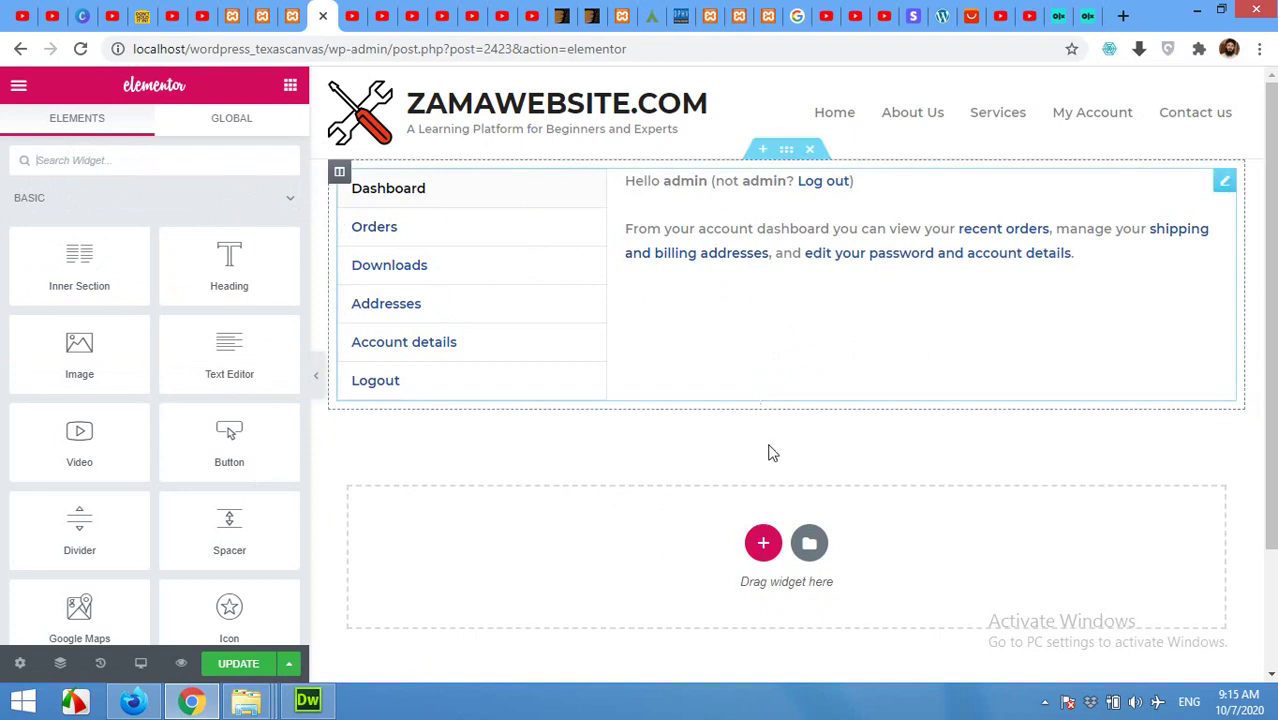
# Add another single-column section and move it above the account shortcode section
pyautogui.click(764, 546)
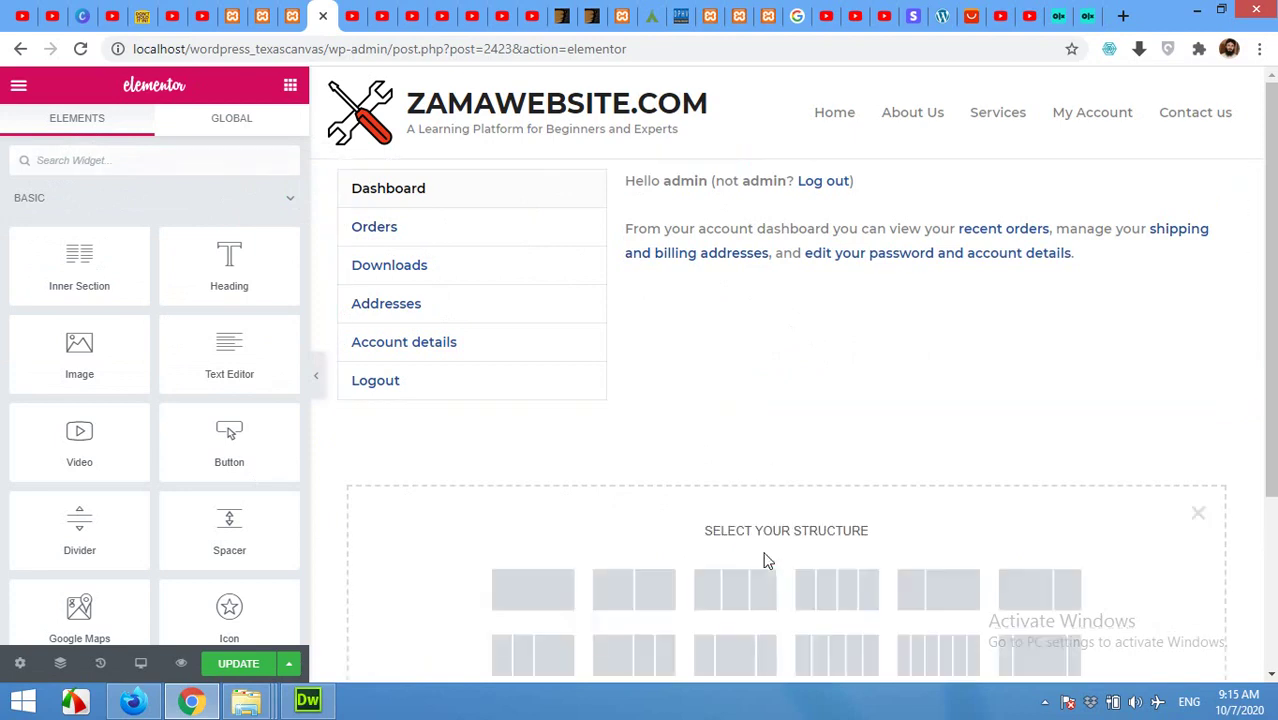
pyautogui.click(521, 589)
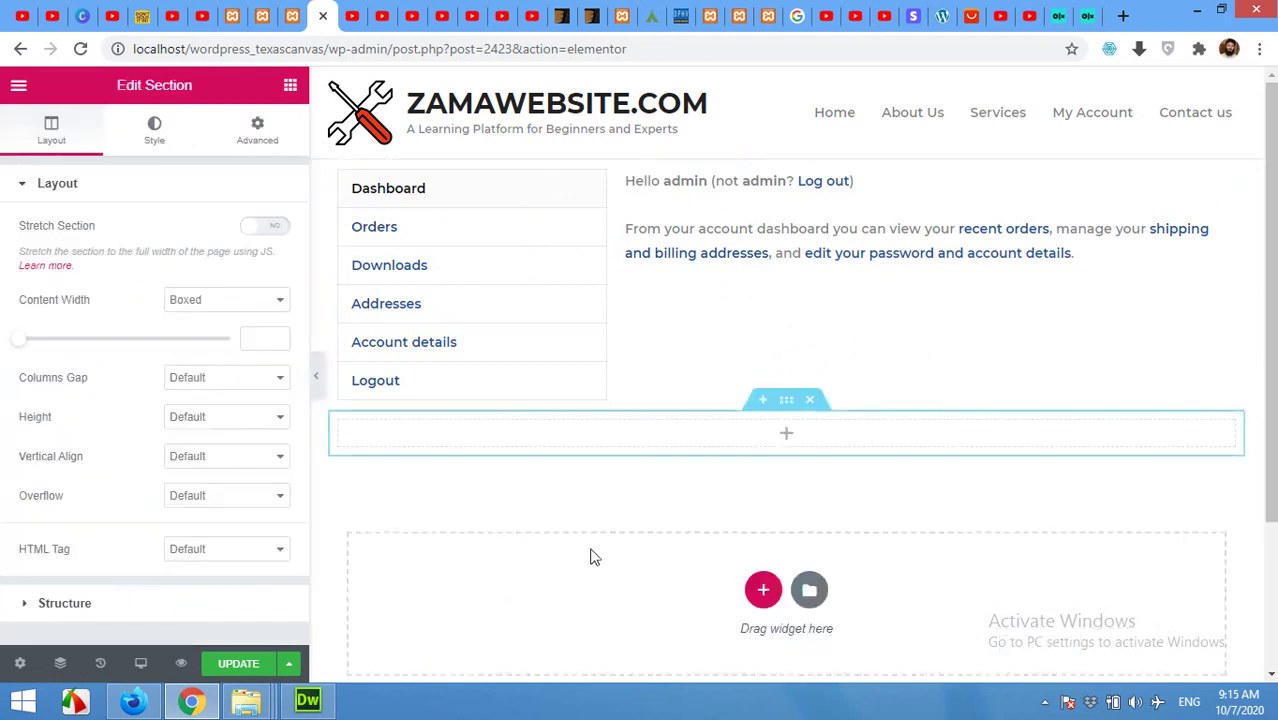
pyautogui.moveTo(786, 405); pyautogui.dragTo(757, 200)
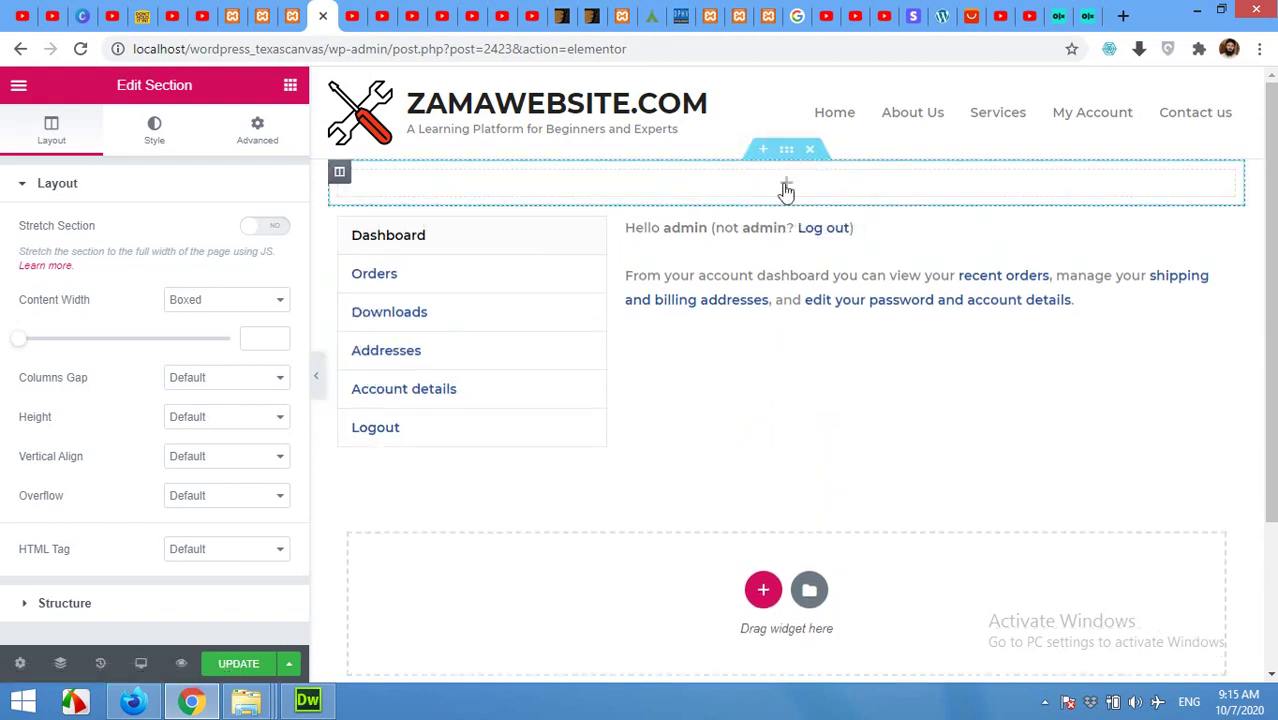
# Add a Heading widget titled "My Account" to the empty section above the account shortcode and center it
pyautogui.click(786, 186)
pyautogui.moveTo(231, 272); pyautogui.dragTo(735, 203)
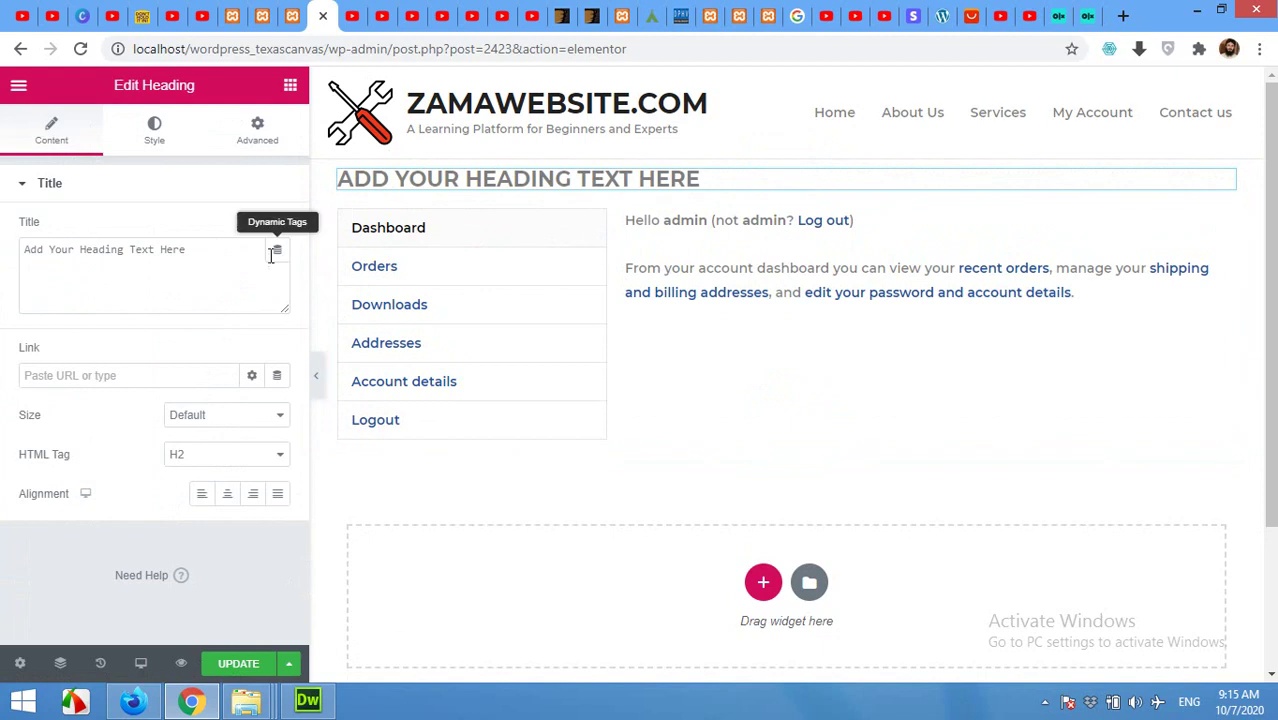
pyautogui.moveTo(187, 252); pyautogui.dragTo(29, 251)
pyautogui.write('H')
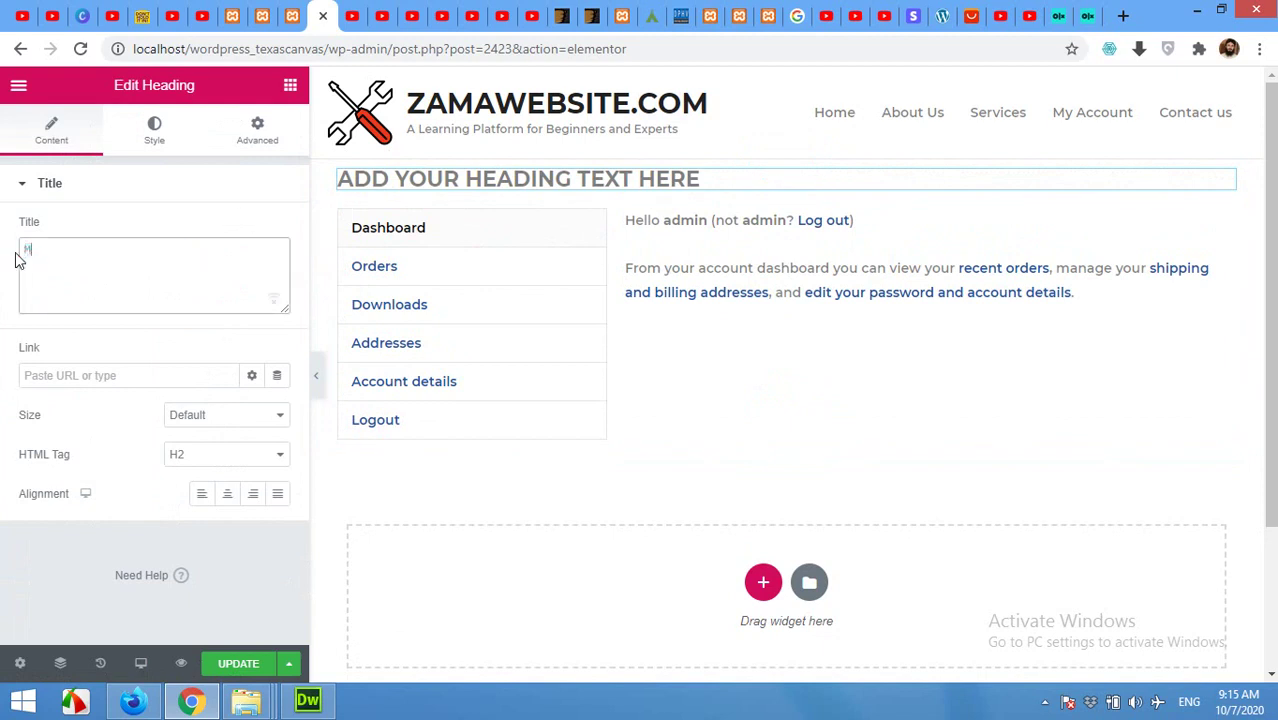
pyautogui.write('y Account')
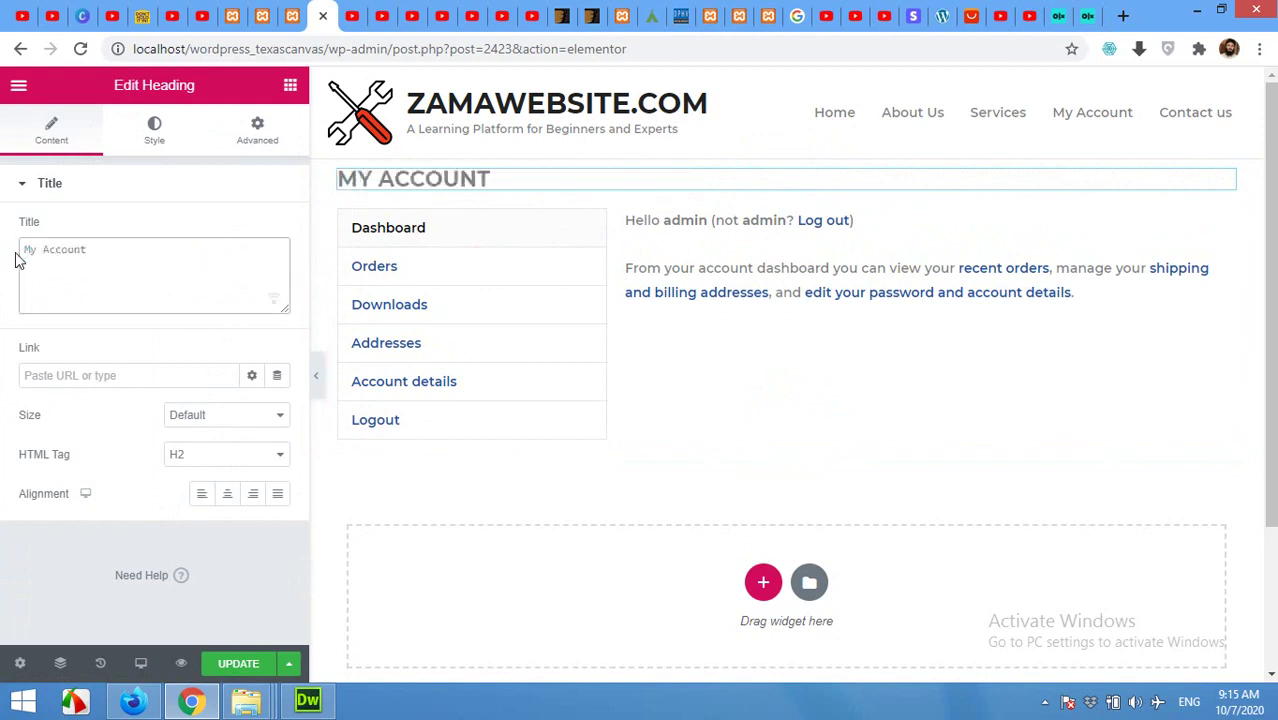
pyautogui.click(229, 500)
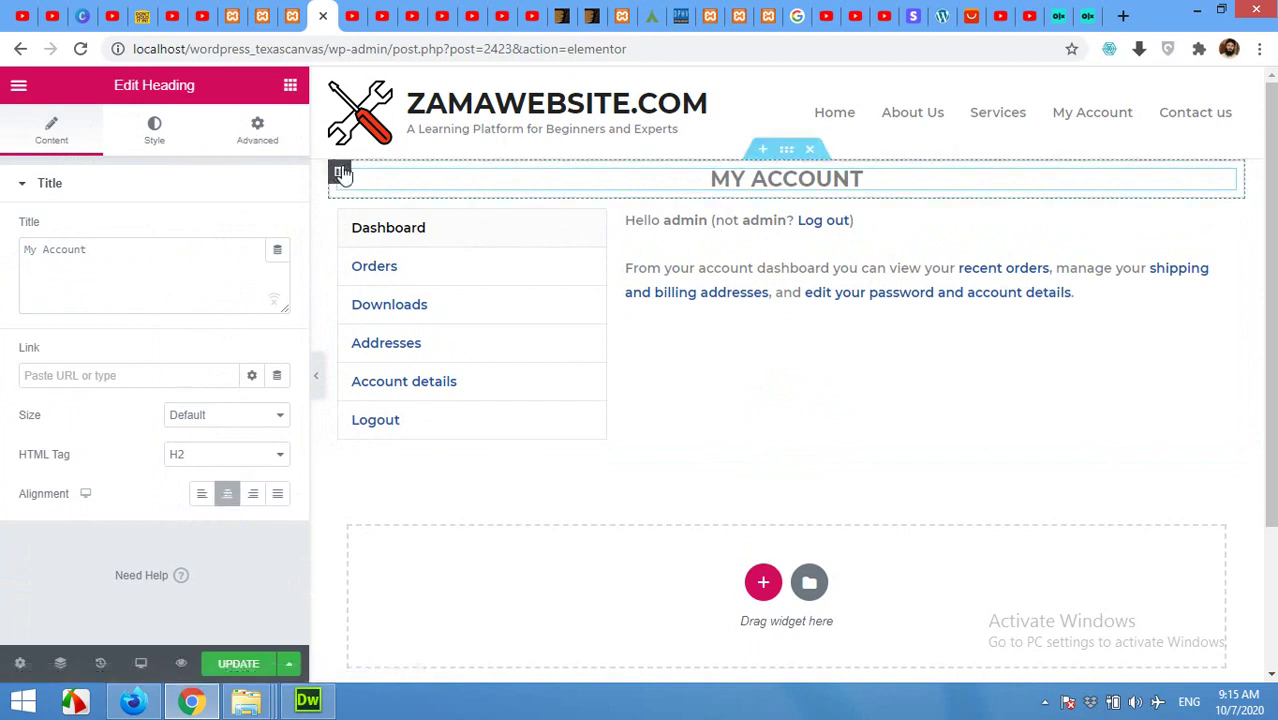
# Set the padding of the section holding the My Account heading to 100 px on all sides
pyautogui.click(786, 153)
pyautogui.click(262, 134)
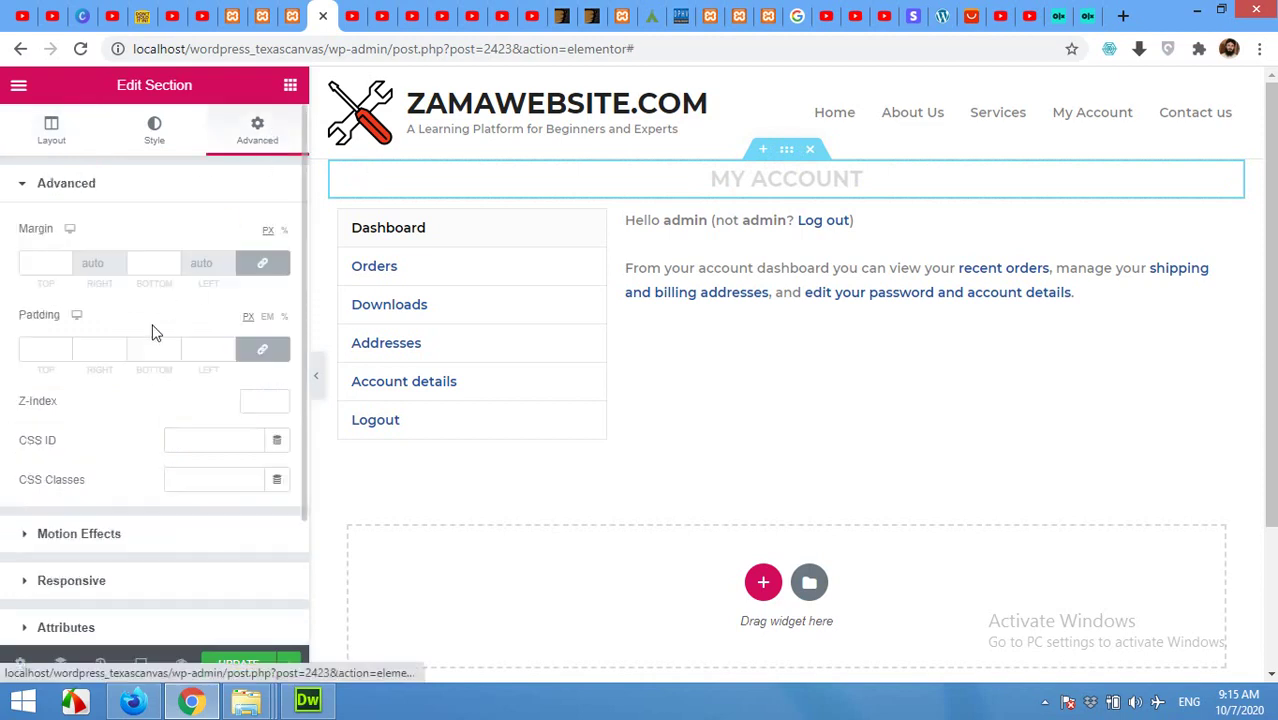
pyautogui.click(53, 348)
pyautogui.click(63, 346)
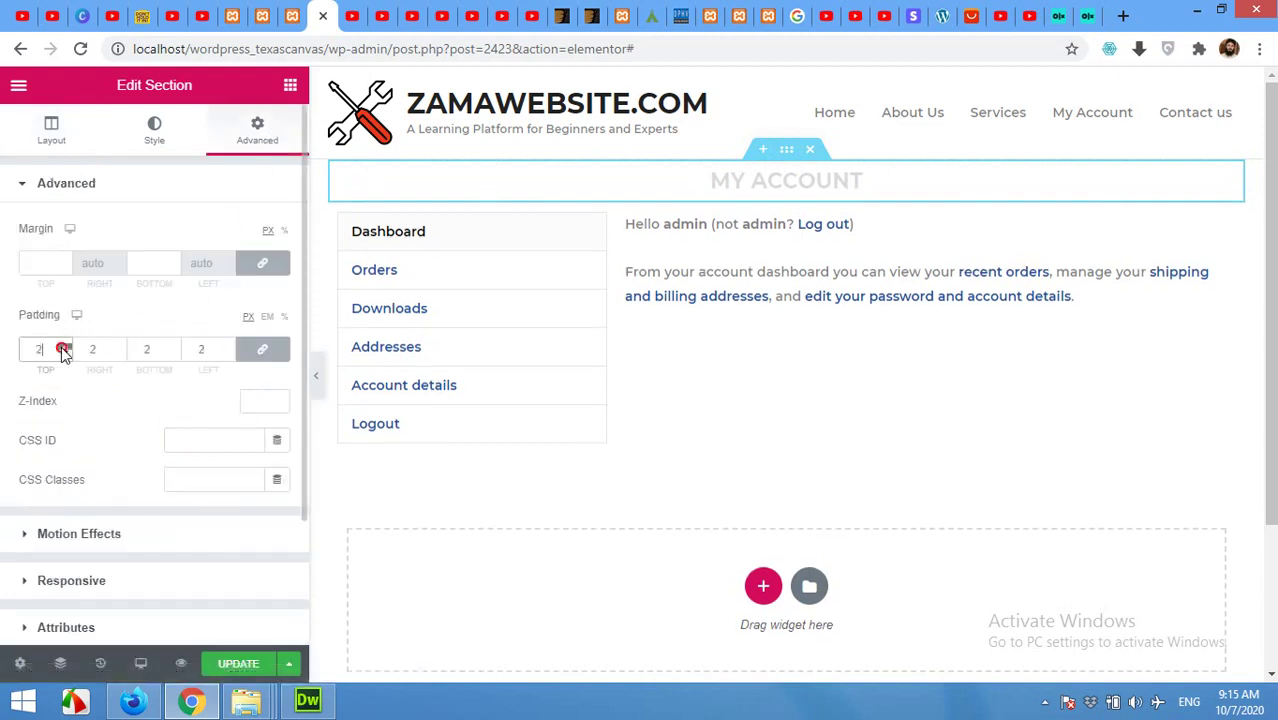
pyautogui.click(63, 346)
pyautogui.click(63, 346)
pyautogui.click(63, 346)
pyautogui.moveTo(61, 346); pyautogui.dragTo(62, 352)
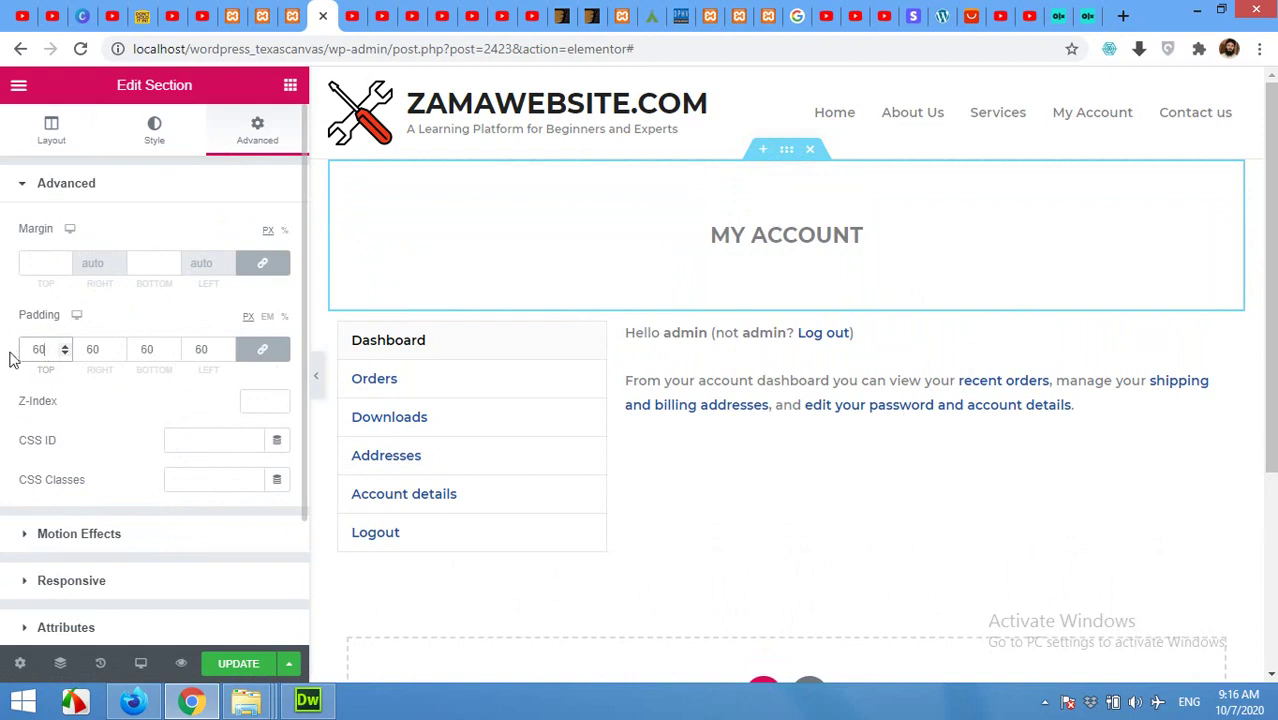
pyautogui.write('1')
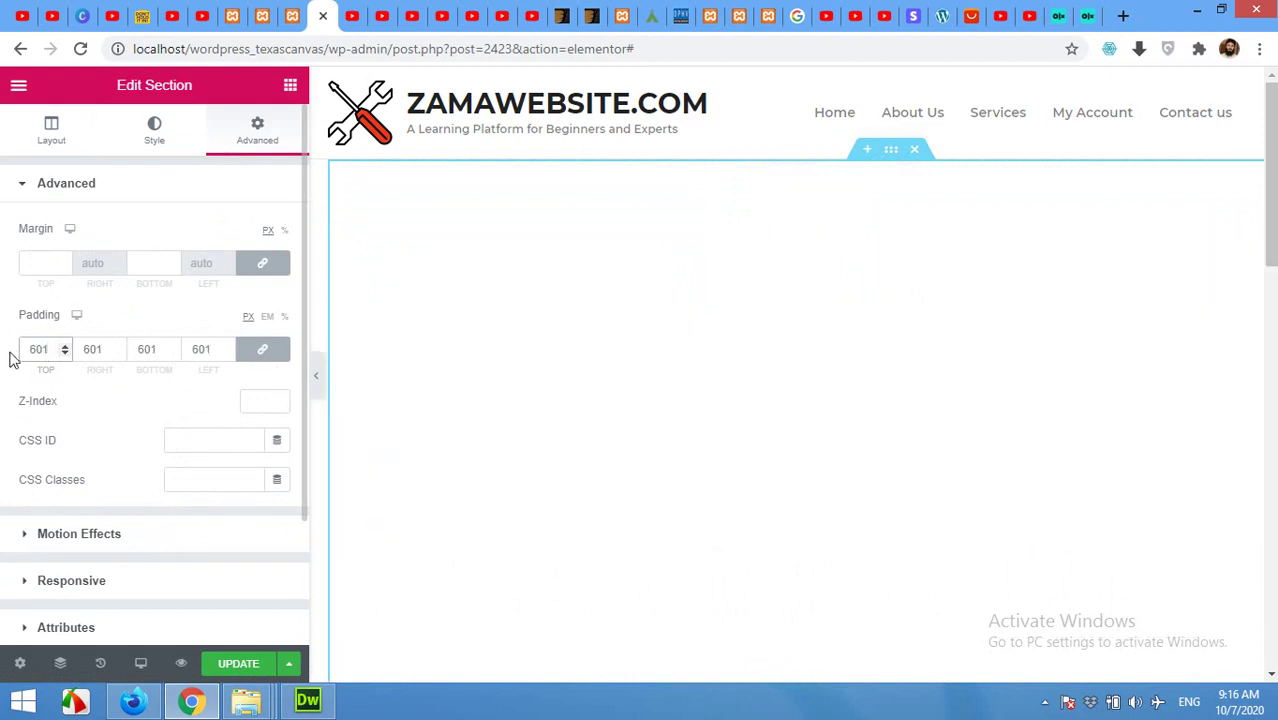
pyautogui.press('BackSpace')
pyautogui.press('BackSpace')
pyautogui.press('BackSpace')
pyautogui.write('100')
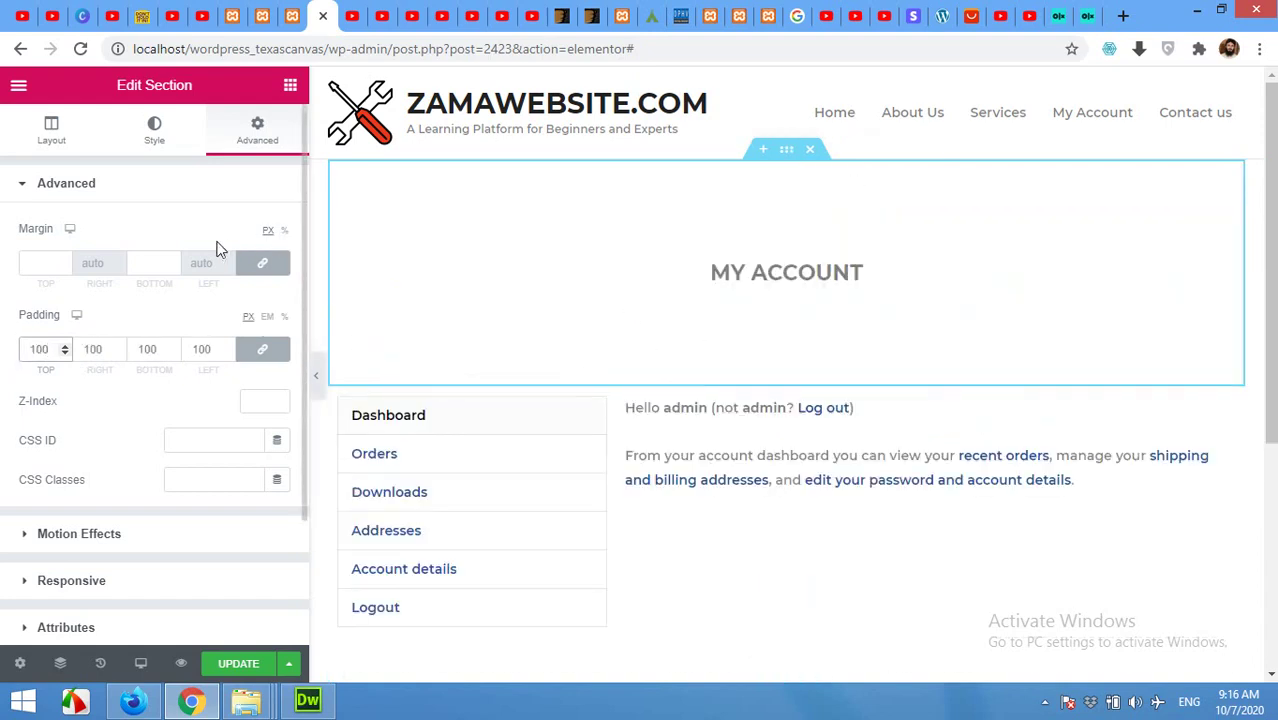
# Give the heading section a classic background in grey #818181
pyautogui.click(154, 136)
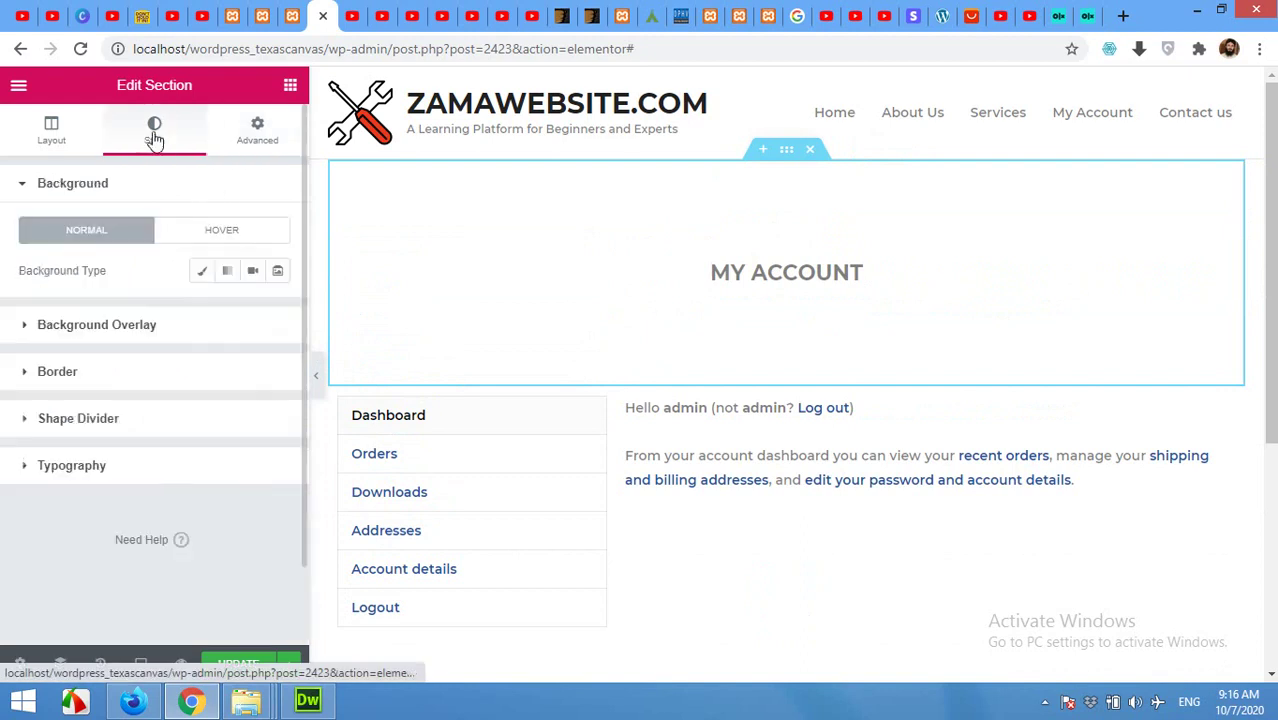
pyautogui.click(198, 273)
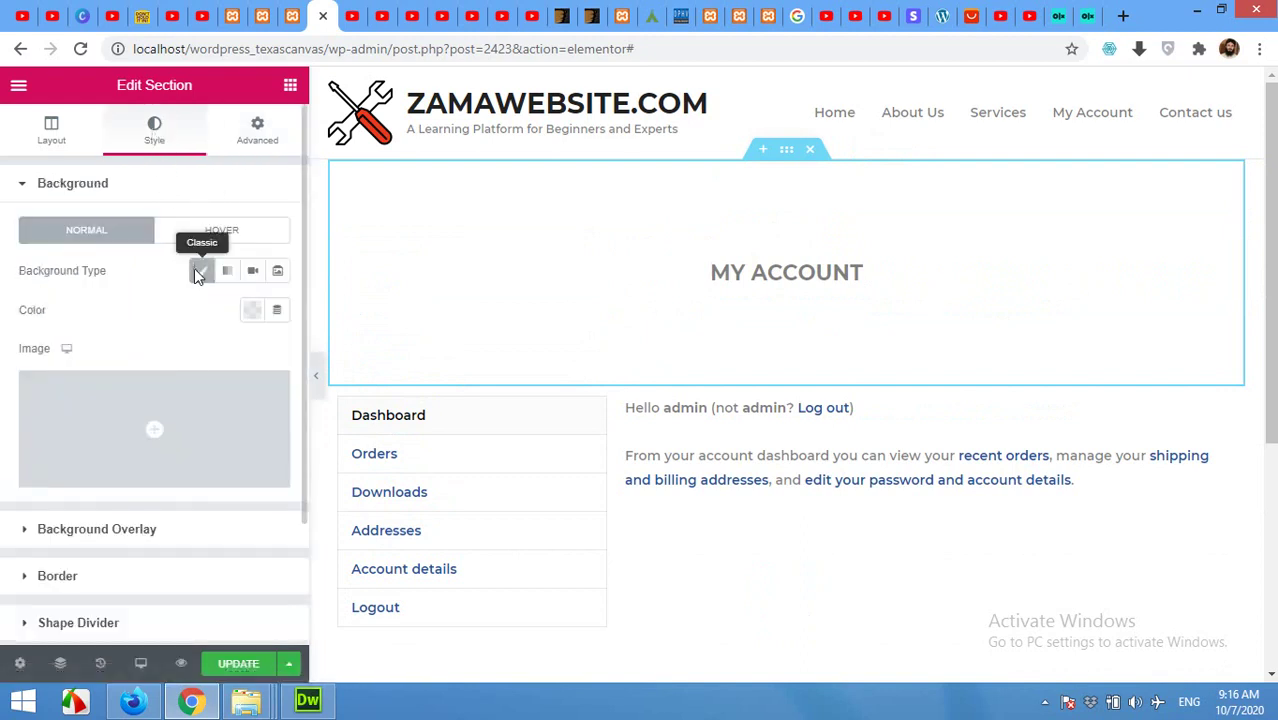
pyautogui.click(254, 311)
pyautogui.click(31, 456)
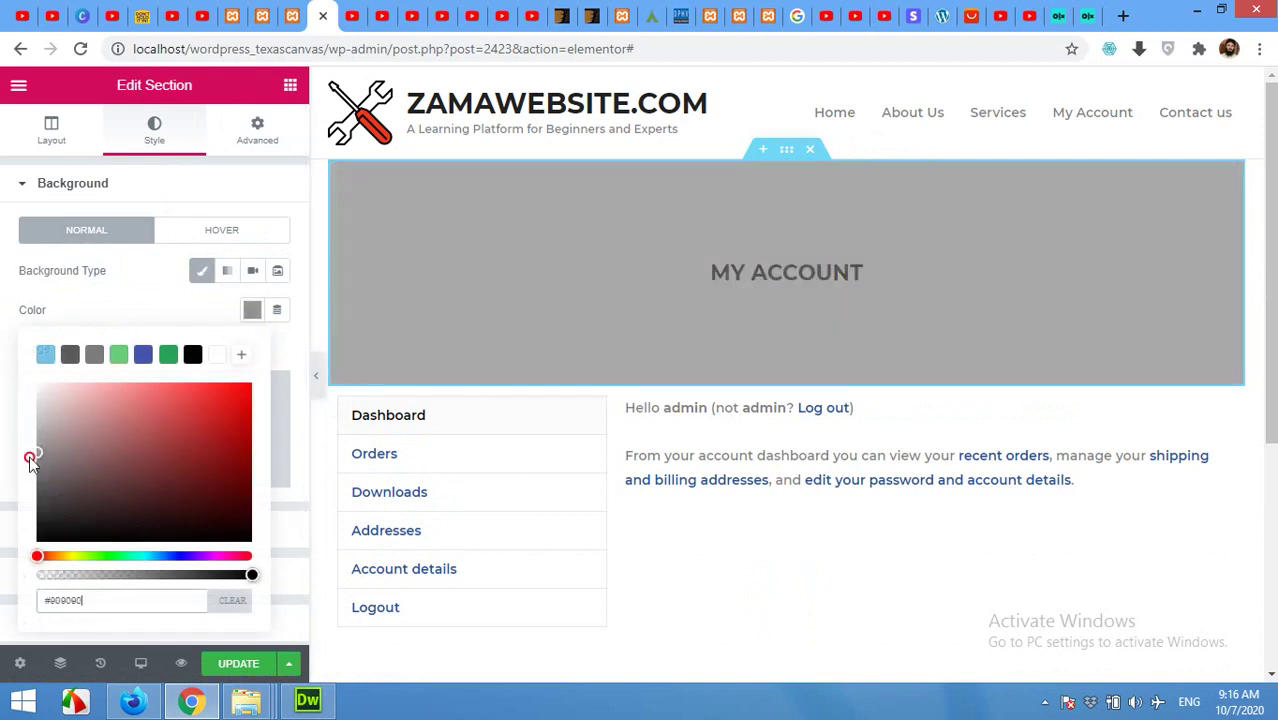
pyautogui.moveTo(31, 456); pyautogui.dragTo(33, 466)
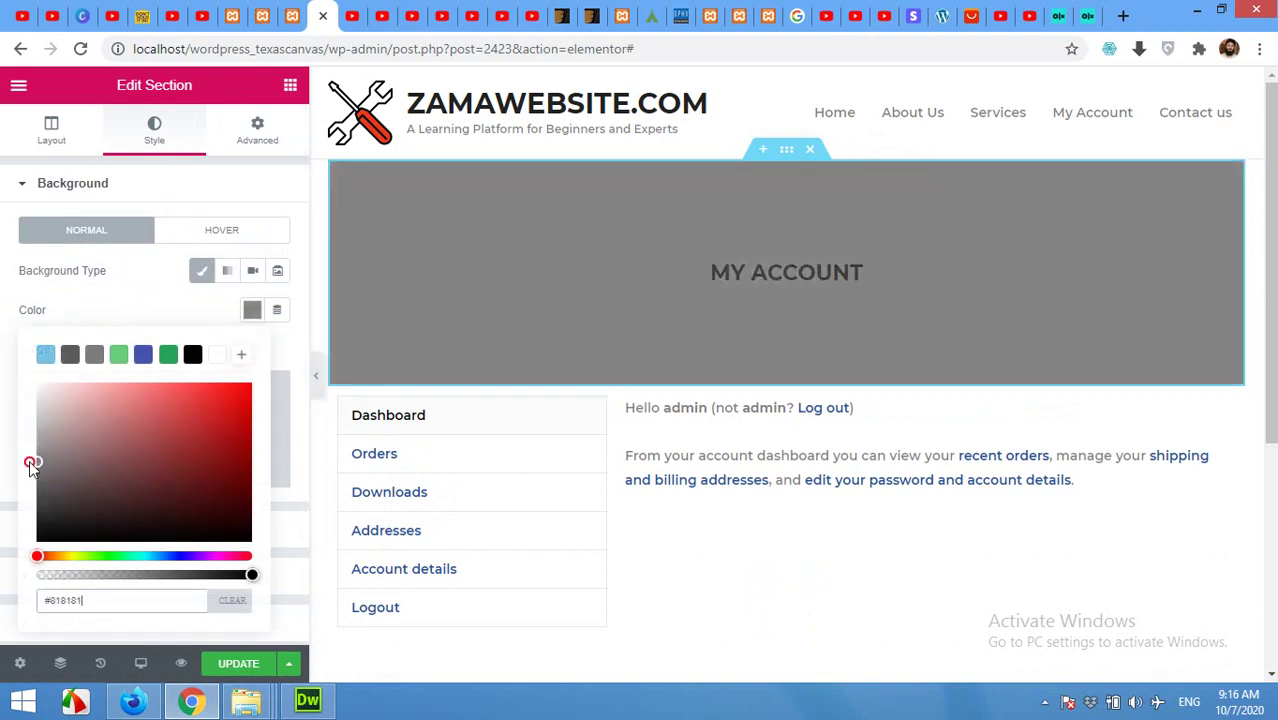
pyautogui.click(86, 139)
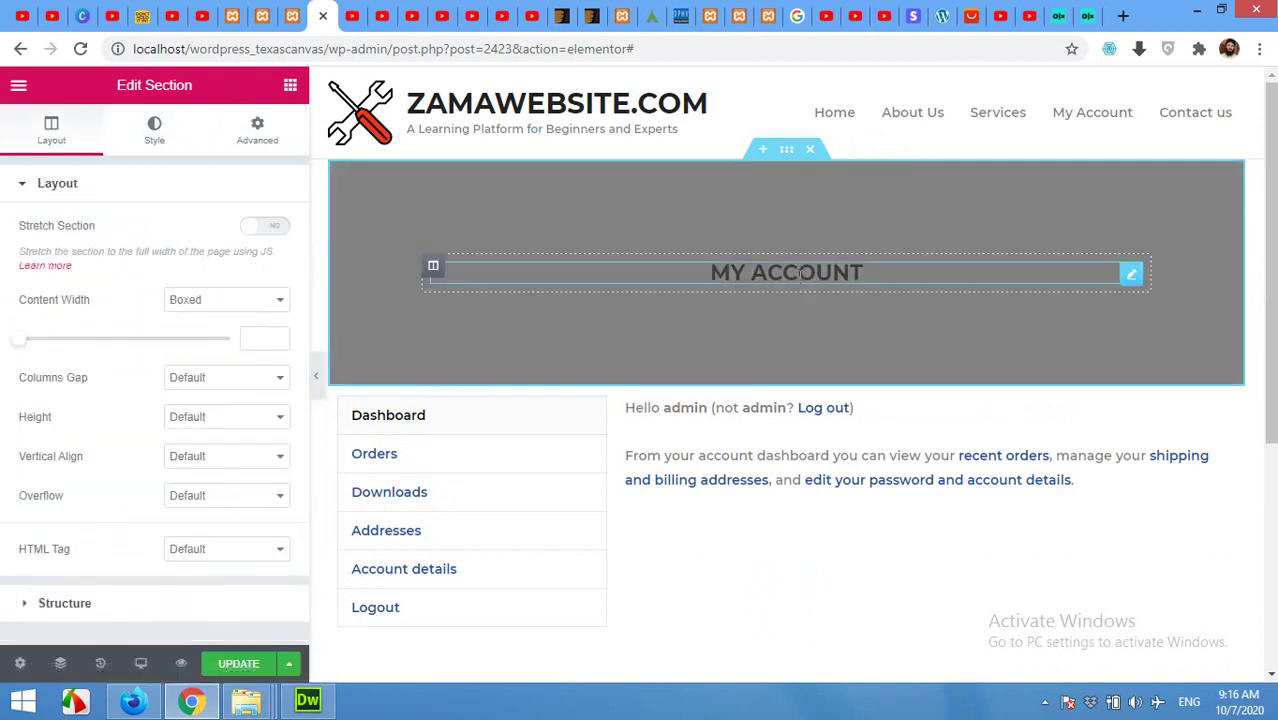
# Set the text color of the My Account heading to white #FFFFFF
pyautogui.click(862, 272)
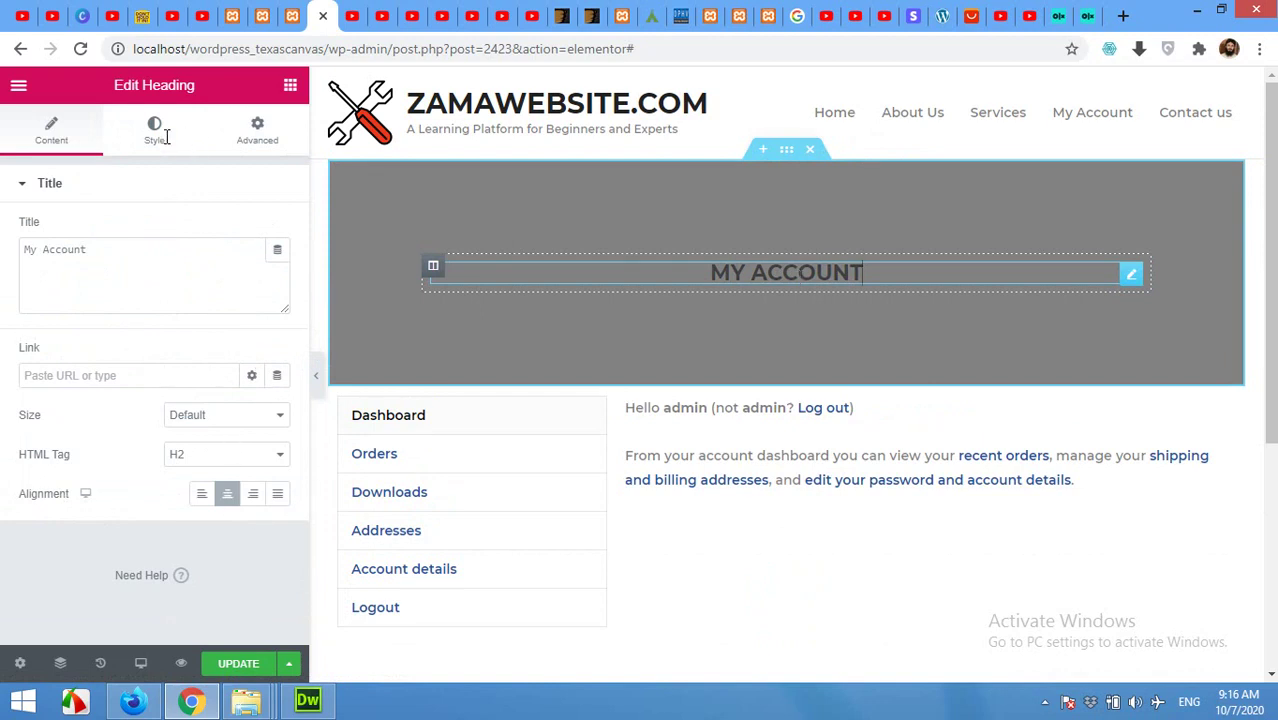
pyautogui.click(167, 141)
pyautogui.click(252, 229)
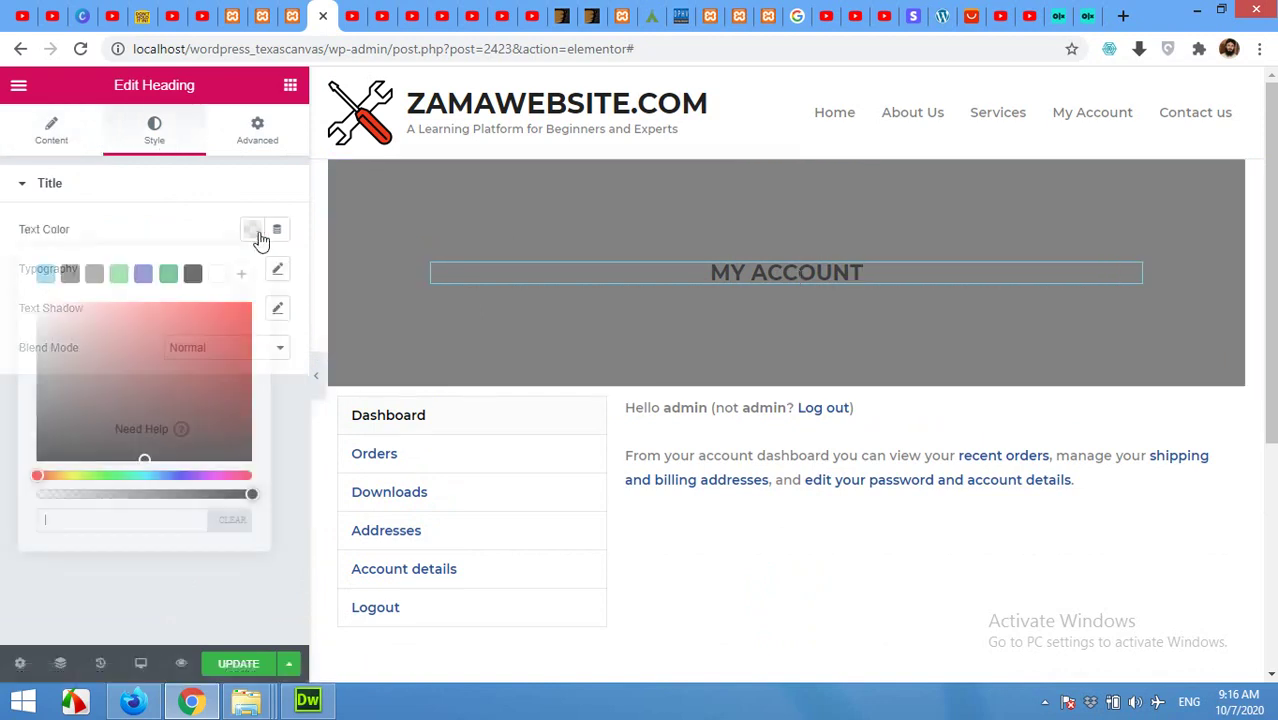
pyautogui.moveTo(86, 334); pyautogui.dragTo(22, 308)
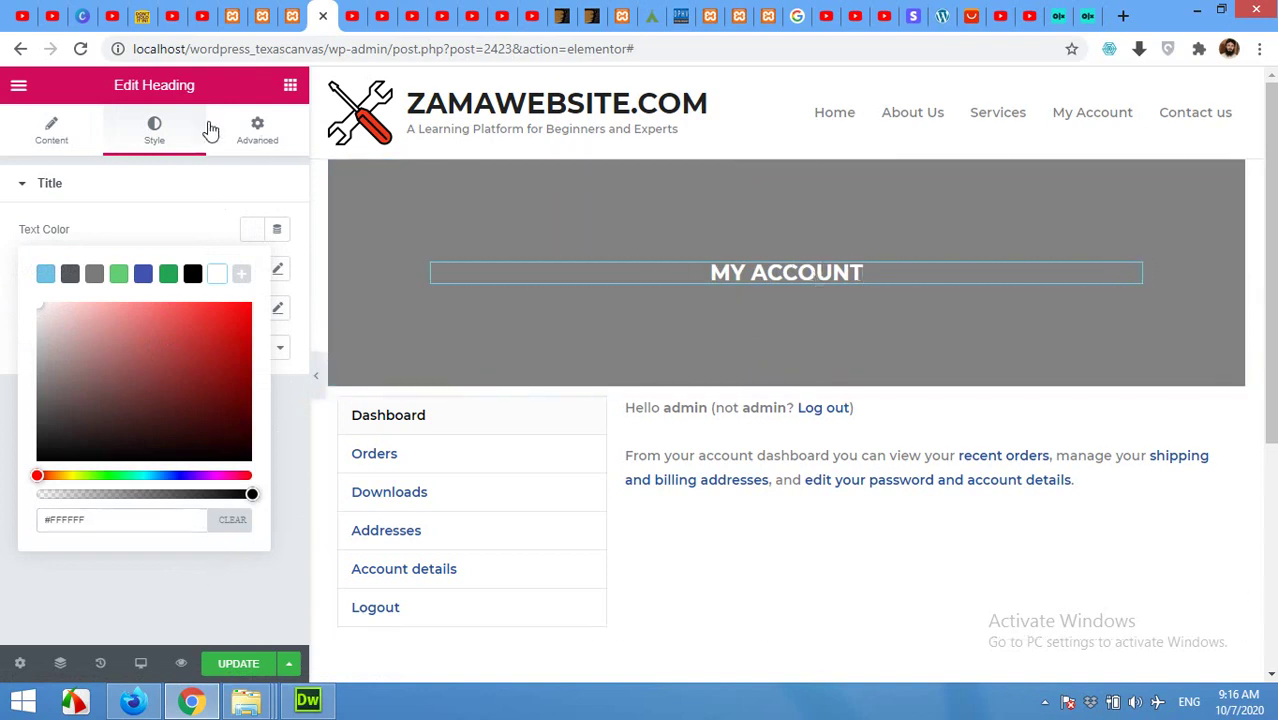
# Change the My Account heading's HTML tag to H1
pyautogui.click(80, 123)
pyautogui.click(210, 452)
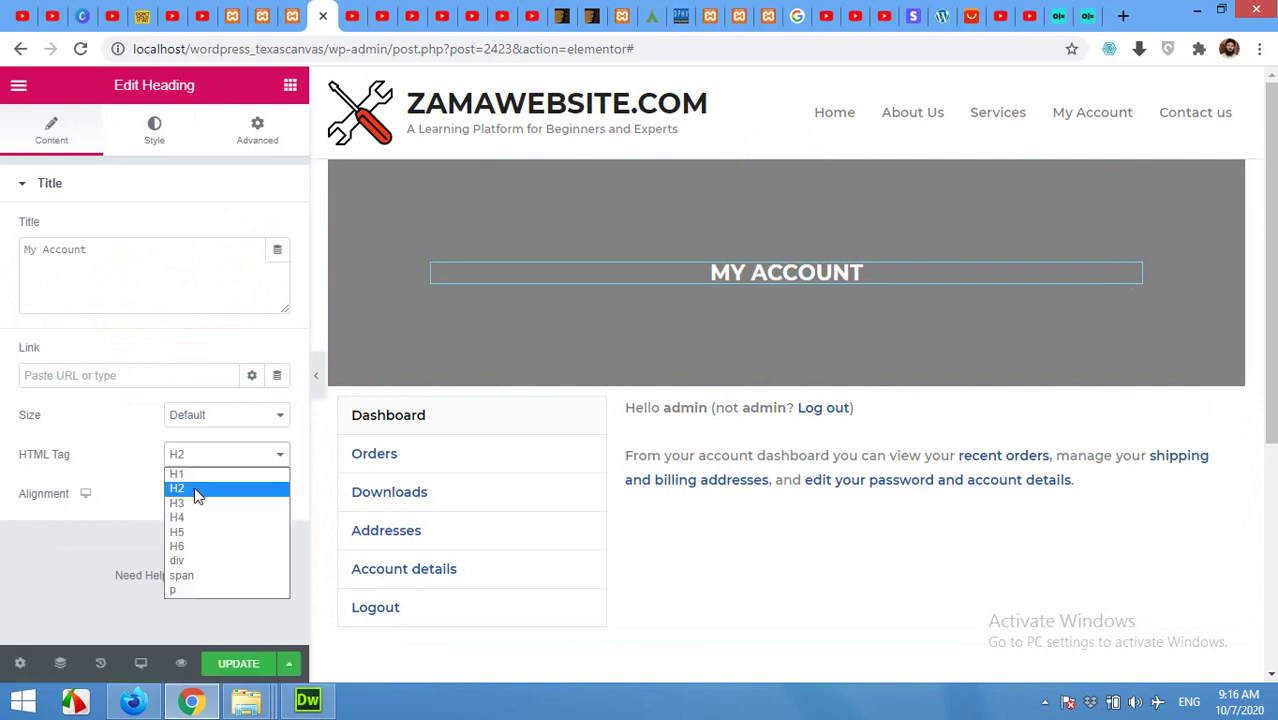
pyautogui.click(194, 472)
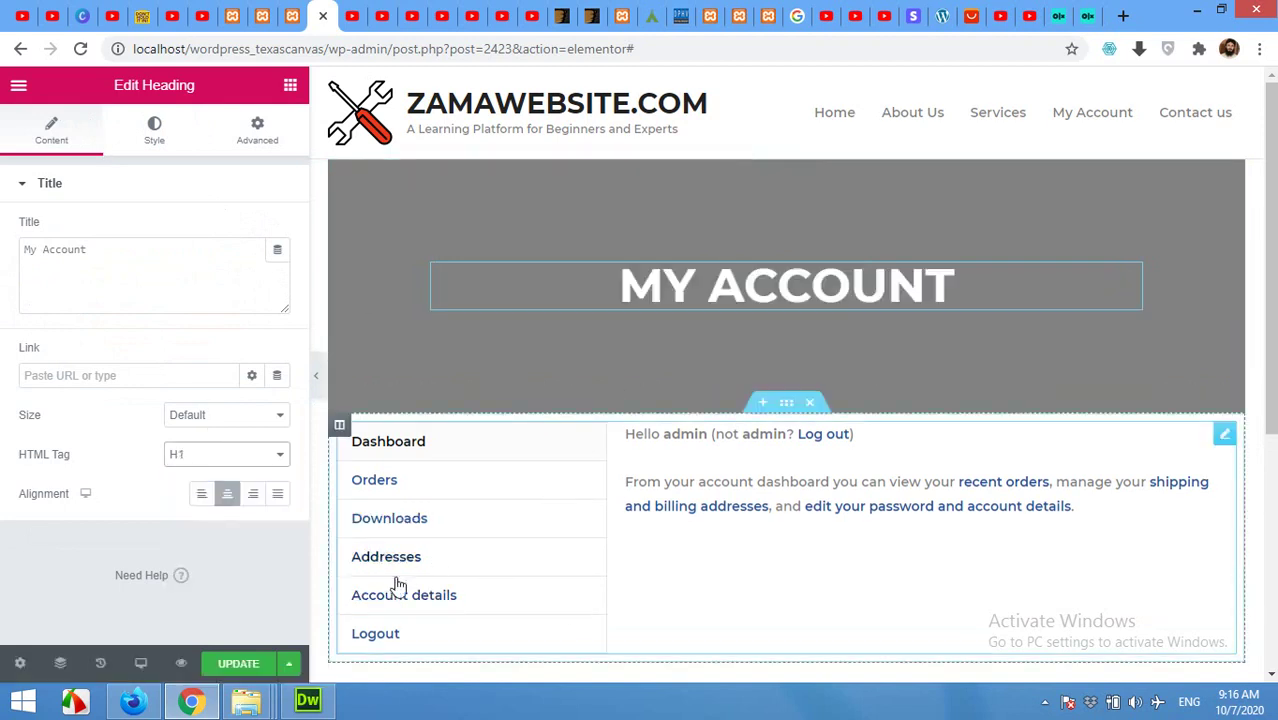
# Check the published My Account 2 page in the browser and return to the Elementor editor
pyautogui.click(262, 15)
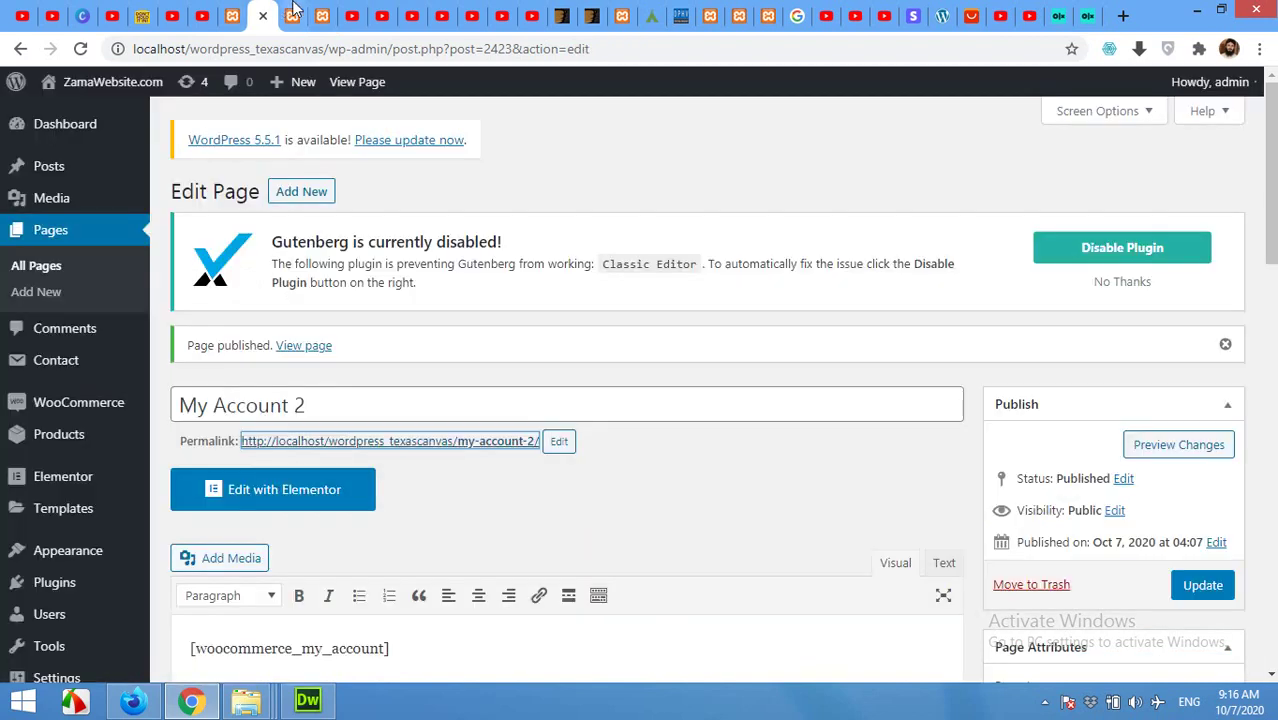
pyautogui.click(293, 15)
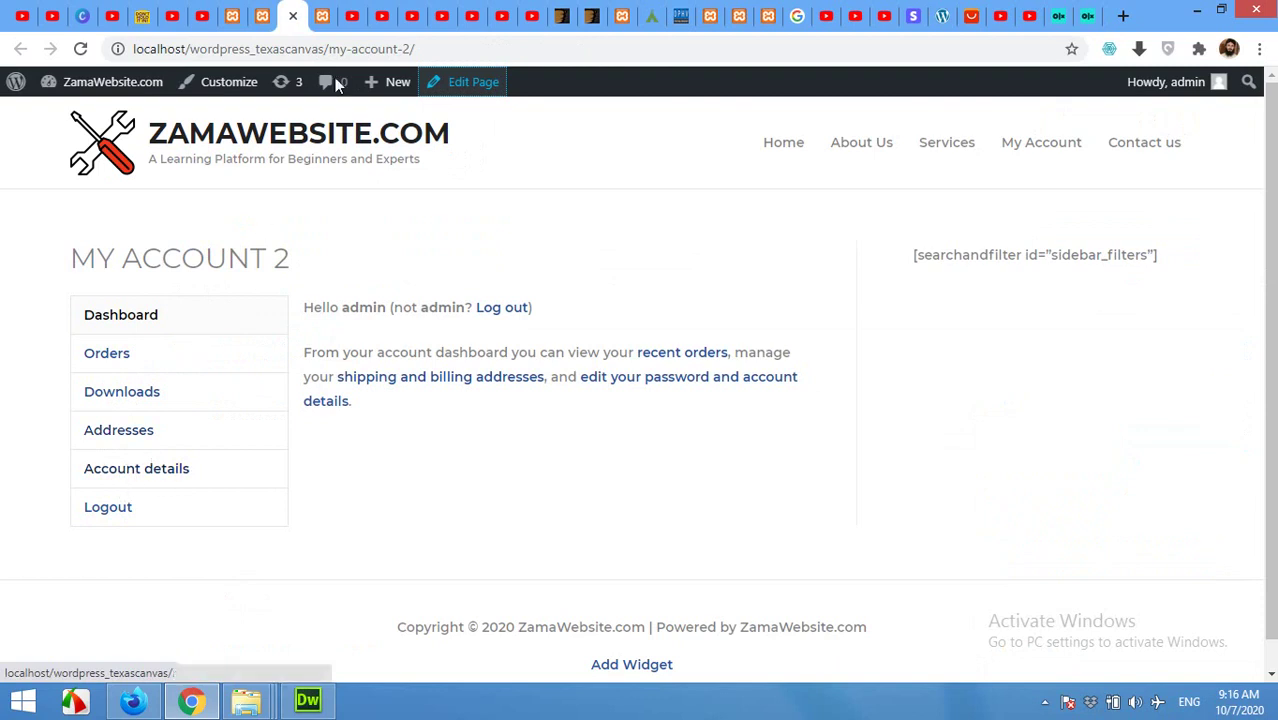
pyautogui.click(323, 15)
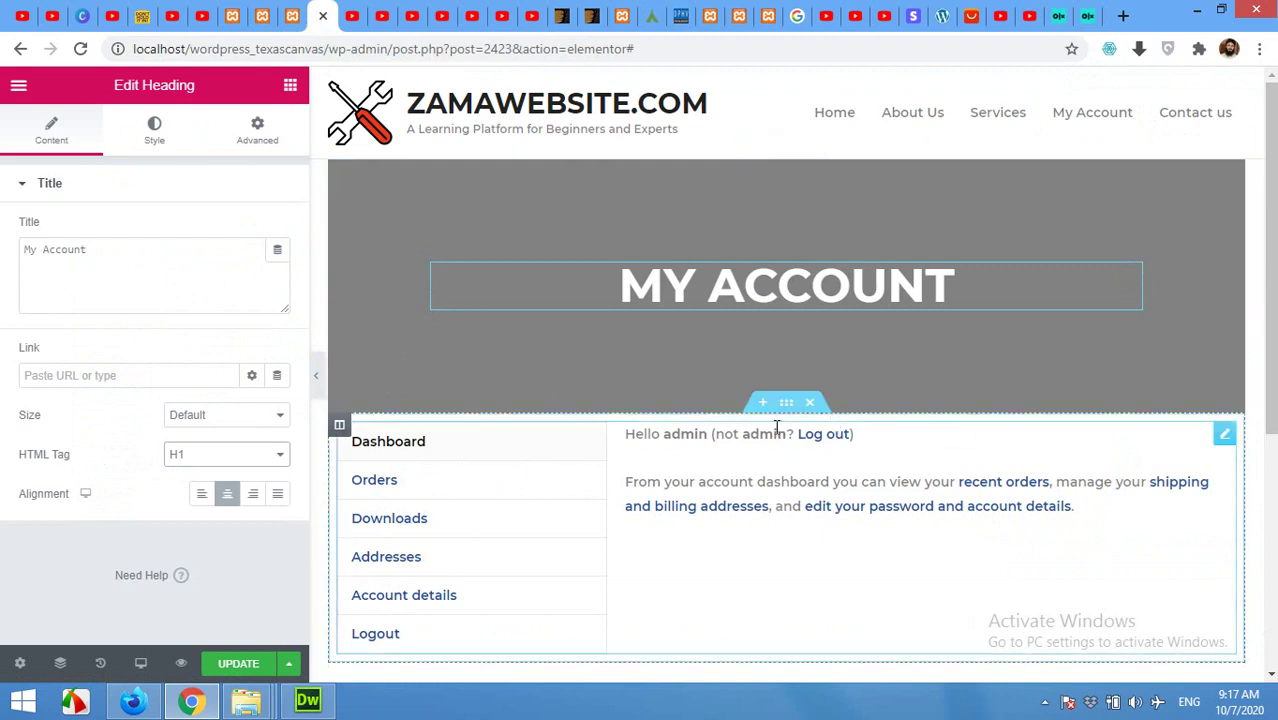
# Insert a section with five equal columns between the heading section and the account shortcode section
pyautogui.scroll(-2, 762, 452)
pyautogui.scroll(1, 762, 450)
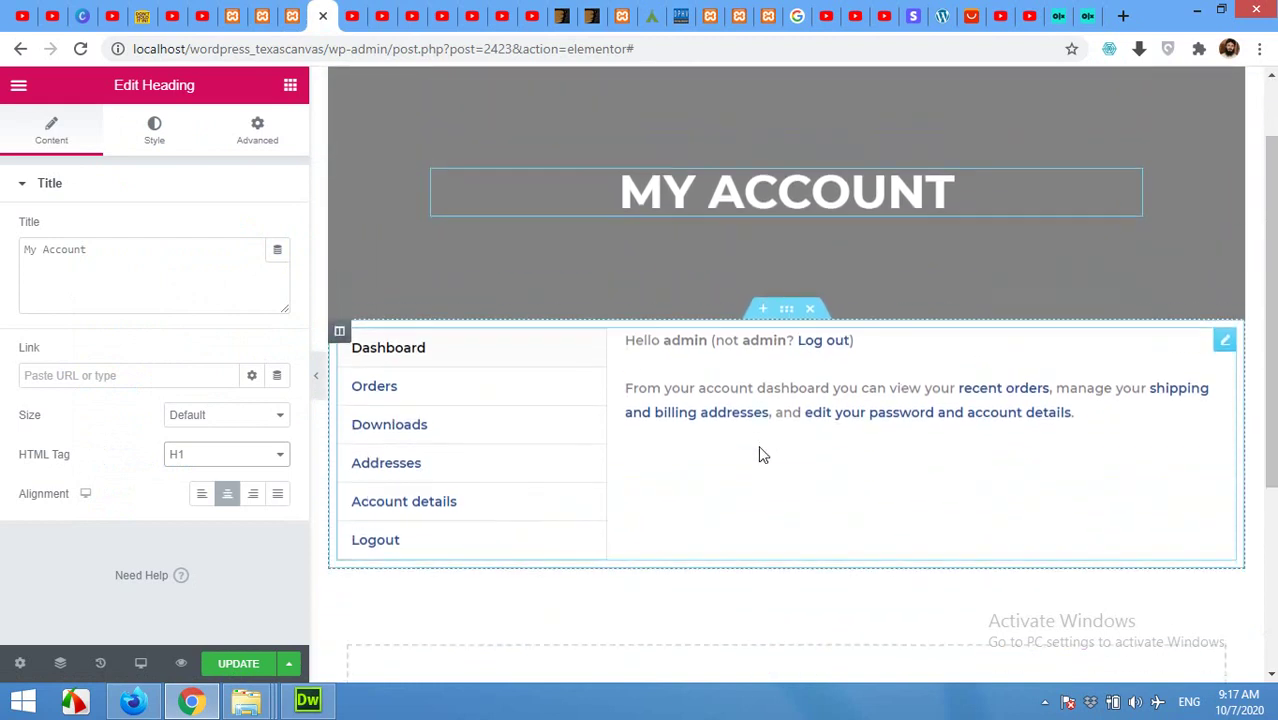
pyautogui.click(762, 310)
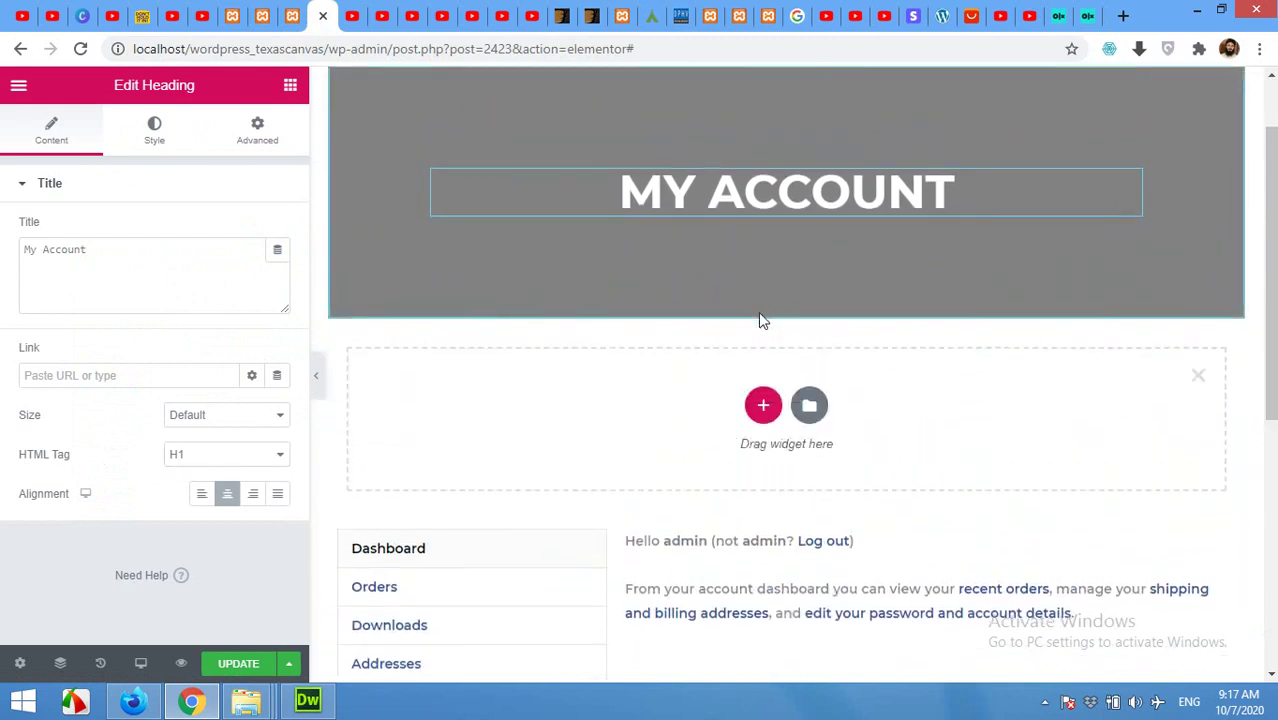
pyautogui.click(766, 402)
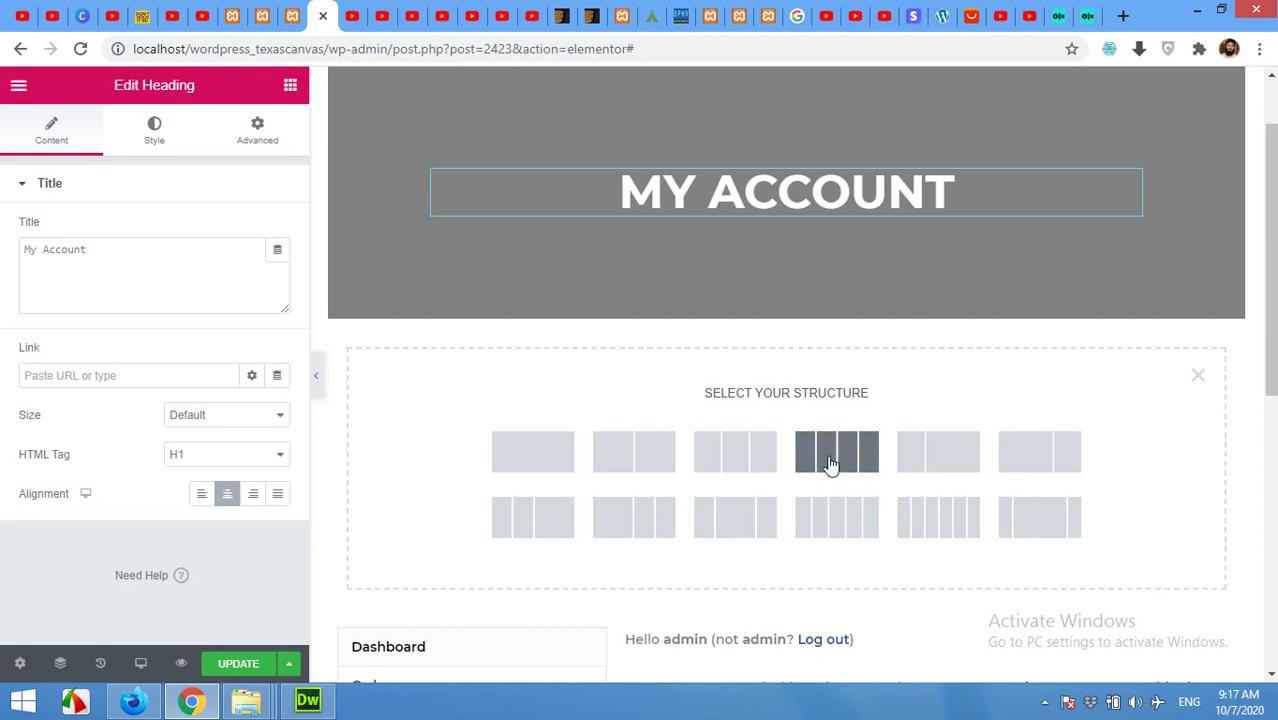
pyautogui.click(834, 527)
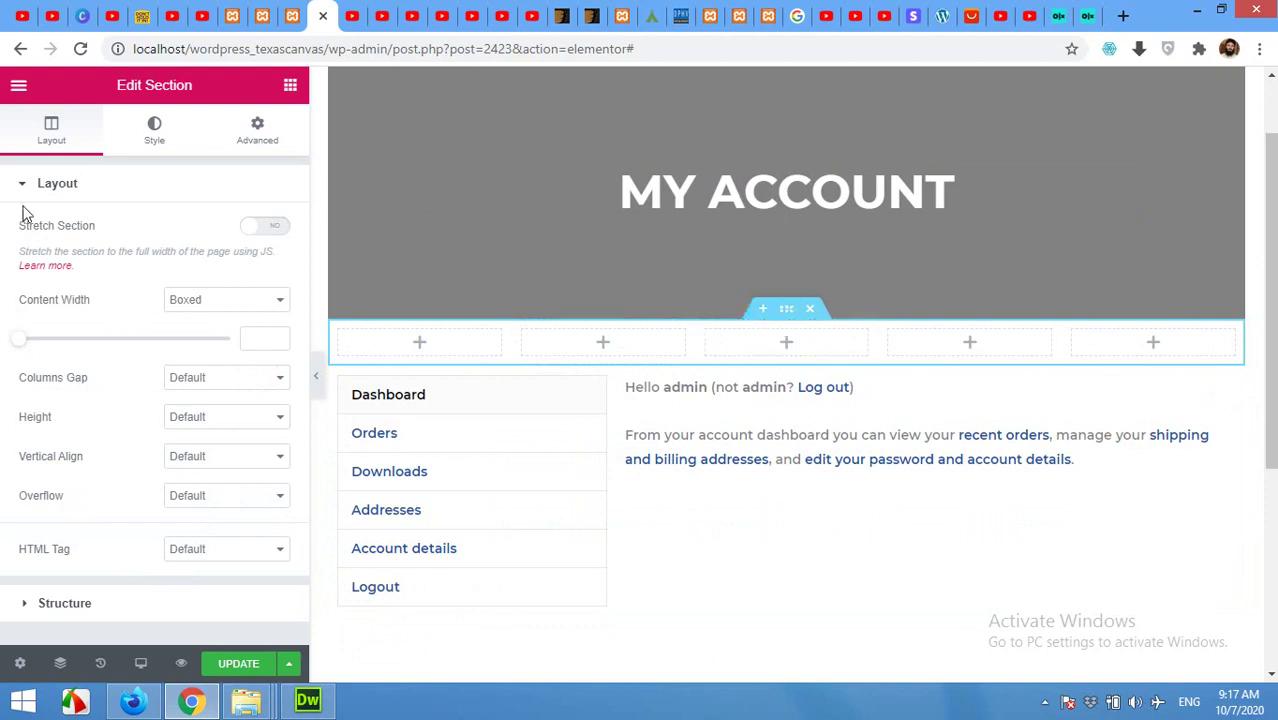
# Set the five-column section's padding to 24 px on all sides and unlink the padding values
pyautogui.click(240, 138)
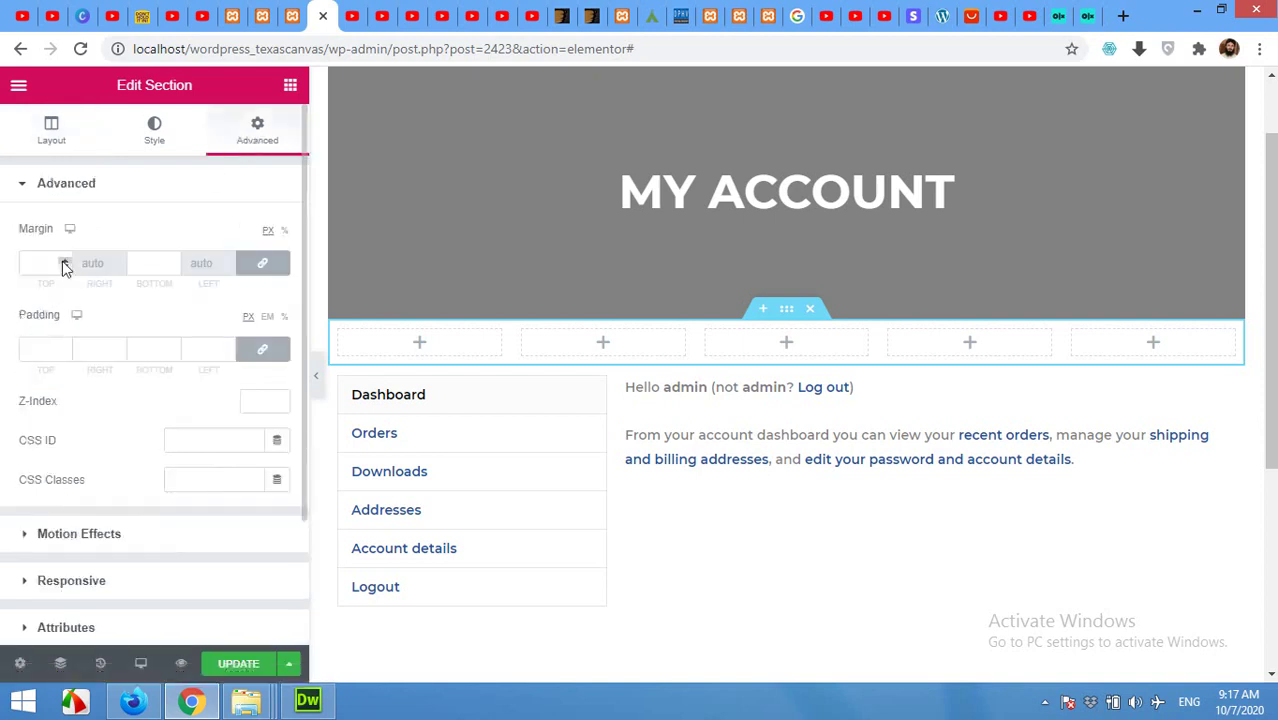
pyautogui.click(61, 347)
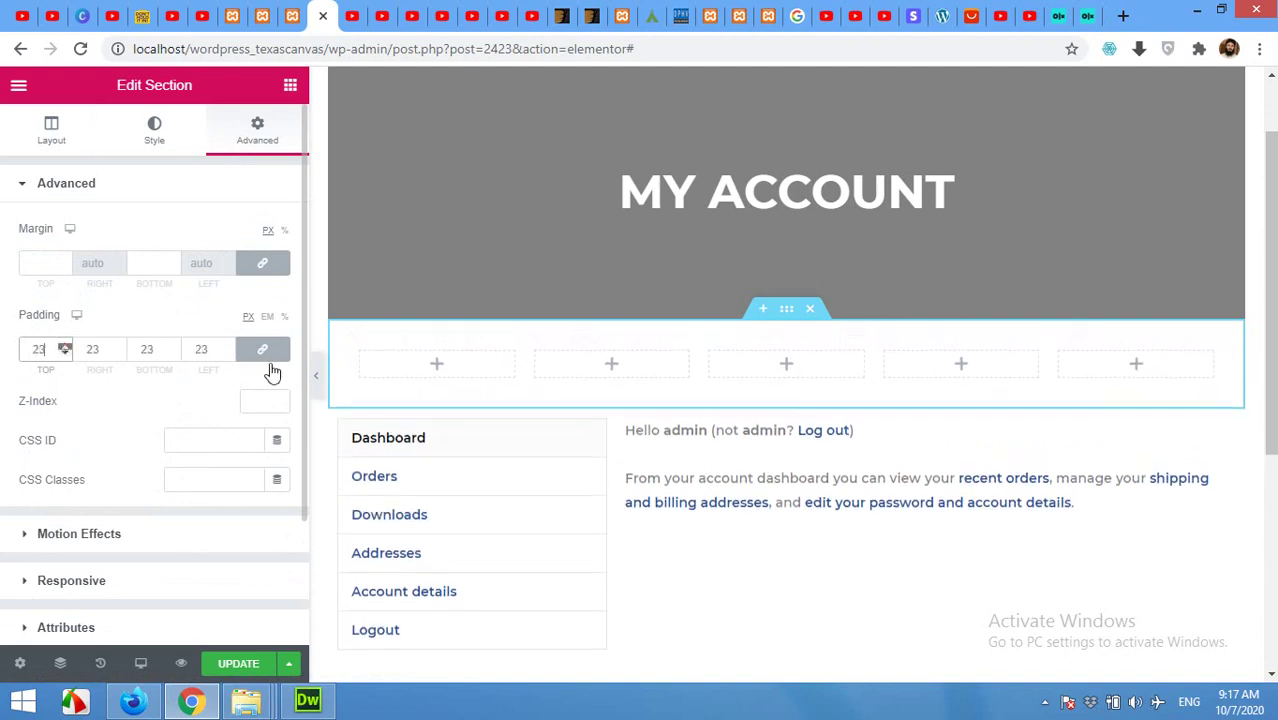
pyautogui.moveTo(108, 350); pyautogui.dragTo(73, 353)
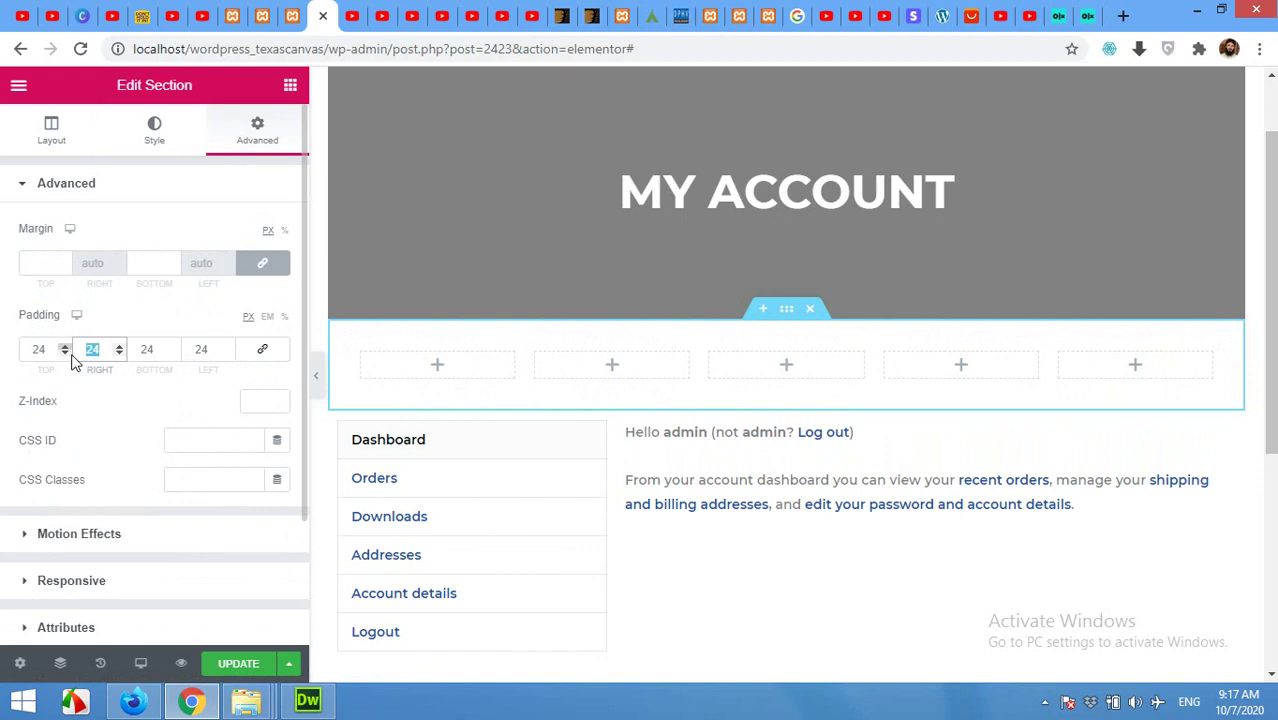
pyautogui.write('0')
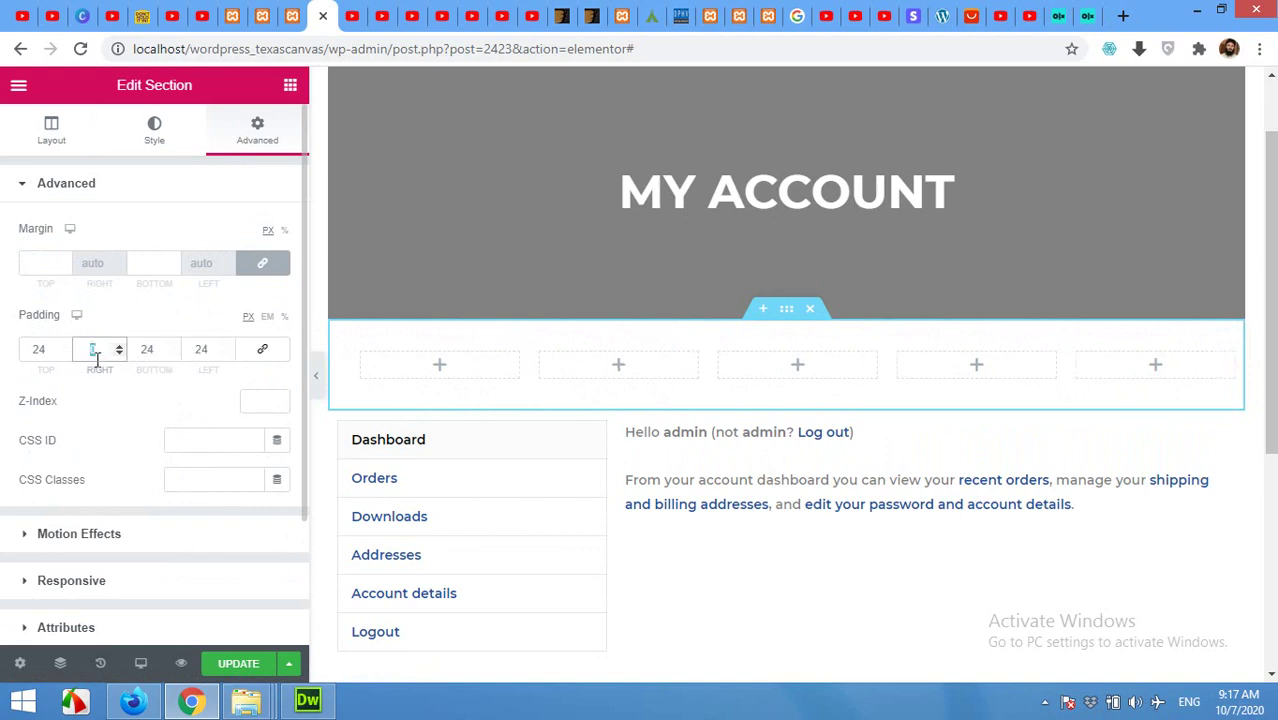
pyautogui.write('4')
# Set the five-column section's top and bottom padding to 0 and its right padding to 40 px
pyautogui.click(36, 349)
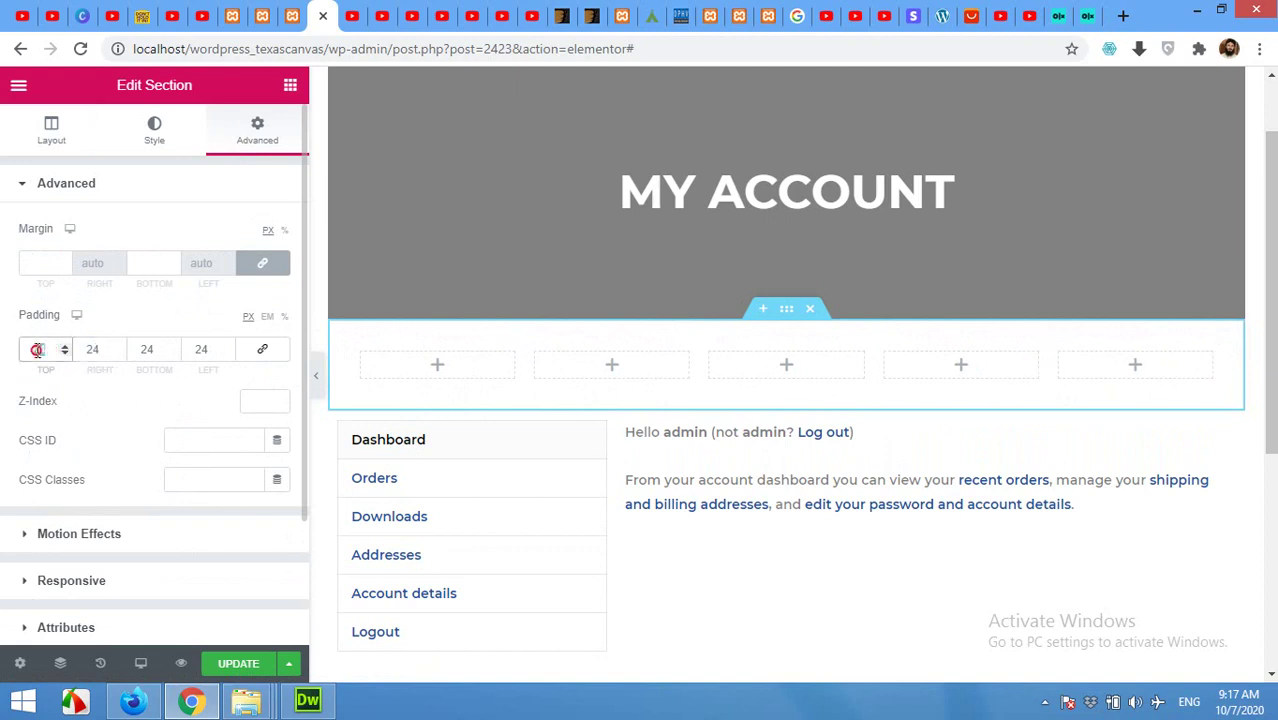
pyautogui.write('0')
pyautogui.click(158, 352)
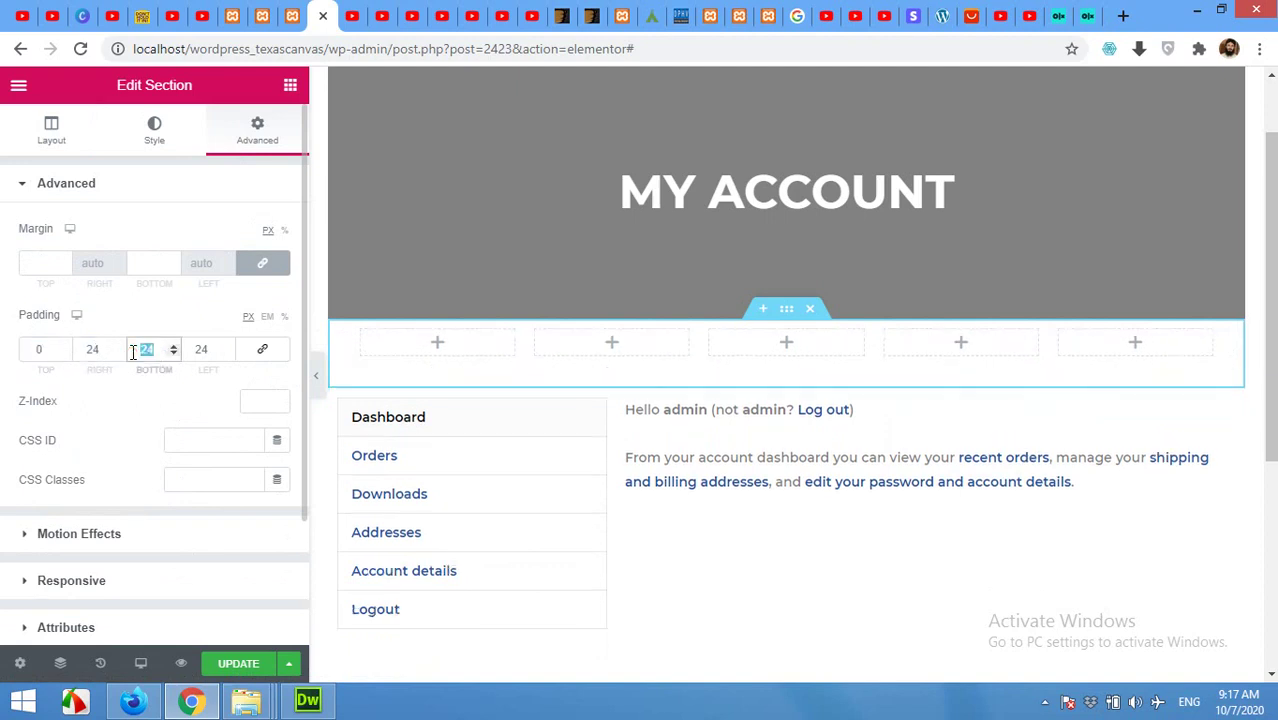
pyautogui.write('0')
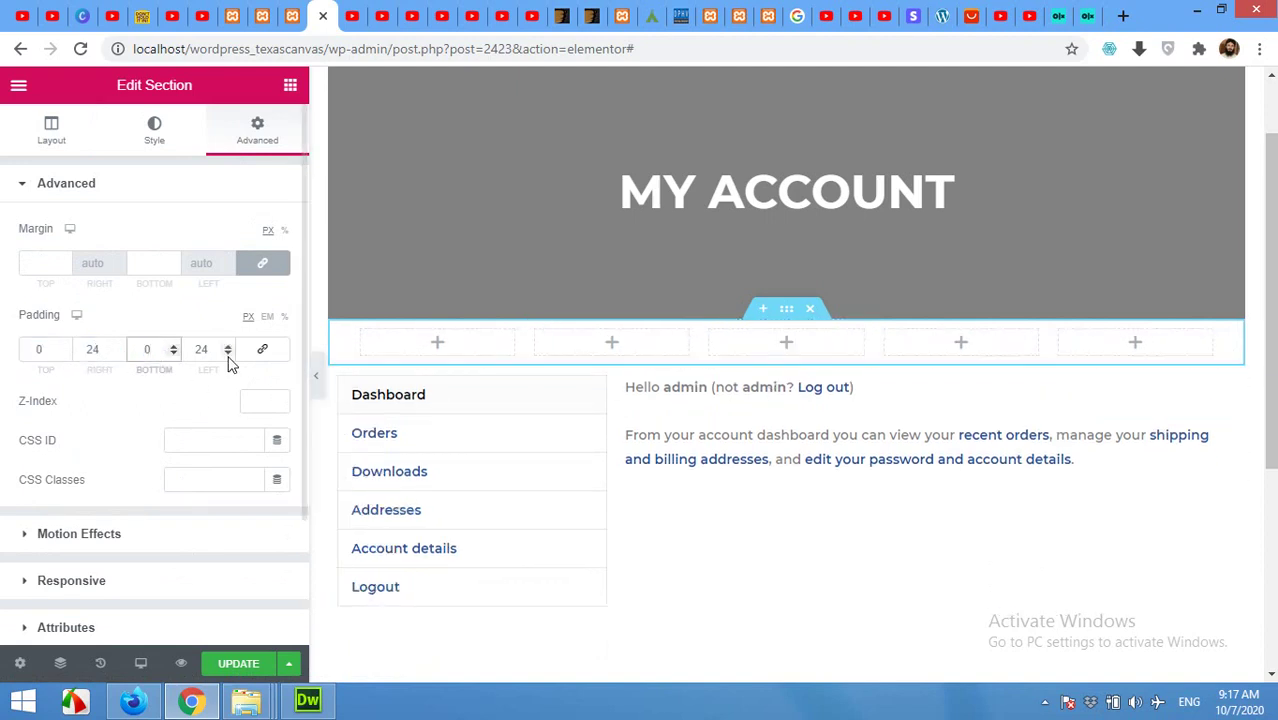
pyautogui.click(95, 350)
pyautogui.write('2')
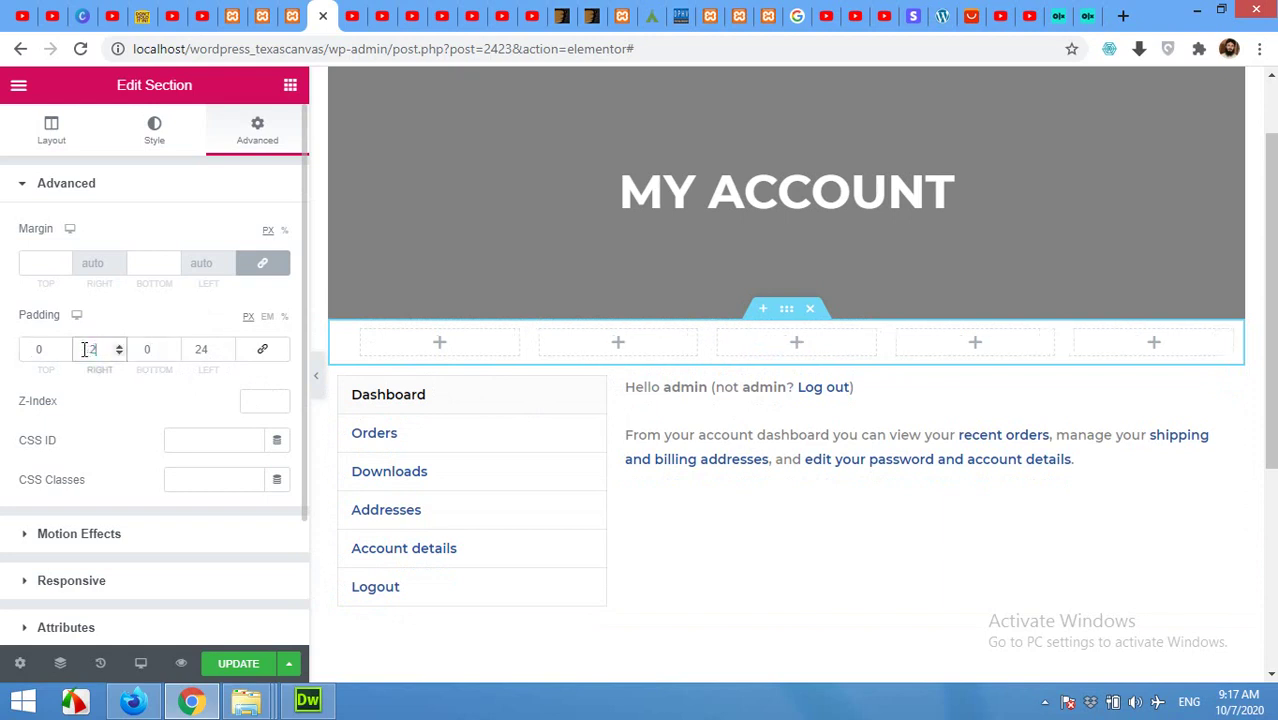
pyautogui.write('040')
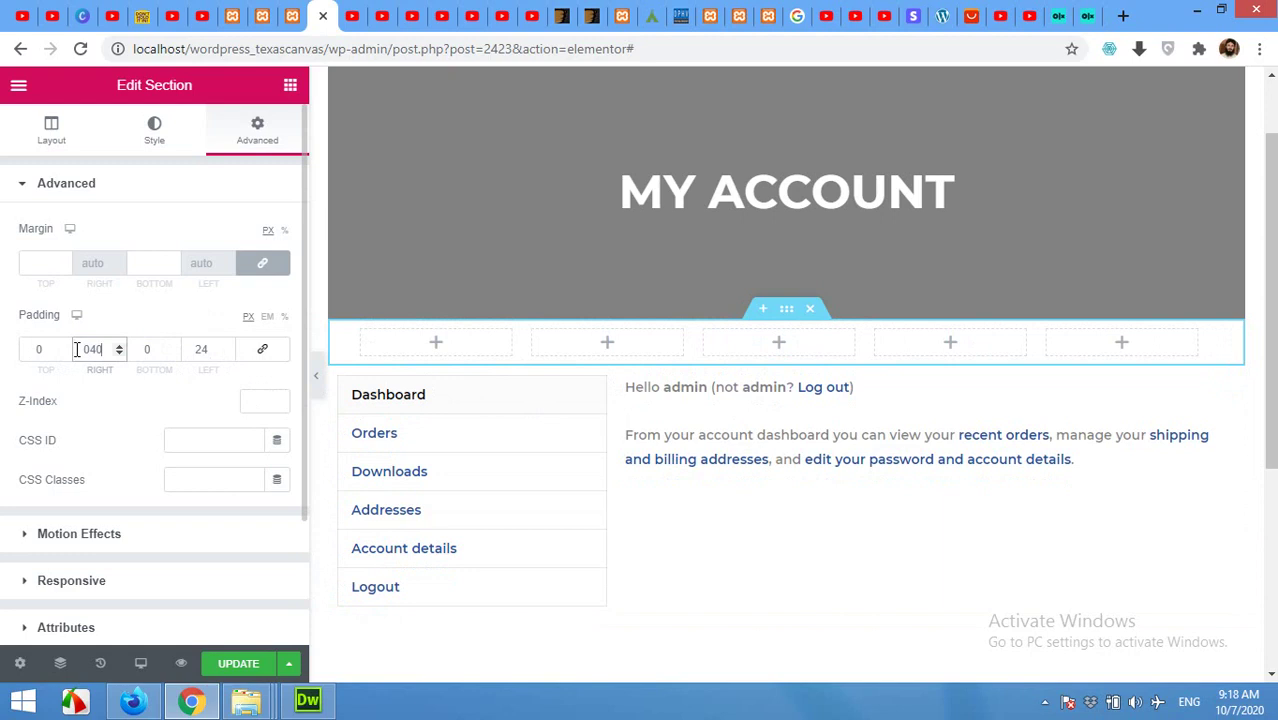
# Set the five-column section's left padding to 40 px
pyautogui.doubleClick(203, 348)
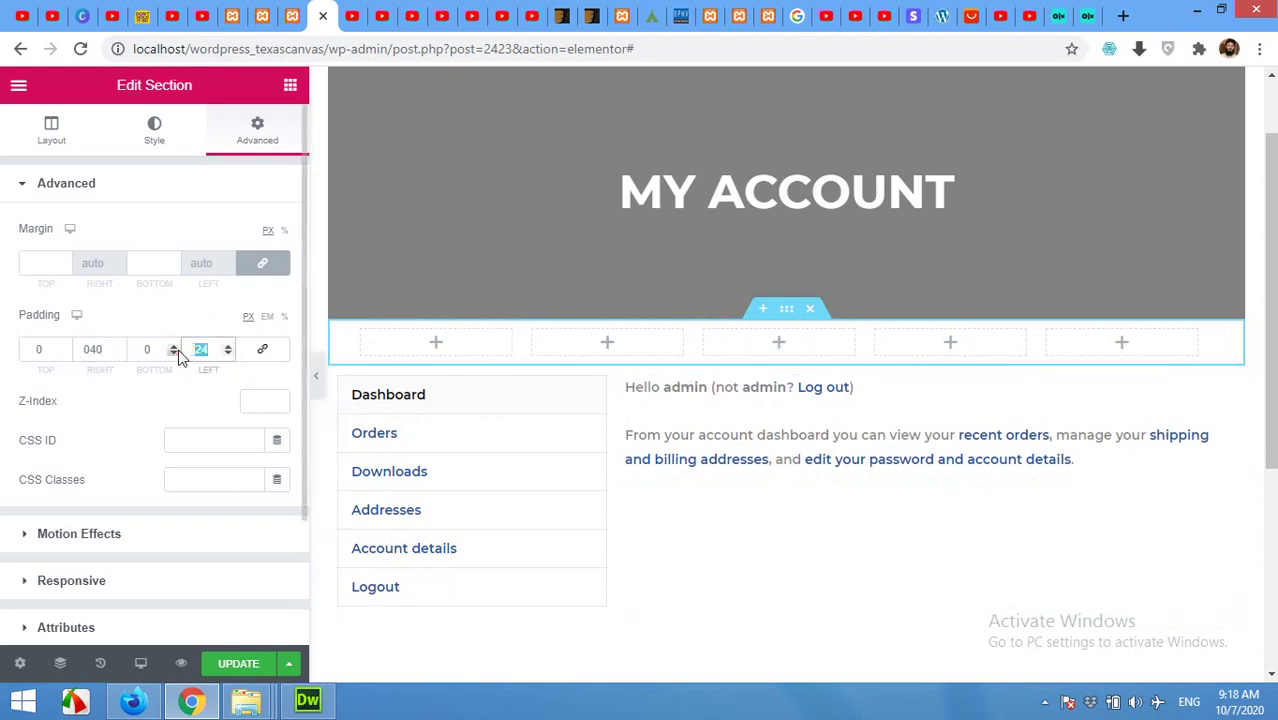
pyautogui.write('40')
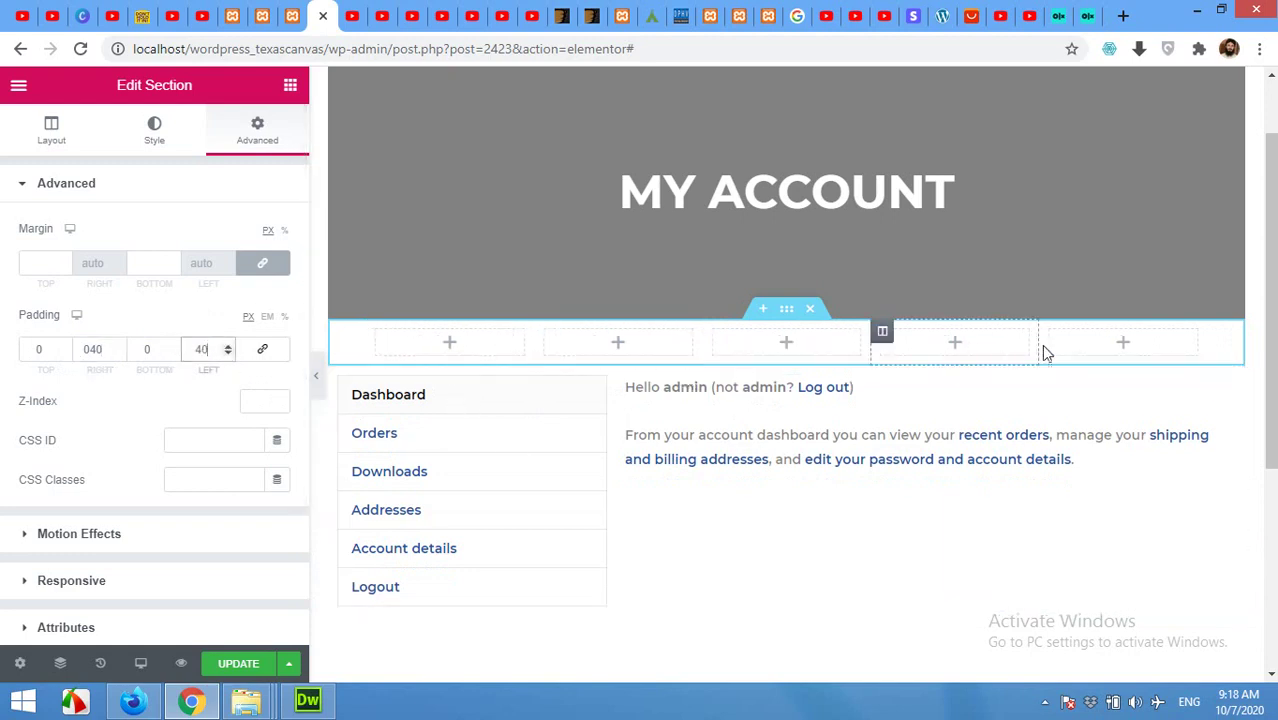
# Add a heading widget to the first of the five columns, title it "Orders" and centre it
pyautogui.click(456, 350)
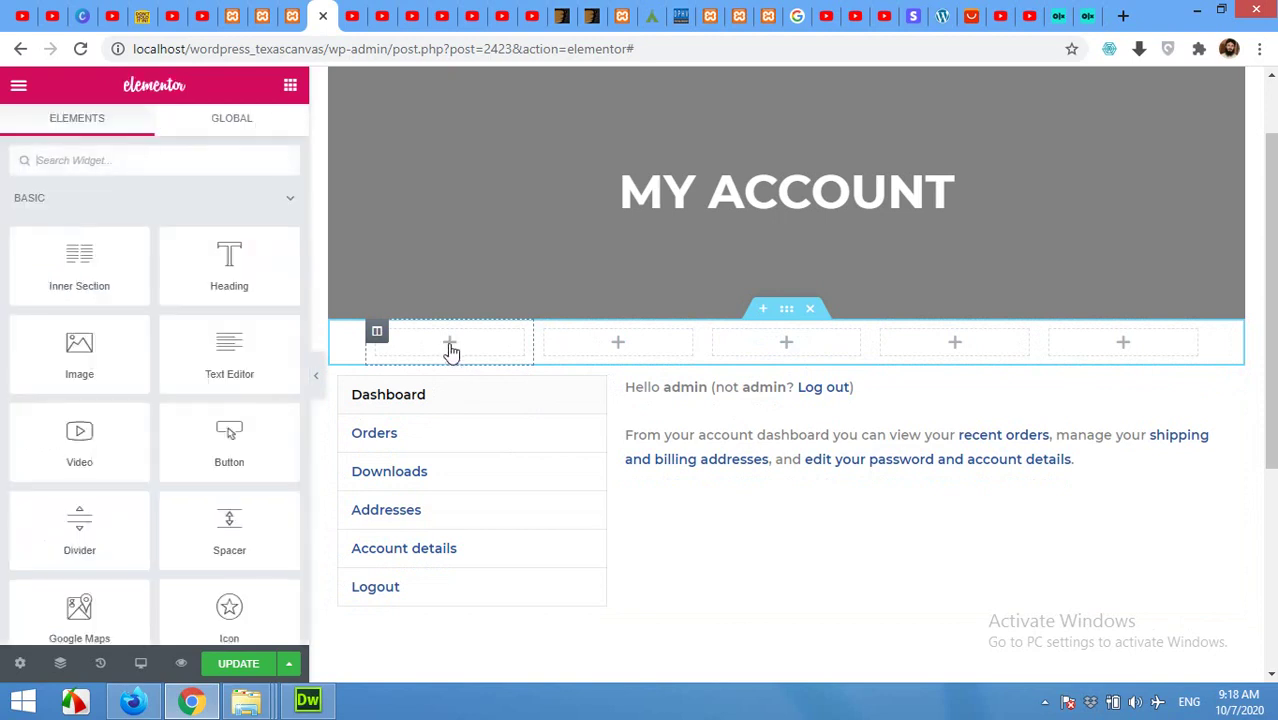
pyautogui.moveTo(240, 280); pyautogui.dragTo(458, 348)
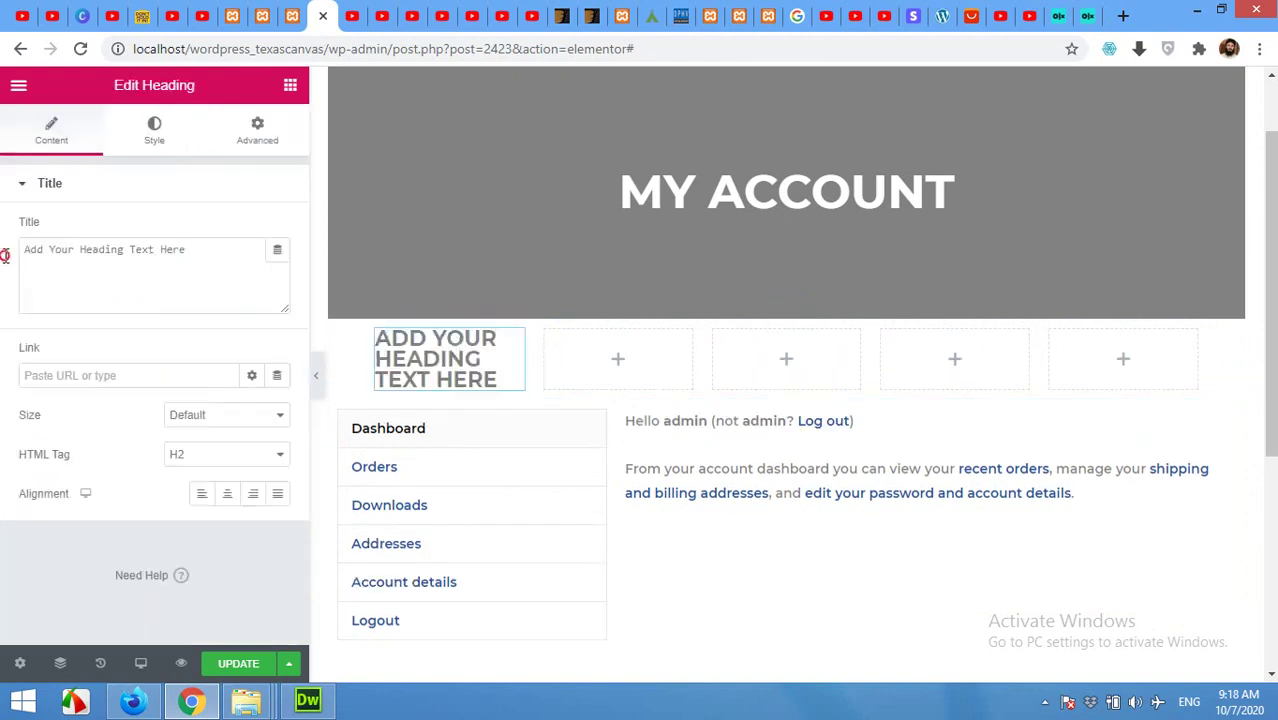
pyautogui.tripleClick(51, 263)
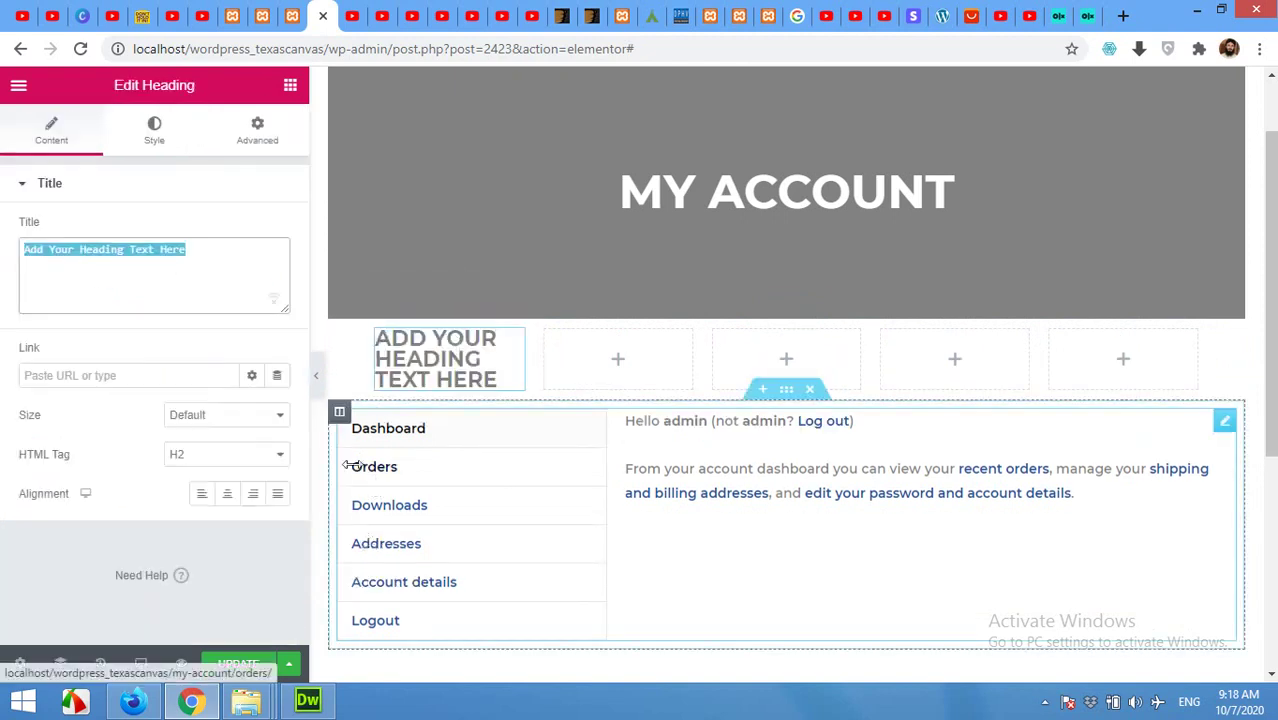
pyautogui.write('Orders')
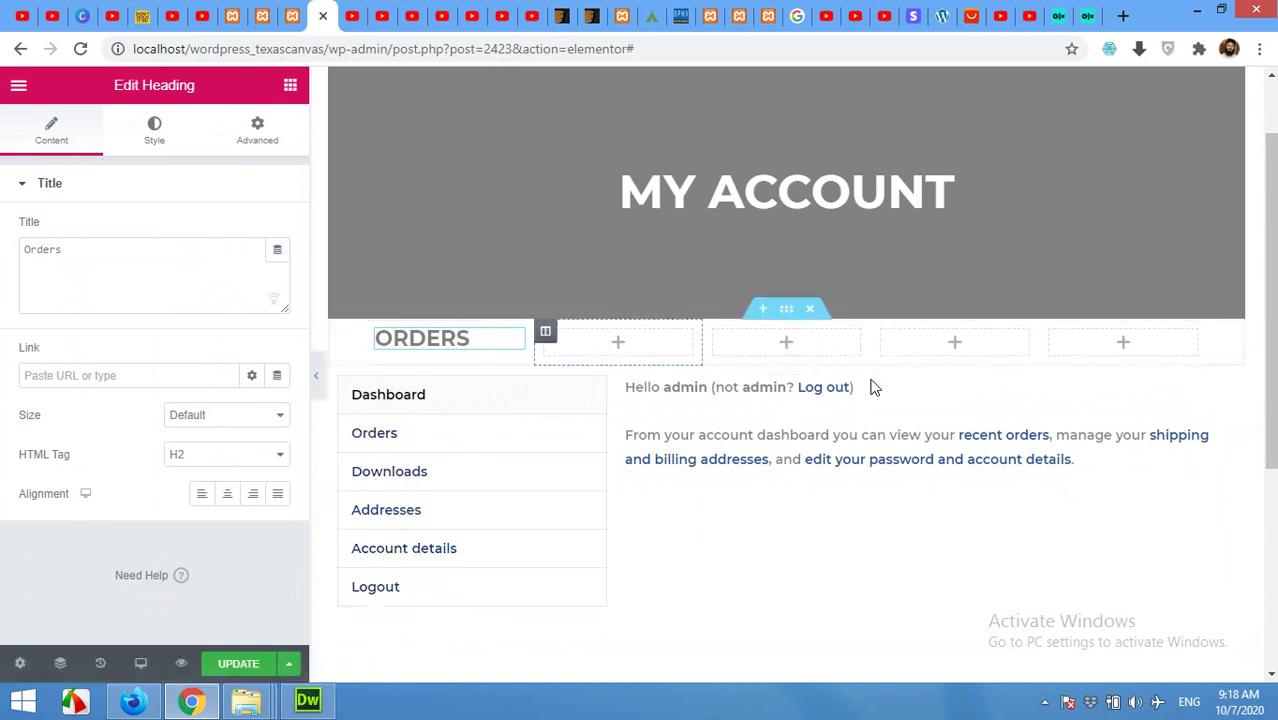
pyautogui.click(86, 254)
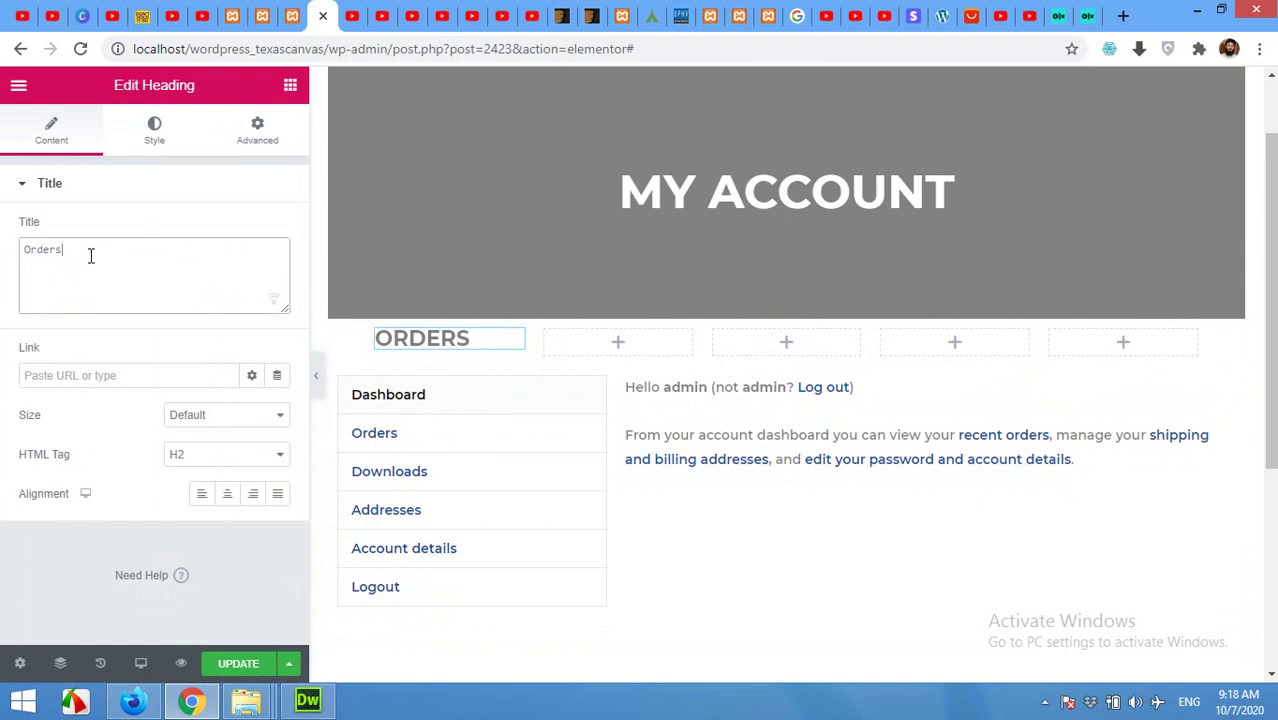
pyautogui.click(227, 493)
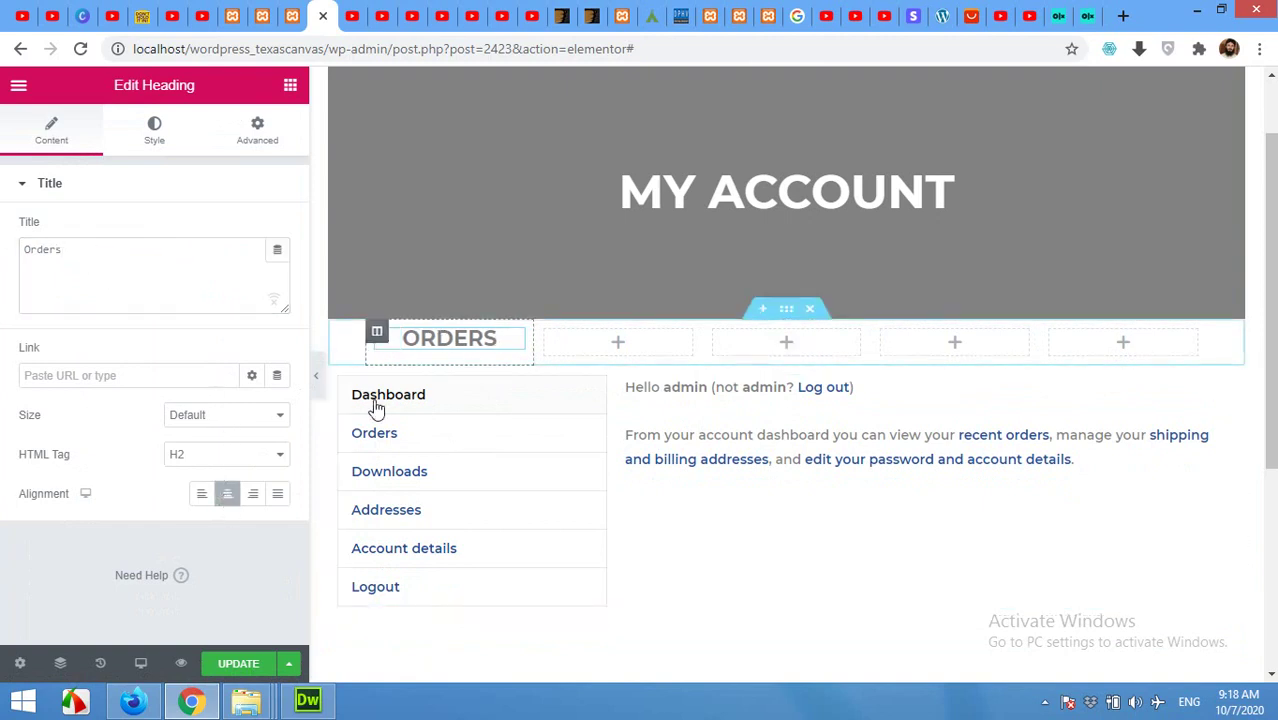
# Try the p and H6 HTML tags on the Orders heading and settle on H5
pyautogui.click(222, 451)
pyautogui.click(214, 590)
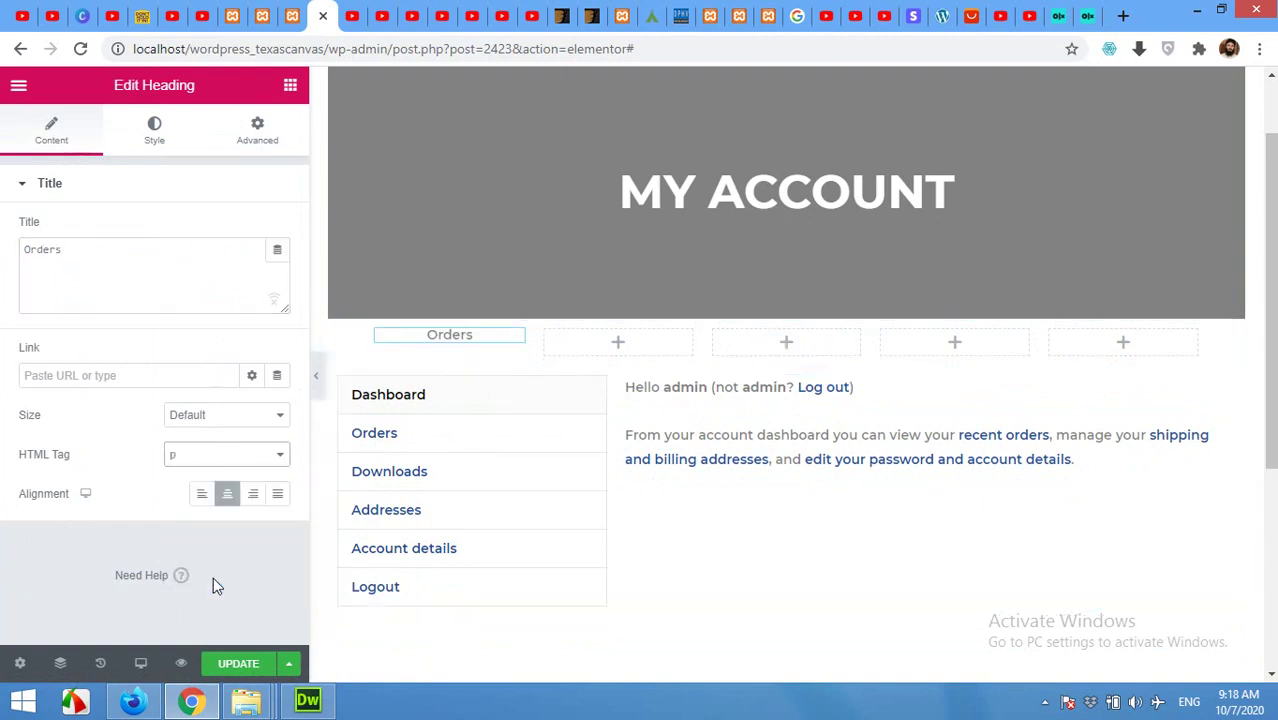
pyautogui.click(222, 458)
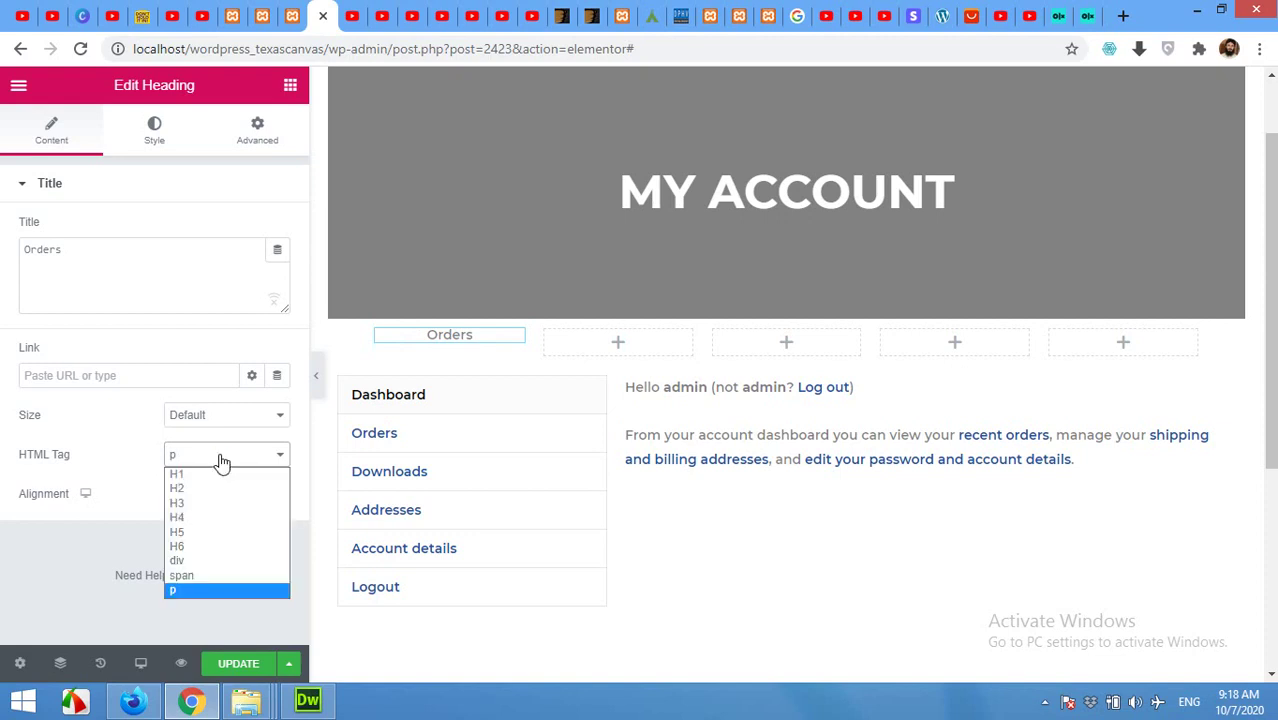
pyautogui.click(222, 458)
pyautogui.click(220, 462)
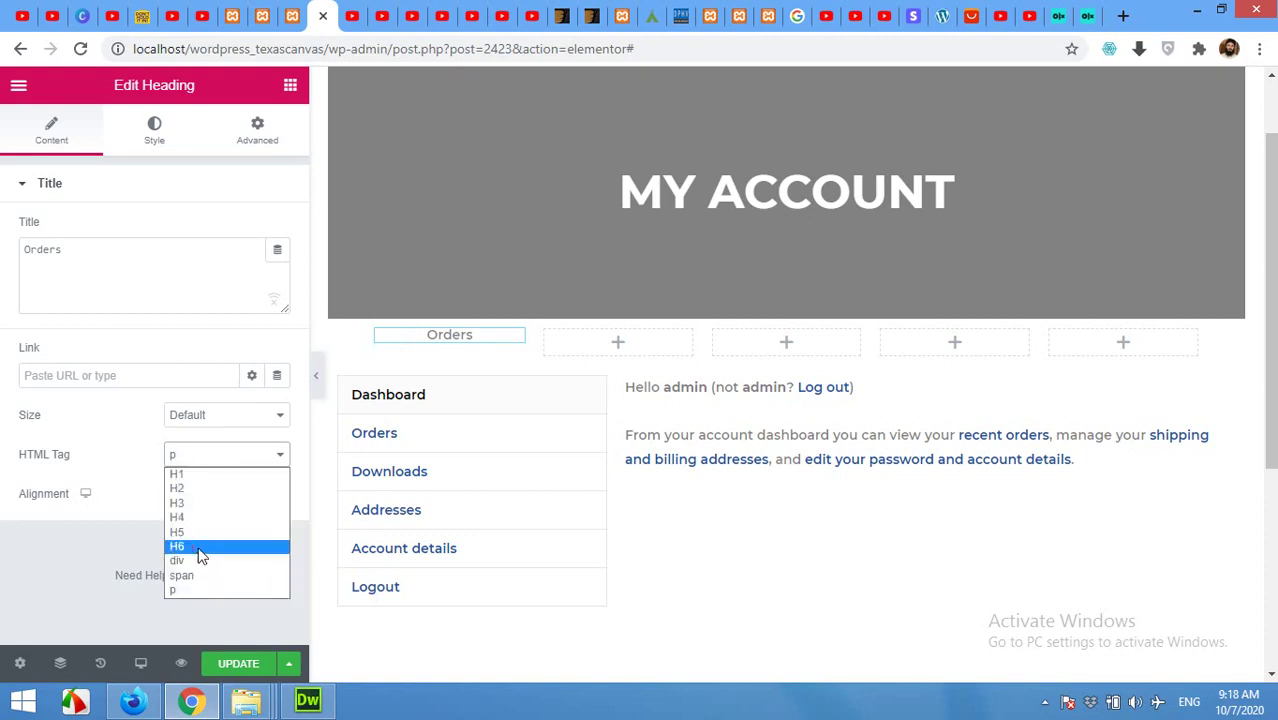
pyautogui.click(200, 547)
pyautogui.click(203, 455)
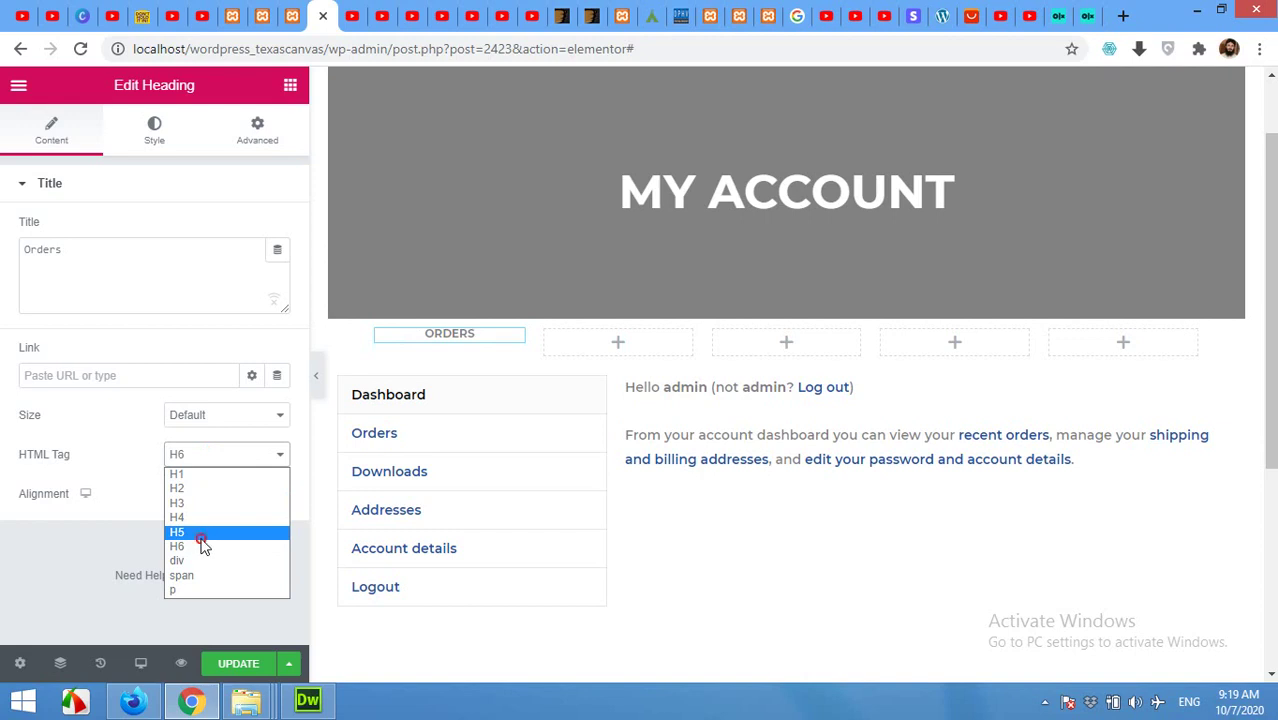
pyautogui.click(202, 535)
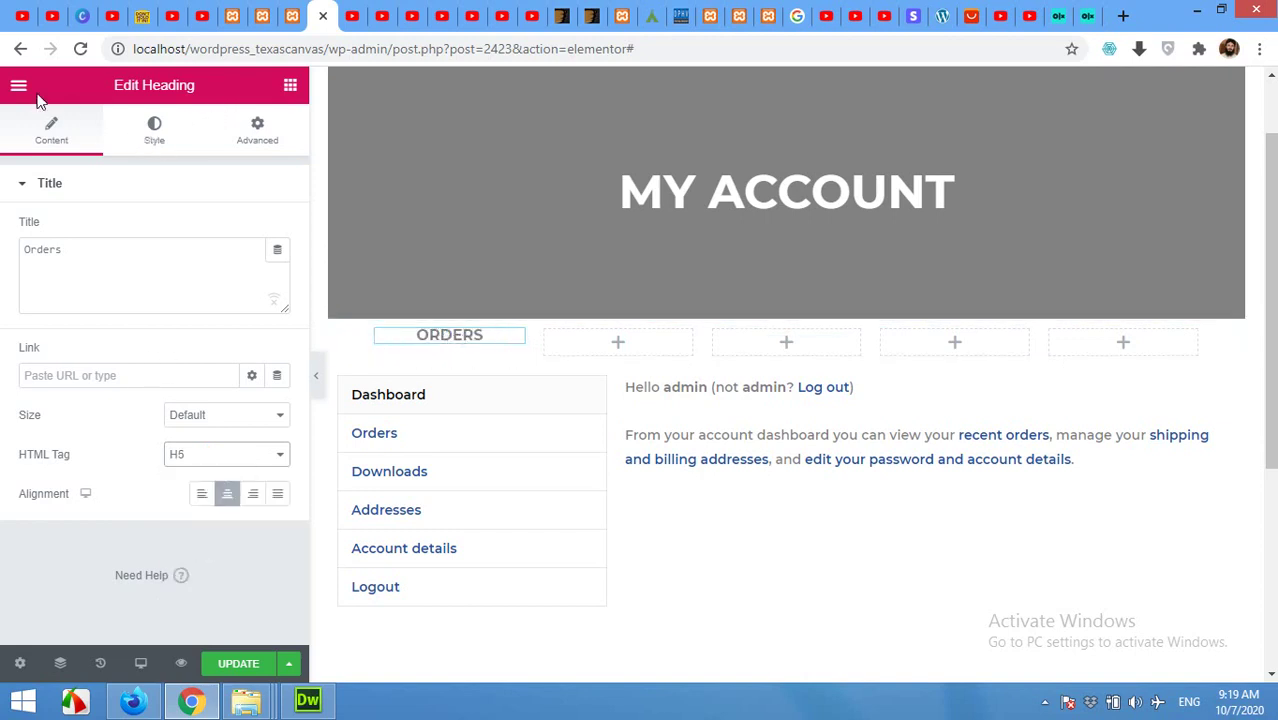
# Add an icon widget above the Orders heading in the first column
pyautogui.click(296, 92)
pyautogui.click(291, 88)
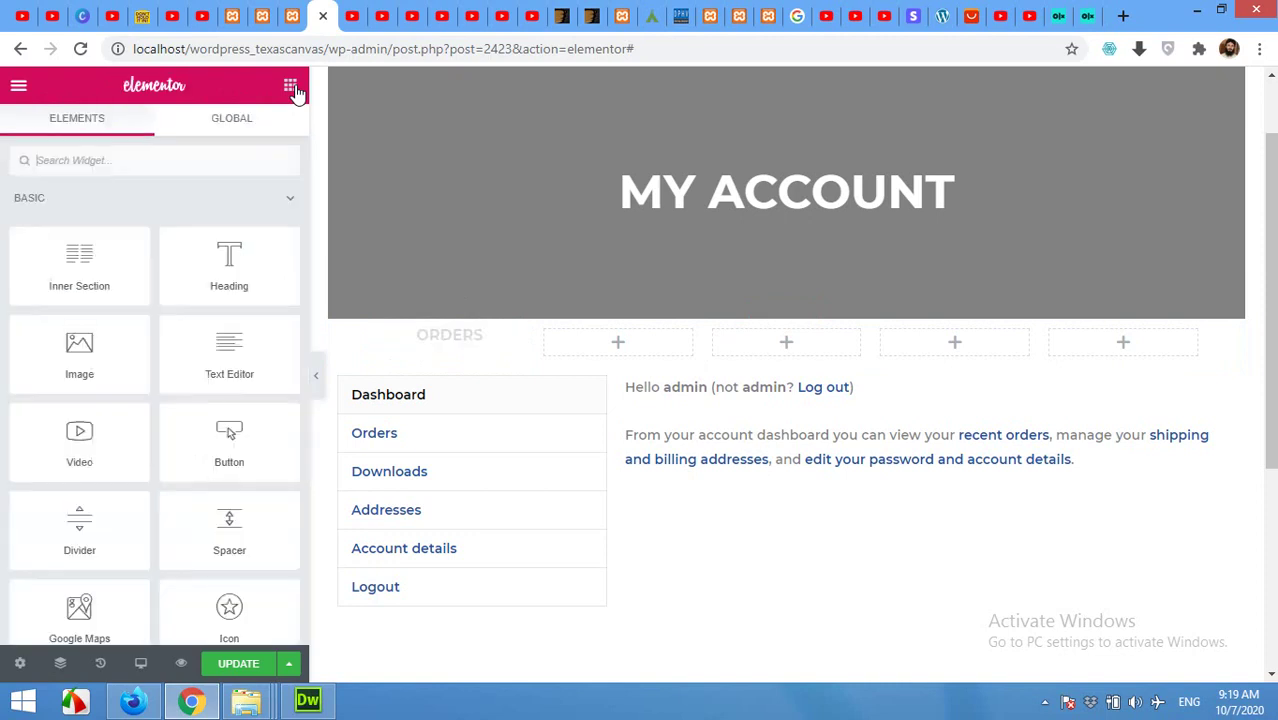
pyautogui.scroll(-2, 195, 430)
pyautogui.moveTo(232, 422); pyautogui.dragTo(442, 334)
pyautogui.moveTo(469, 378); pyautogui.dragTo(462, 378)
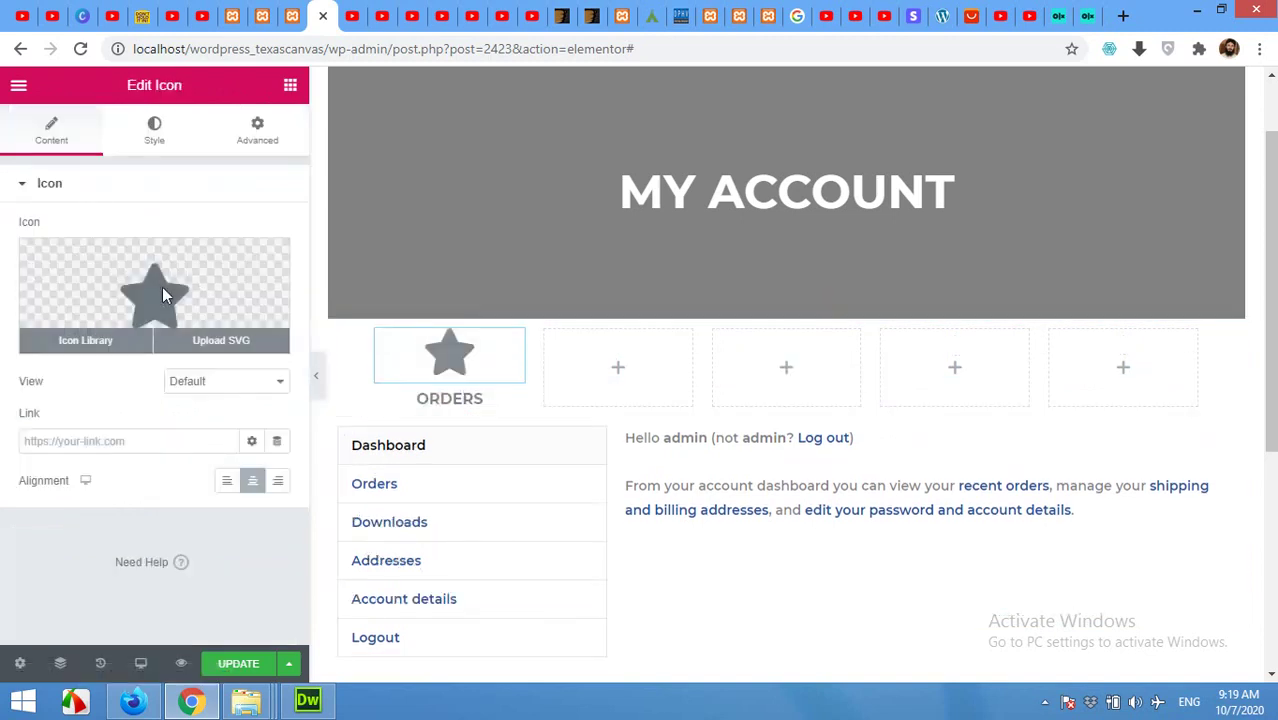
# Search the icon library for "shop" and replace the star icon with the shopping bag
pyautogui.click(162, 287)
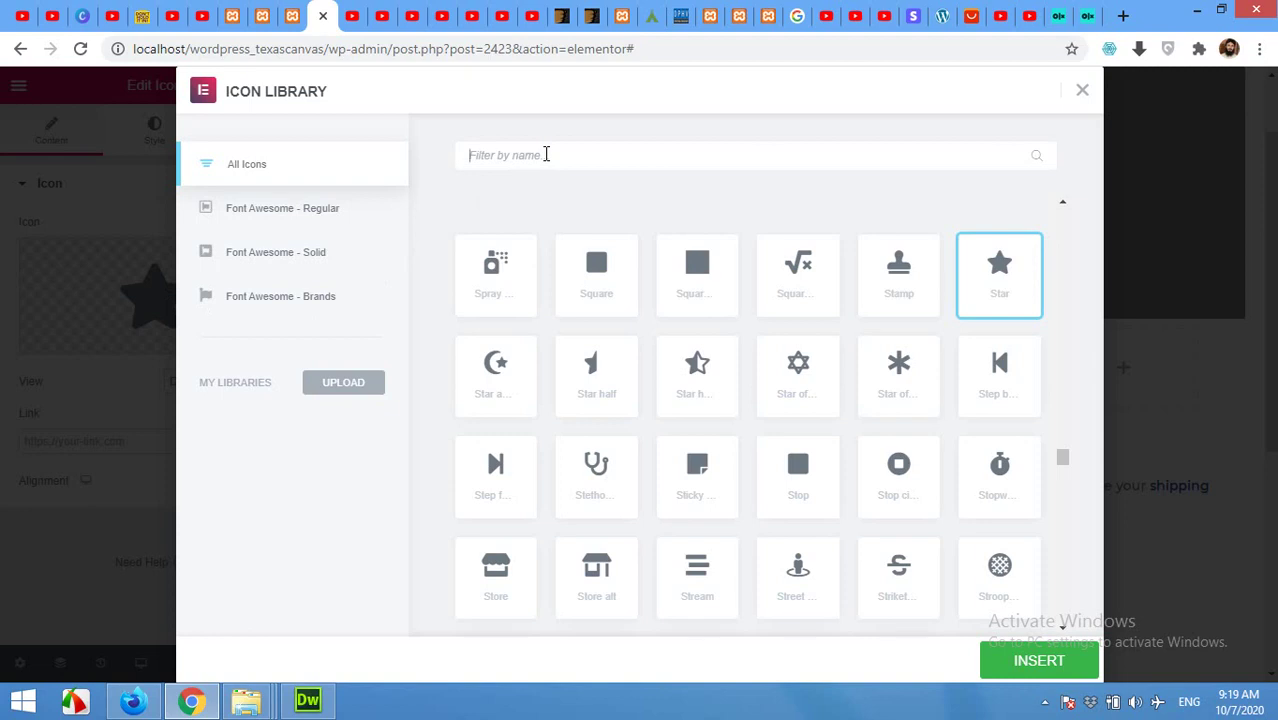
pyautogui.write('shop')
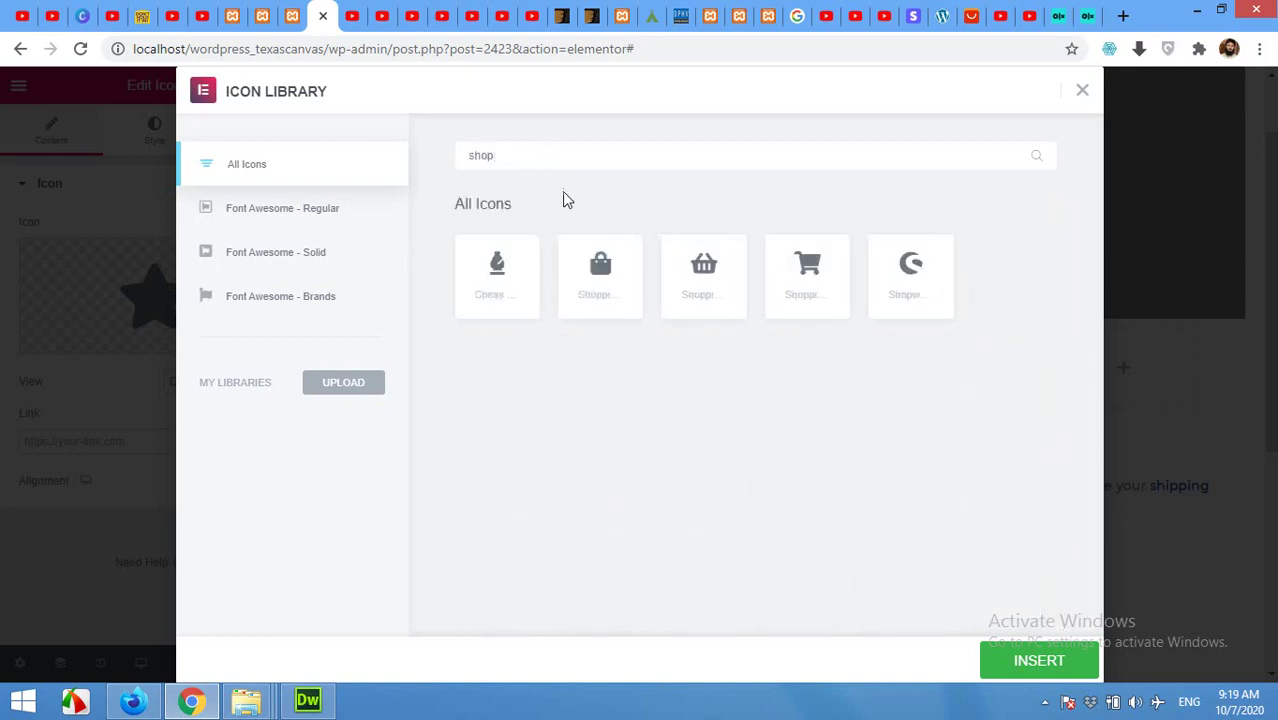
pyautogui.click(617, 284)
pyautogui.click(1038, 661)
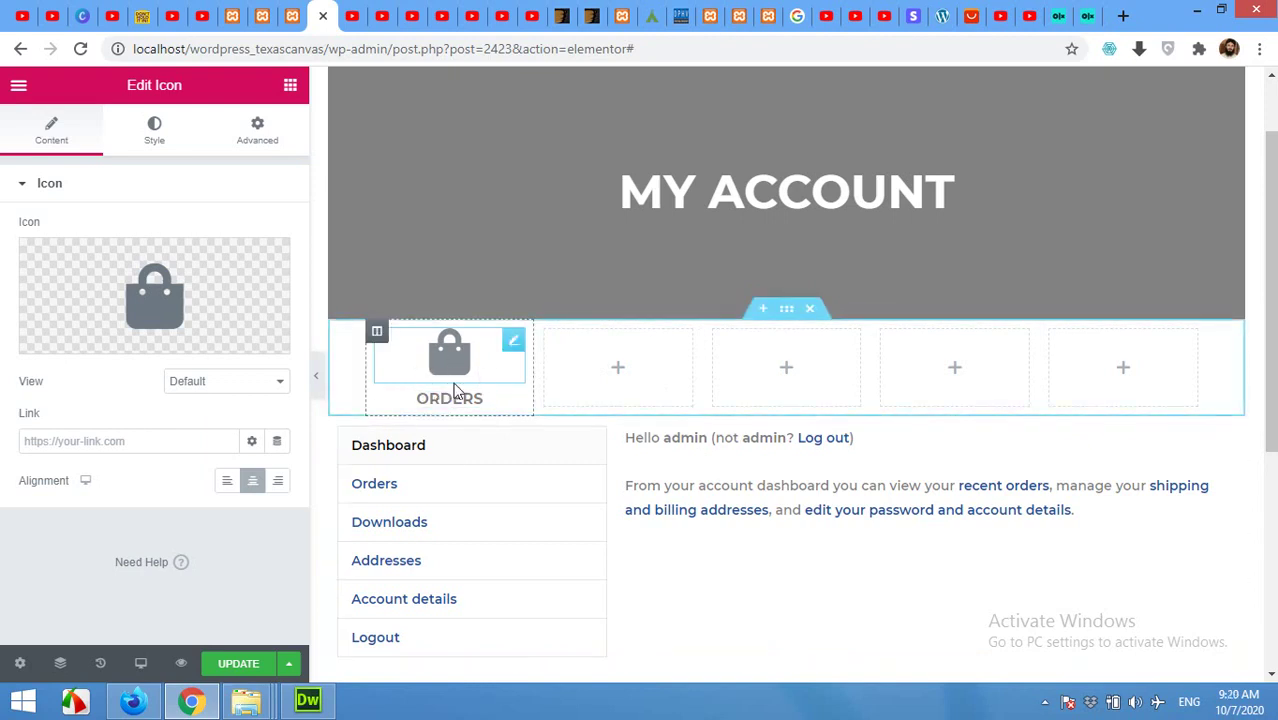
# Give the Orders column a classic background in the grey colour #B0B0B0
pyautogui.click(378, 333)
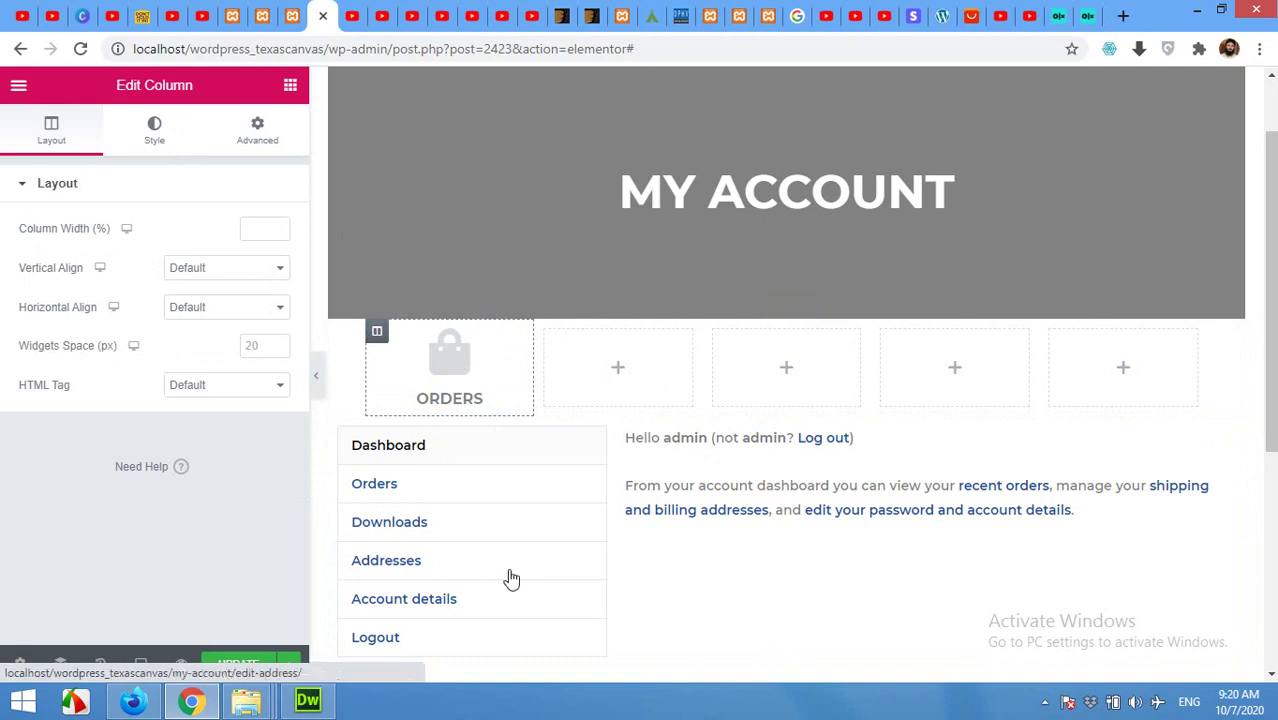
pyautogui.click(660, 615)
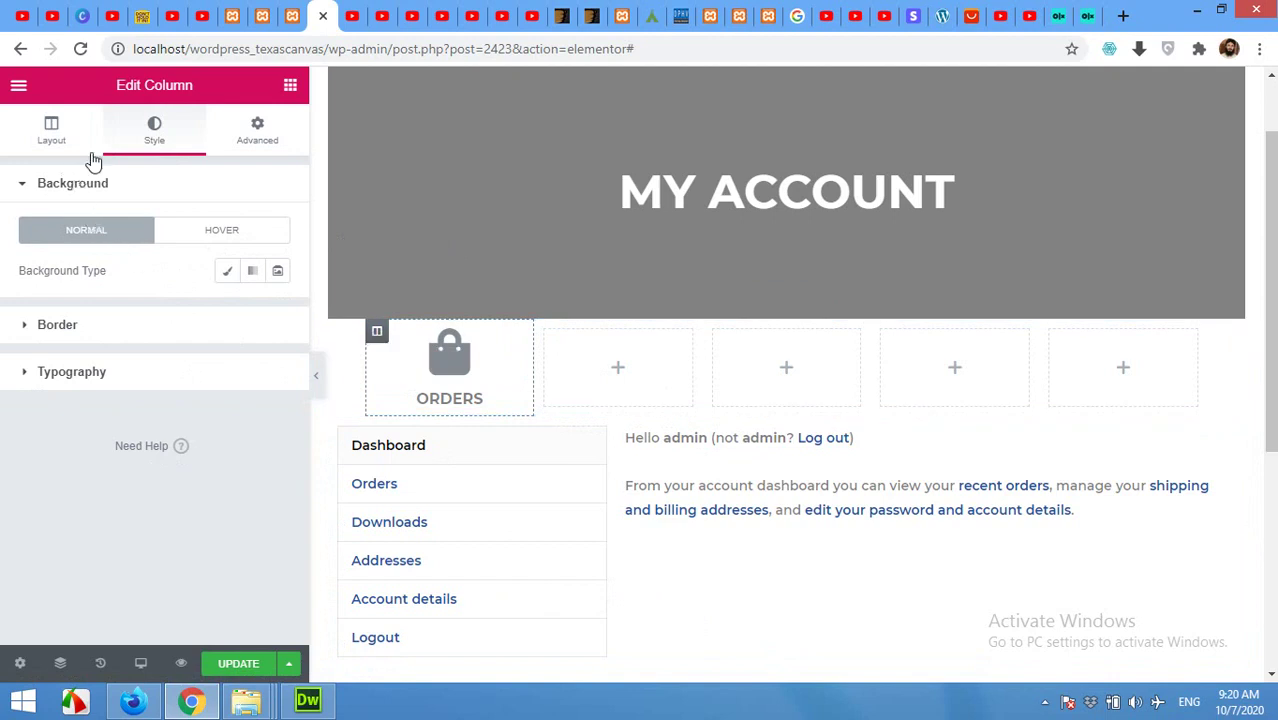
pyautogui.click(230, 275)
pyautogui.click(253, 315)
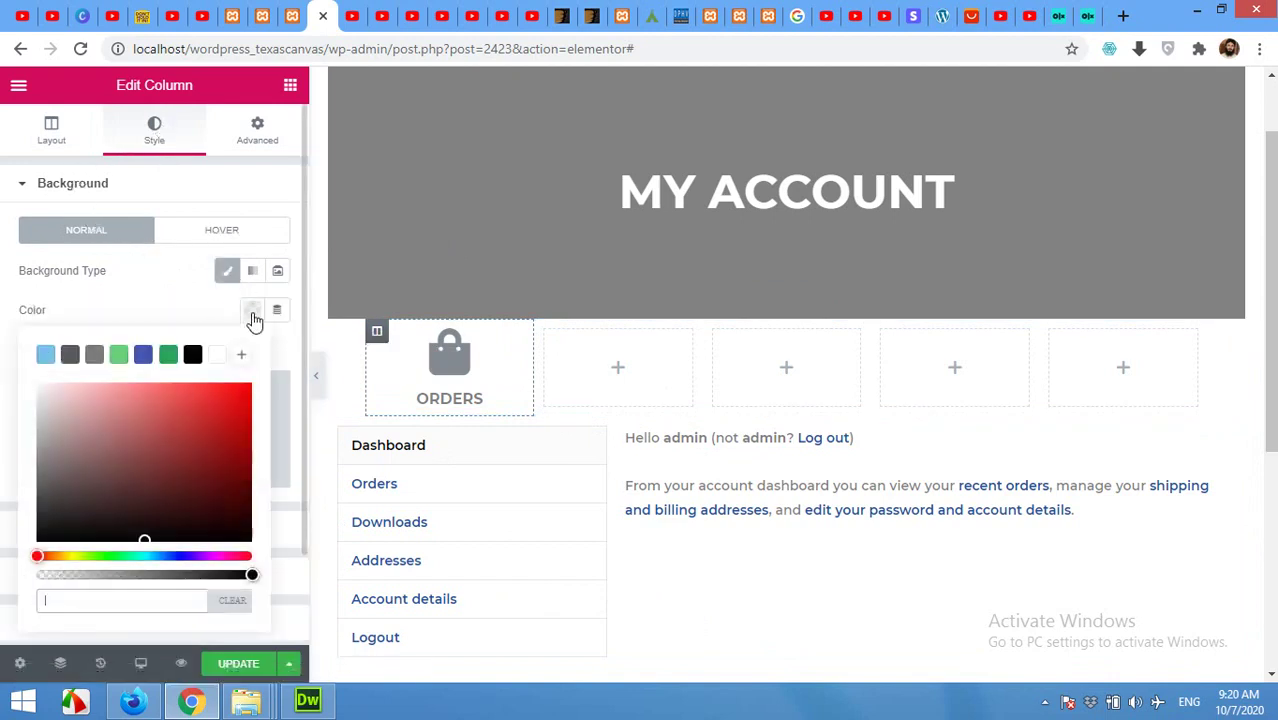
pyautogui.moveTo(47, 460); pyautogui.dragTo(35, 447)
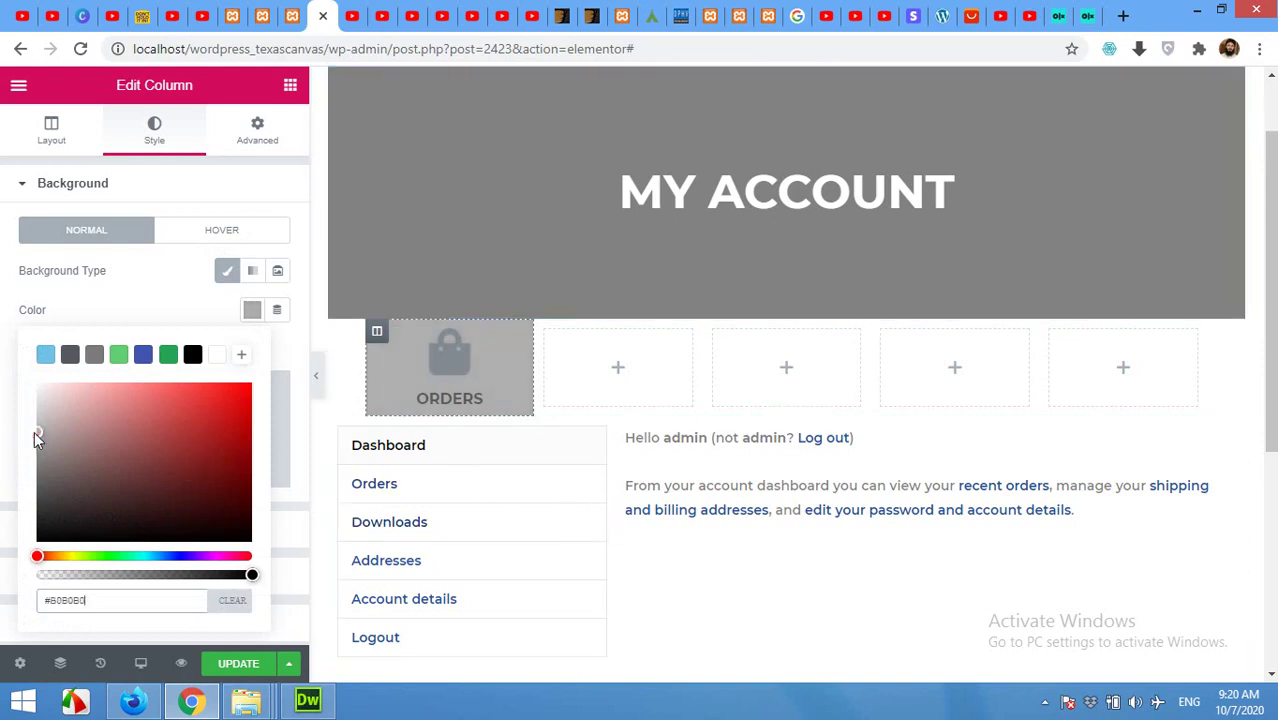
# Set the shopping bag icon's primary color to white
pyautogui.click(462, 365)
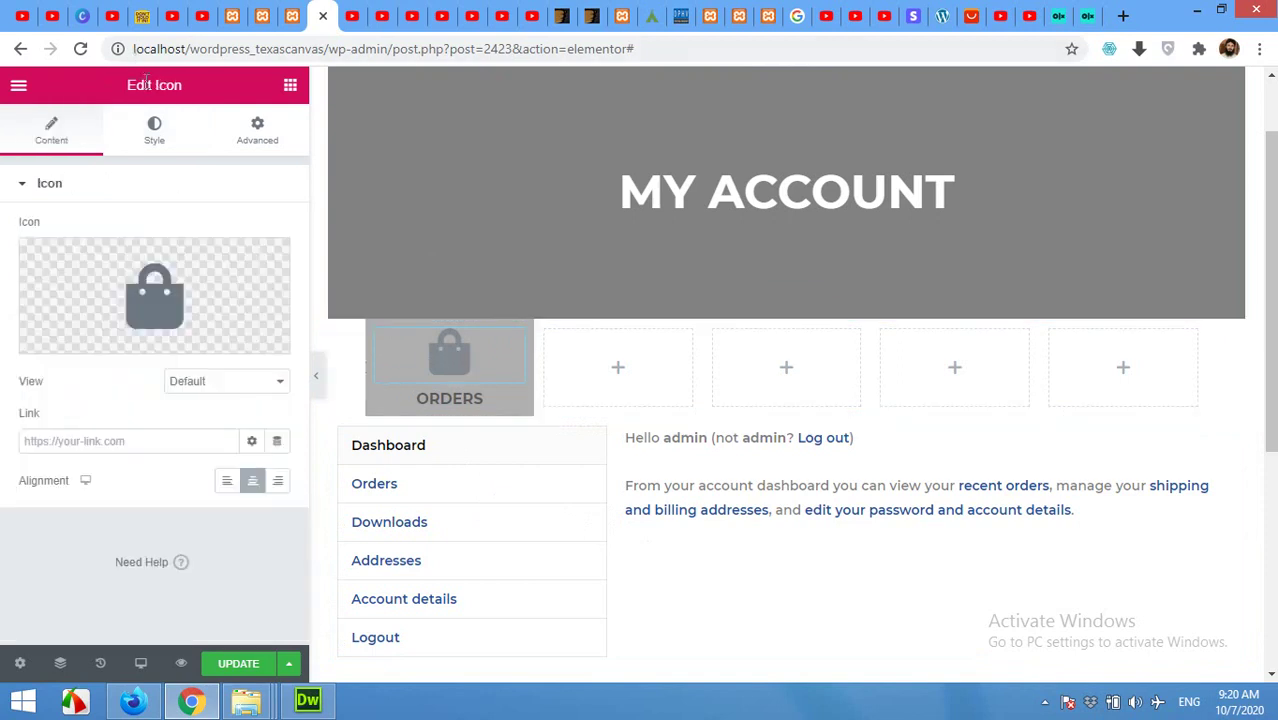
pyautogui.click(162, 142)
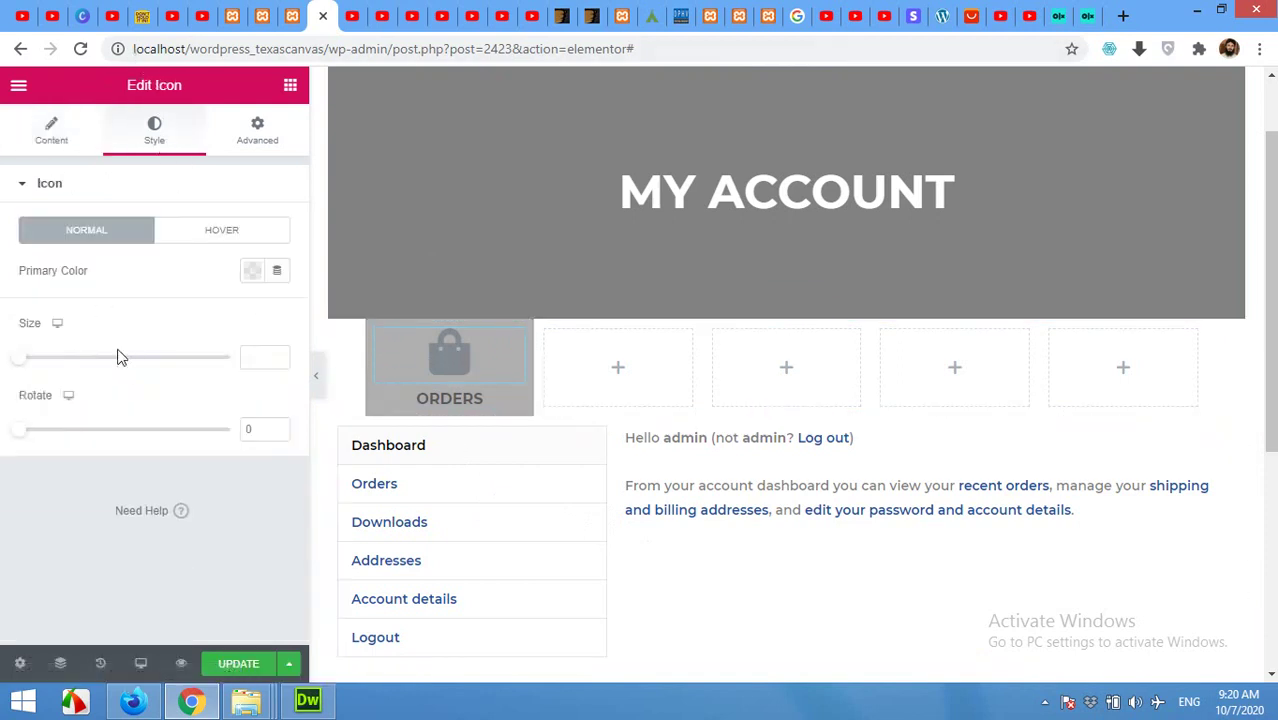
pyautogui.click(250, 273)
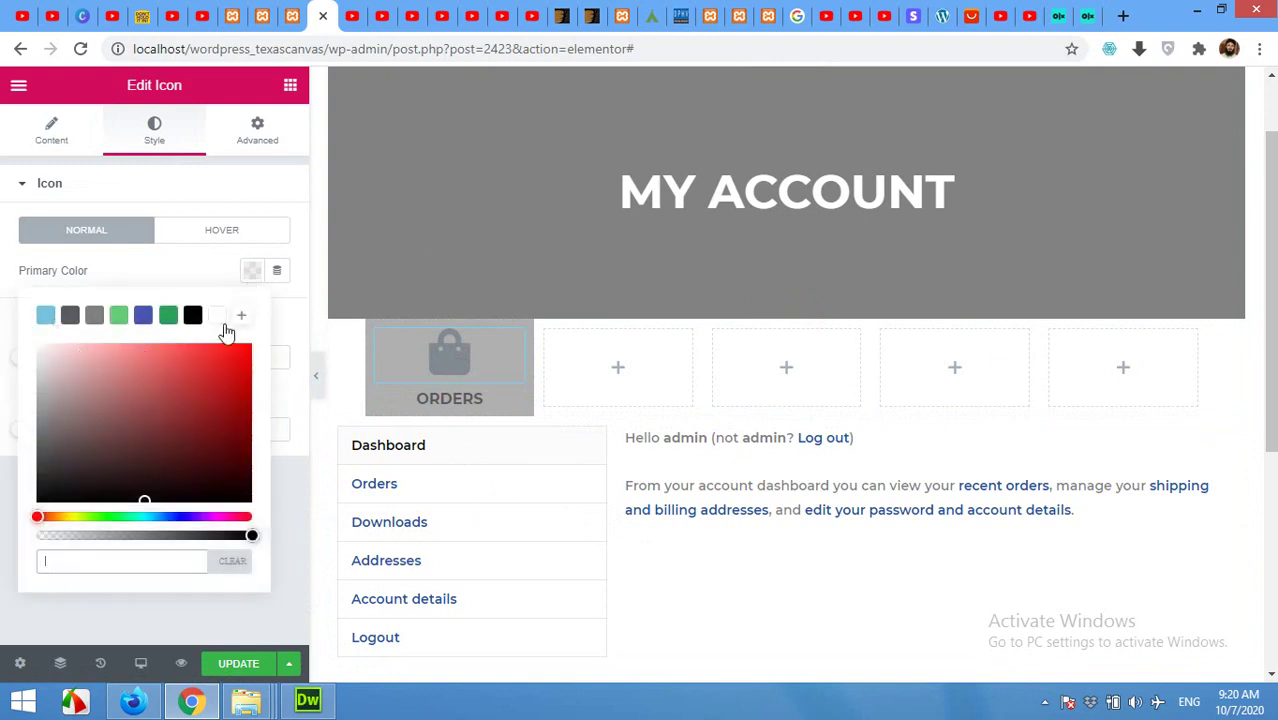
pyautogui.click(217, 316)
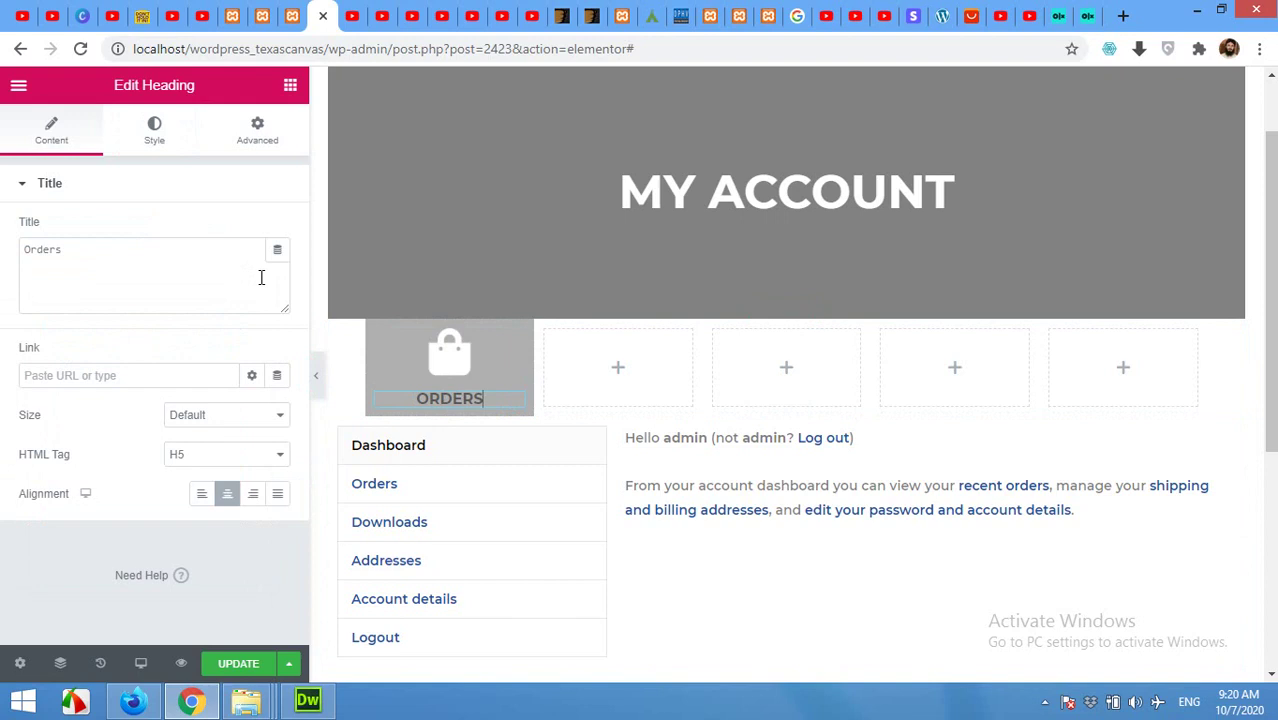
# Set the Orders heading's text color to white (#FFFFFF)
pyautogui.click(154, 130)
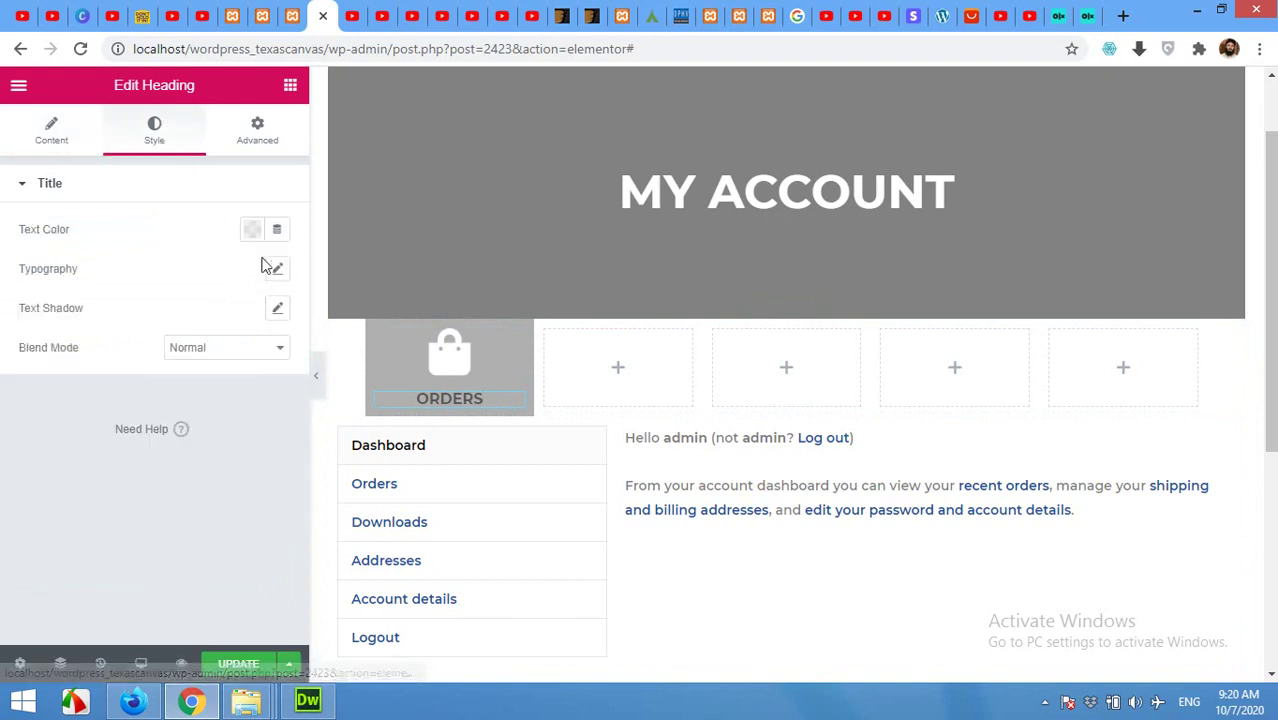
pyautogui.click(252, 229)
pyautogui.moveTo(49, 346); pyautogui.dragTo(20, 277)
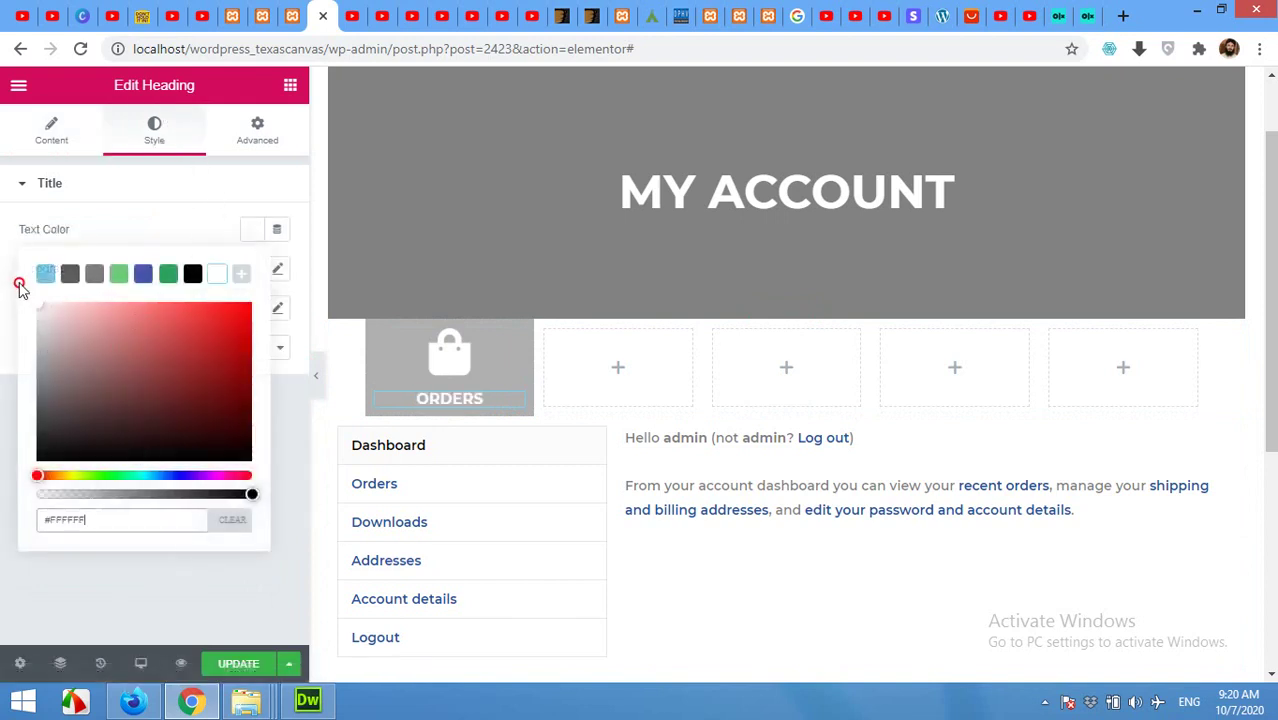
# Set the Orders column's margin to 10 px on all four sides and reselect the shopping bag icon
pyautogui.click(450, 349)
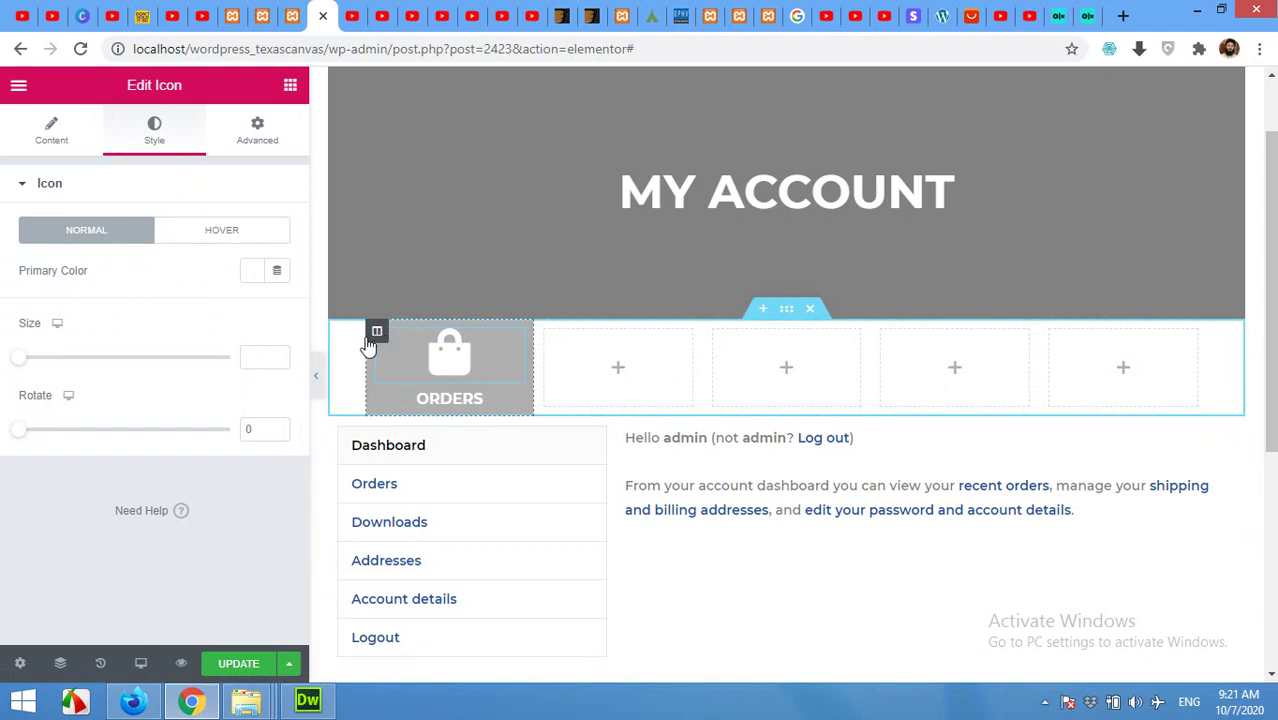
pyautogui.click(377, 335)
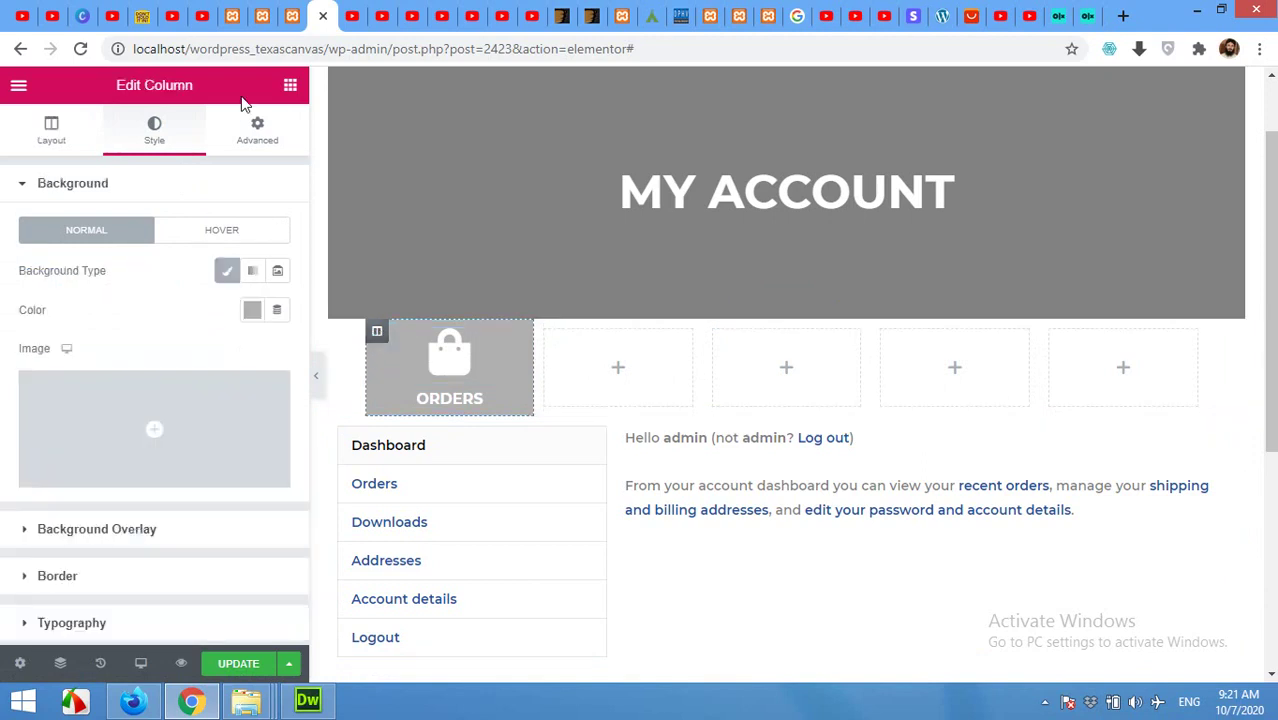
pyautogui.click(255, 135)
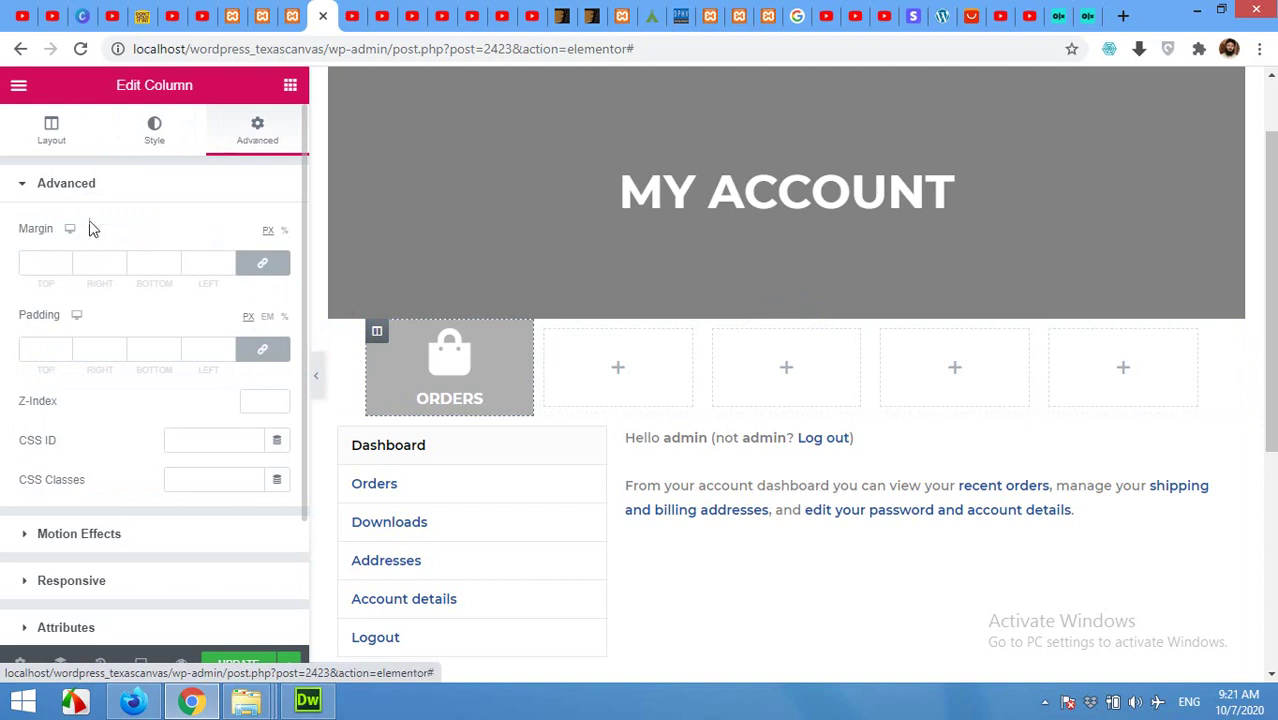
pyautogui.click(63, 260)
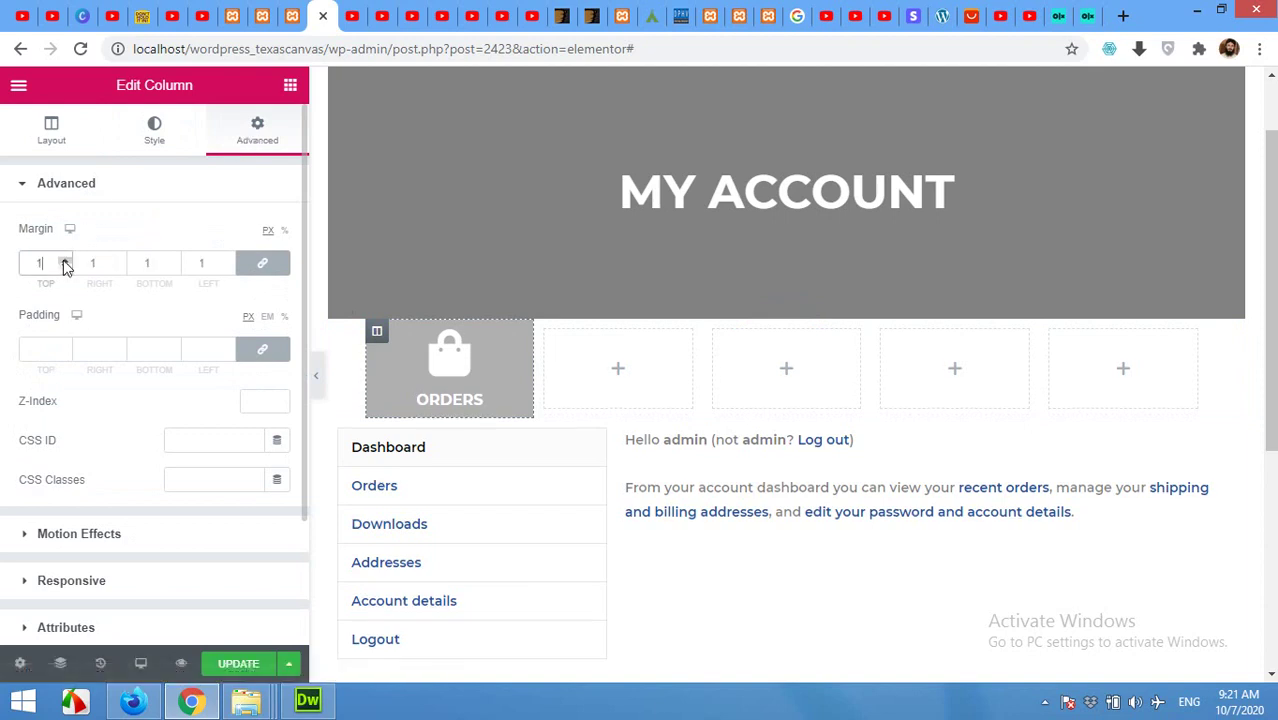
pyautogui.click(63, 260)
pyautogui.click(63, 260)
pyautogui.click(63, 260)
pyautogui.click(63, 260)
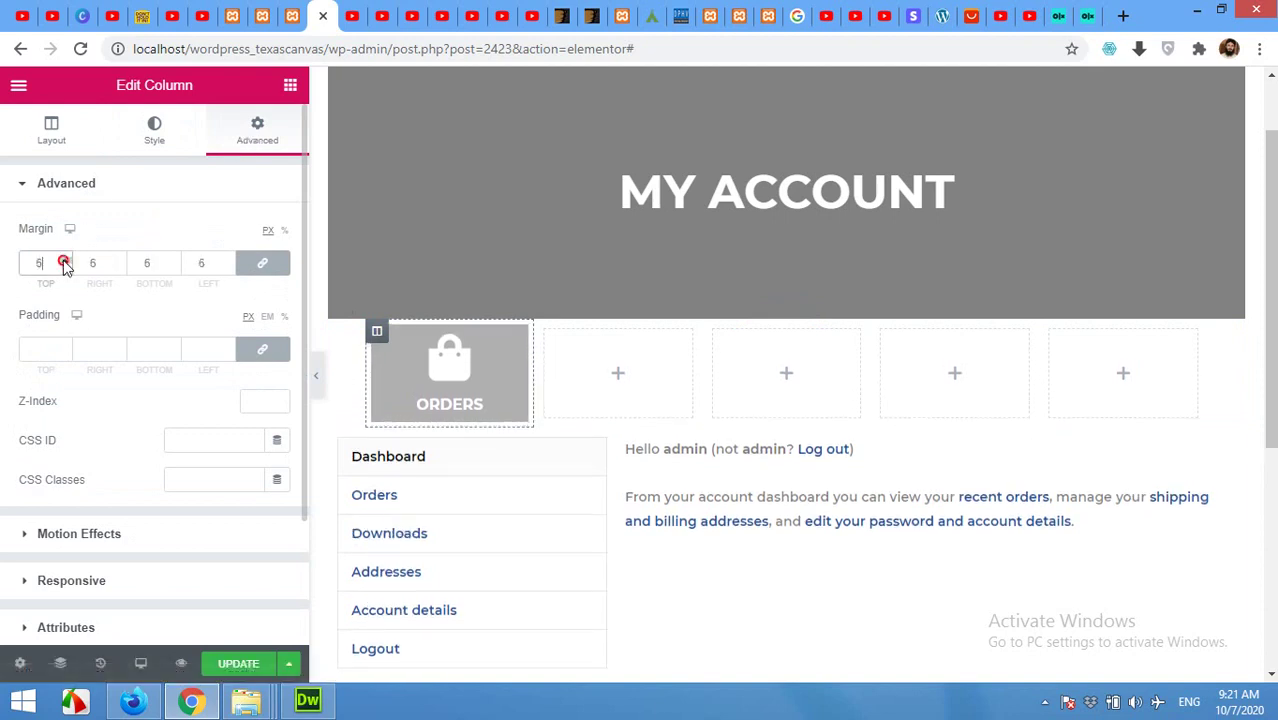
pyautogui.click(63, 260)
pyautogui.click(63, 260)
pyautogui.click(63, 260)
pyautogui.click(63, 260)
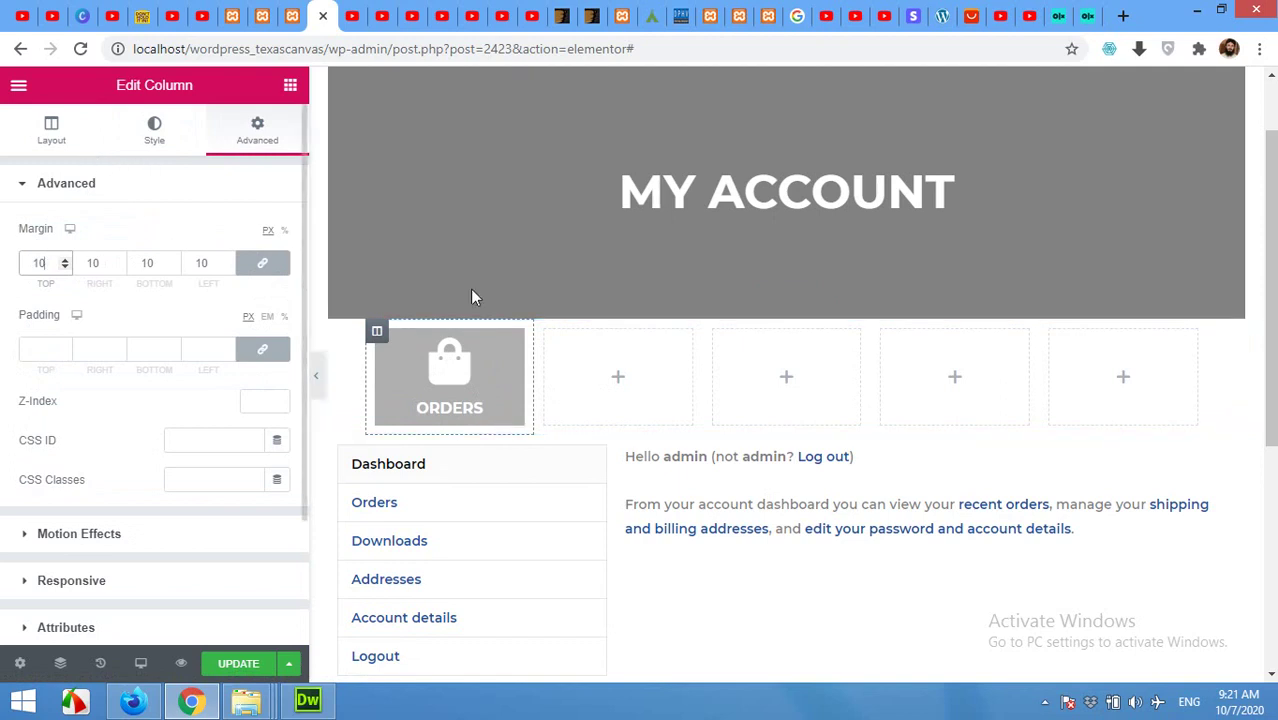
pyautogui.click(447, 374)
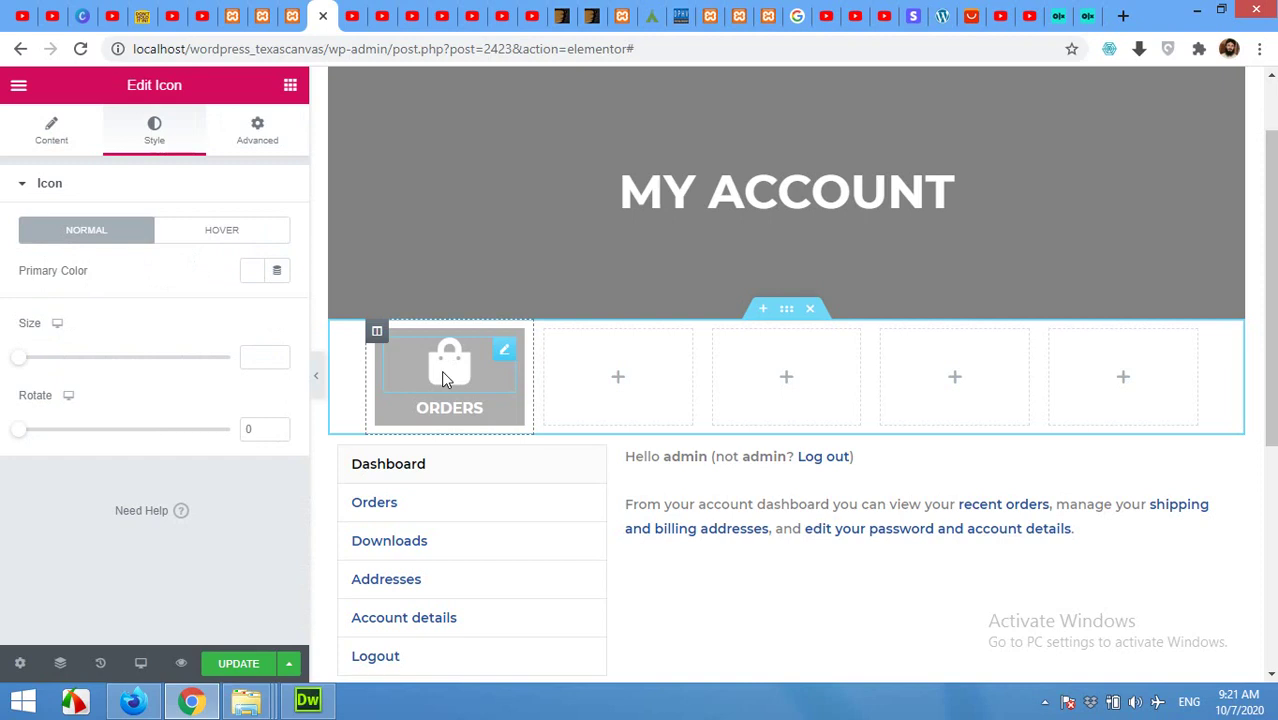
# Copy the Orders link address from the live My Account 2 page and paste it as the shopping bag icon's link
pyautogui.click(53, 128)
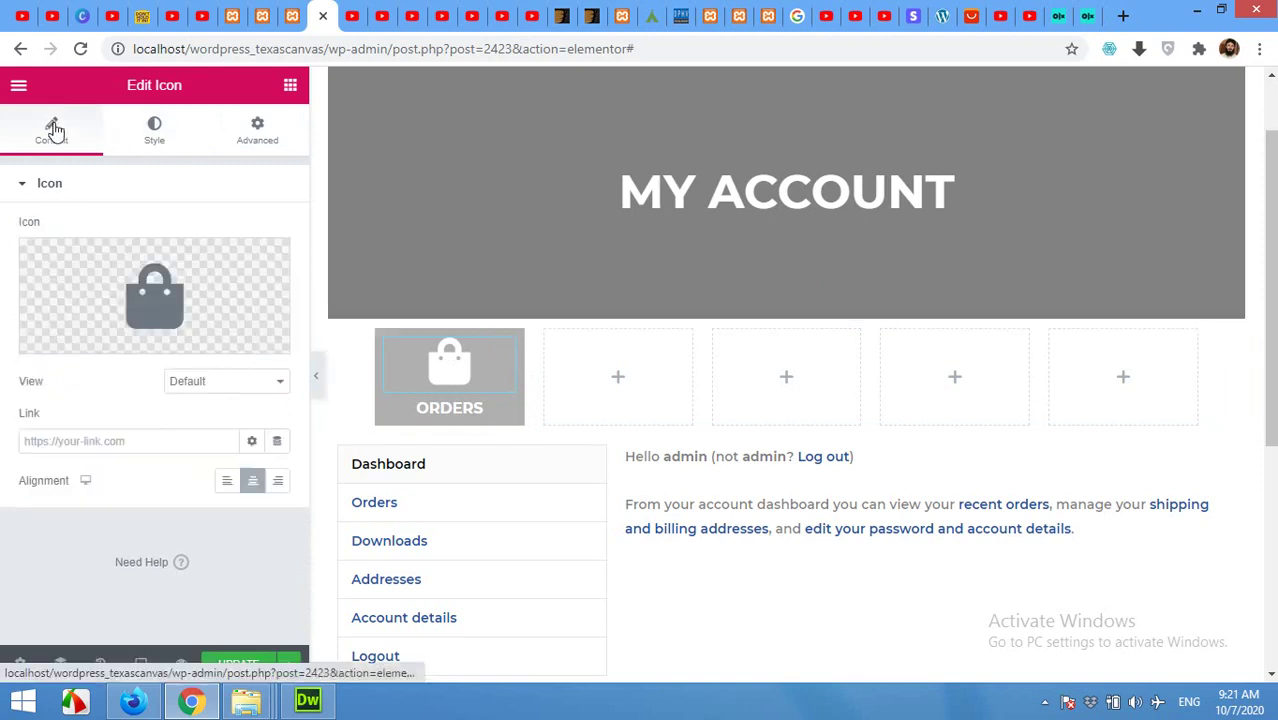
pyautogui.click(284, 14)
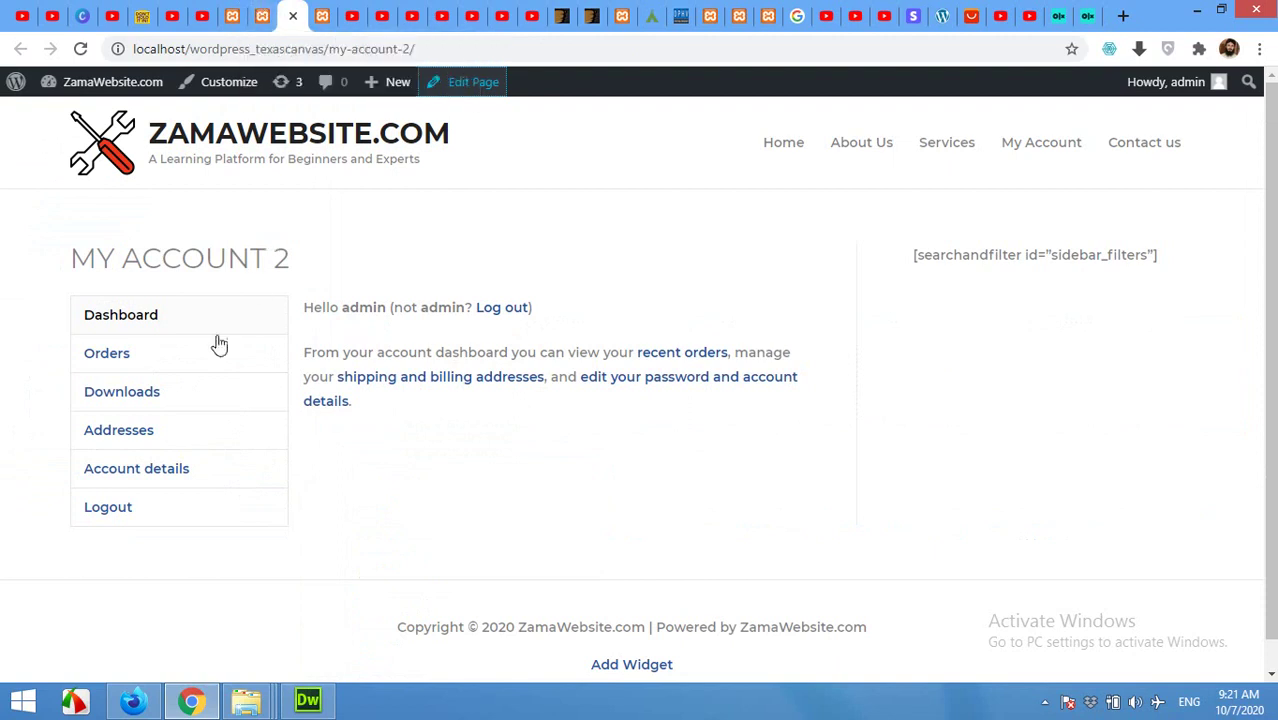
pyautogui.rightClick(118, 362)
pyautogui.click(156, 472)
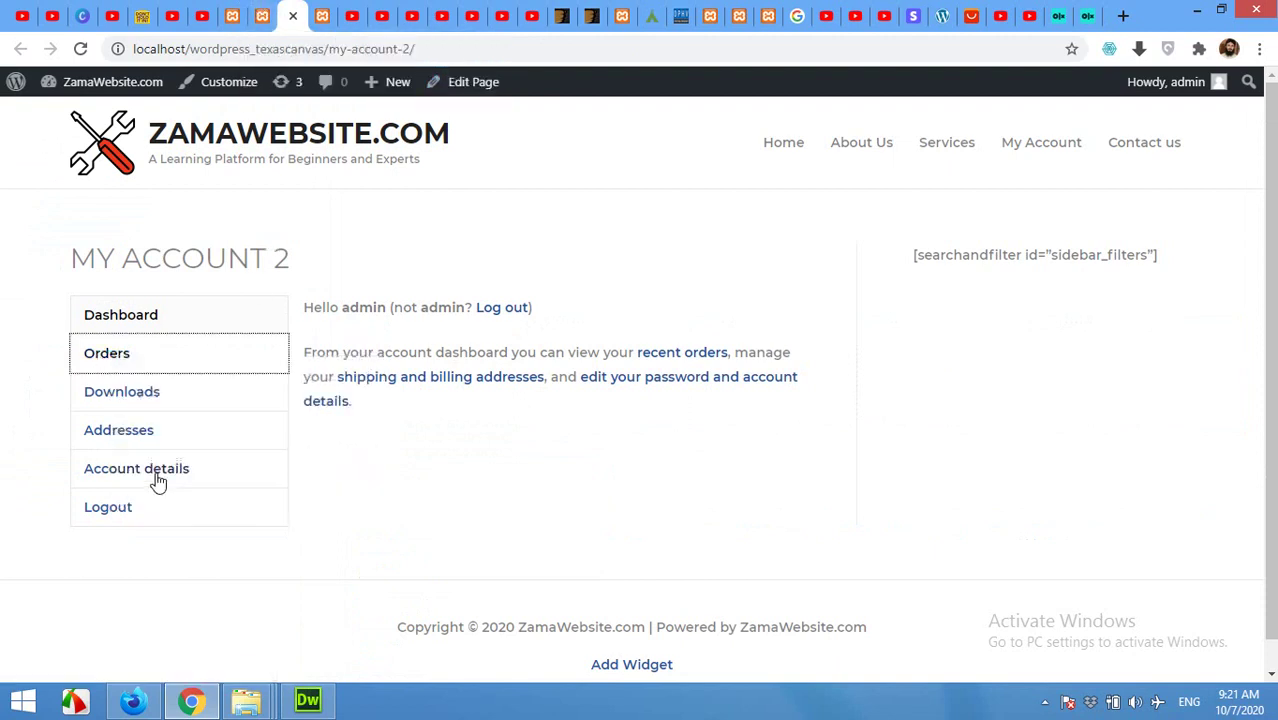
pyautogui.click(322, 15)
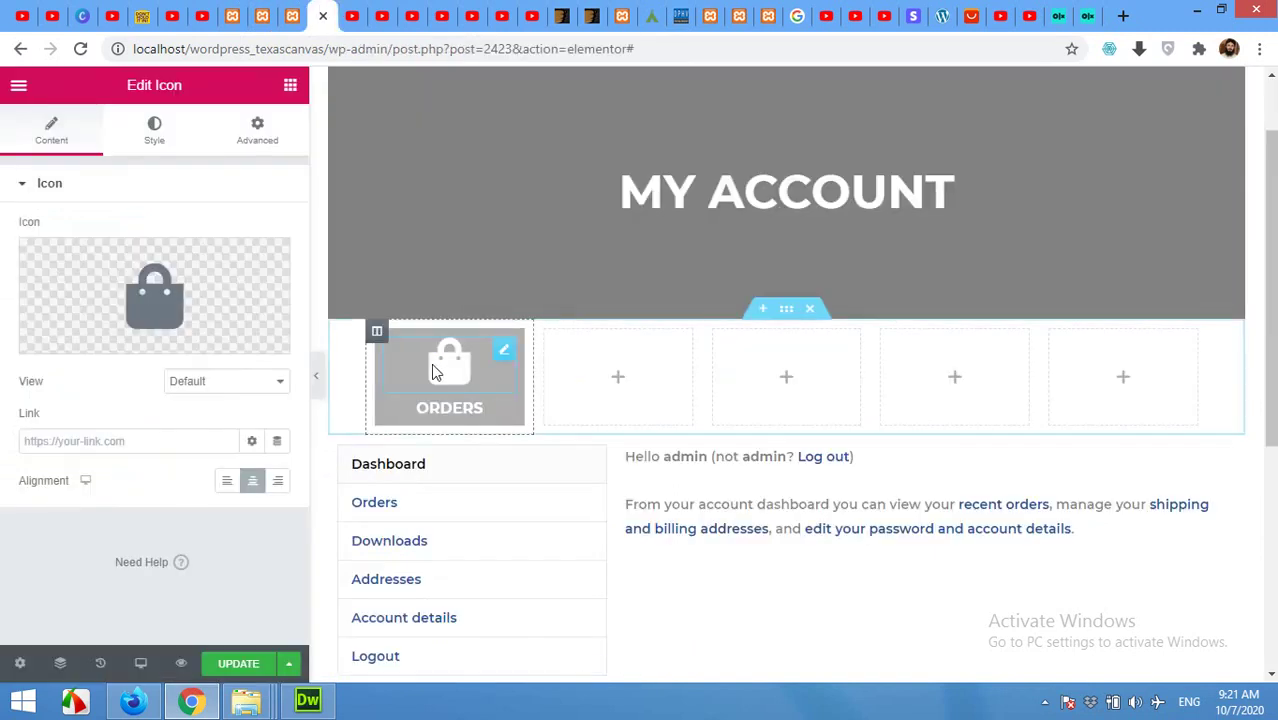
pyautogui.rightClick(79, 445)
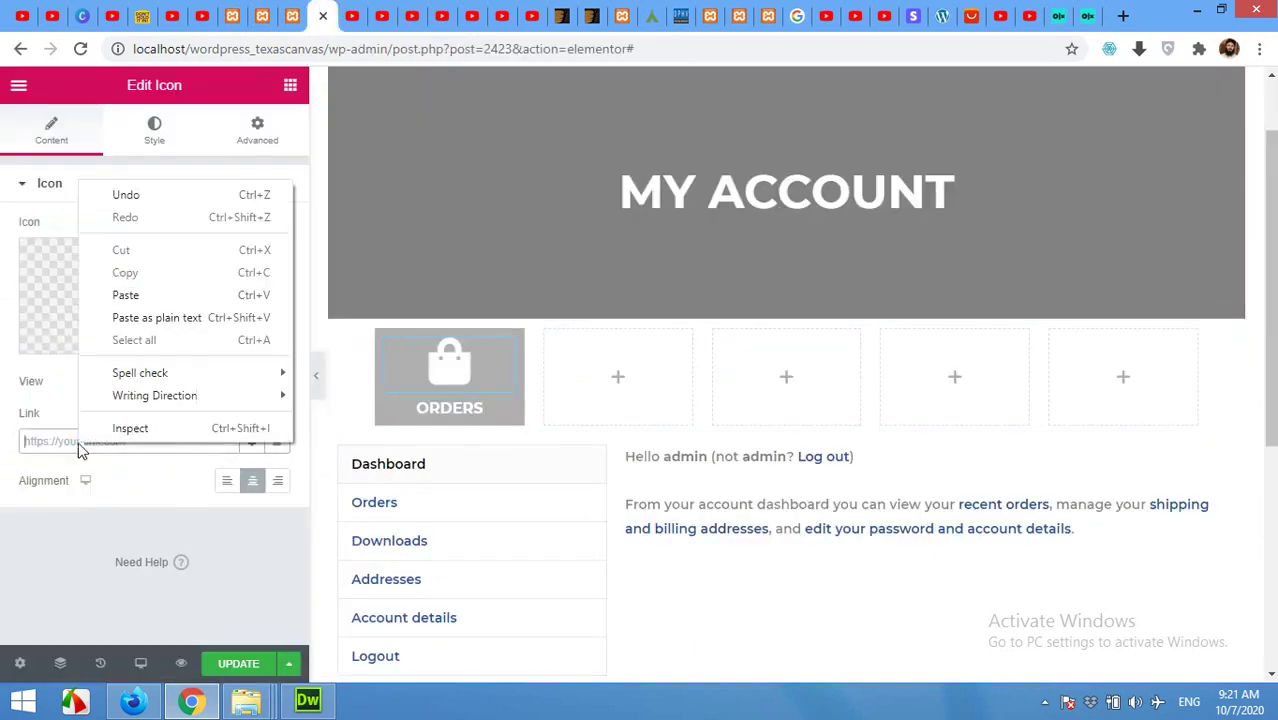
pyautogui.click(120, 317)
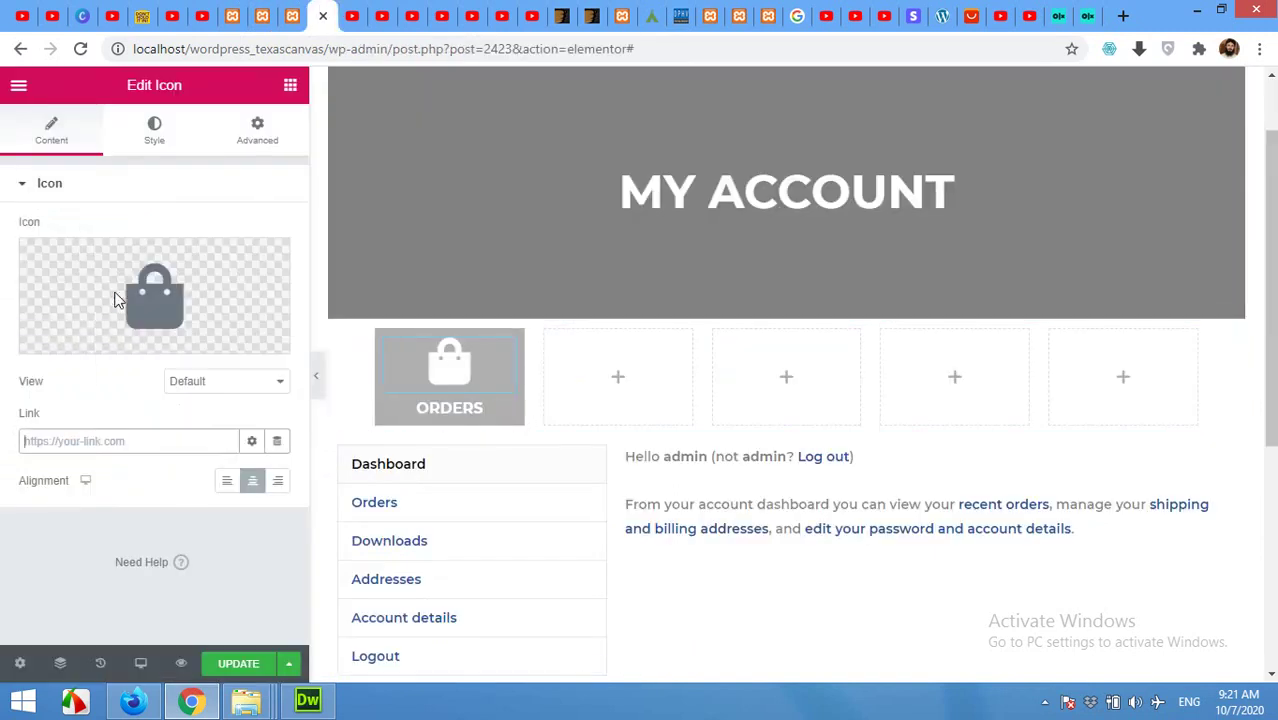
# Link the Orders heading to the copied my-account/orders address and update the page
pyautogui.click(465, 410)
pyautogui.click(457, 410)
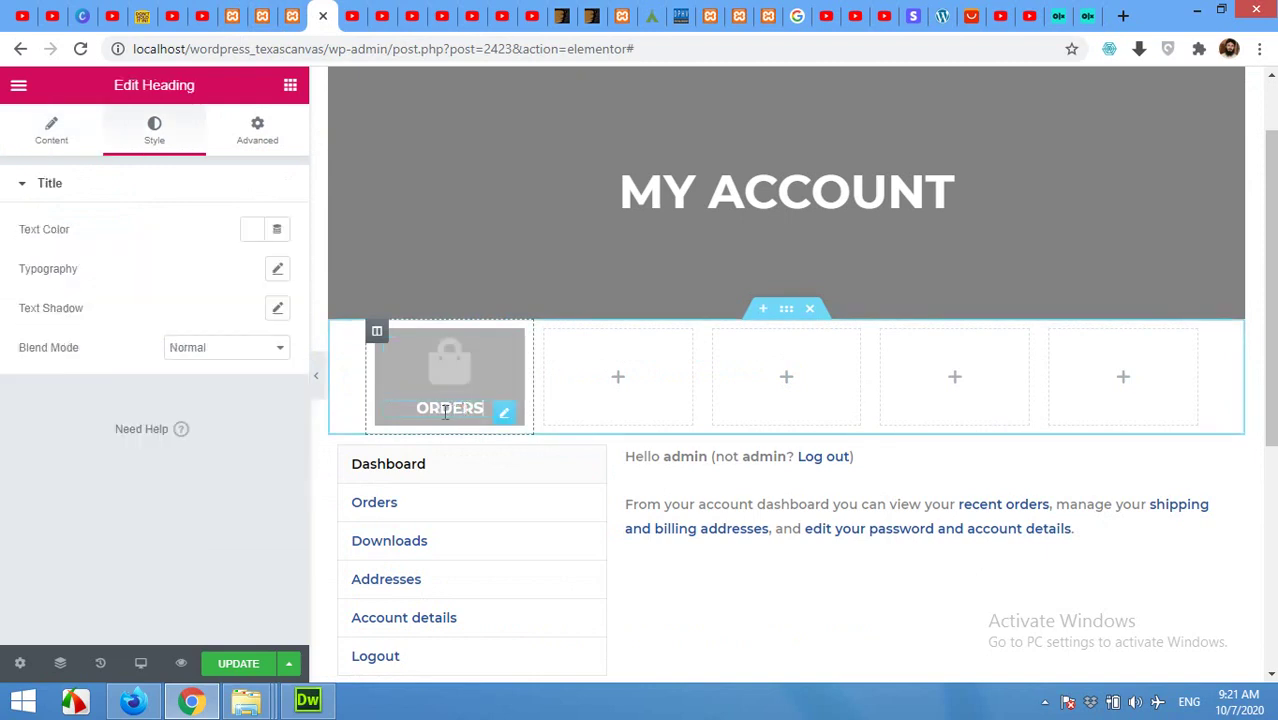
pyautogui.click(52, 127)
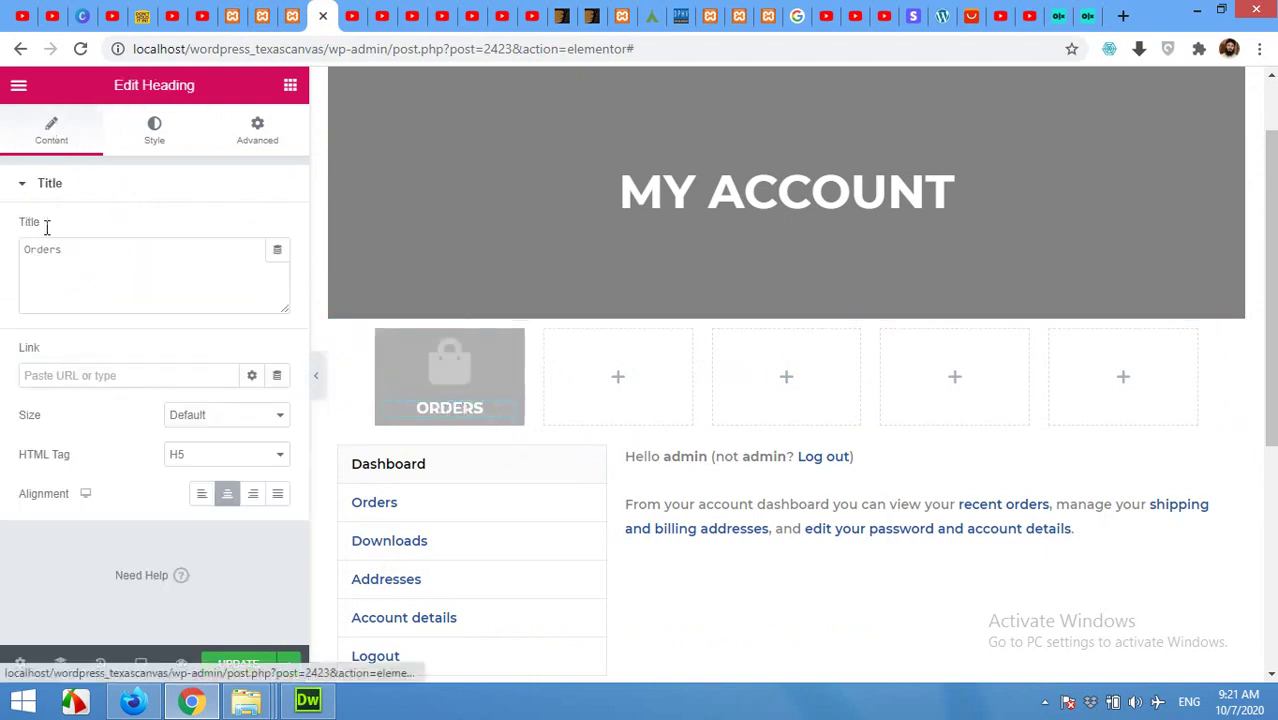
pyautogui.rightClick(75, 377)
pyautogui.click(123, 494)
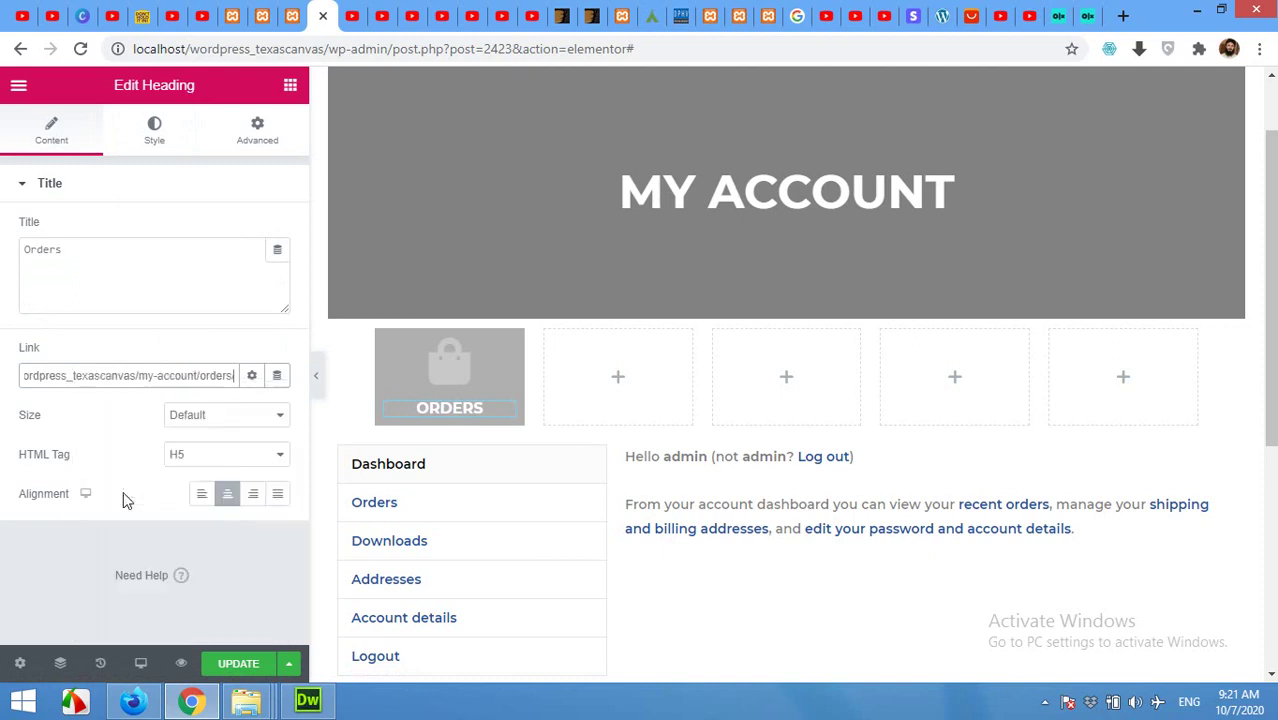
pyautogui.click(229, 669)
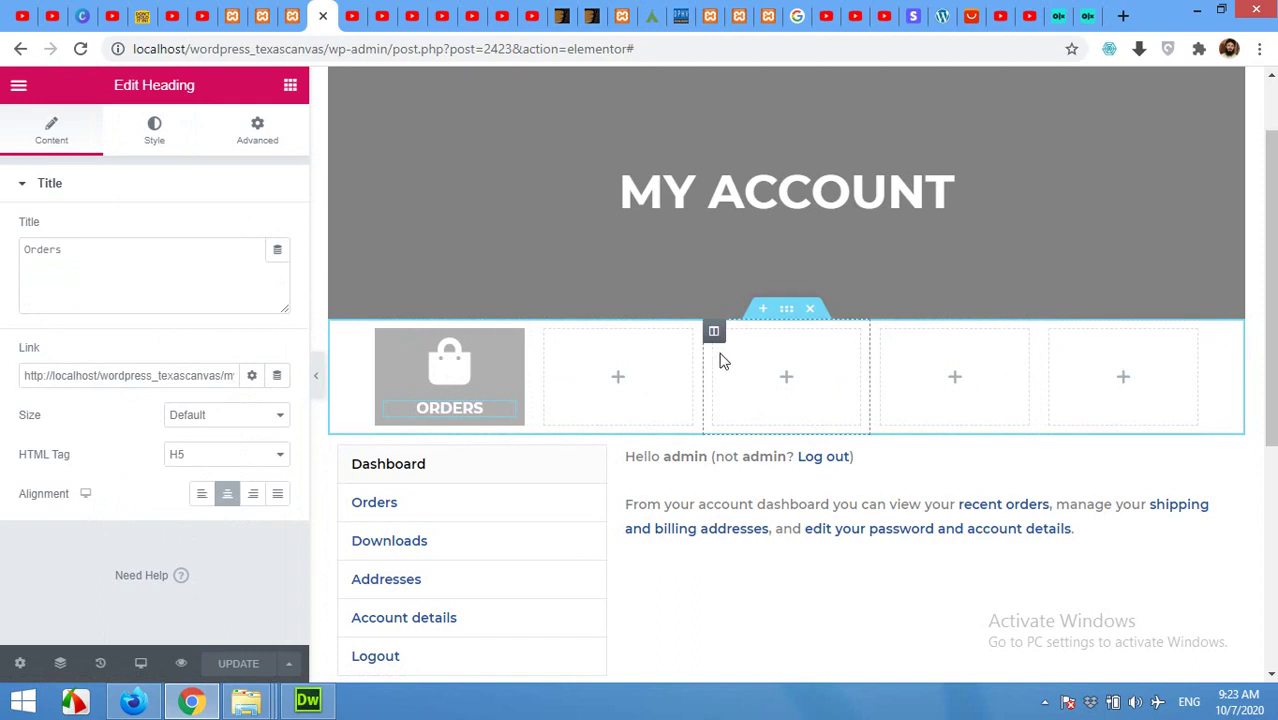
# Delete the four empty columns beside the Orders column
pyautogui.rightClick(546, 343)
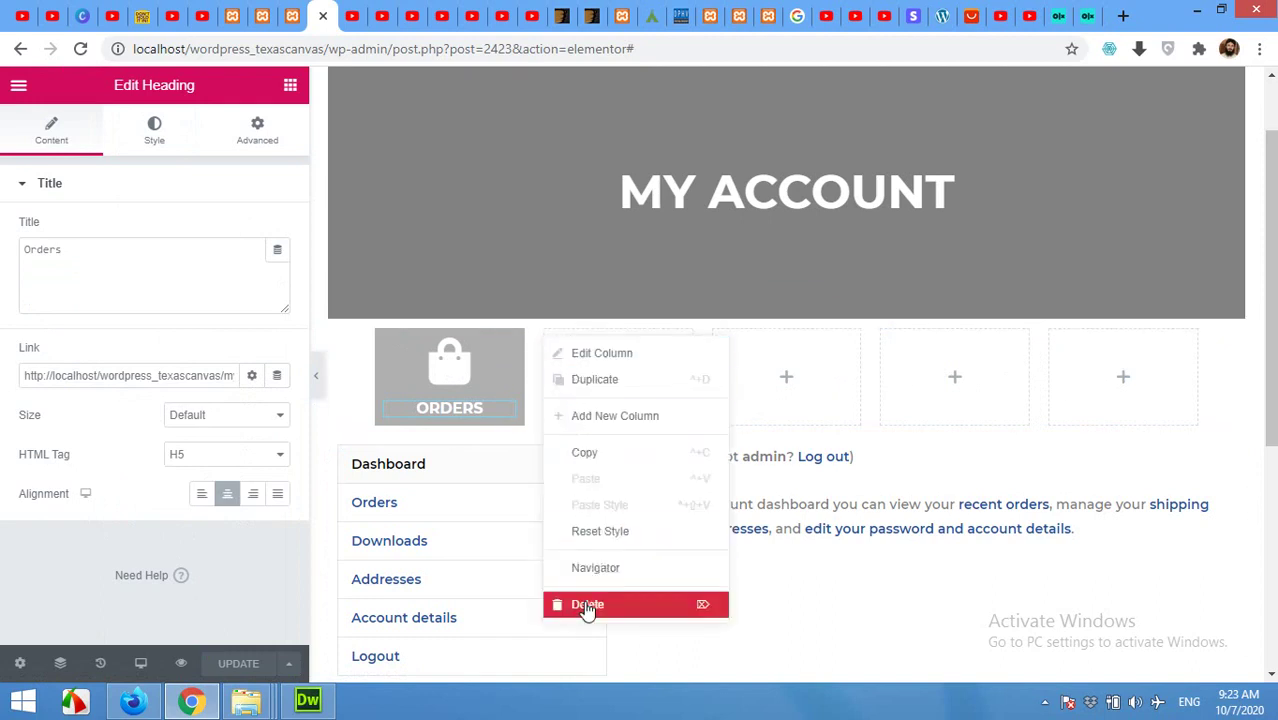
pyautogui.press('Delete')
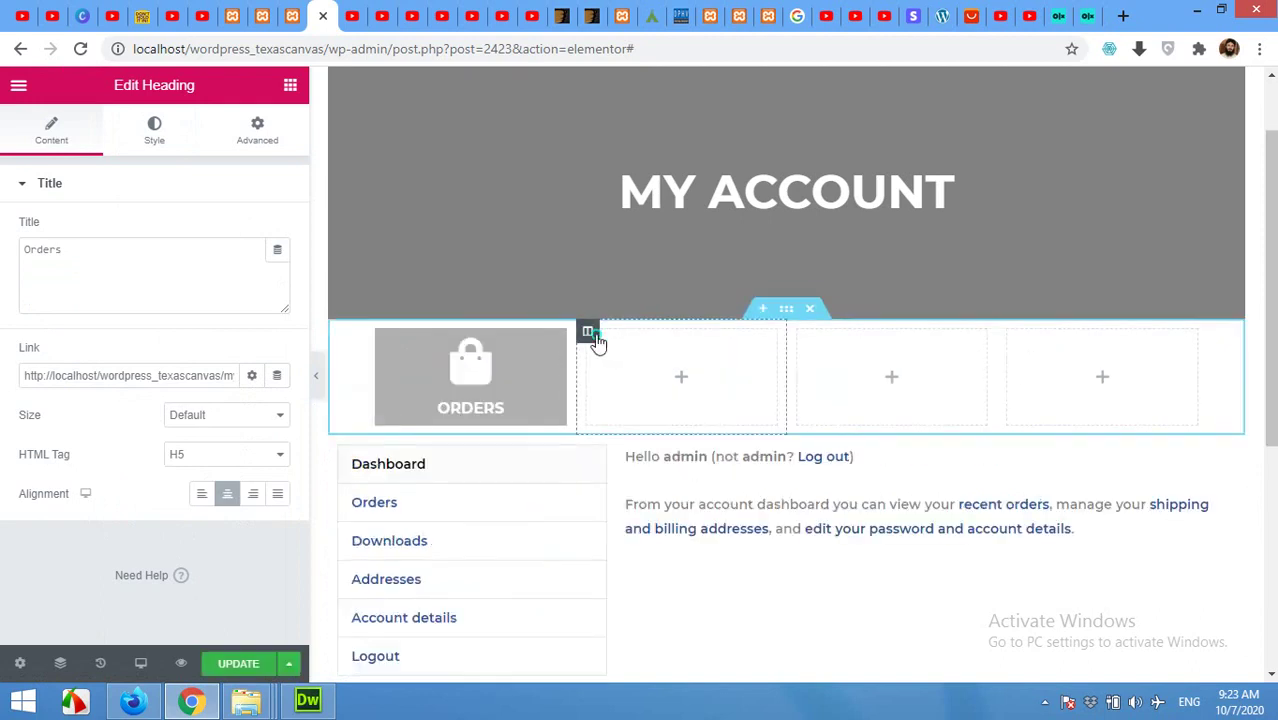
pyautogui.rightClick(595, 338)
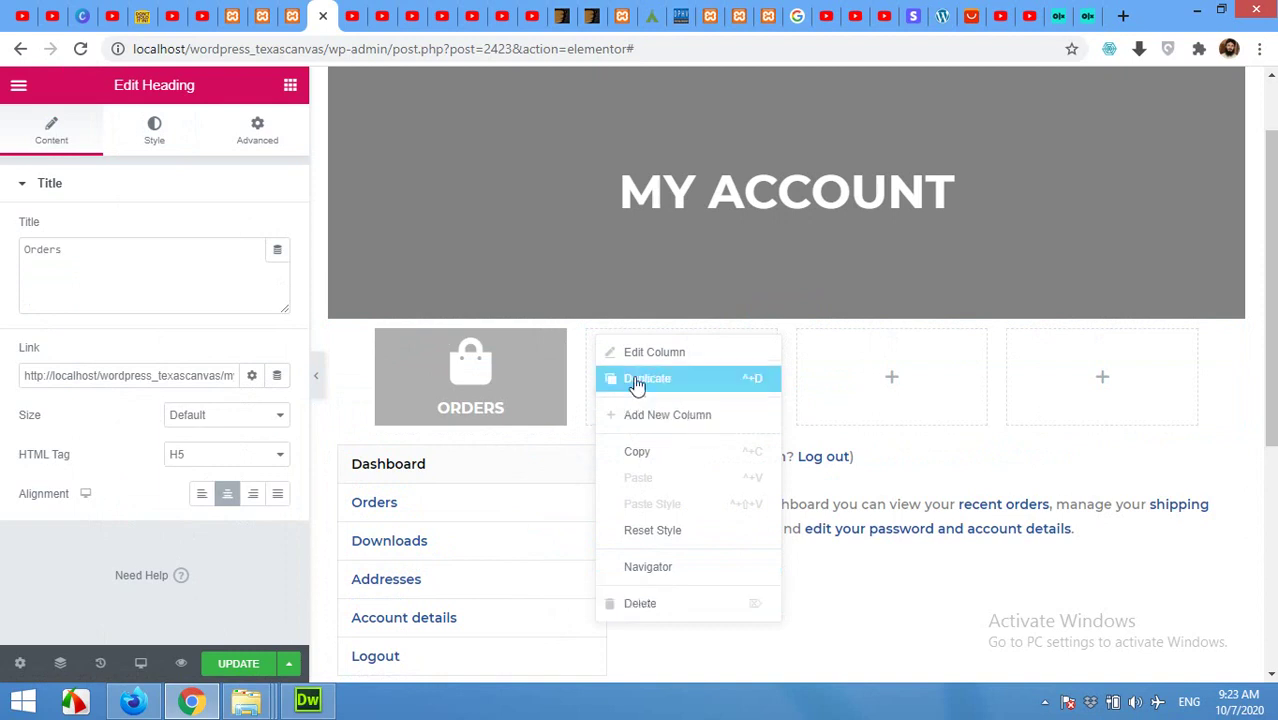
pyautogui.press('Delete')
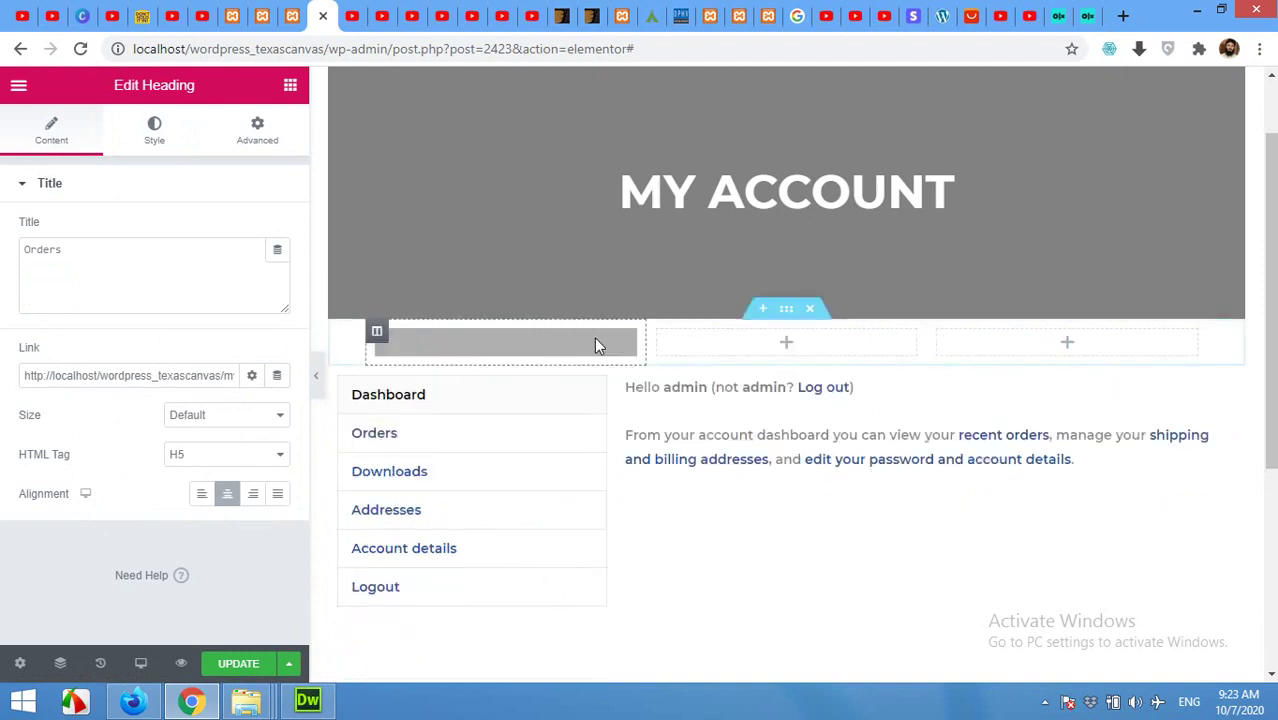
pyautogui.rightClick(662, 338)
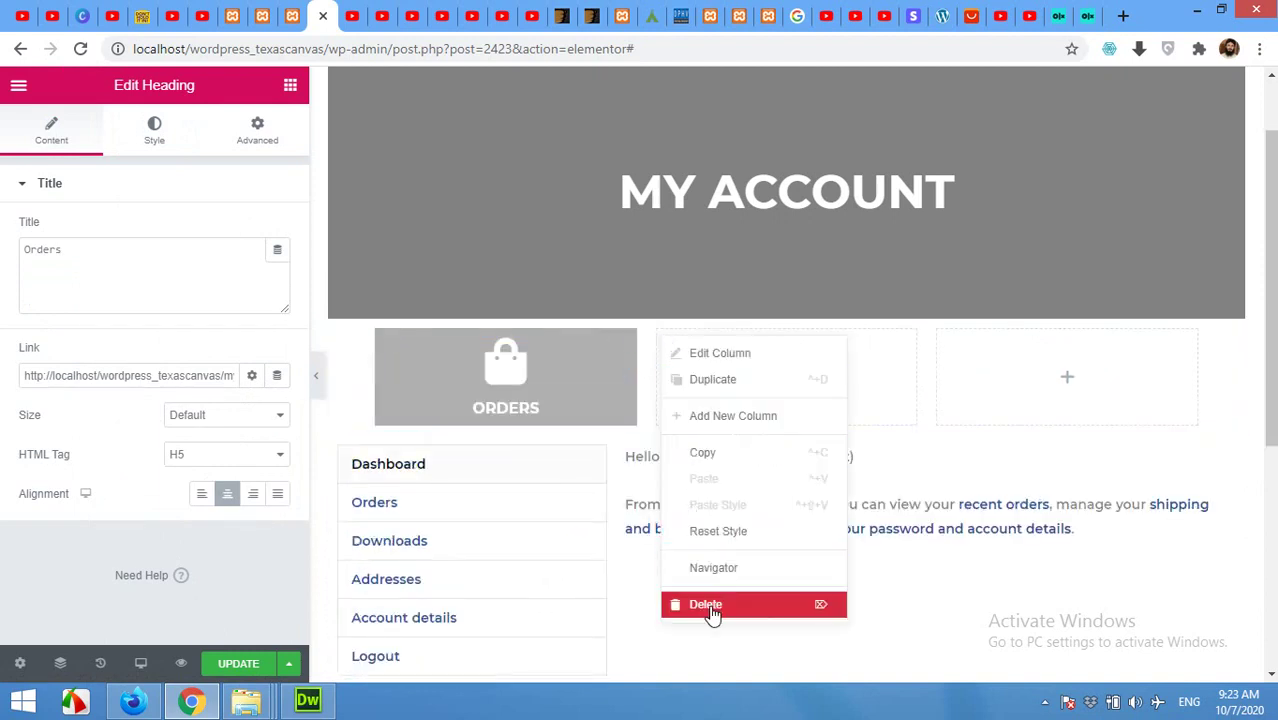
pyautogui.press('Delete')
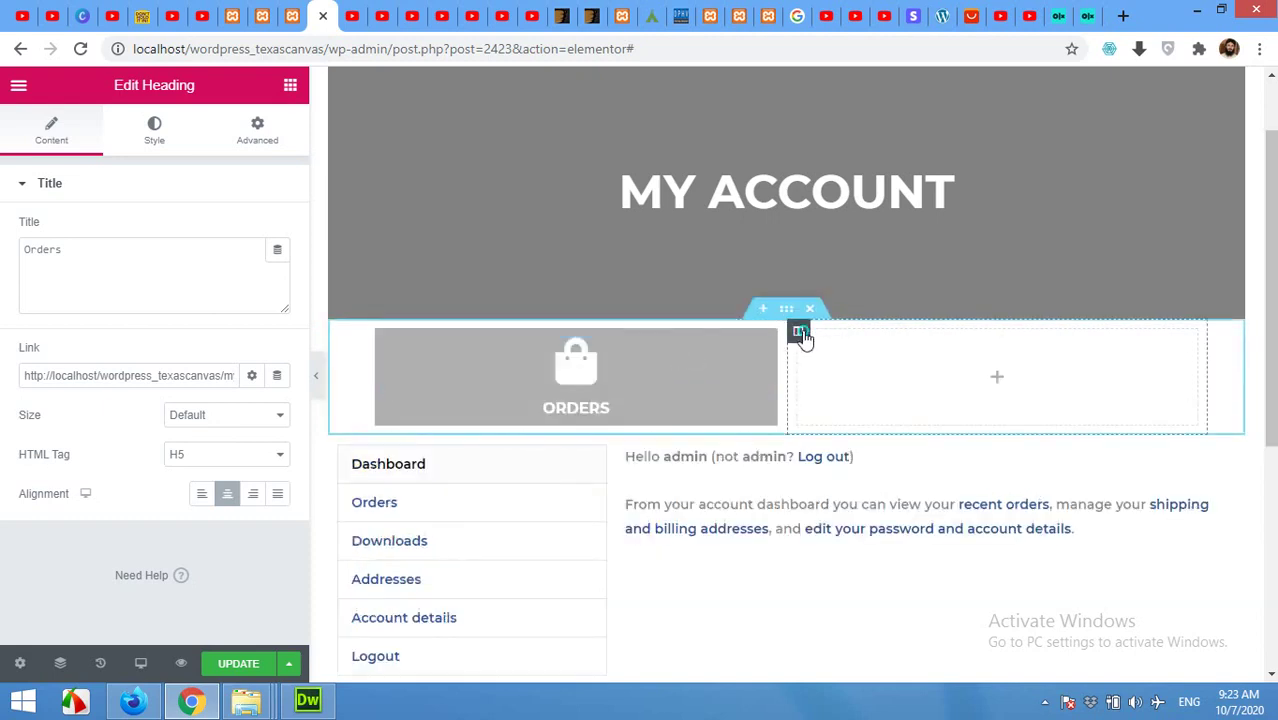
pyautogui.rightClick(805, 338)
pyautogui.click(855, 603)
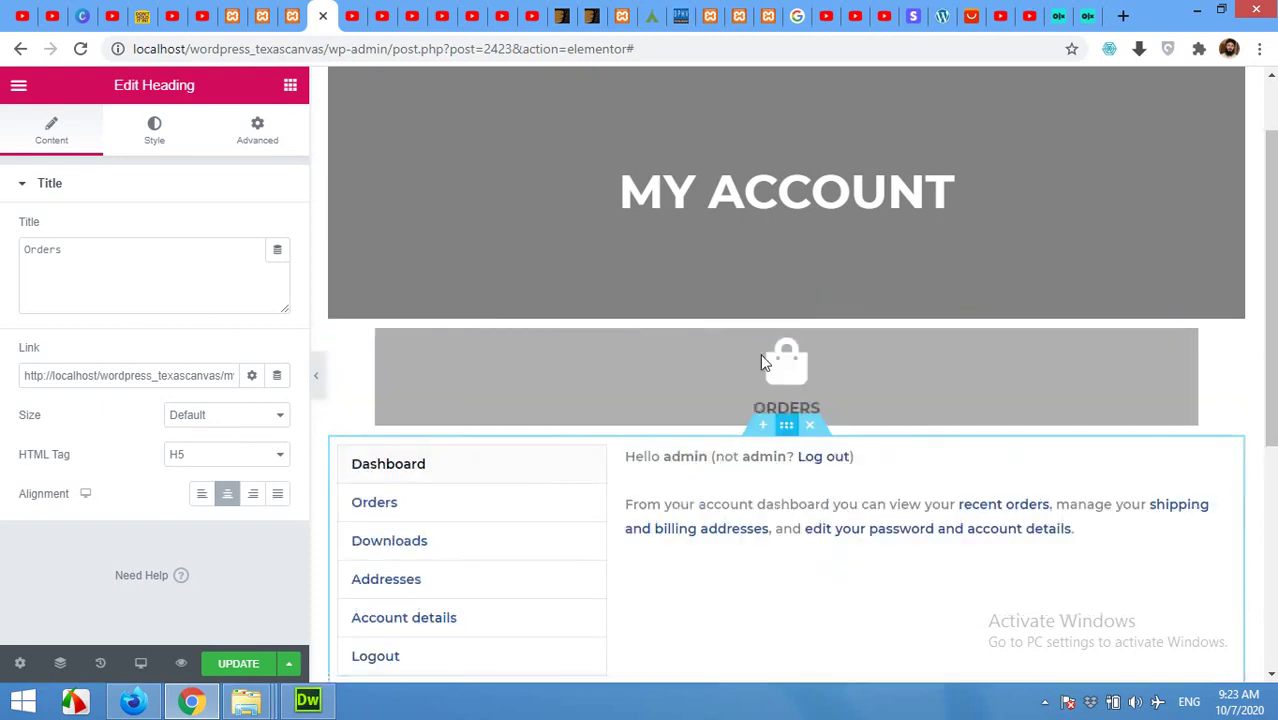
# Duplicate the Orders column four times to fill the row with five identical tiles
pyautogui.rightClick(381, 337)
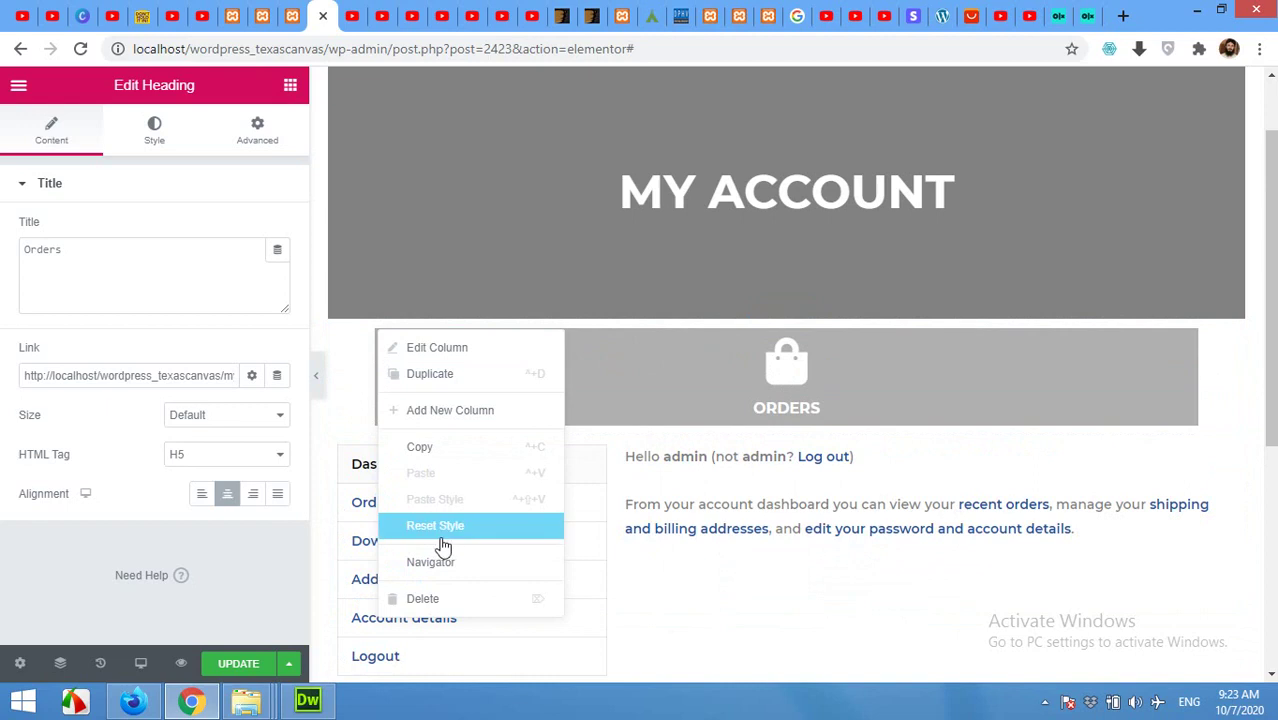
pyautogui.click(407, 368)
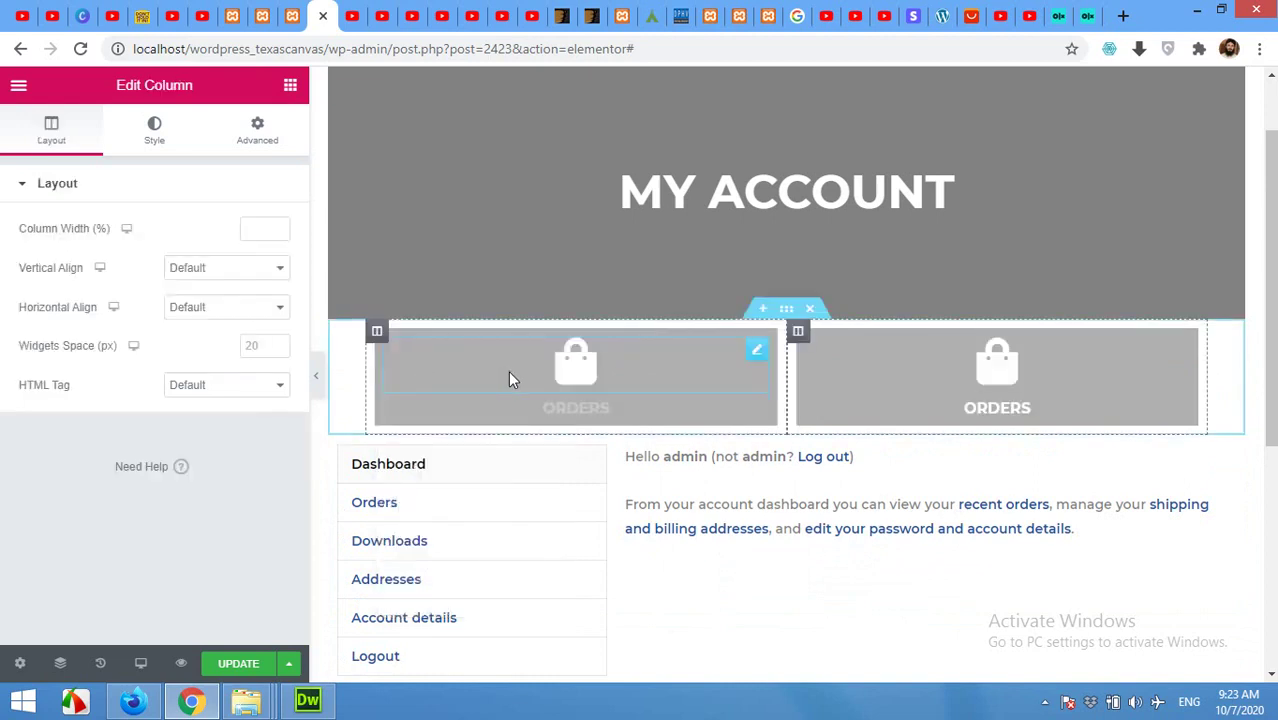
pyautogui.rightClick(377, 332)
pyautogui.click(433, 377)
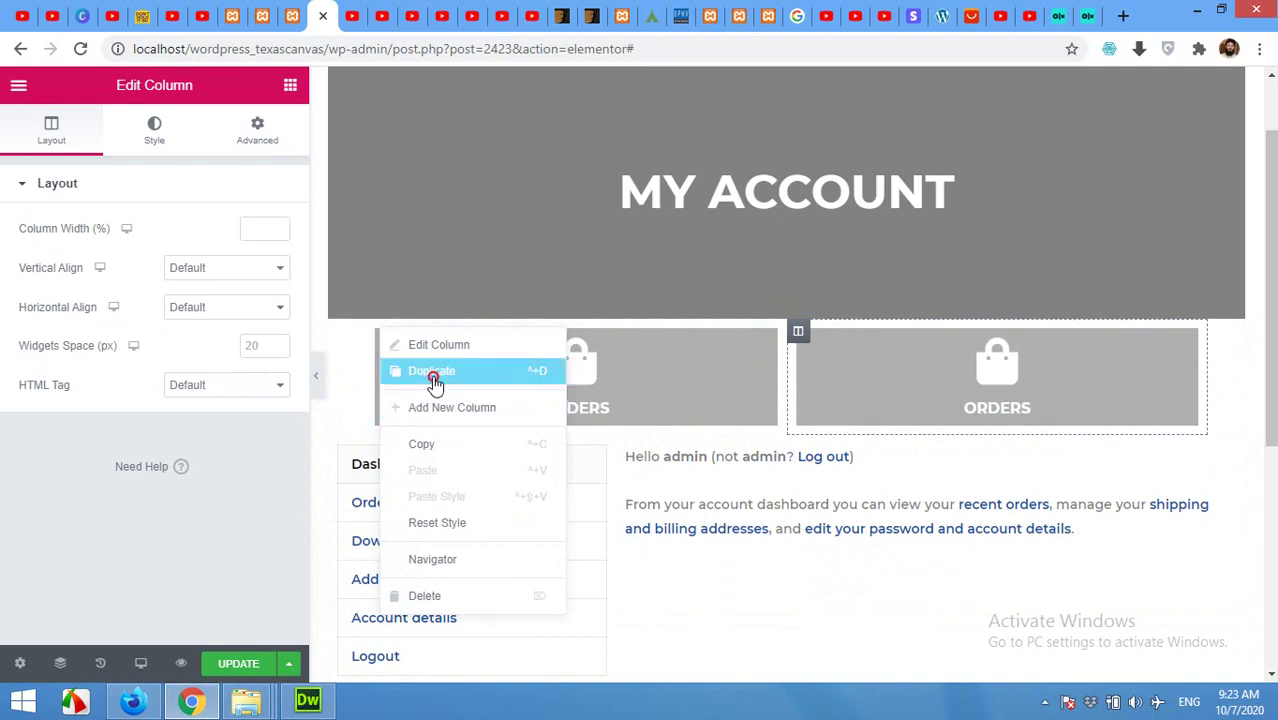
pyautogui.rightClick(379, 338)
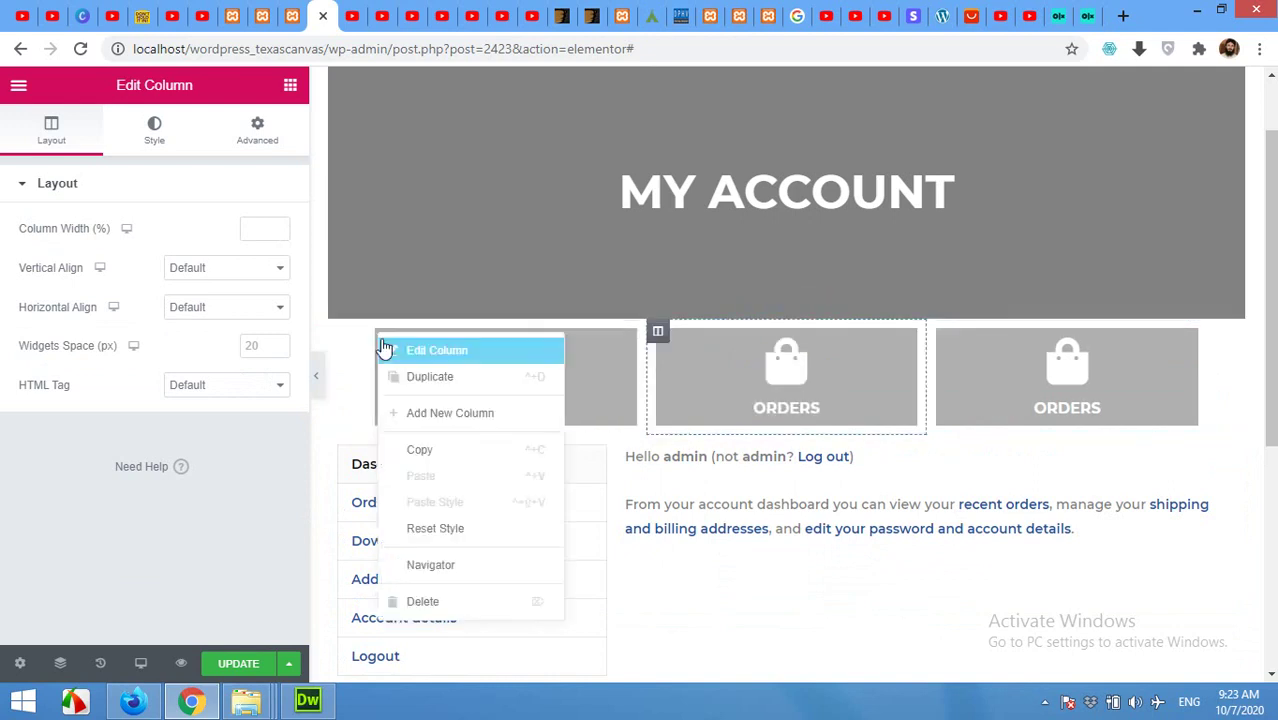
pyautogui.click(417, 384)
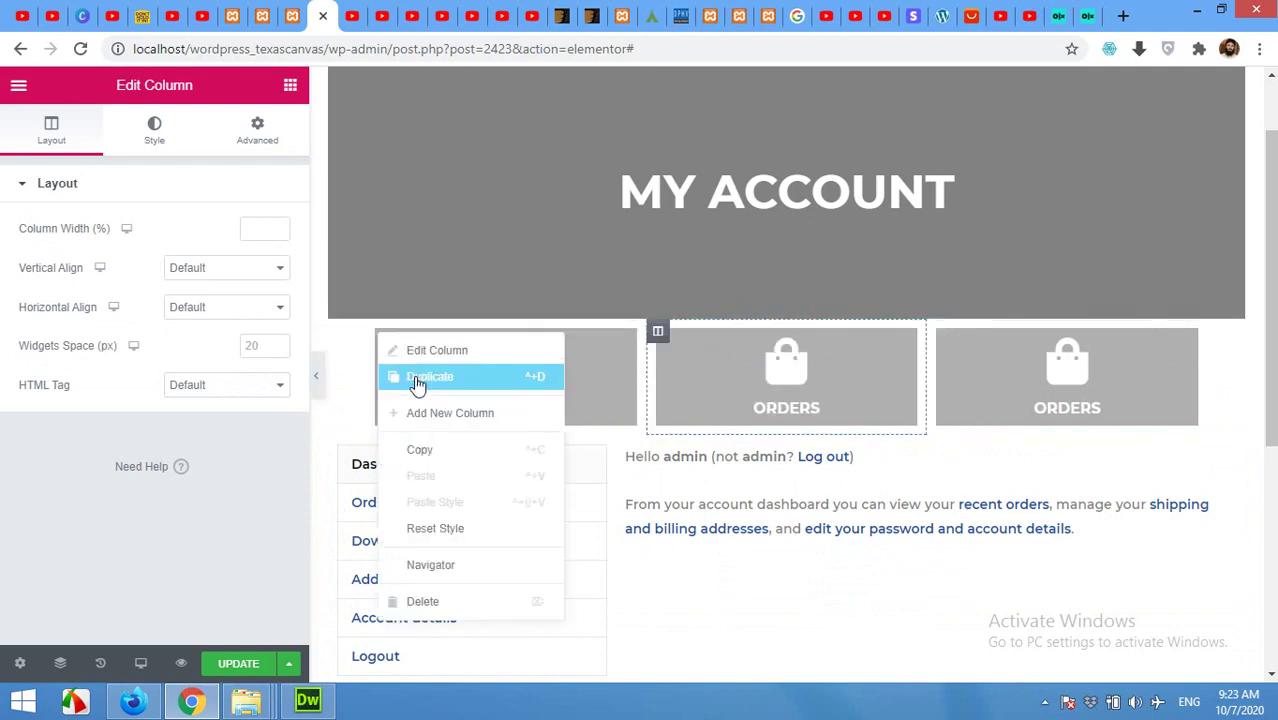
pyautogui.rightClick(385, 337)
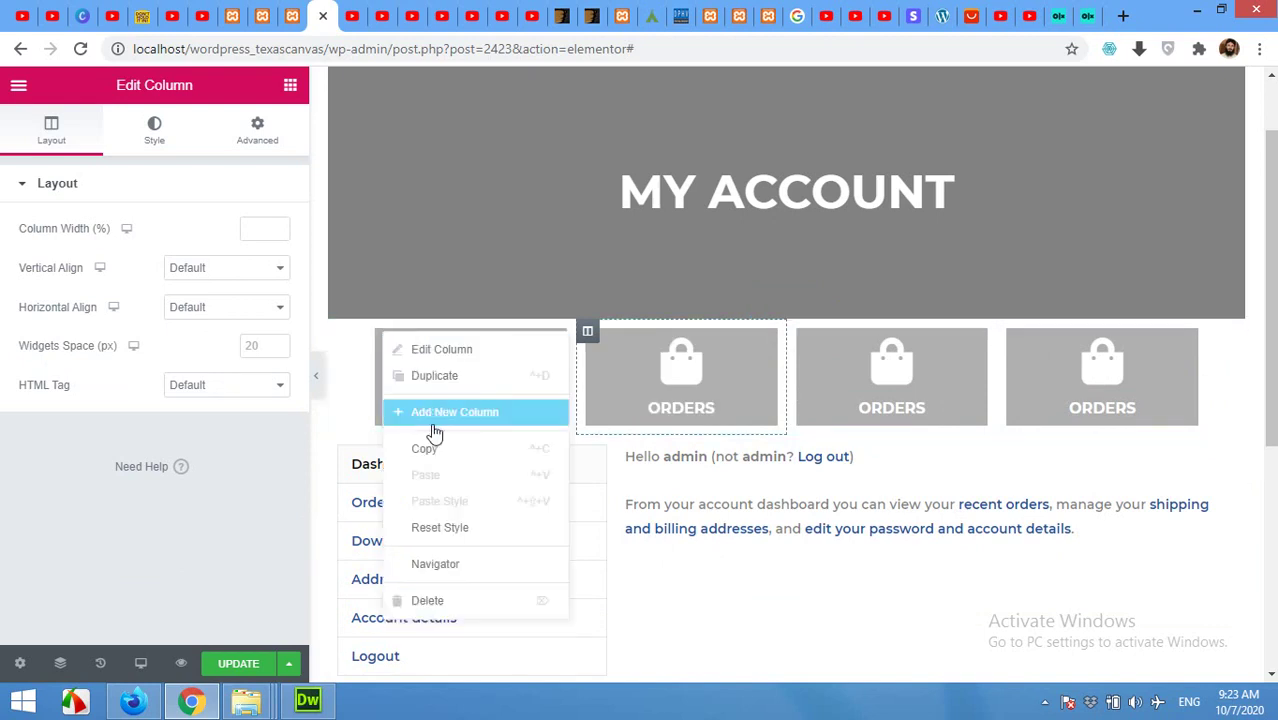
pyautogui.click(424, 384)
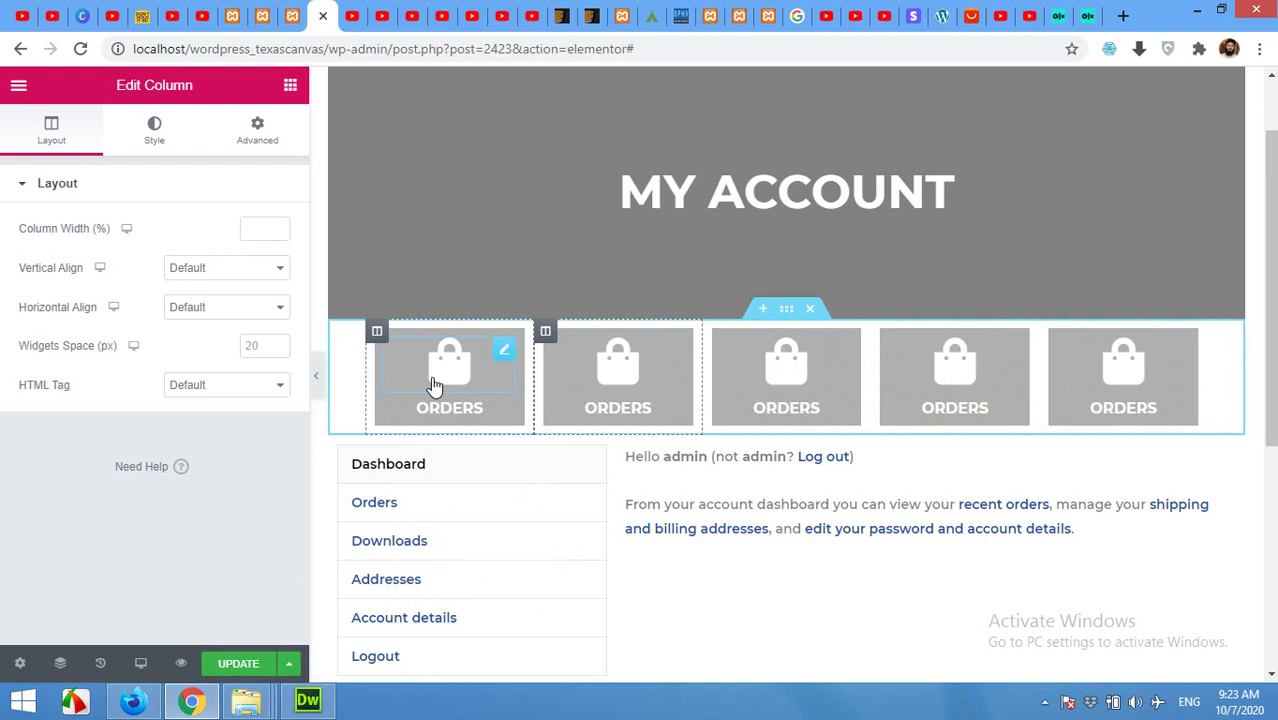
pyautogui.click(615, 376)
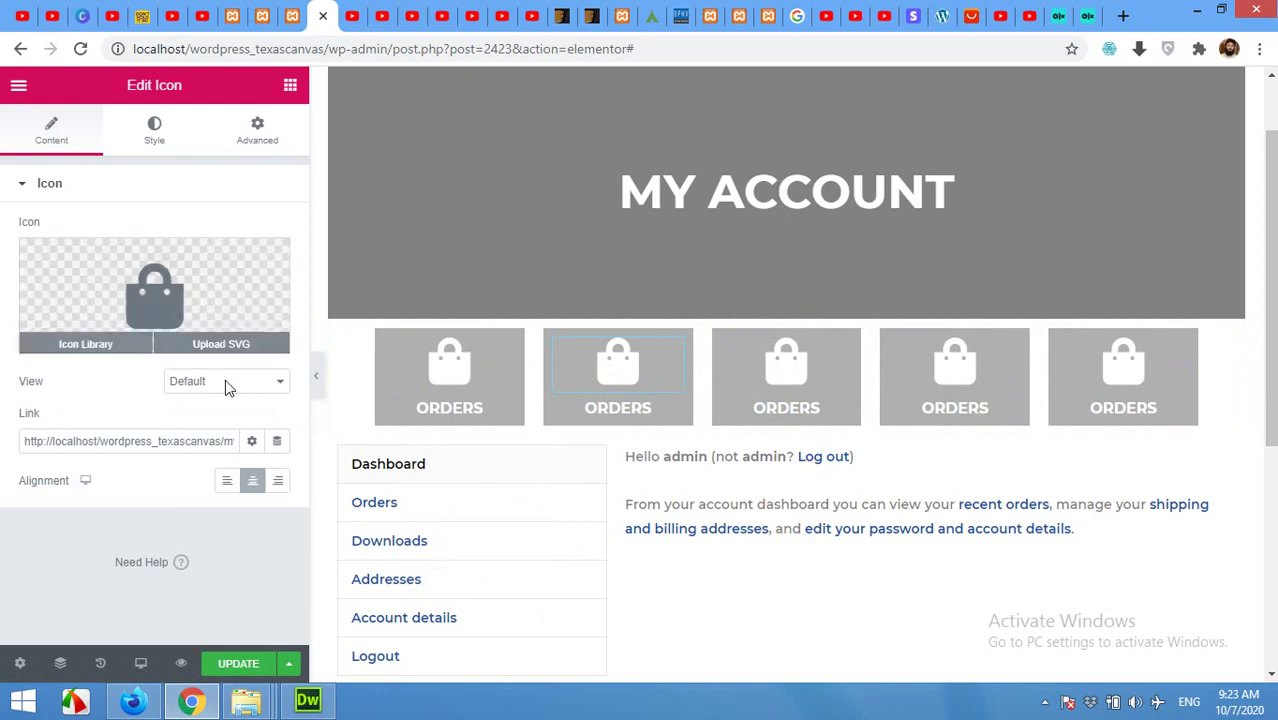
pyautogui.click(164, 310)
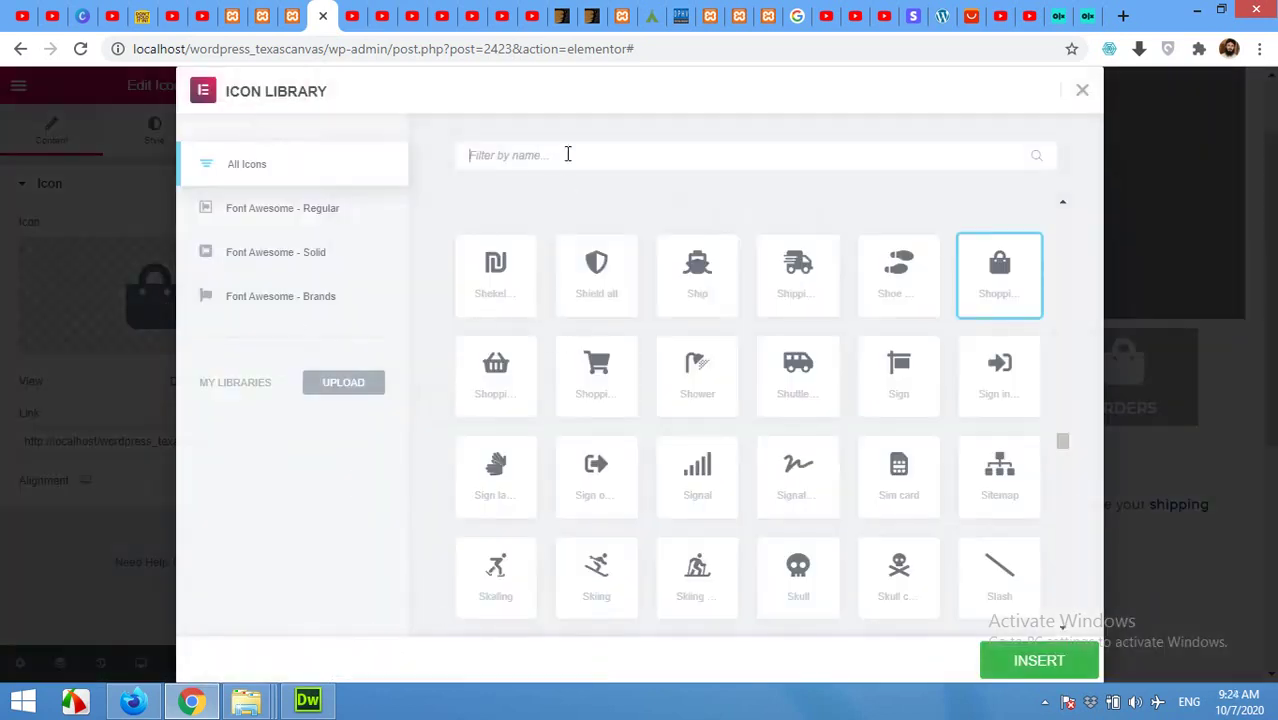
pyautogui.write('ap')
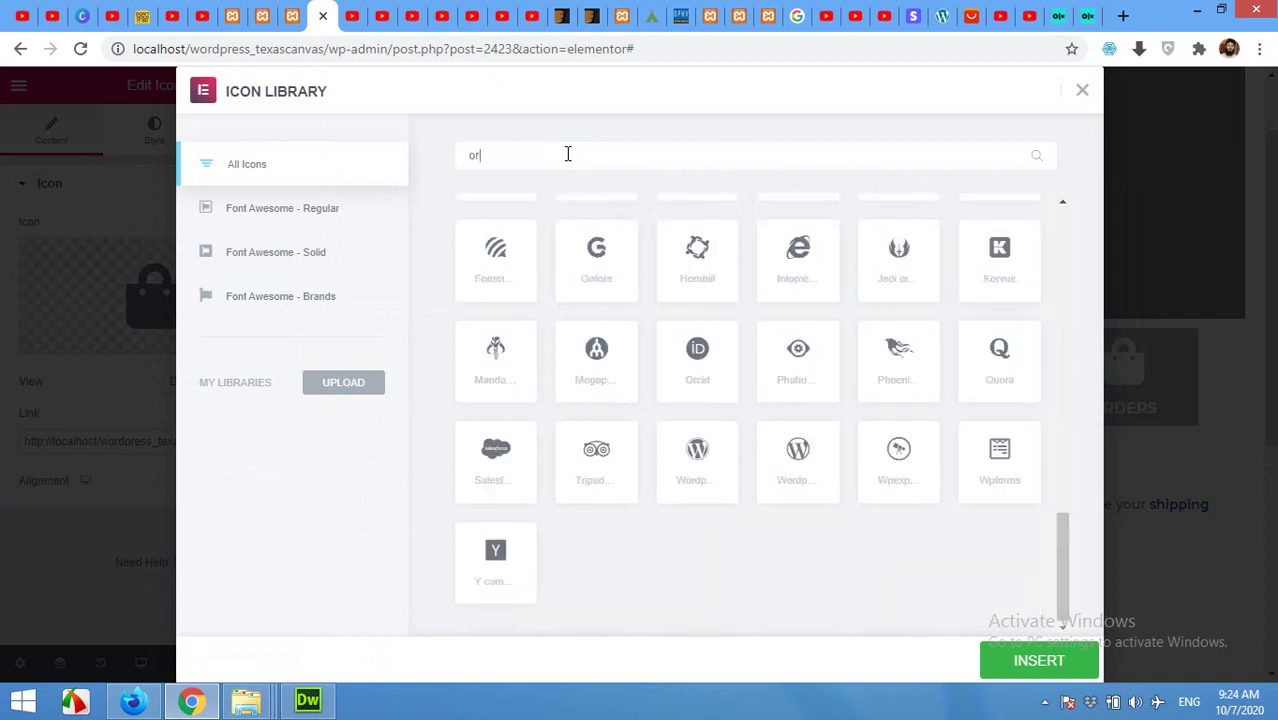
pyautogui.press('BackSpace')
pyautogui.press('BackSpace')
pyautogui.scroll(-20, 567, 154)
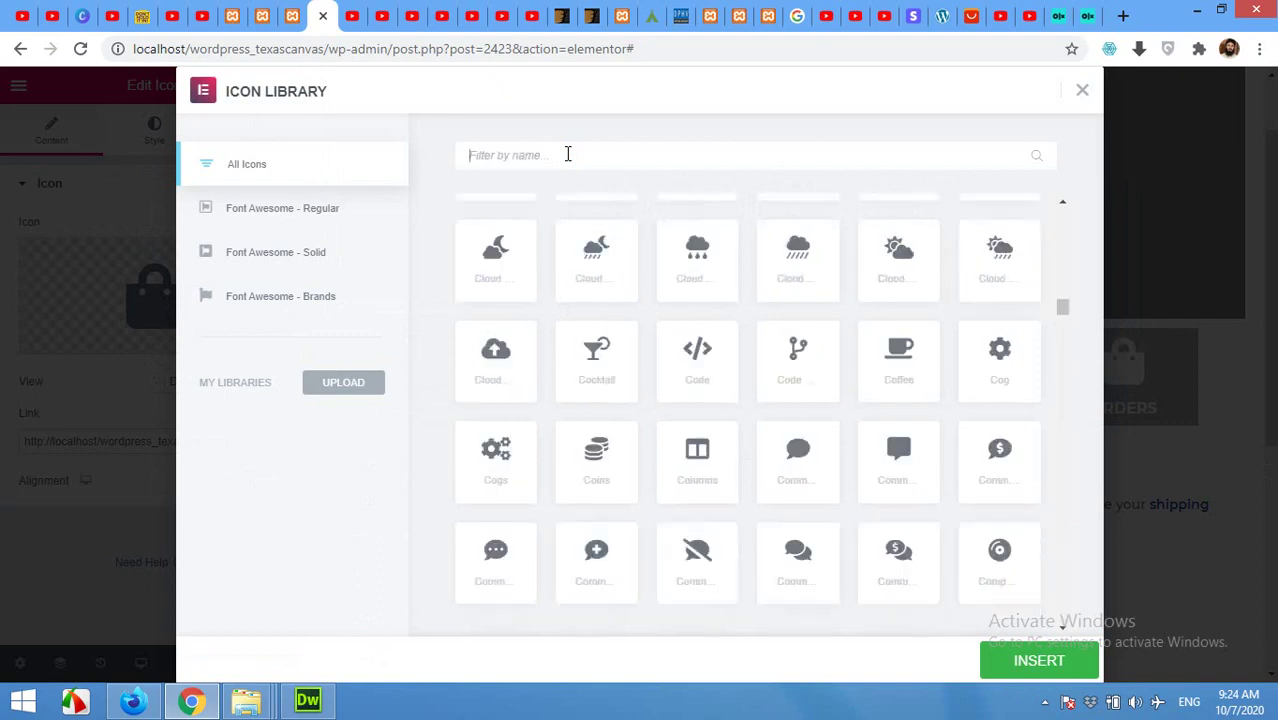
pyautogui.click(1082, 90)
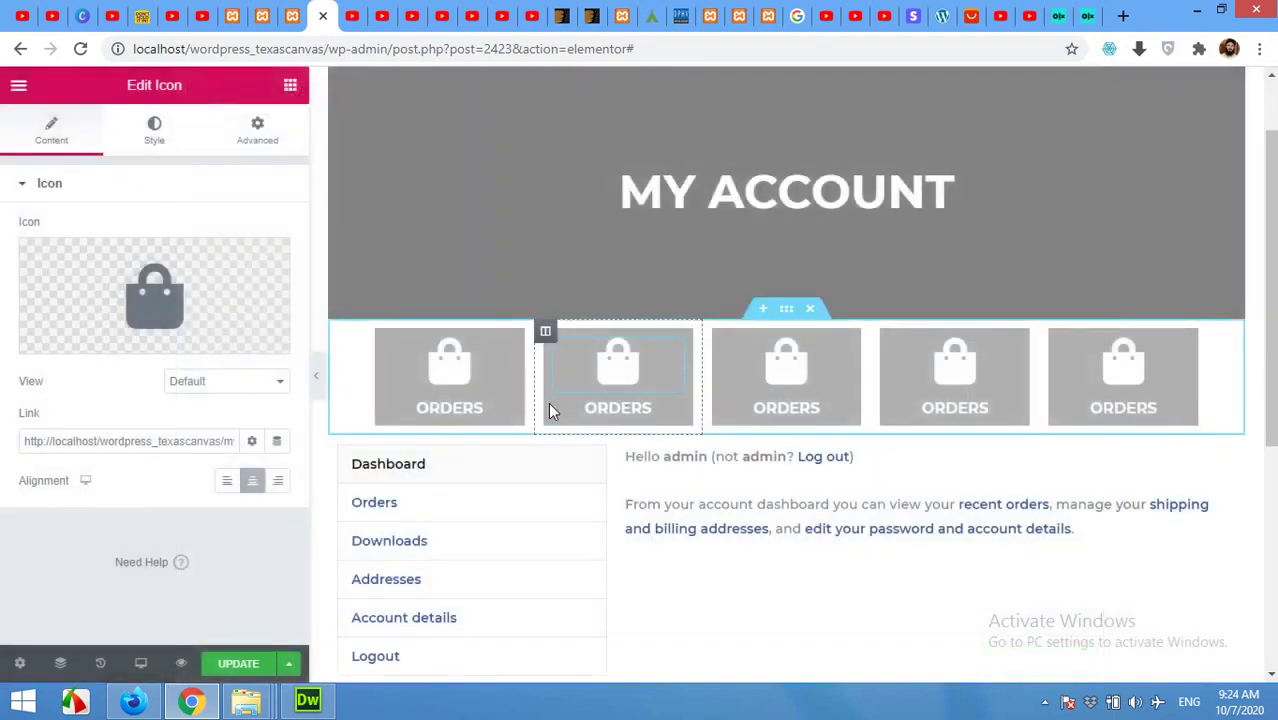
# Change the second tile's heading text to Downloads
pyautogui.click(597, 410)
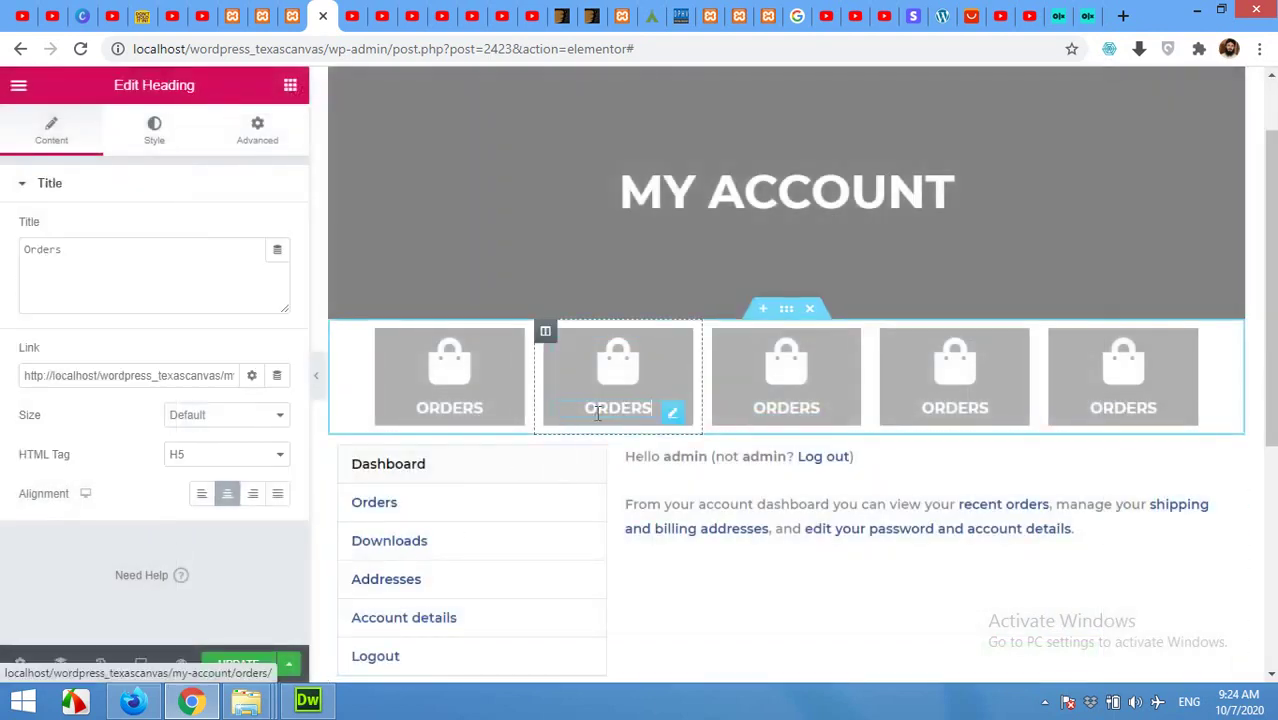
pyautogui.tripleClick(8, 254)
pyautogui.write('Do')
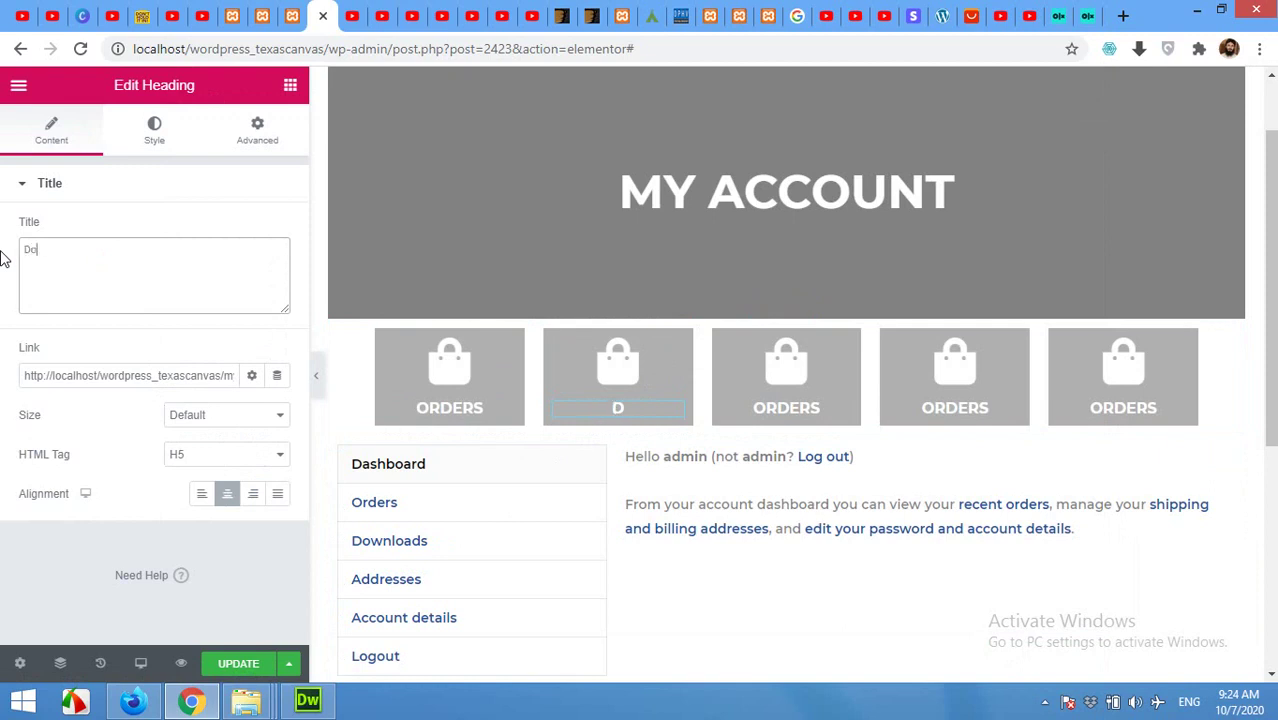
pyautogui.write('wnloads')
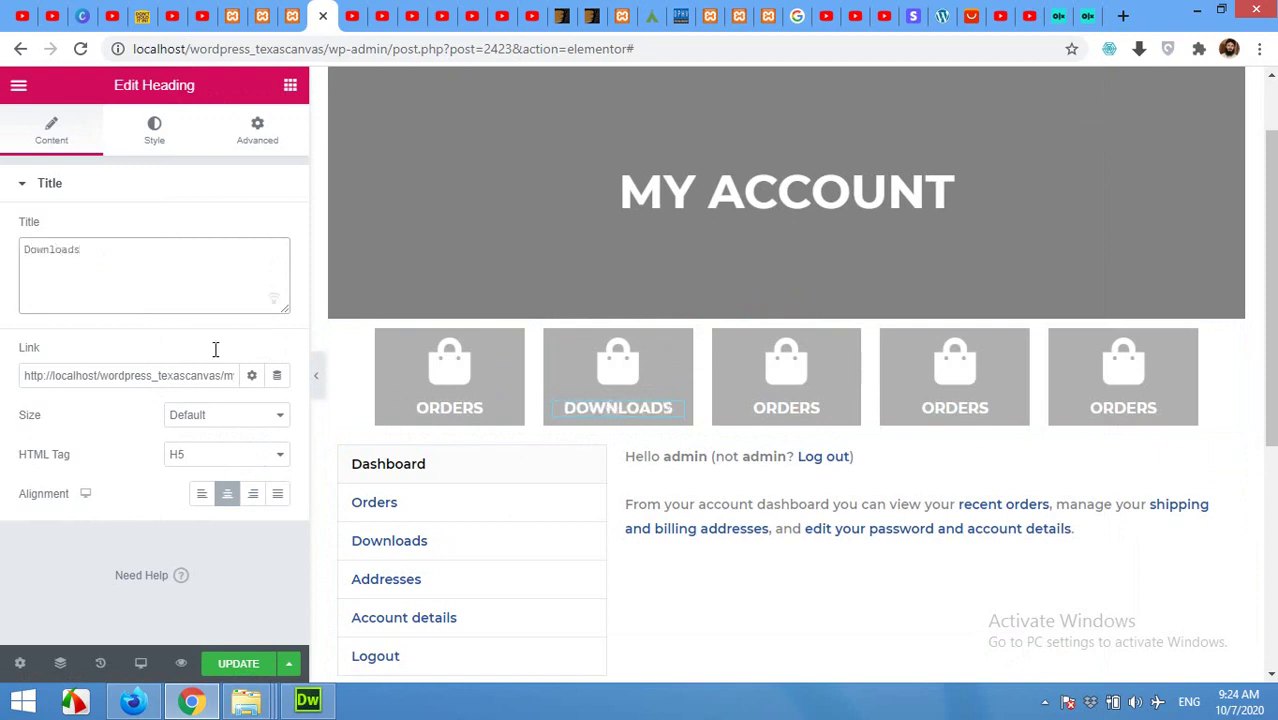
# Replace the second tile's bag icon with the Download icon, found by filtering the icon library for "download"
pyautogui.click(619, 372)
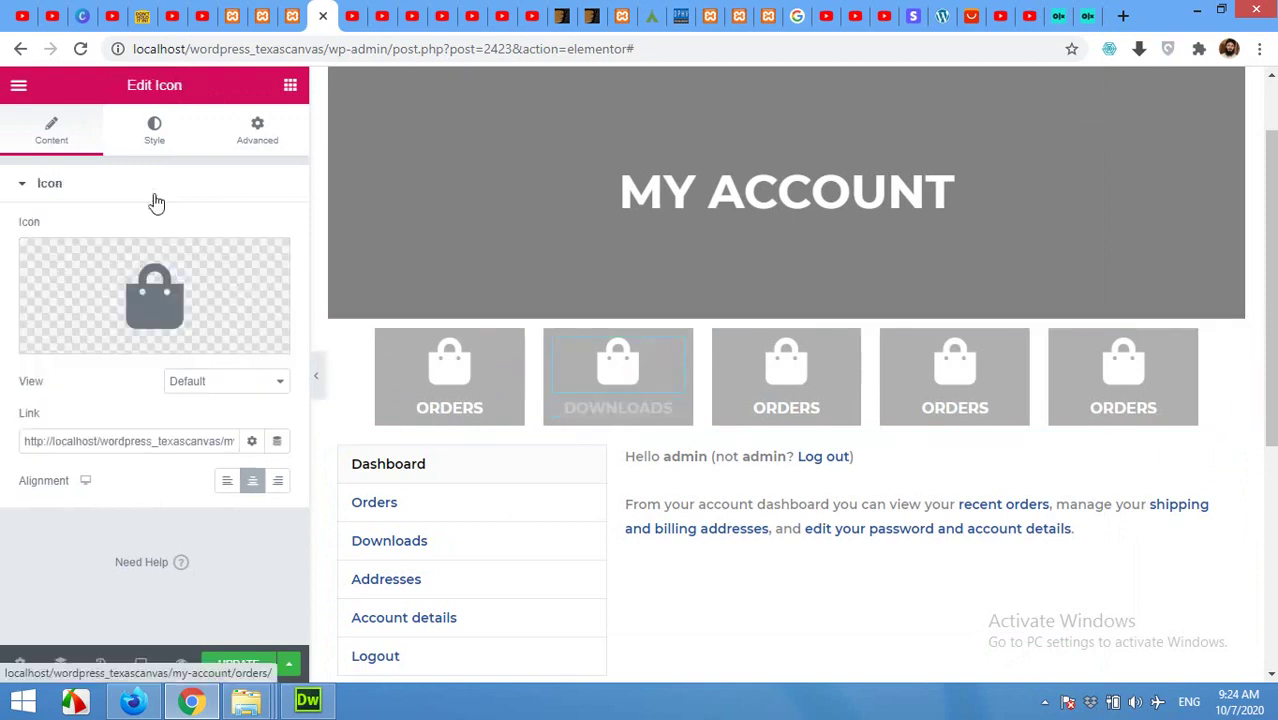
pyautogui.click(165, 288)
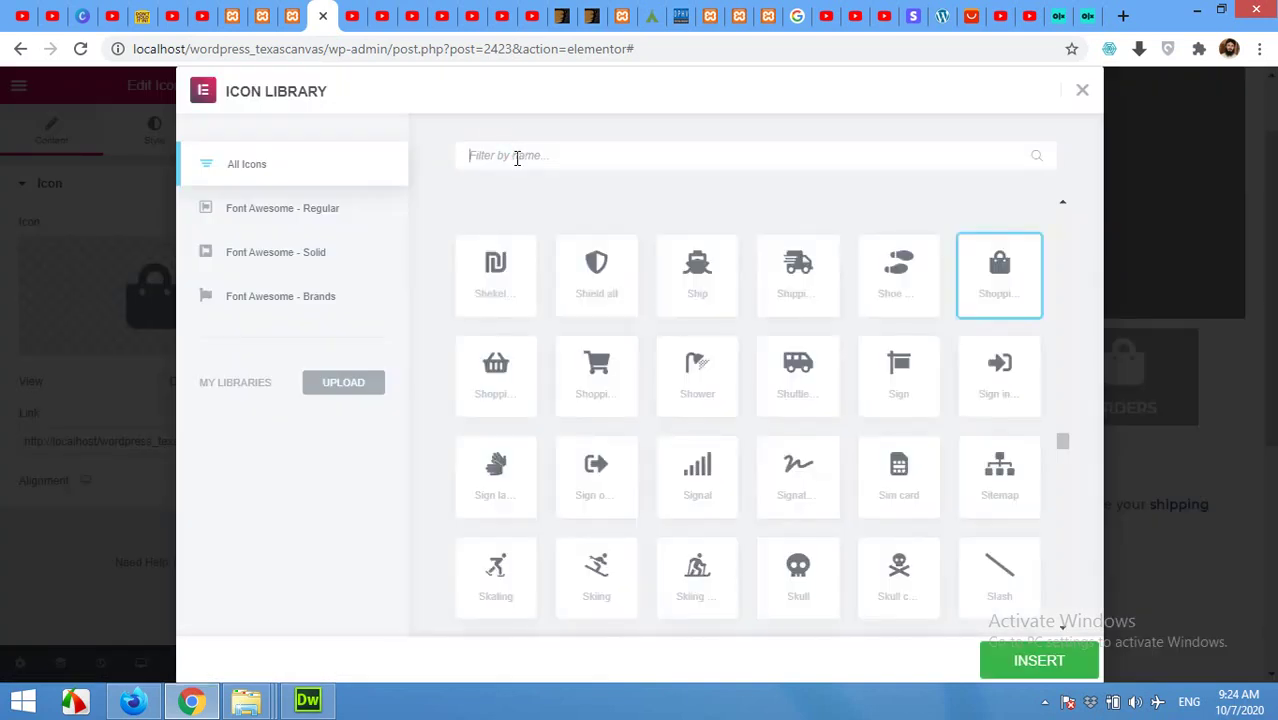
pyautogui.write('download')
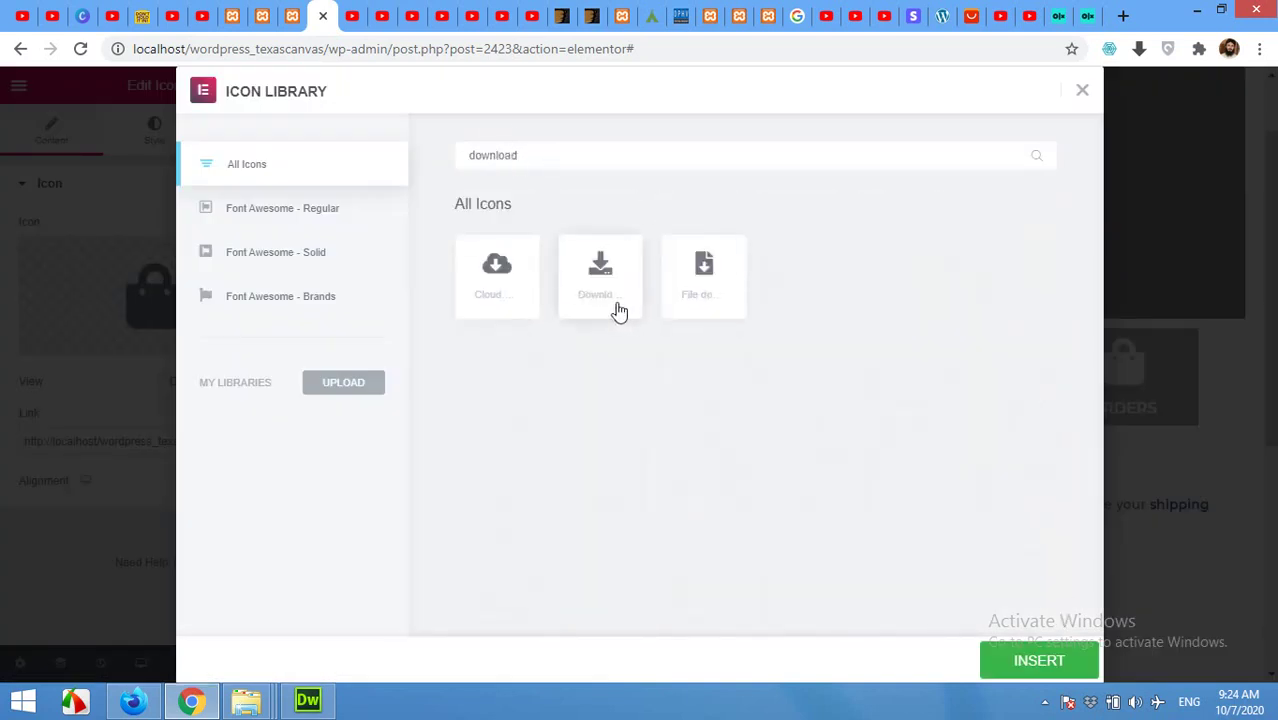
pyautogui.click(619, 310)
pyautogui.click(1016, 660)
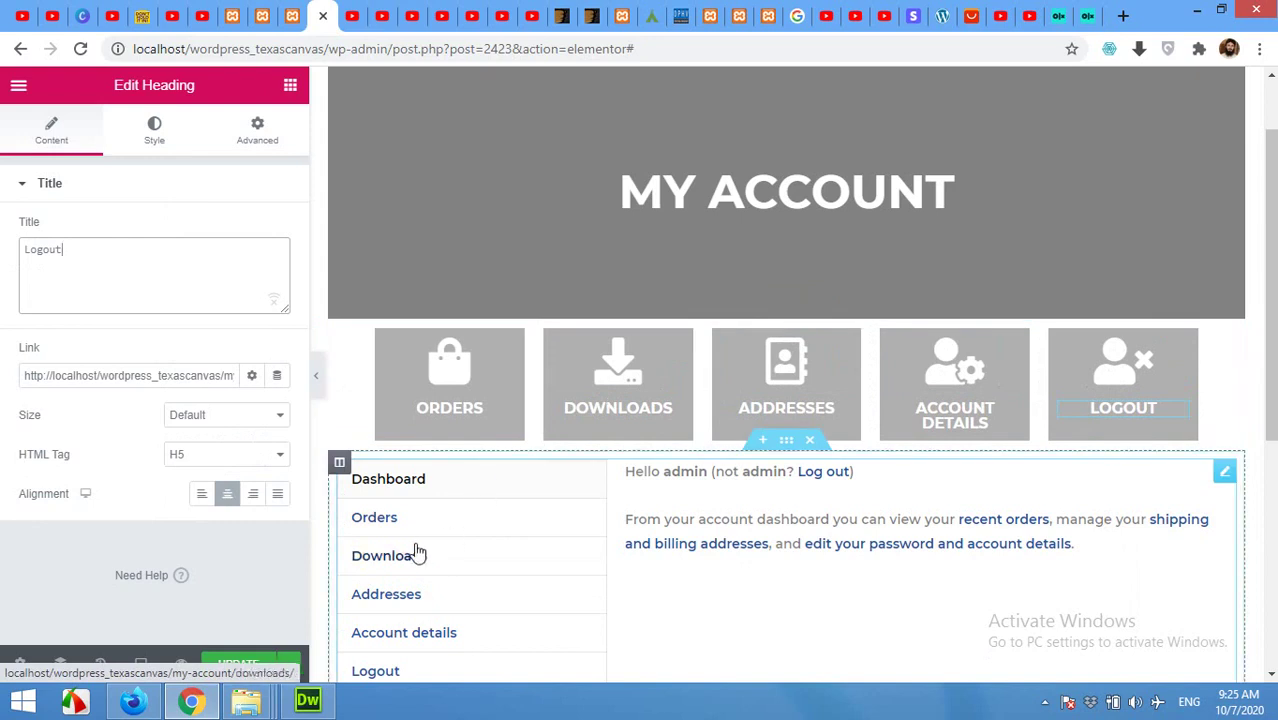
# Copy the Downloads link address from the live My Account 2 page and set it as the Downloads tile icon's link
pyautogui.click(292, 16)
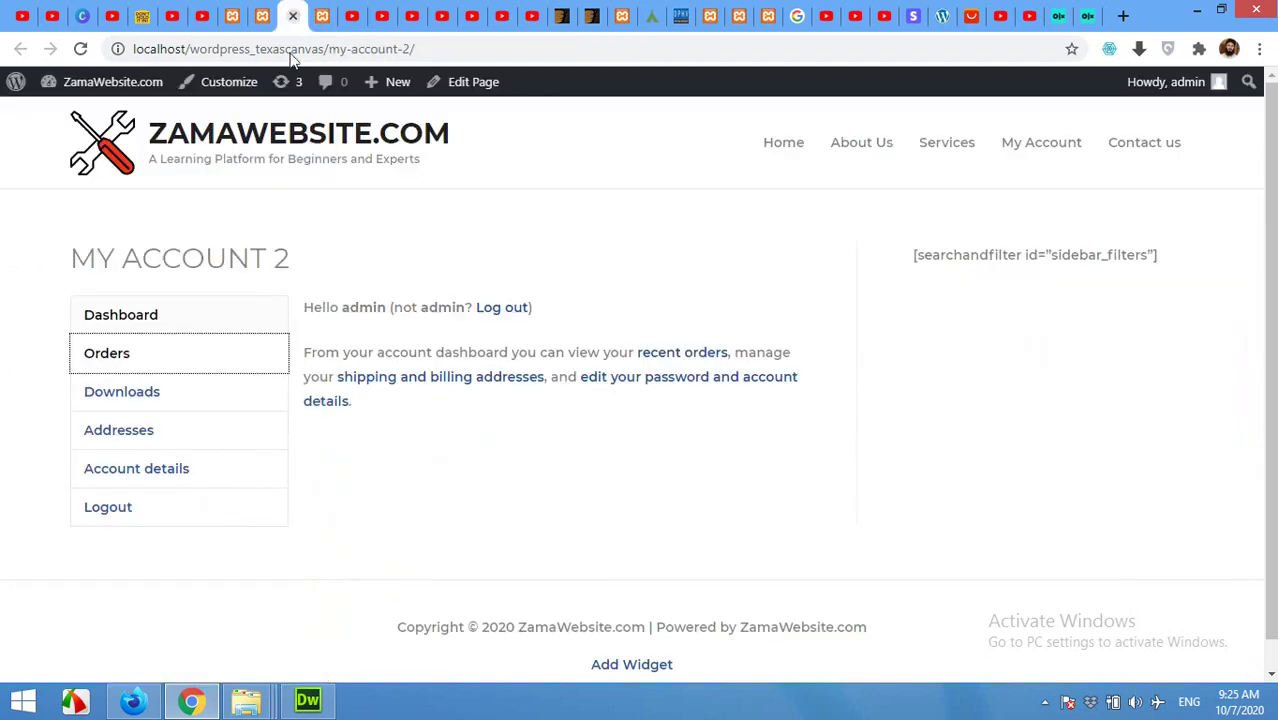
pyautogui.rightClick(150, 396)
pyautogui.click(180, 508)
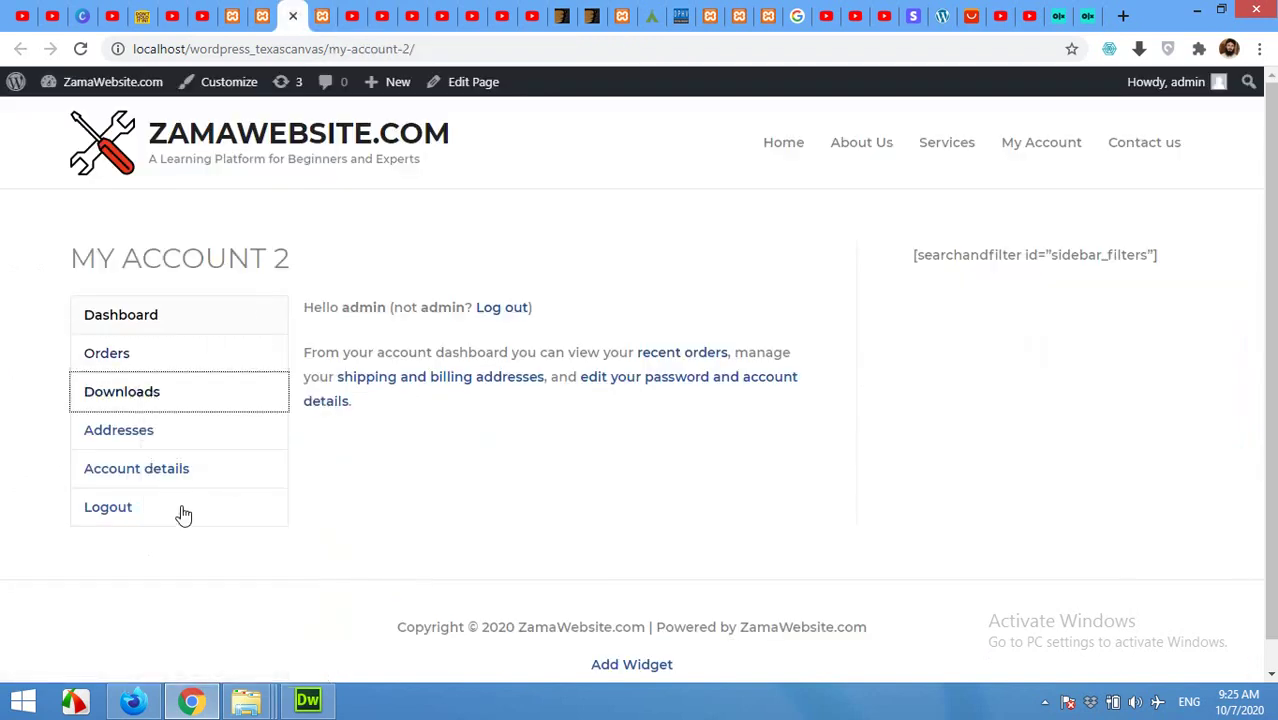
pyautogui.click(322, 16)
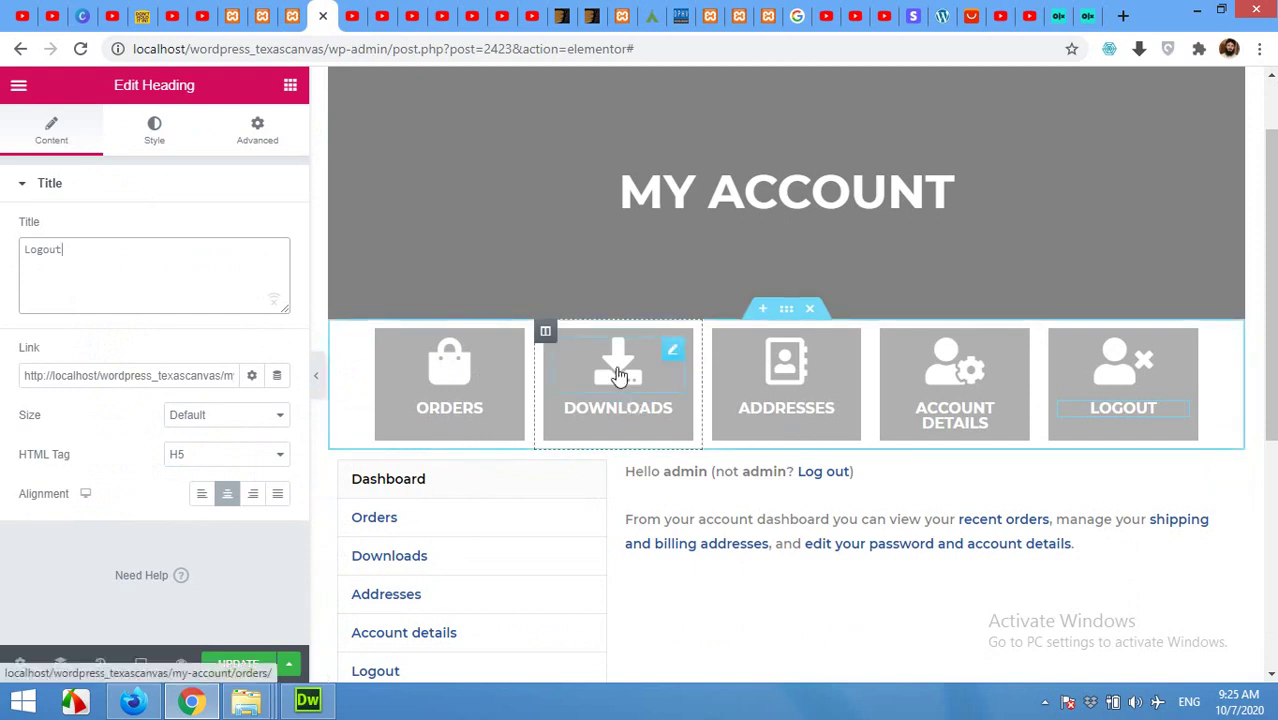
pyautogui.click(620, 372)
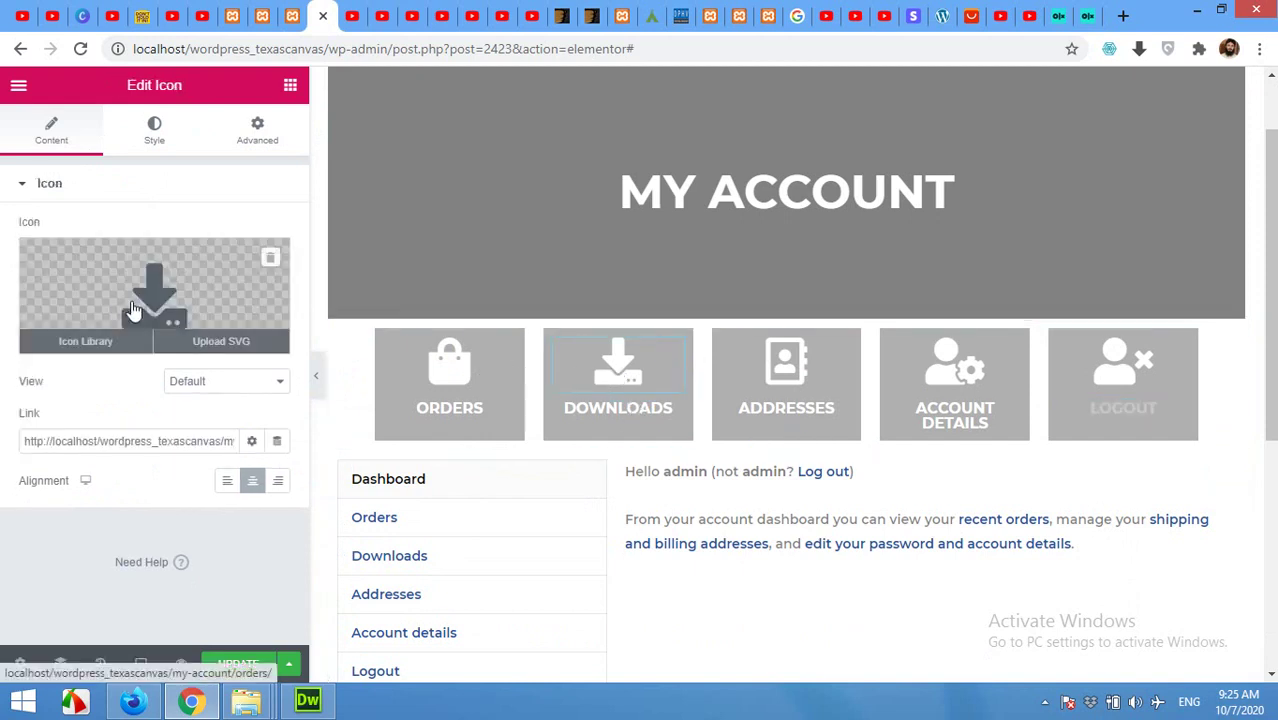
pyautogui.tripleClick(136, 447)
pyautogui.rightClick(136, 449)
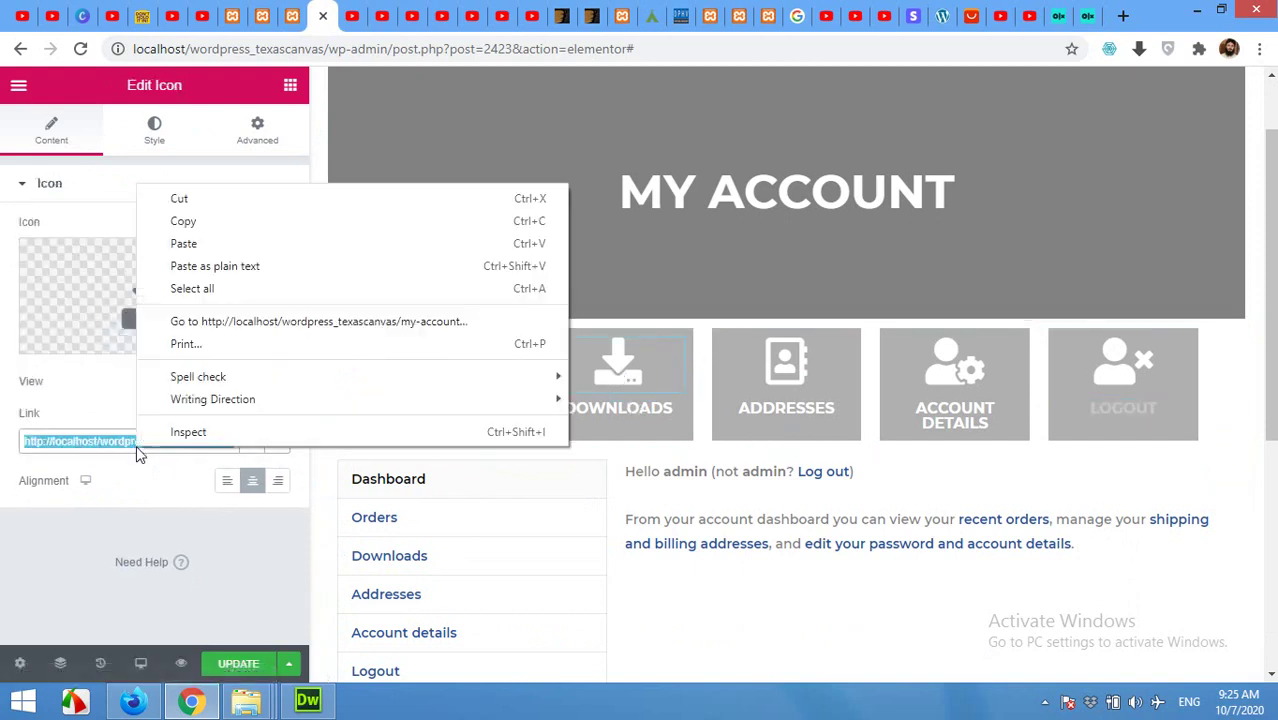
pyautogui.click(185, 245)
# Replace the Downloads heading's link with the copied Downloads address
pyautogui.click(610, 410)
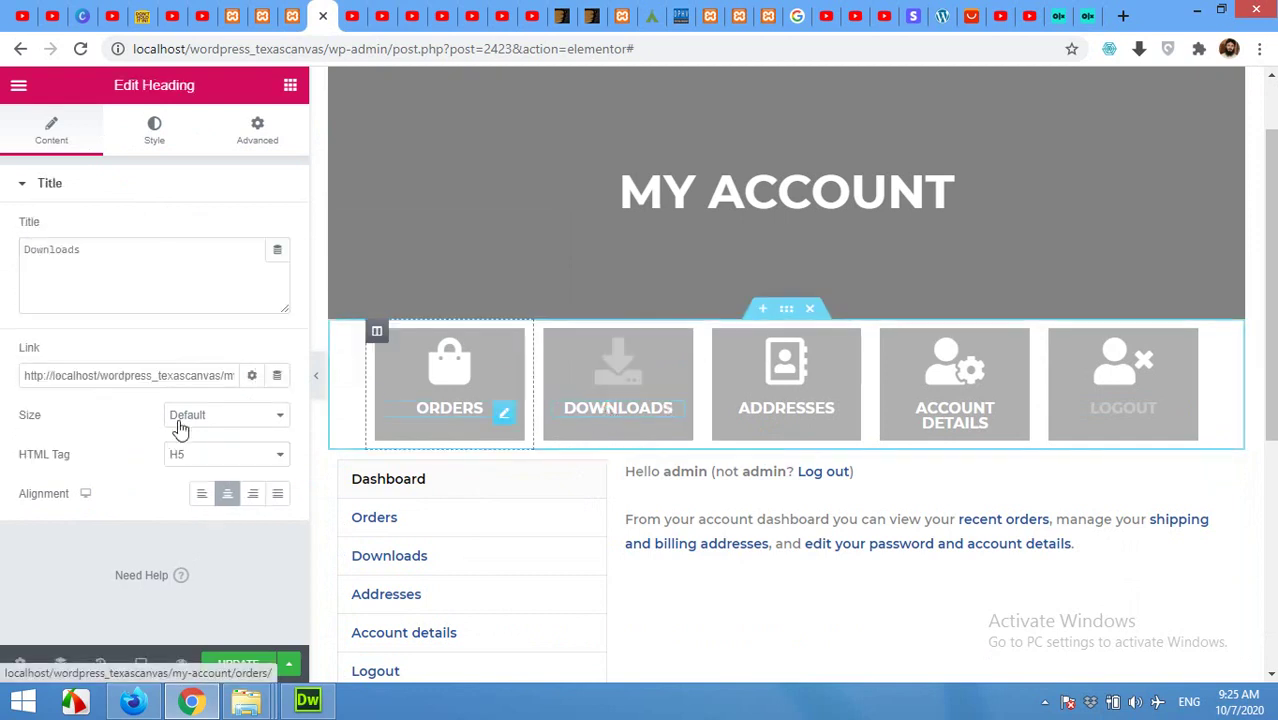
pyautogui.tripleClick(141, 380)
pyautogui.rightClick(143, 380)
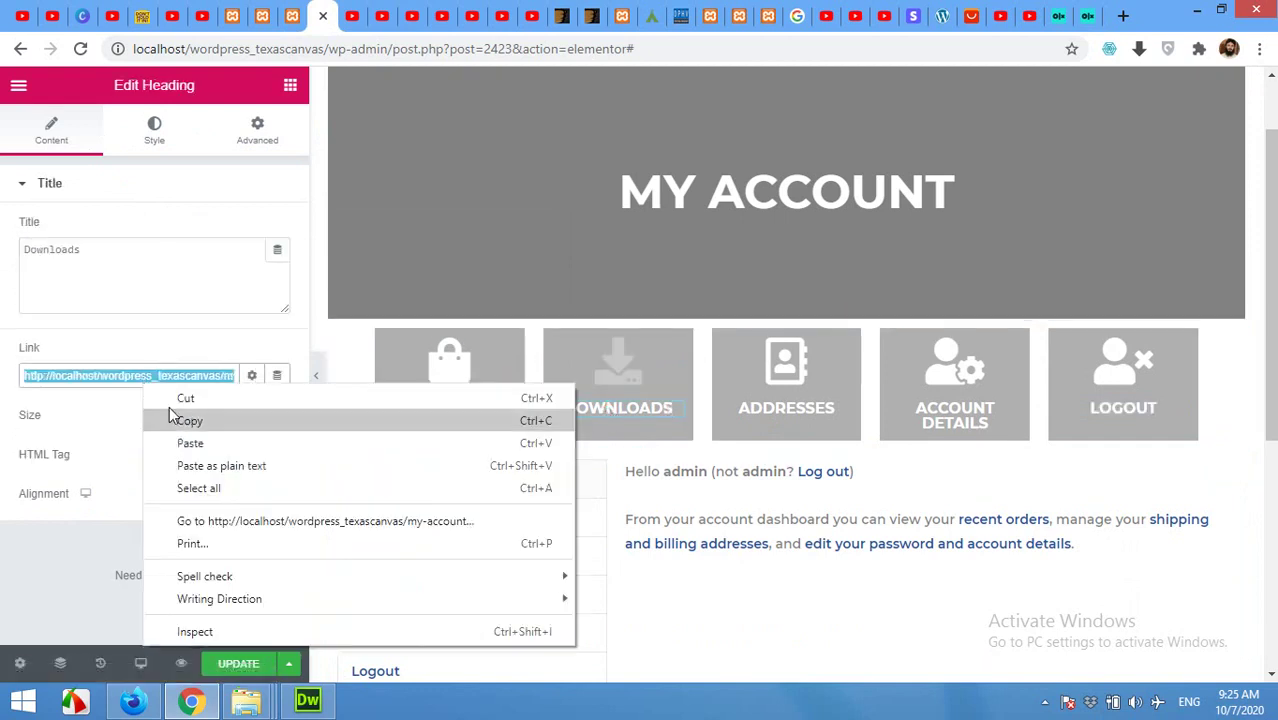
pyautogui.click(190, 467)
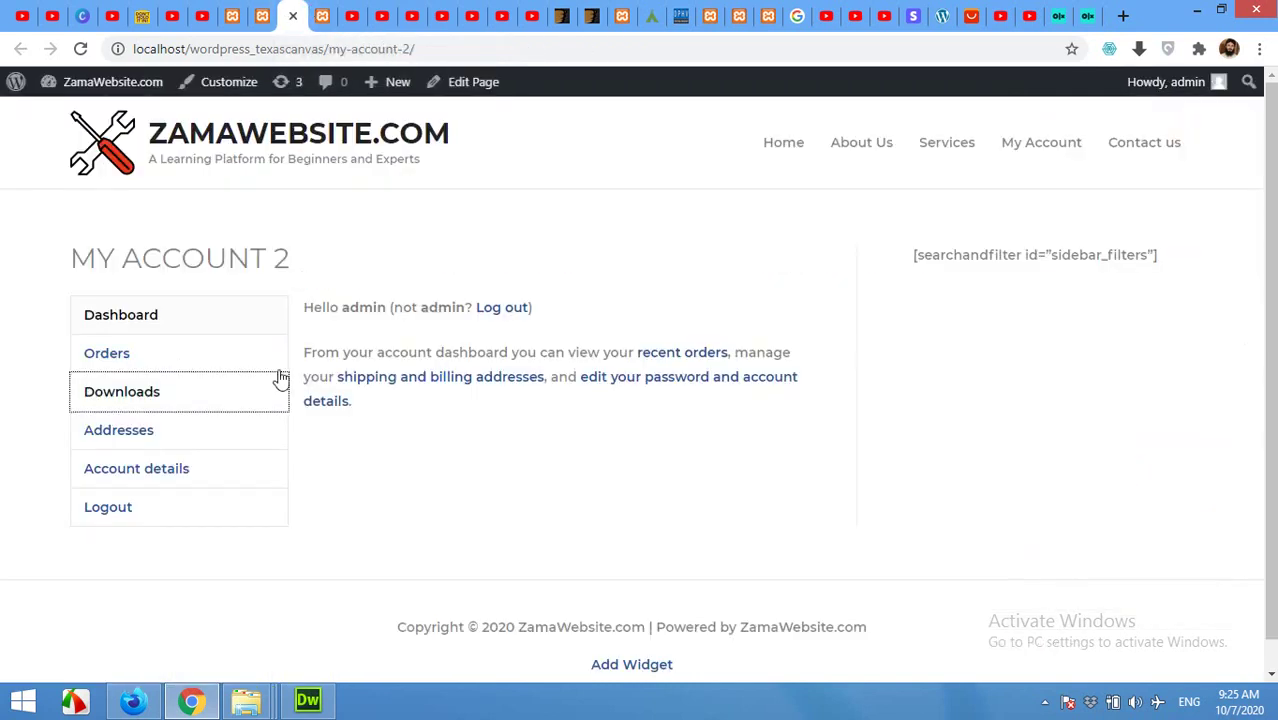
# Copy the Addresses link address from the My Account 2 page and set it as the Addresses tile icon's link
pyautogui.rightClick(127, 437)
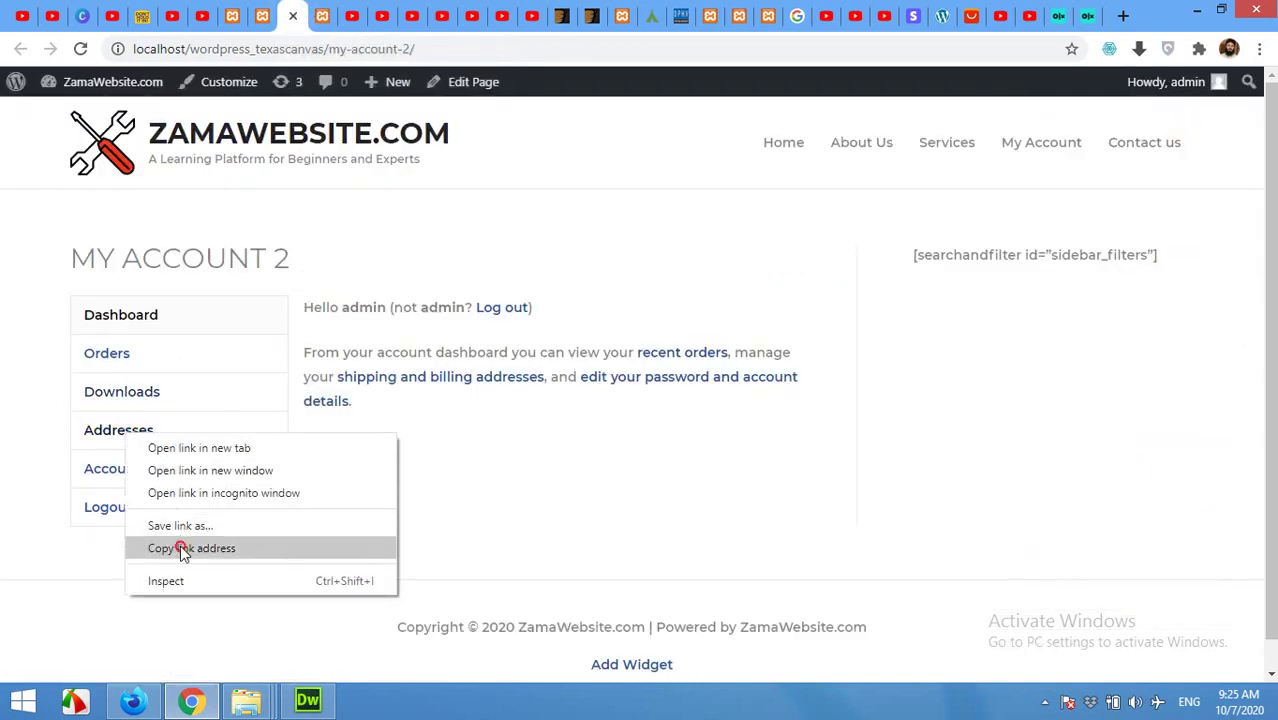
pyautogui.click(180, 545)
pyautogui.click(322, 15)
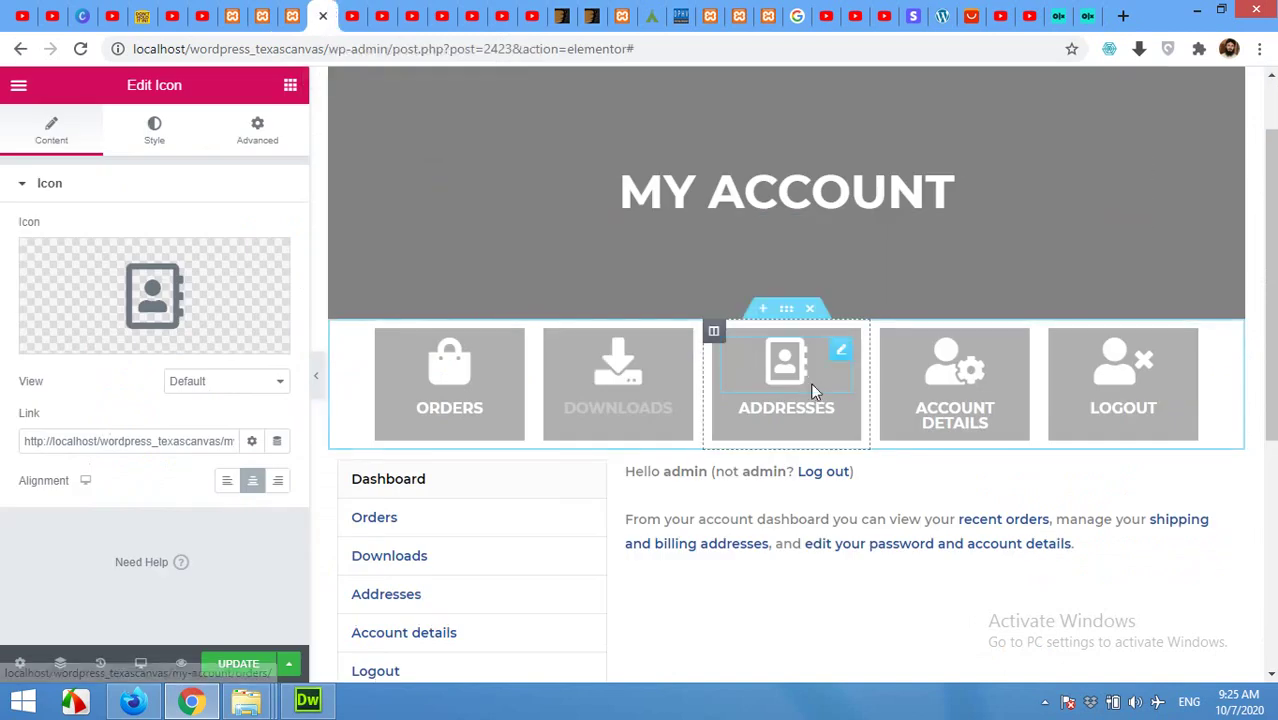
pyautogui.tripleClick(171, 442)
pyautogui.rightClick(171, 442)
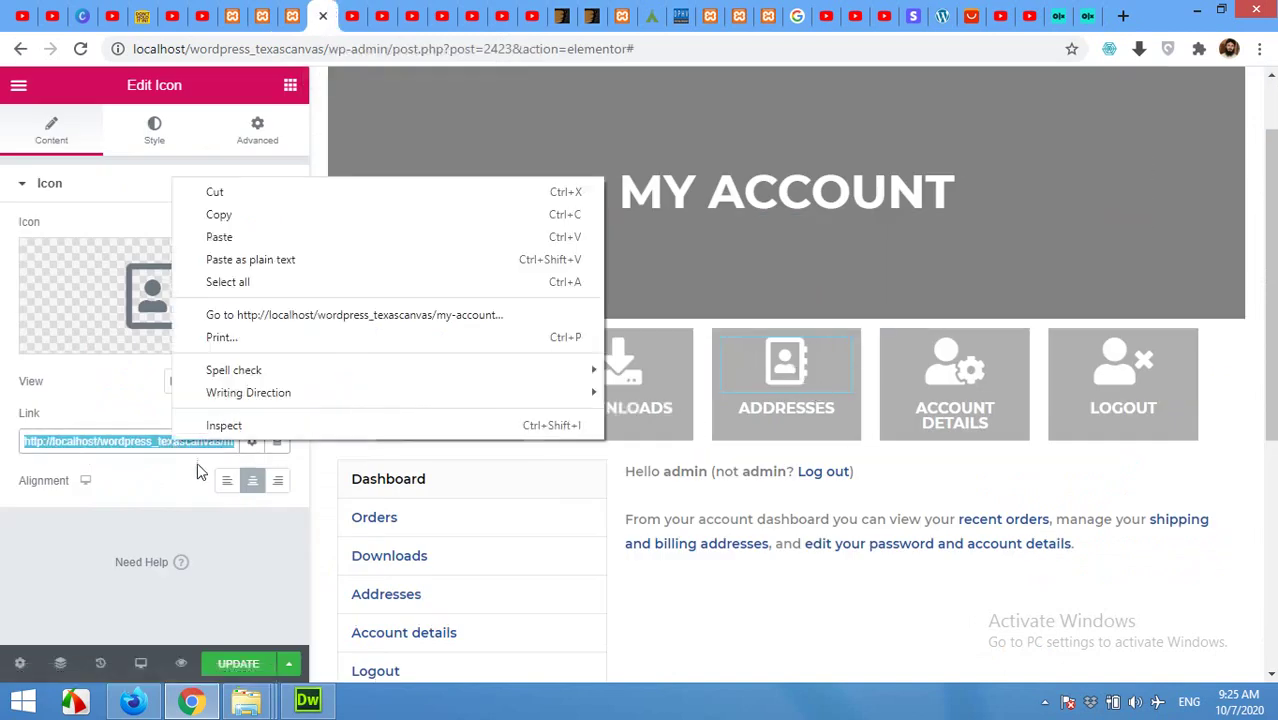
pyautogui.click(250, 259)
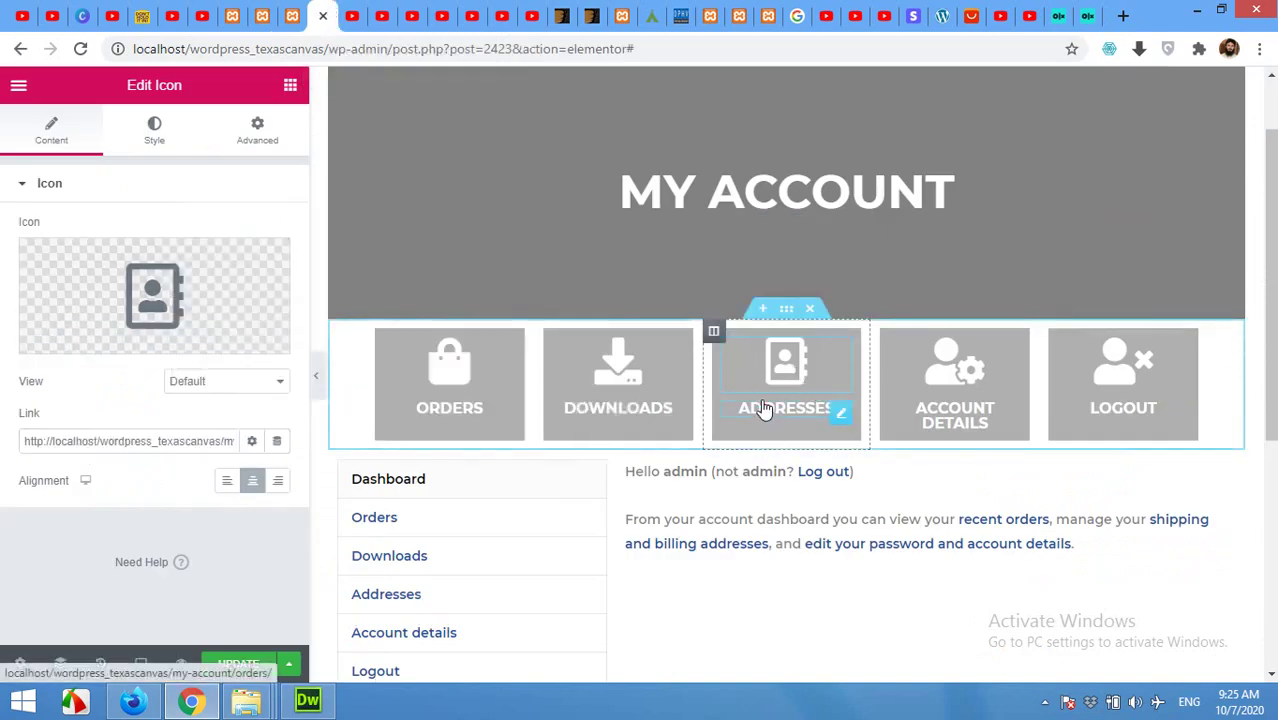
# Replace the Addresses heading's link with the copied my-account/edit-address address
pyautogui.tripleClick(166, 376)
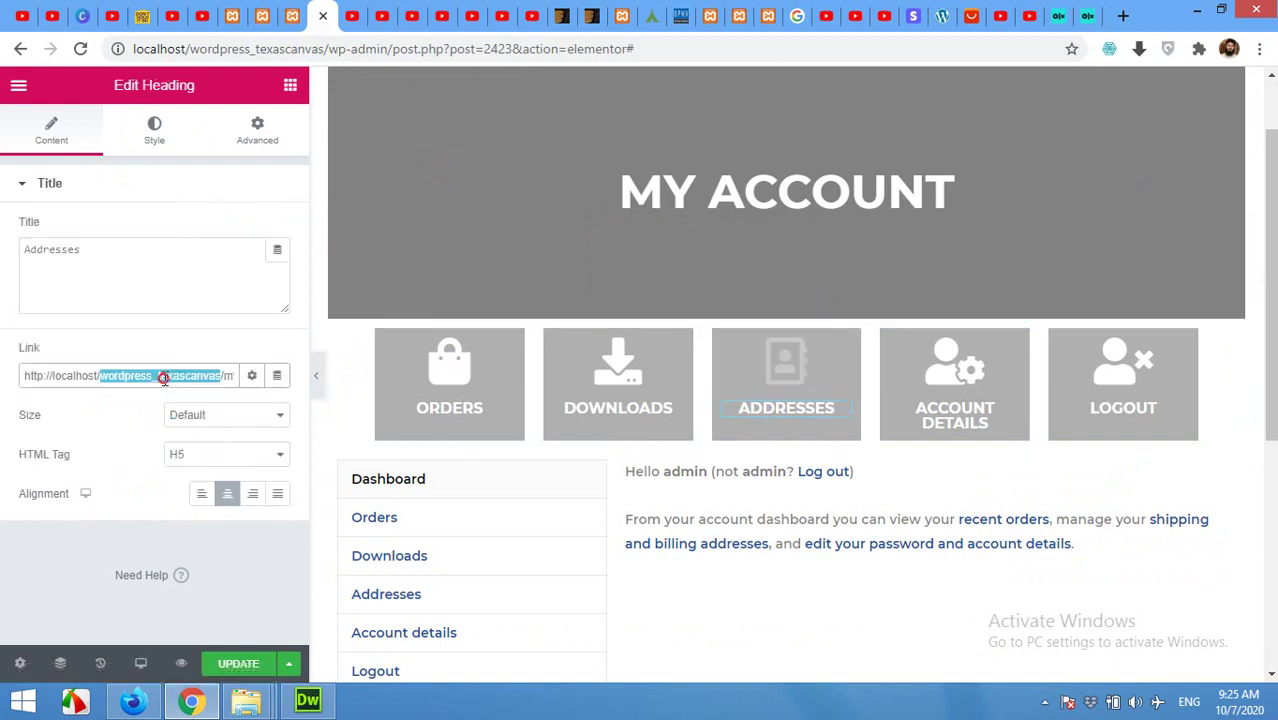
pyautogui.rightClick(164, 381)
pyautogui.click(210, 438)
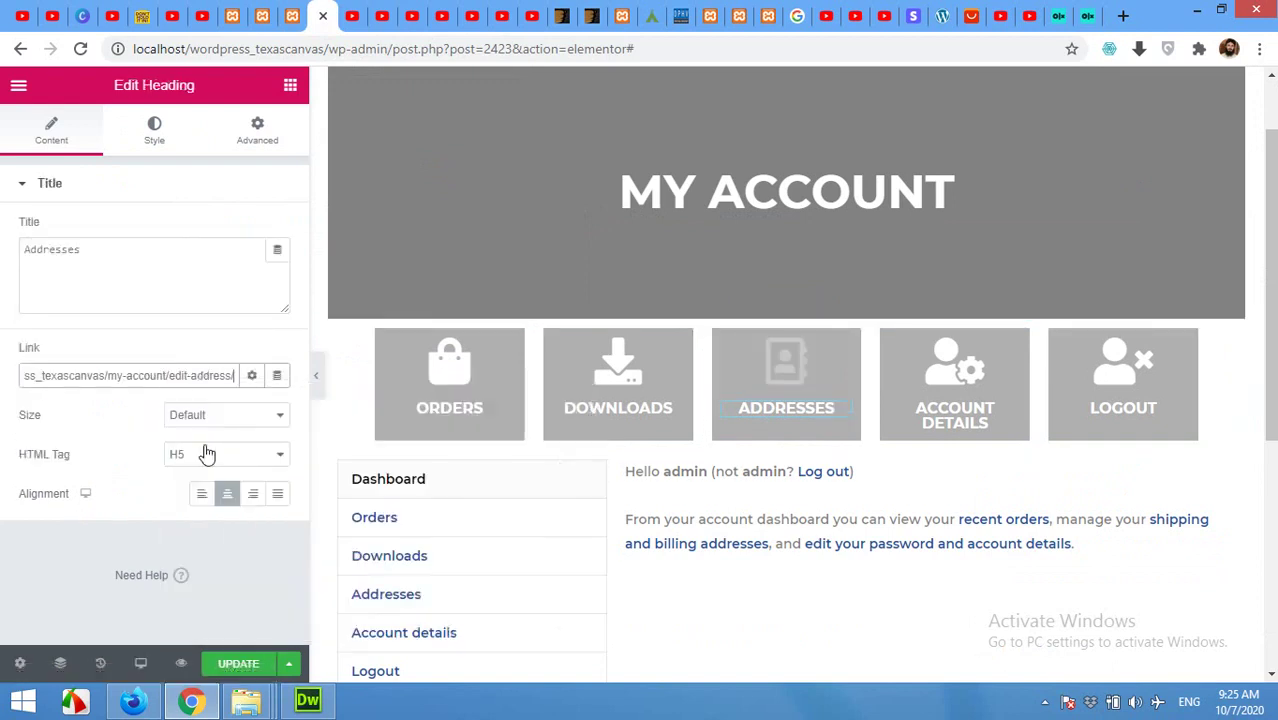
# Copy the Account details link address from the My Account 2 page and set it as the Account Details tile icon's link
pyautogui.click(940, 376)
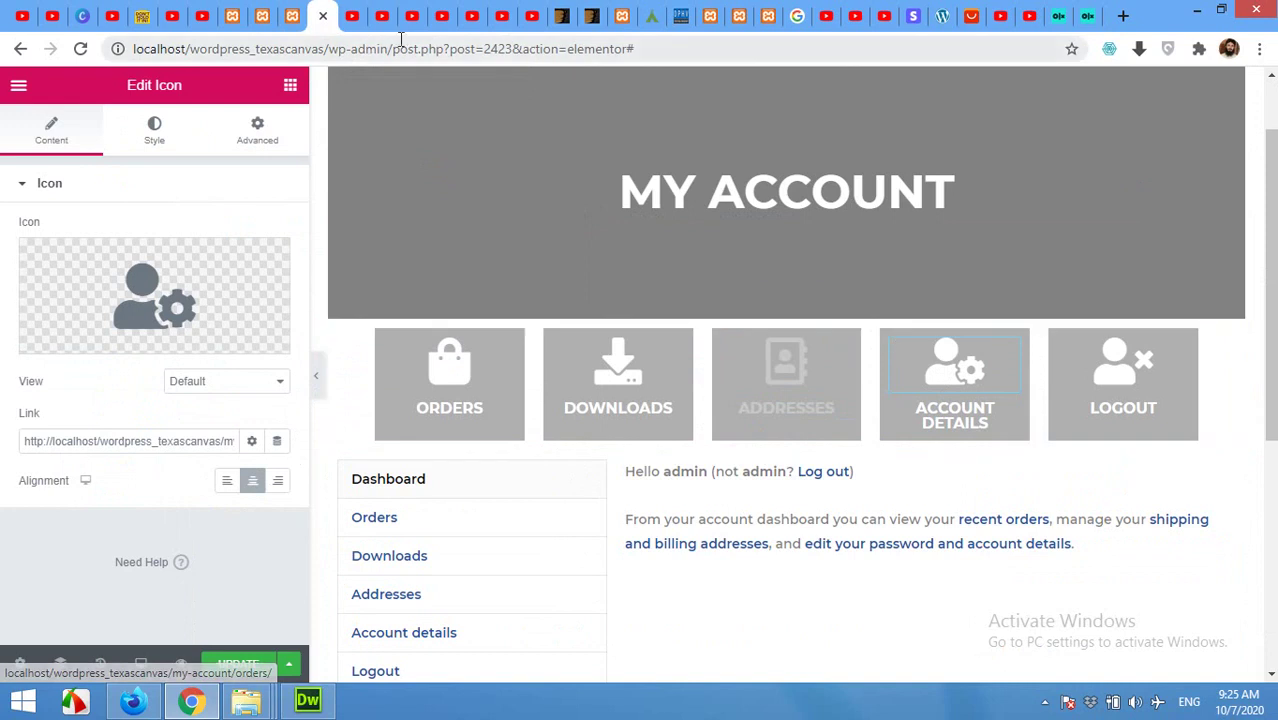
pyautogui.click(292, 16)
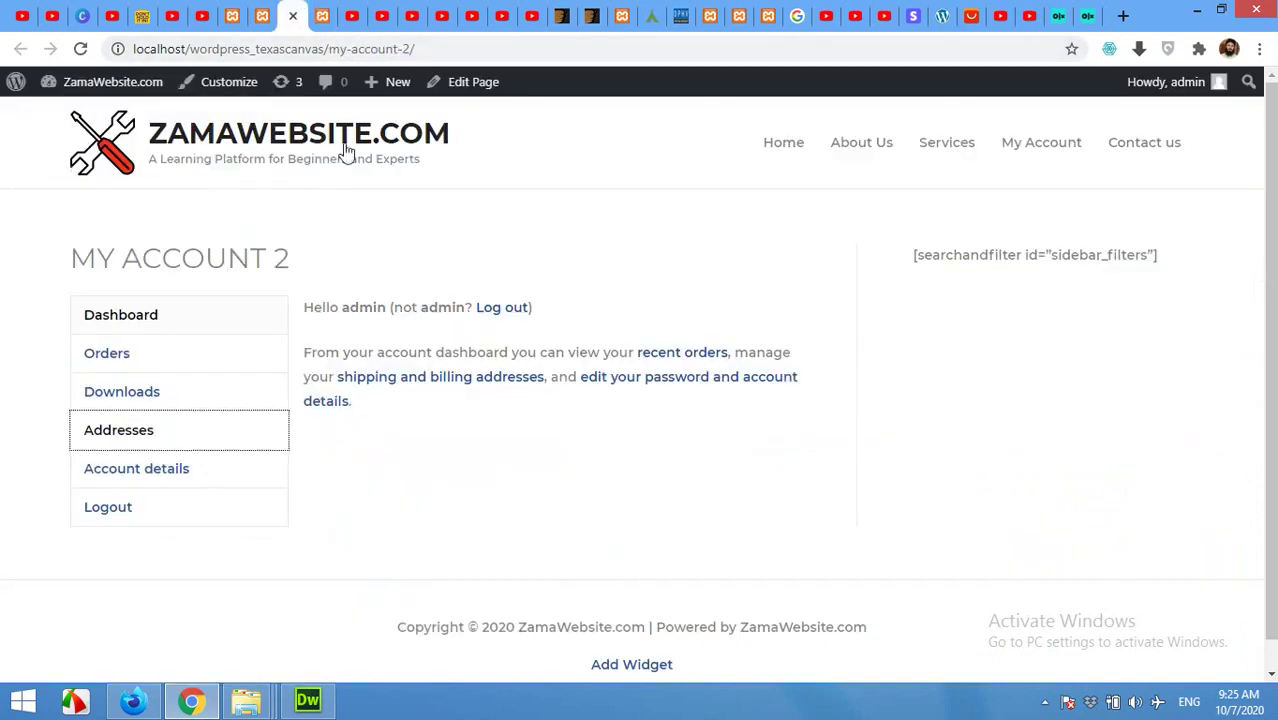
pyautogui.rightClick(137, 472)
pyautogui.click(182, 581)
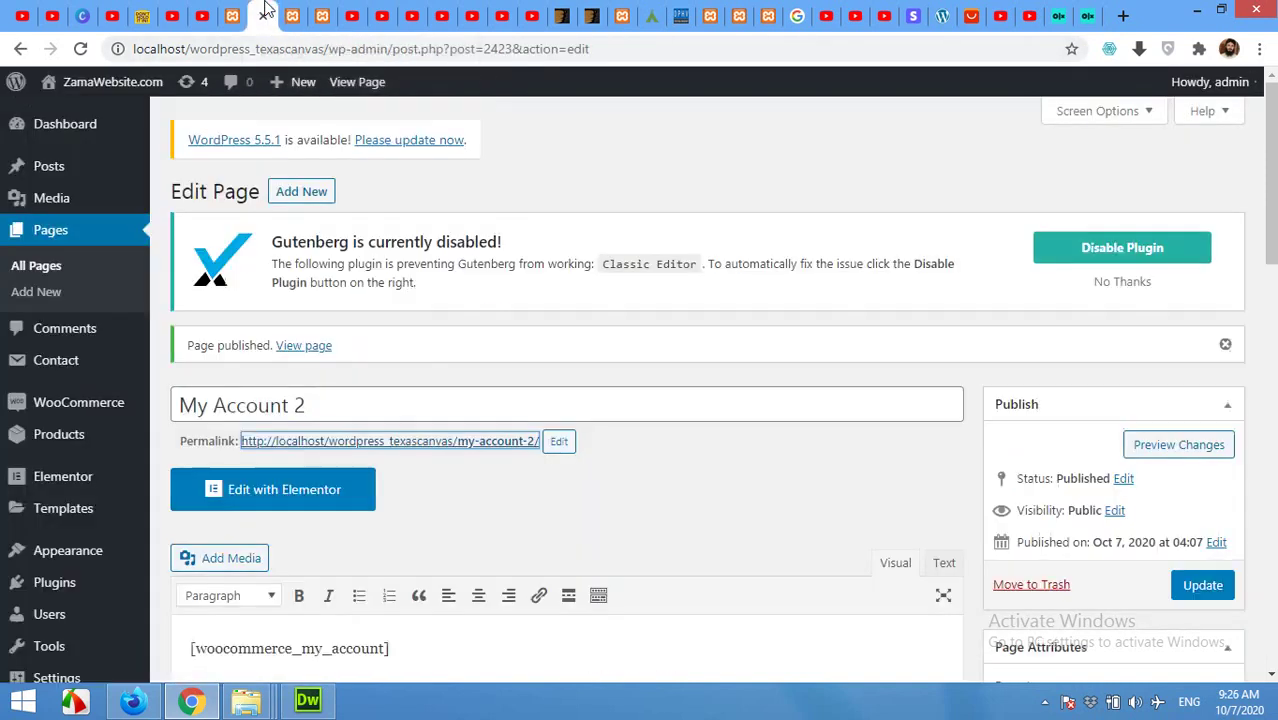
pyautogui.click(320, 15)
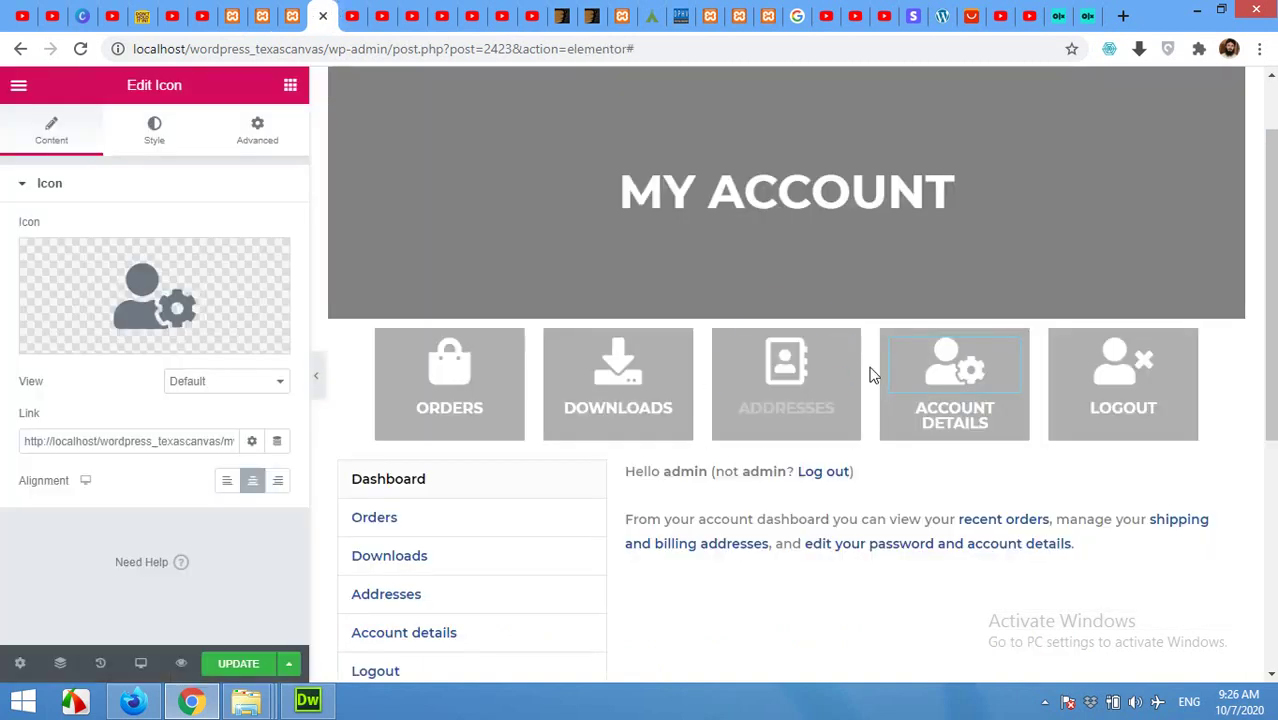
pyautogui.click(966, 416)
pyautogui.click(955, 368)
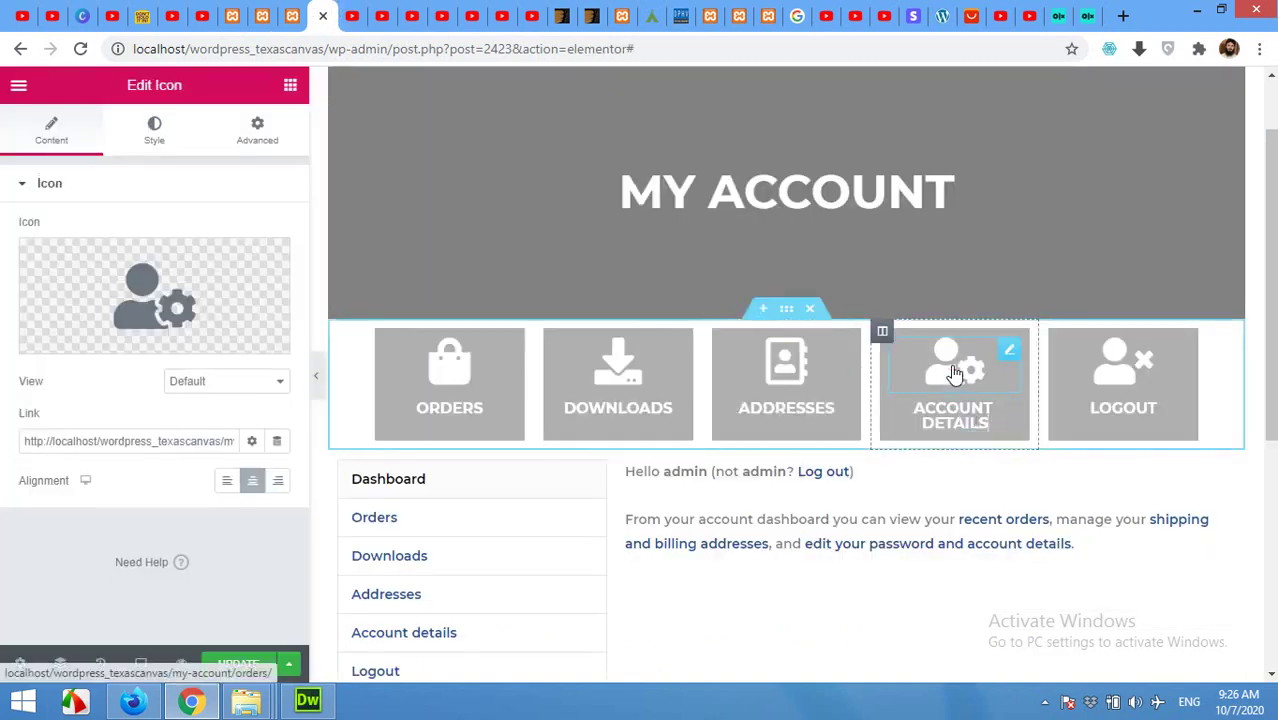
pyautogui.tripleClick(131, 447)
pyautogui.rightClick(130, 448)
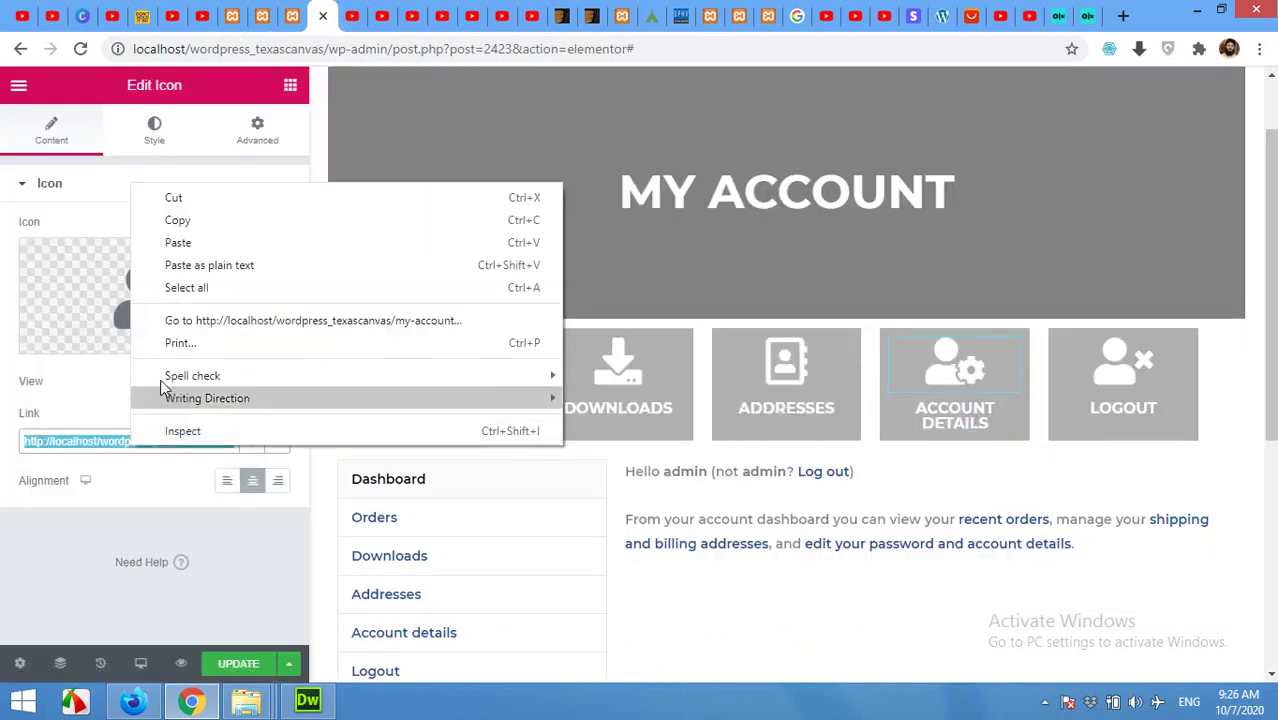
pyautogui.click(177, 242)
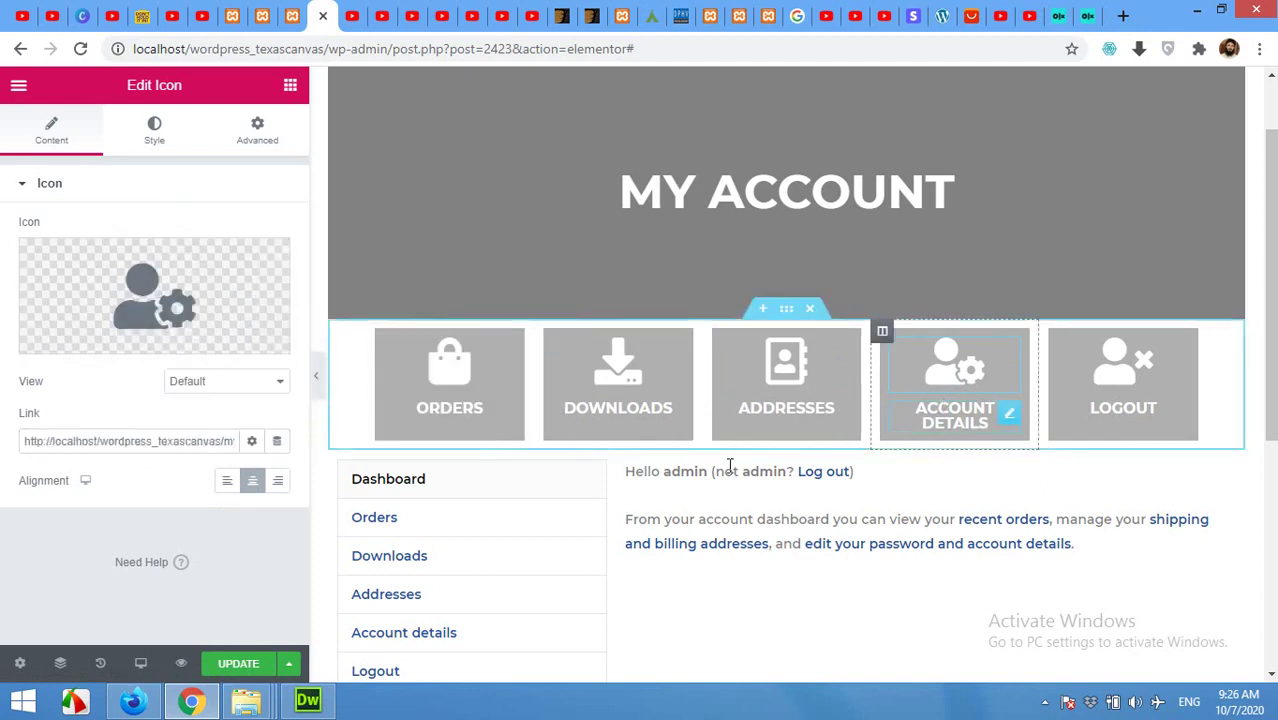
# Replace the Account Details heading's link with the copied my-account/edit-account address
pyautogui.tripleClick(177, 375)
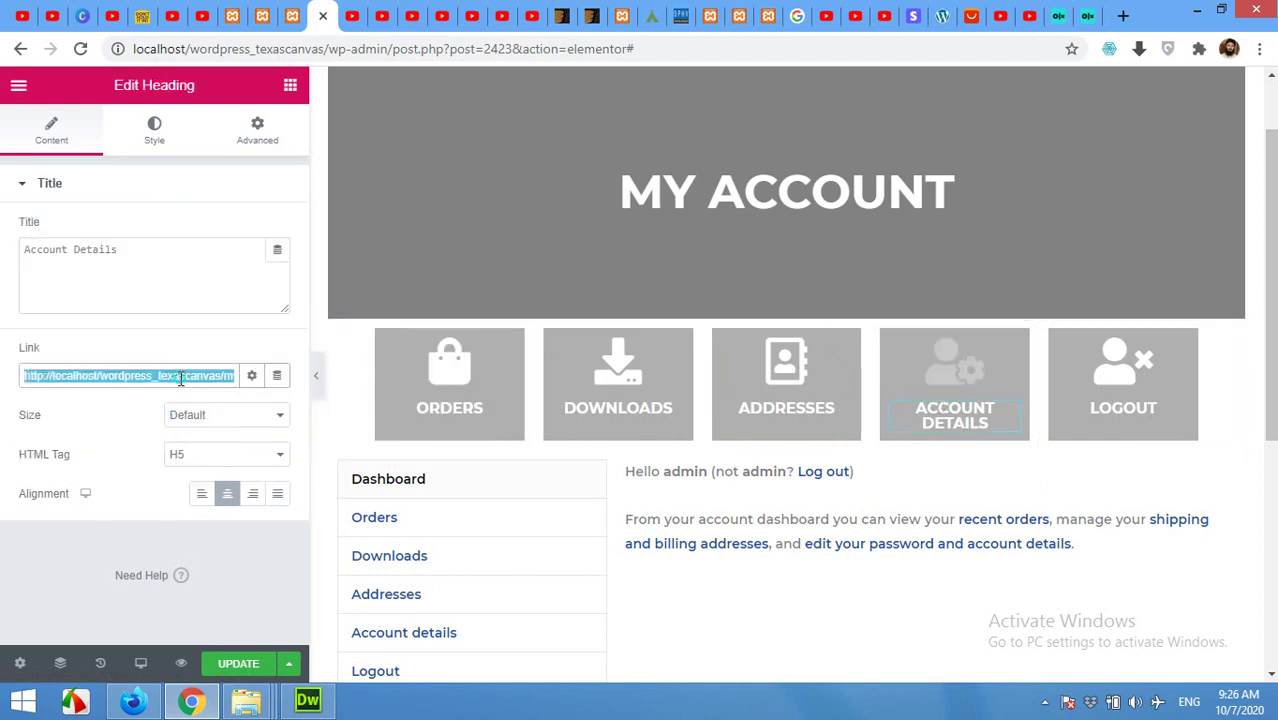
pyautogui.rightClick(181, 382)
pyautogui.click(226, 438)
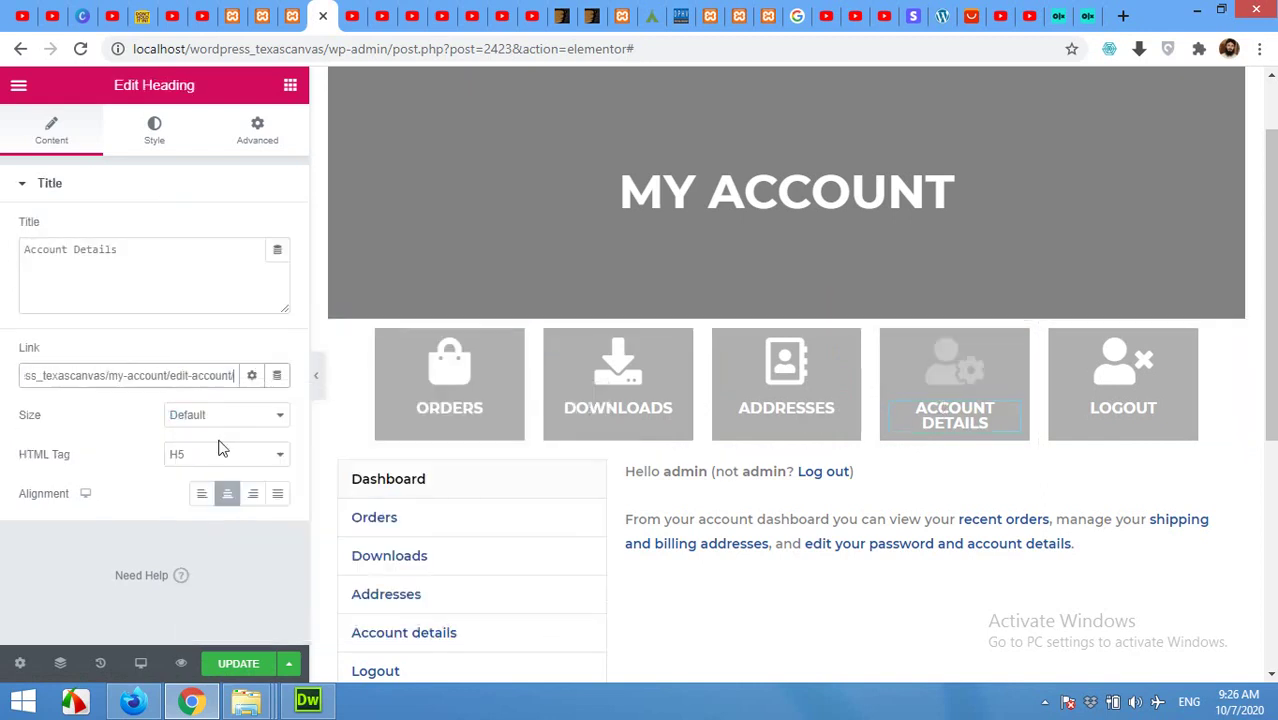
# Copy the Logout link address from the My Account 2 page and set it as the Logout tile icon's link
pyautogui.click(1118, 379)
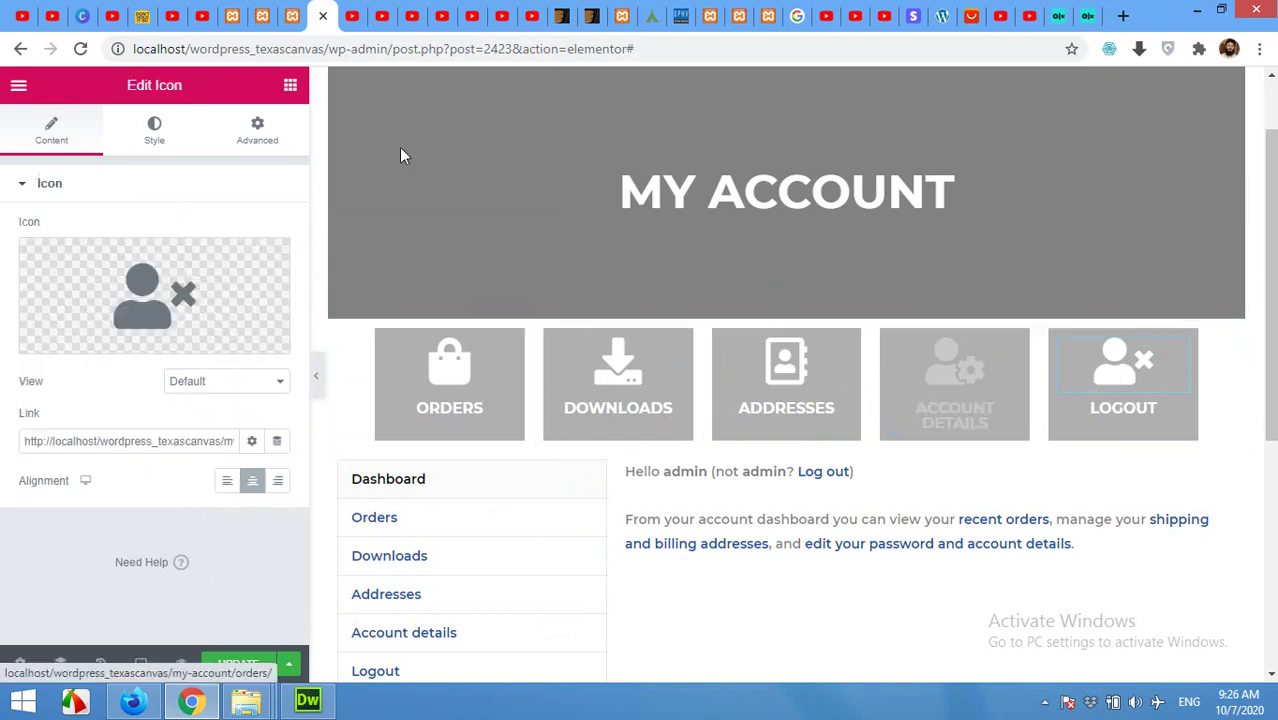
pyautogui.click(292, 16)
pyautogui.rightClick(105, 505)
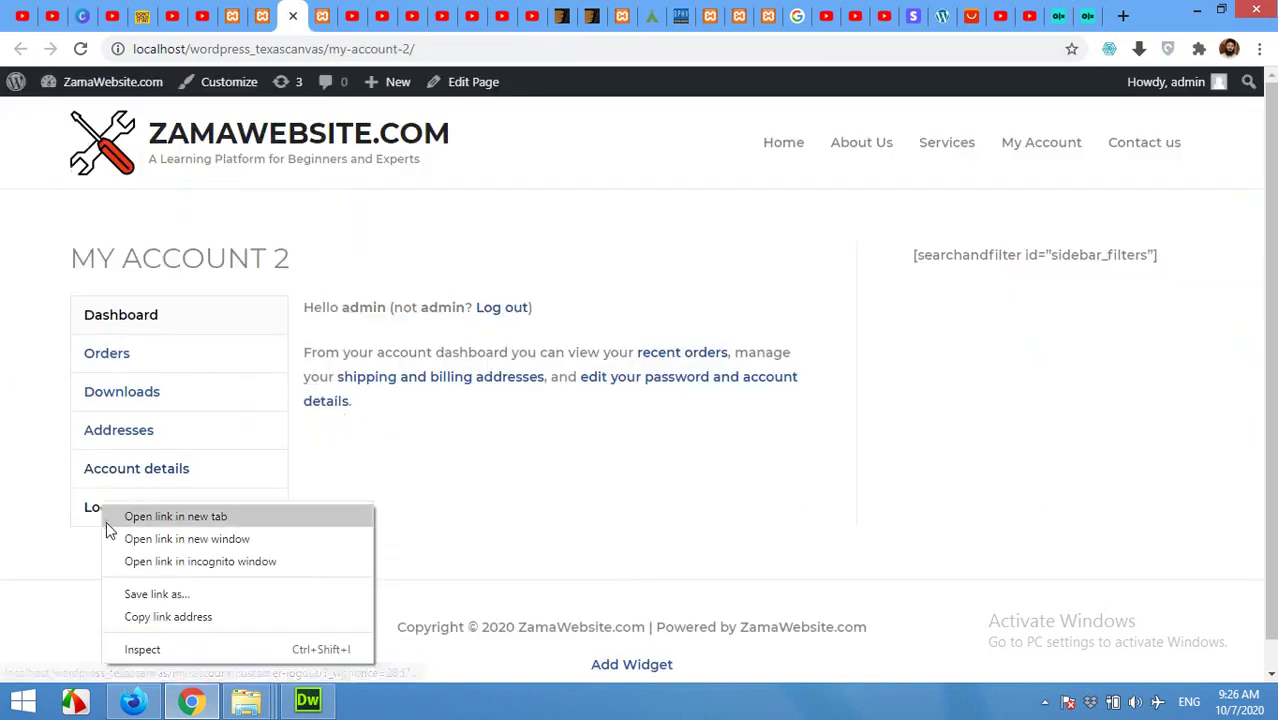
pyautogui.press('Escape')
pyautogui.rightClick(95, 512)
pyautogui.click(147, 624)
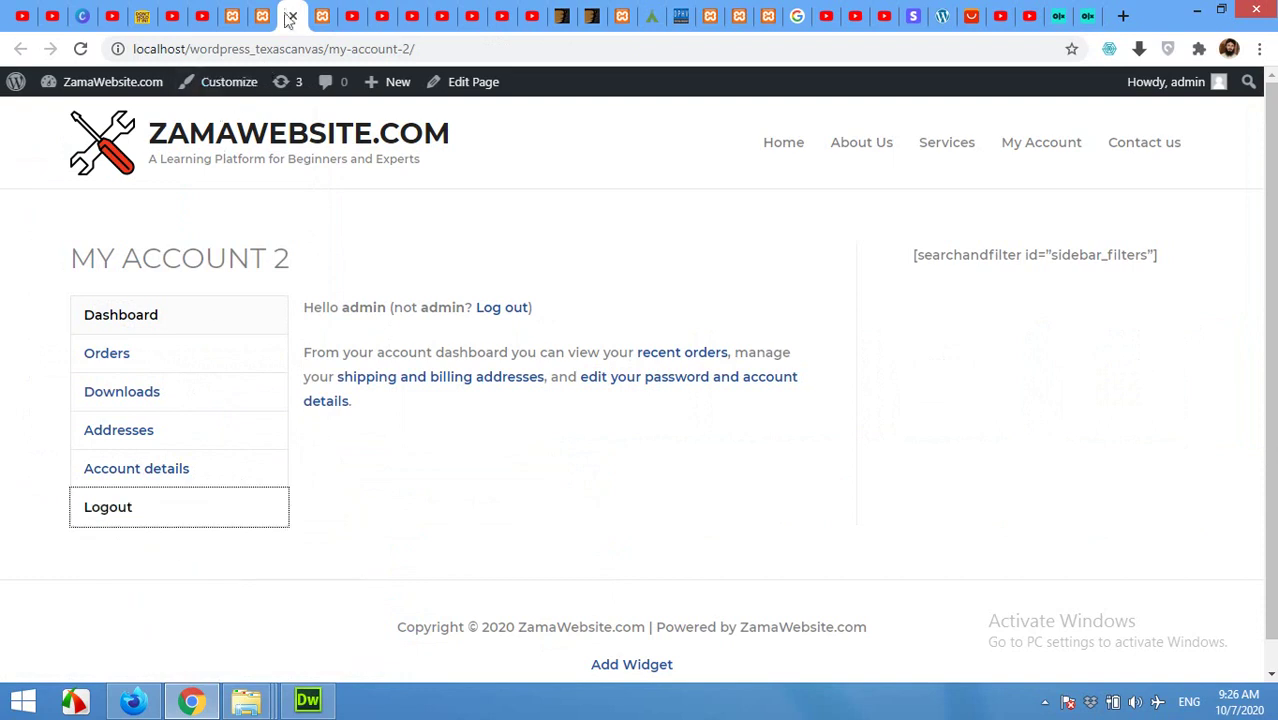
pyautogui.click(321, 16)
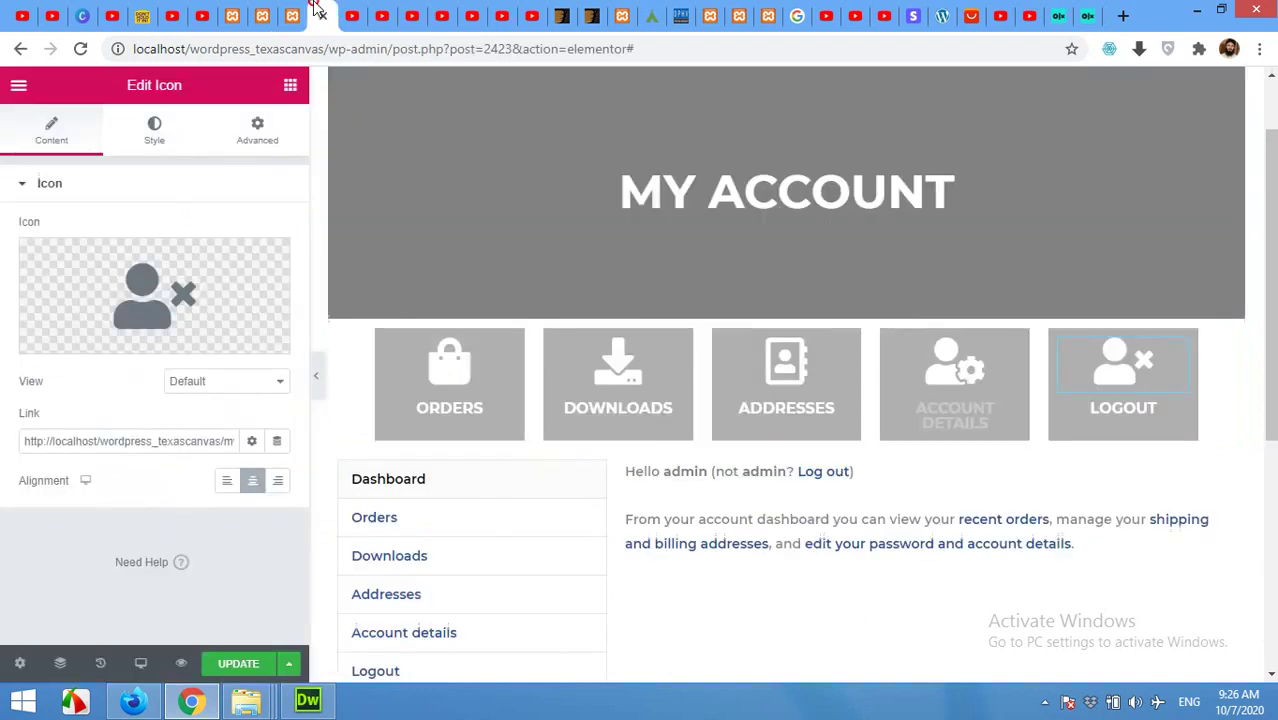
pyautogui.tripleClick(157, 440)
pyautogui.rightClick(155, 440)
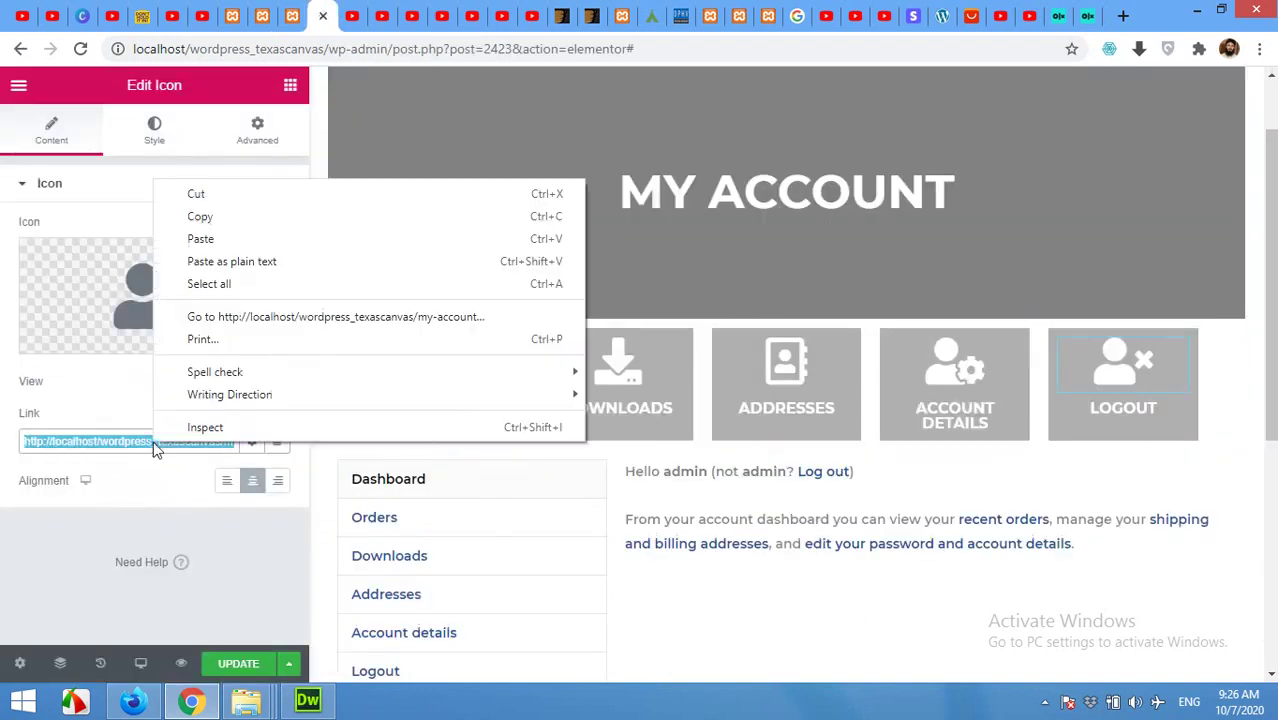
pyautogui.click(199, 241)
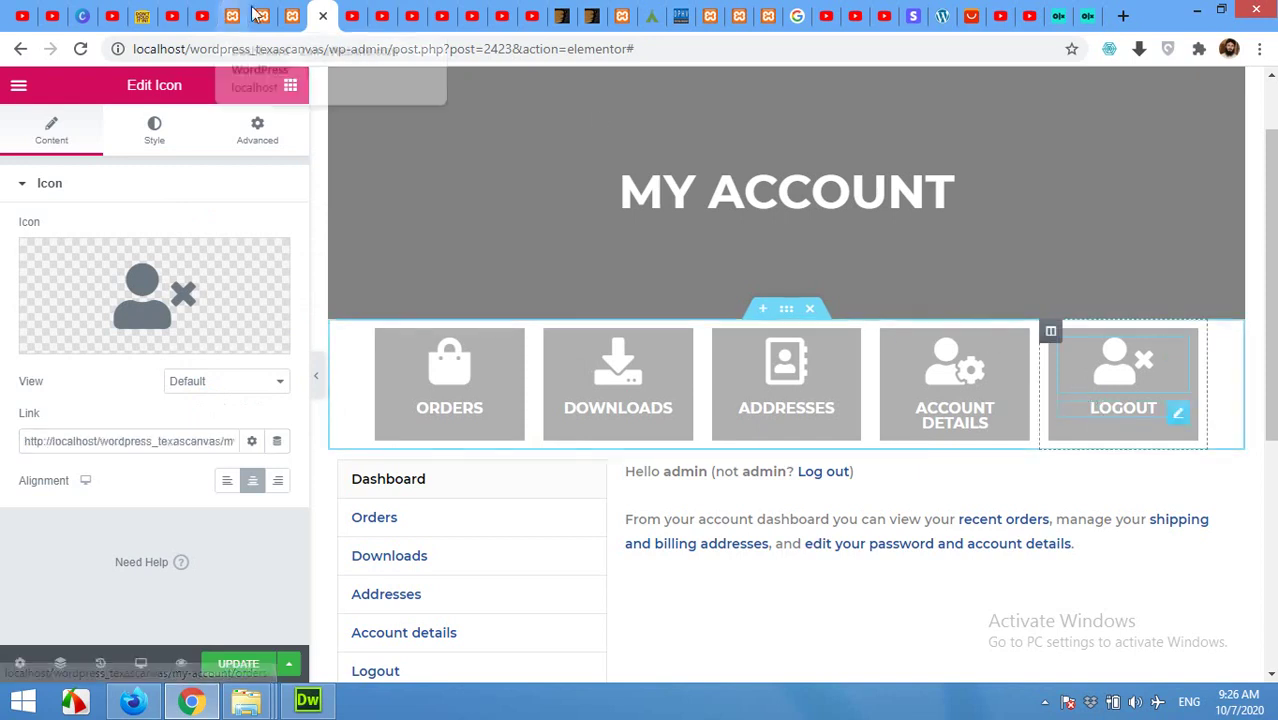
# Replace the Logout heading's link with the copied customer-logout address and update the page
pyautogui.click(292, 16)
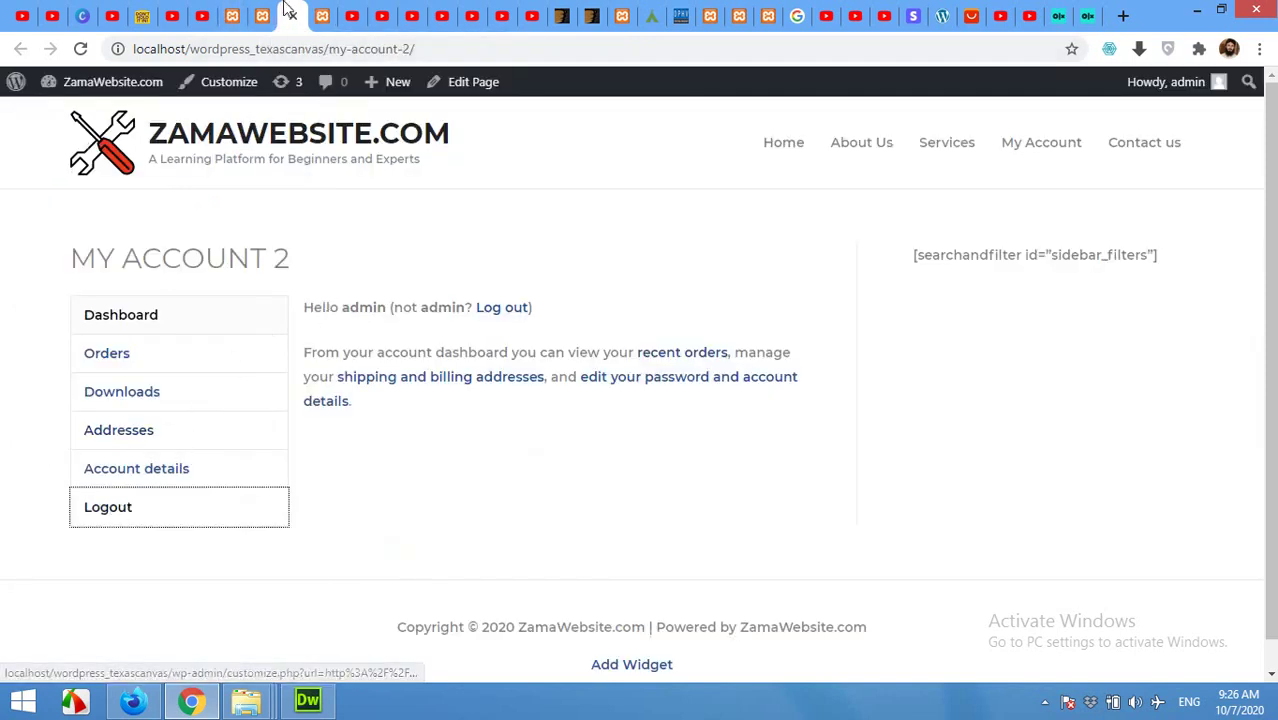
pyautogui.click(321, 16)
pyautogui.tripleClick(134, 375)
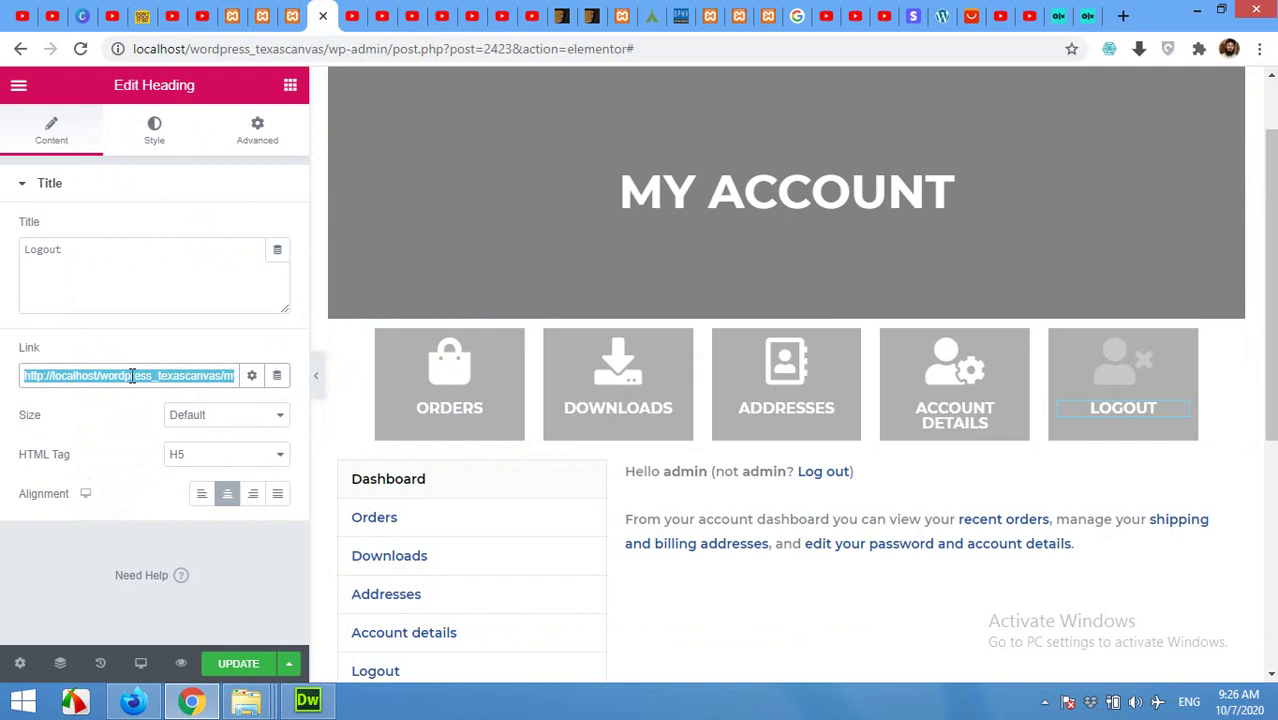
pyautogui.rightClick(132, 375)
pyautogui.click(177, 454)
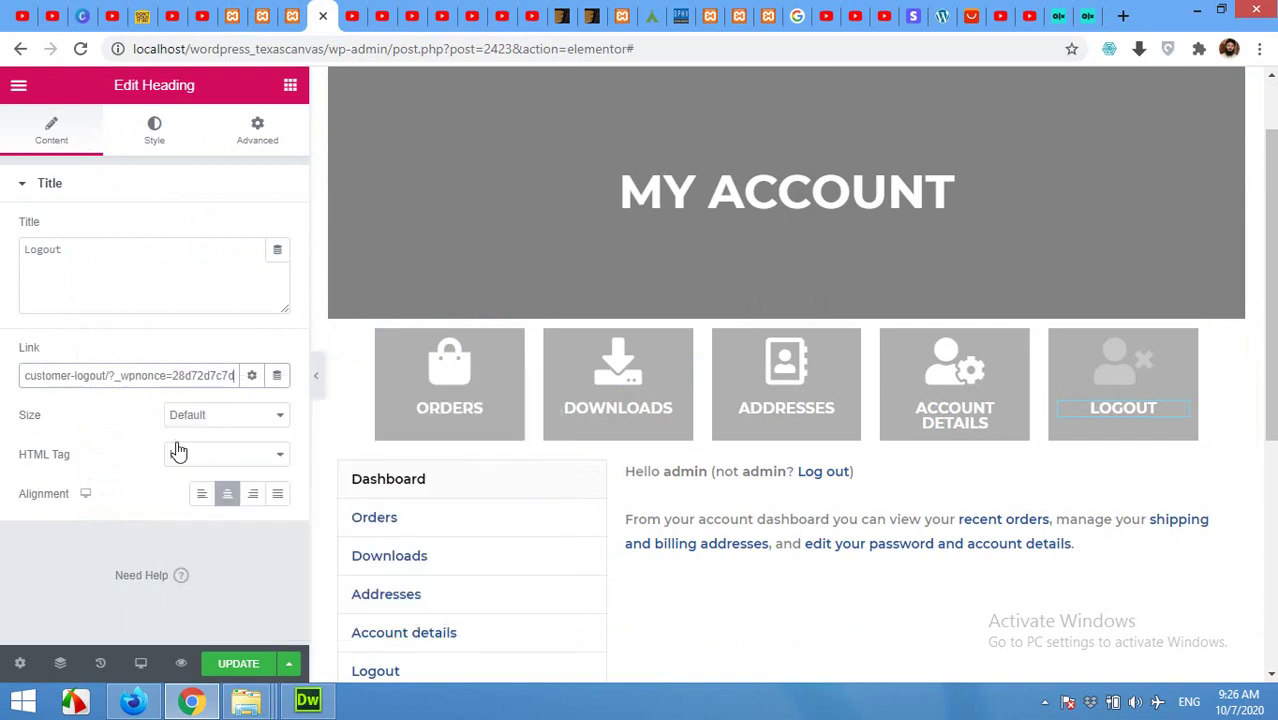
pyautogui.click(234, 664)
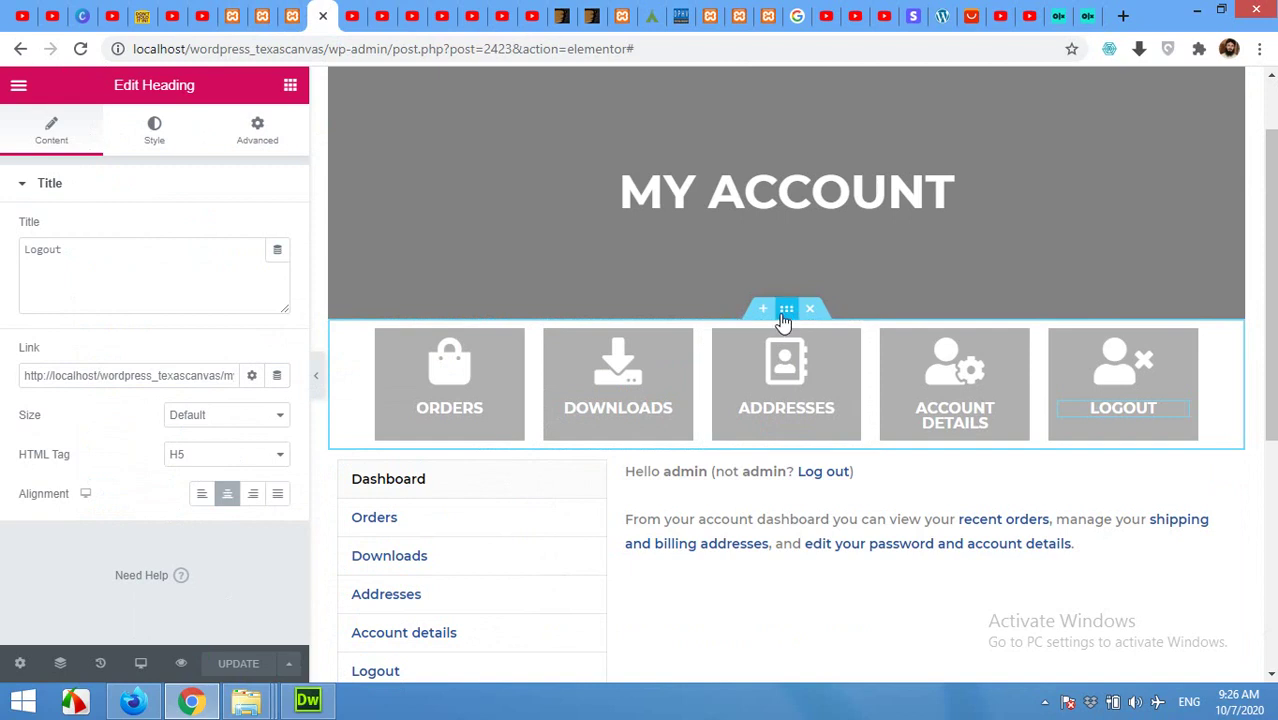
# Unlink the tile section's margin values, set its top margin to -60 px, and update the page
pyautogui.click(786, 309)
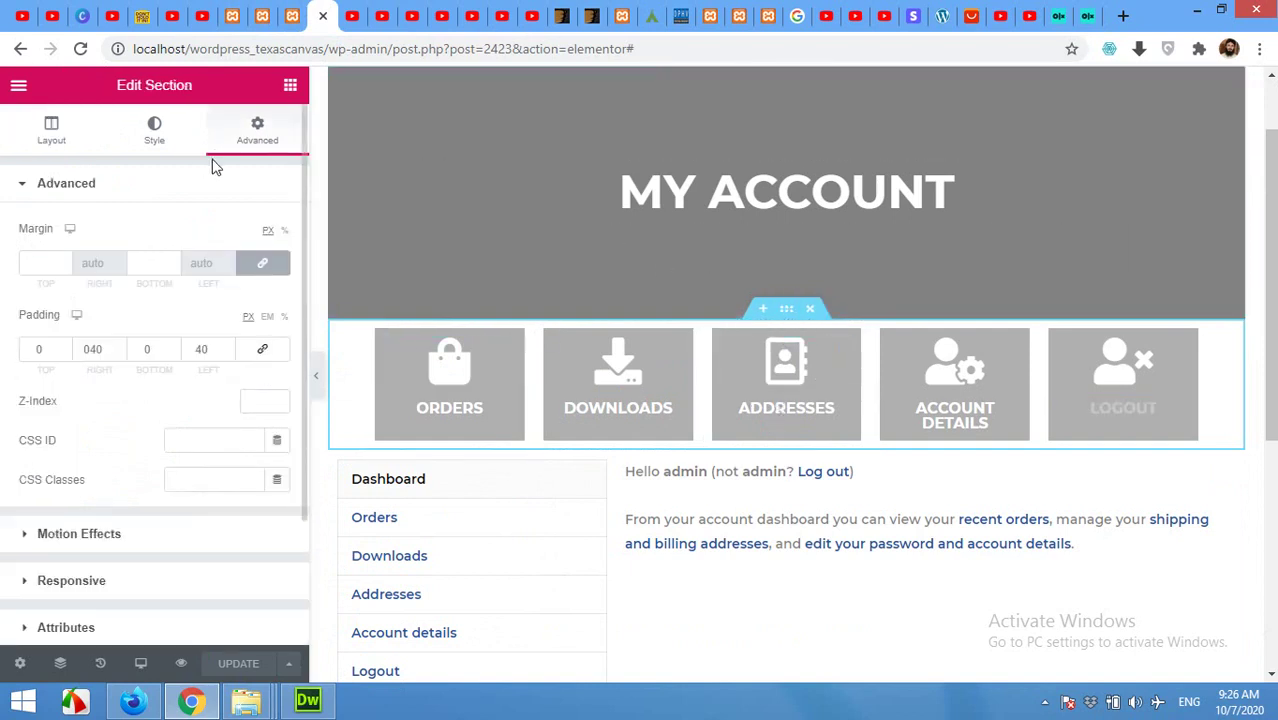
pyautogui.click(263, 266)
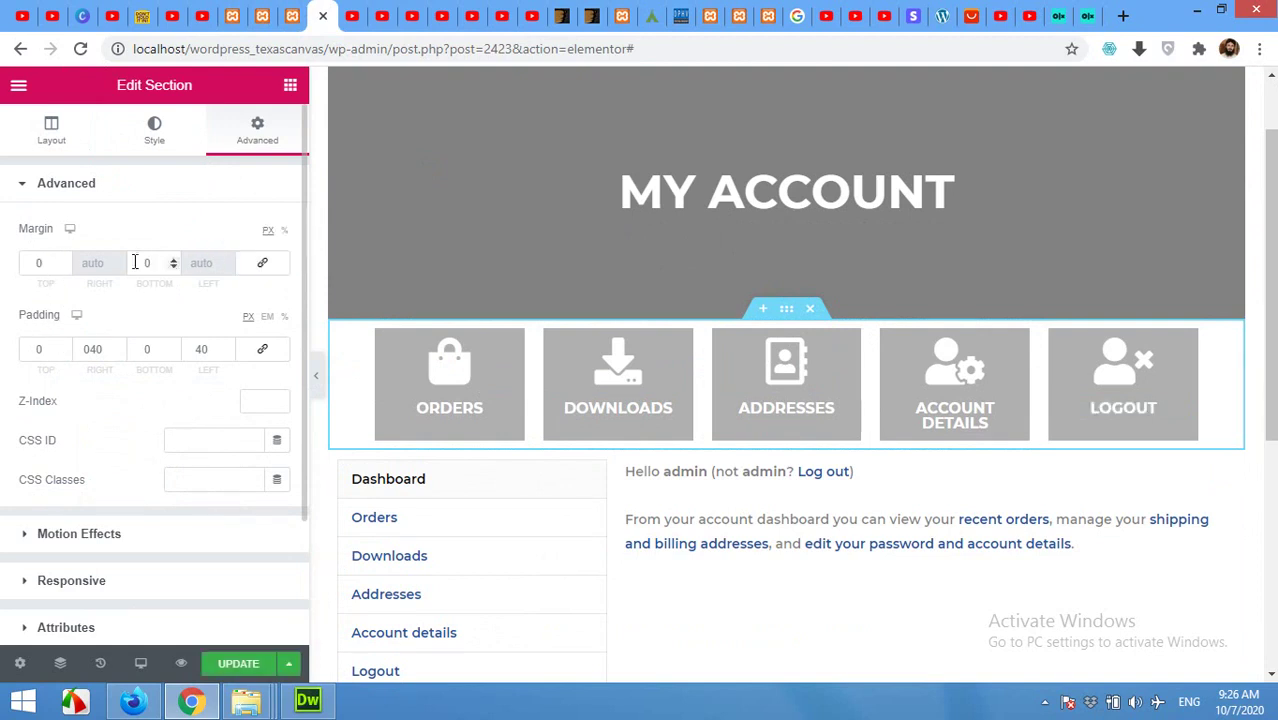
pyautogui.click(63, 268)
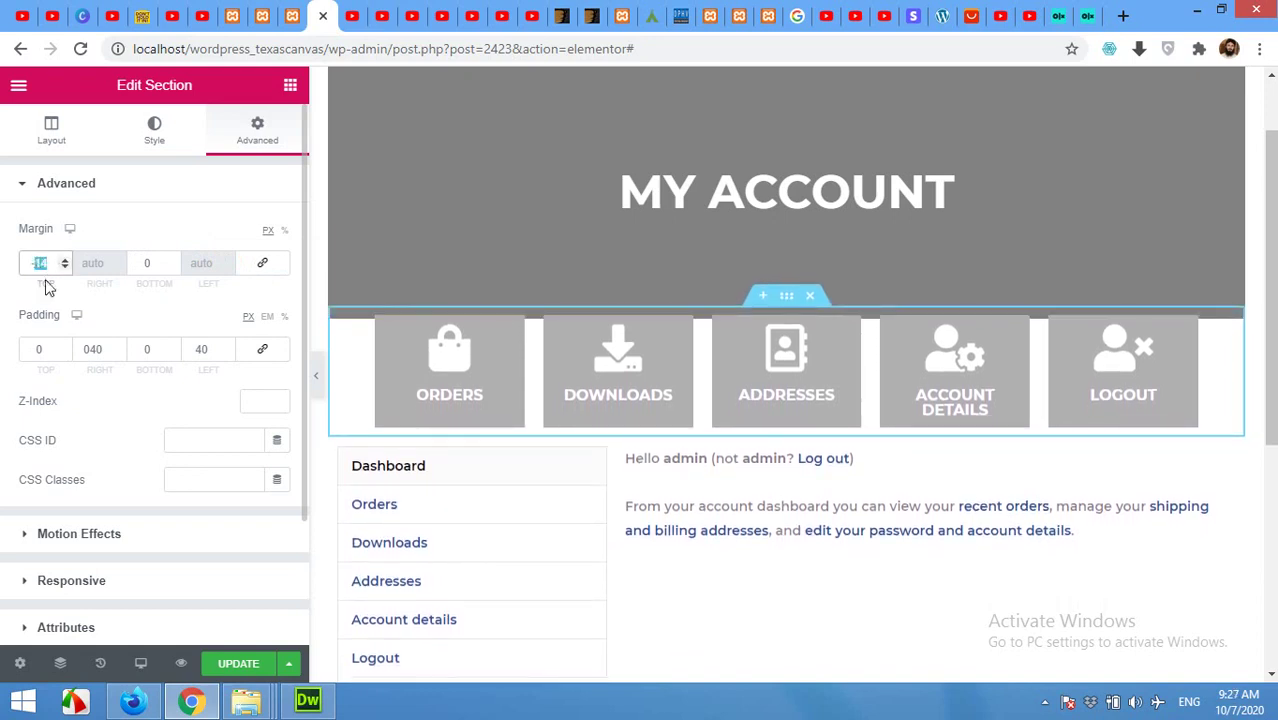
pyautogui.write('-60')
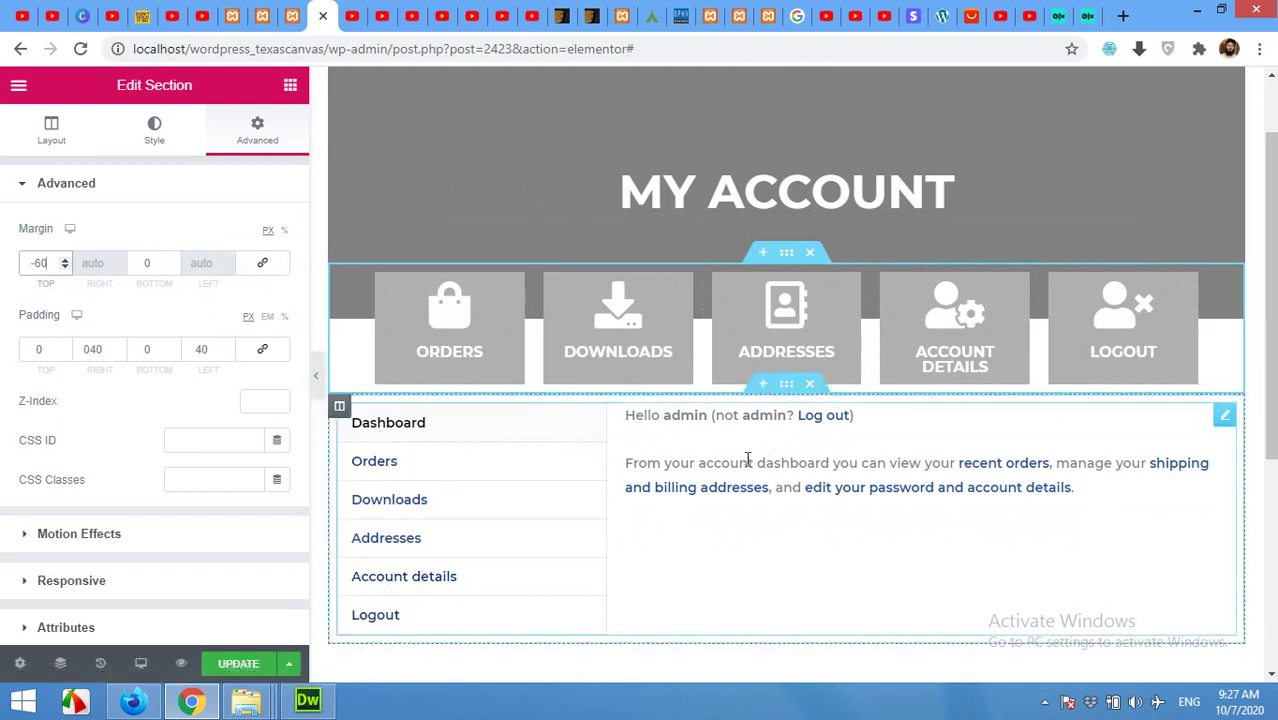
pyautogui.click(242, 665)
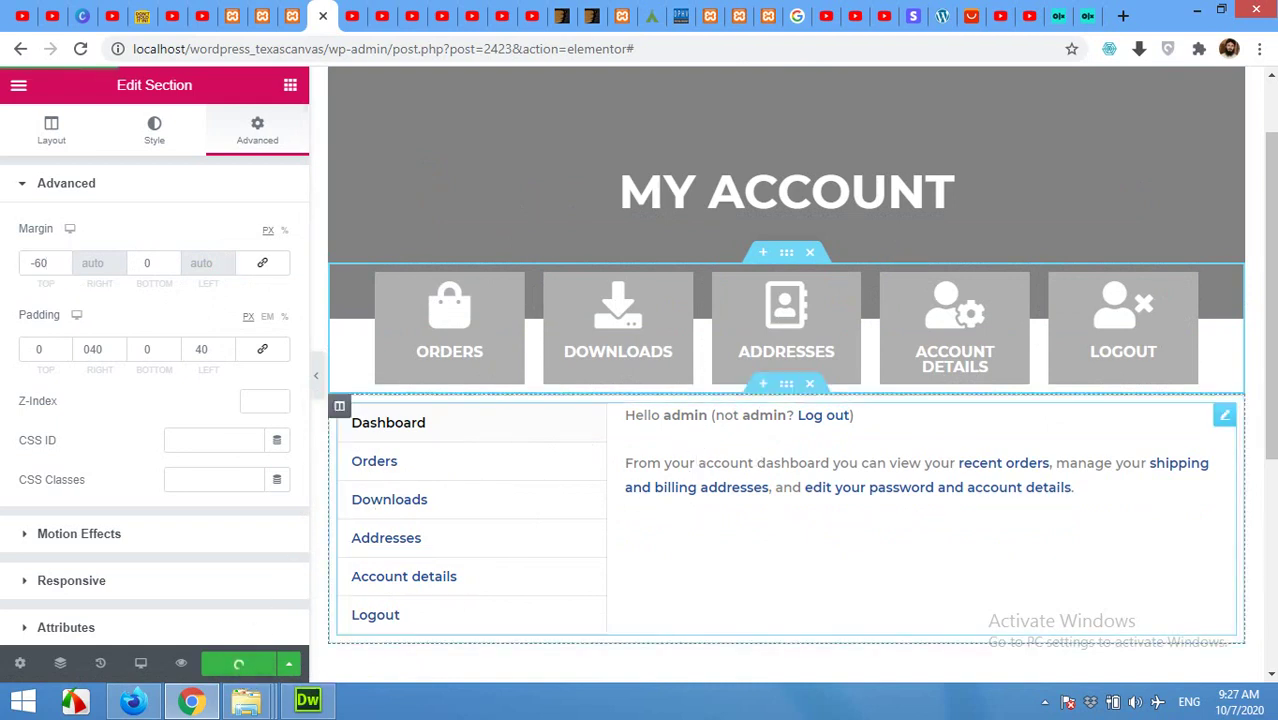
# Open the Customizer for the My Account 2 page in a new tab and go to its Additional CSS section
pyautogui.click(280, 15)
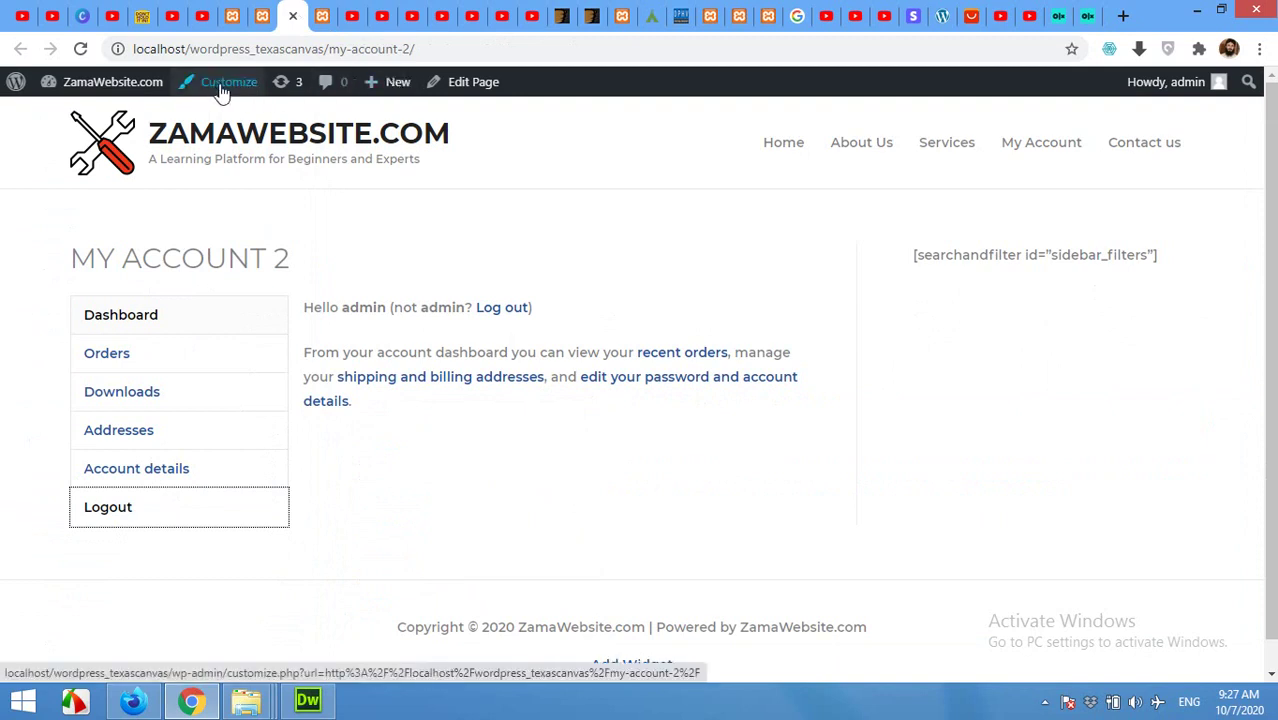
pyautogui.click(257, 16)
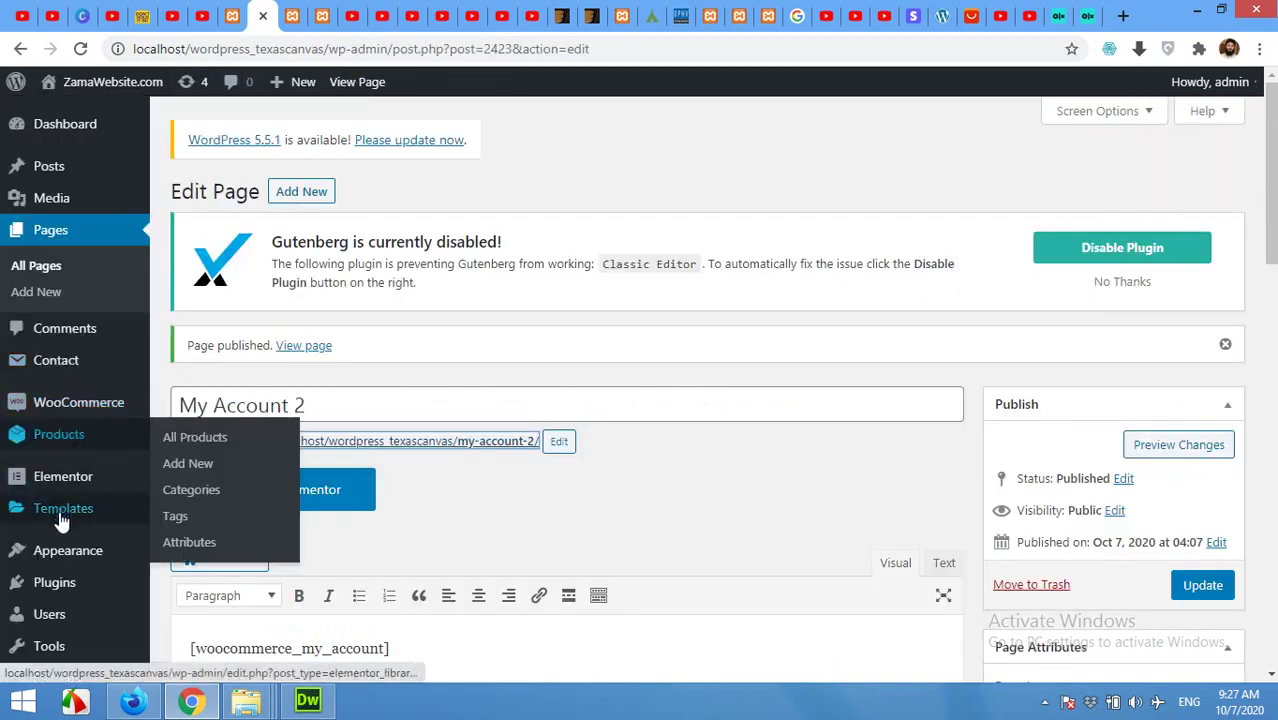
pyautogui.moveTo(25, 555)
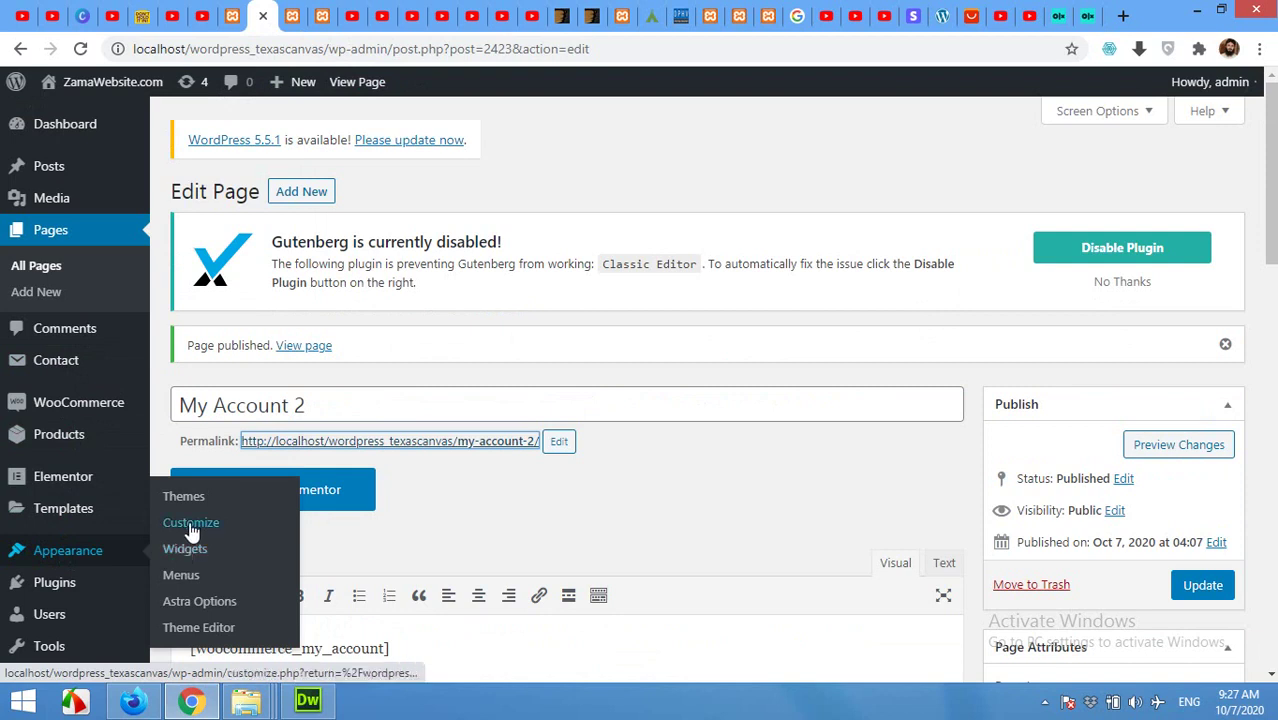
pyautogui.click(290, 16)
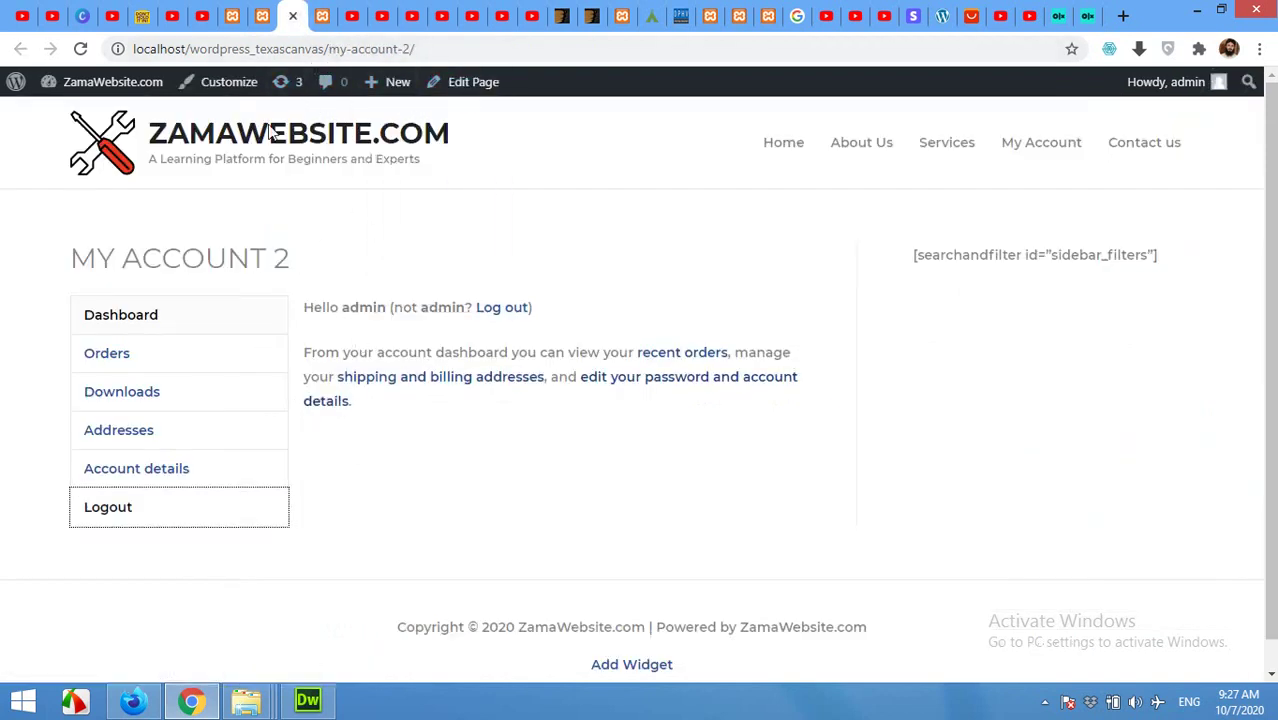
pyautogui.rightClick(249, 76)
pyautogui.click(264, 85)
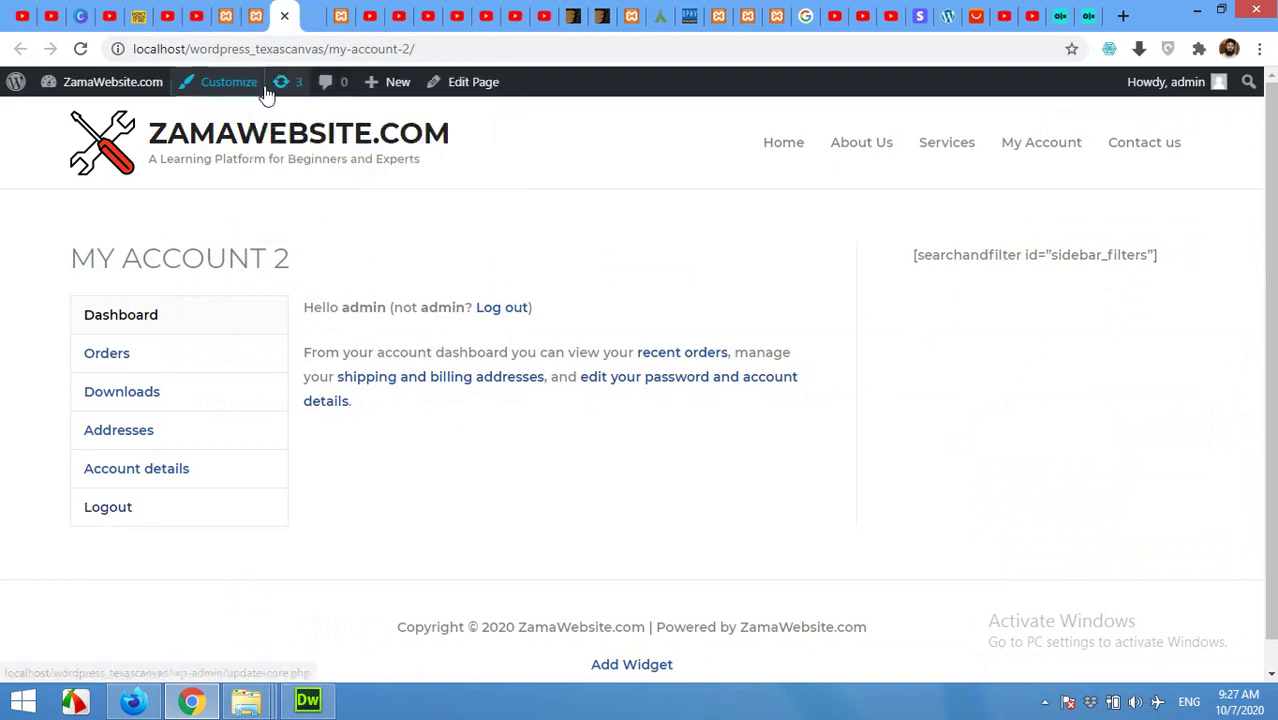
pyautogui.click(316, 14)
pyautogui.click(316, 12)
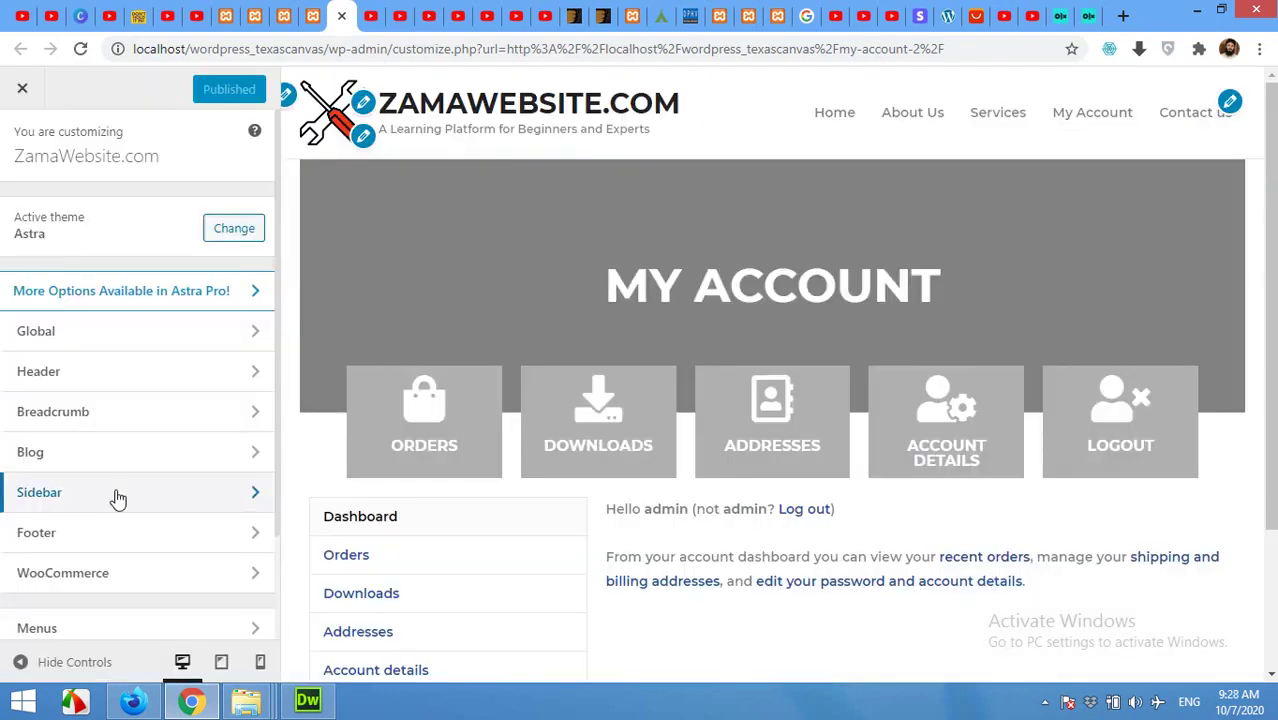
pyautogui.scroll(-2, 114, 499)
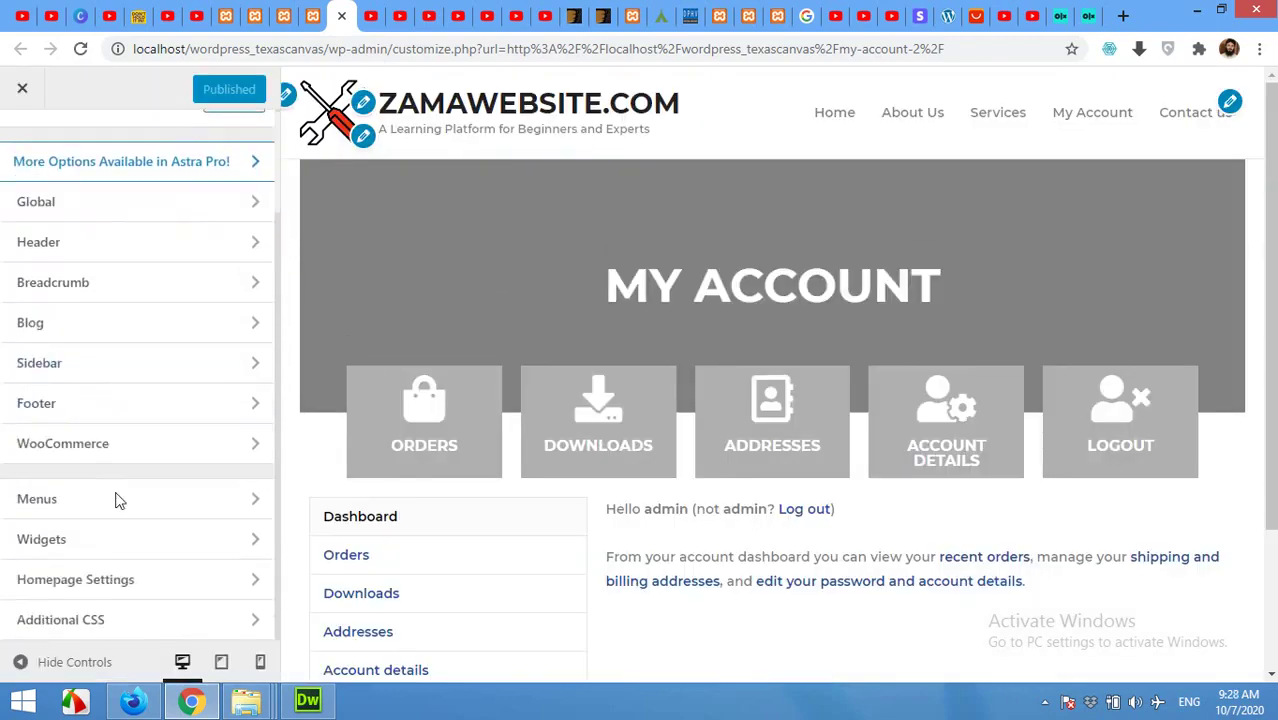
pyautogui.click(91, 621)
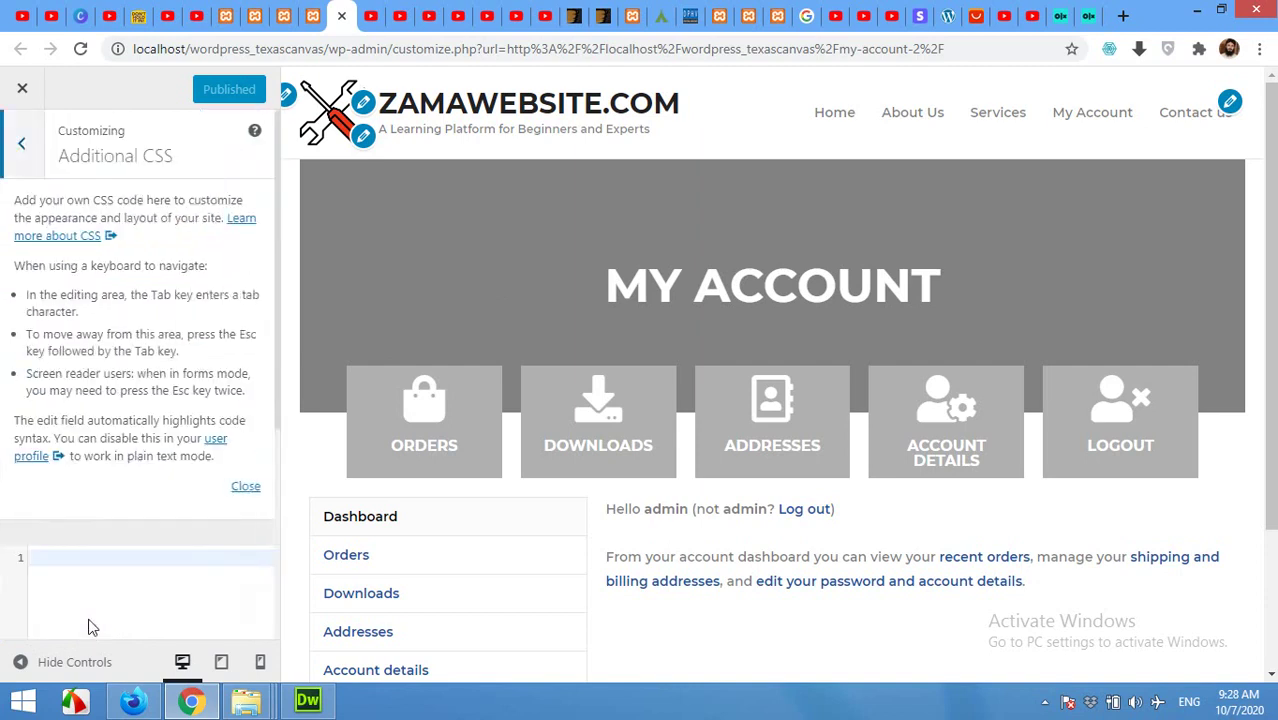
# Inspect the Dashboard link in the preview and trace it up to the nav element with class woocommerce-MyAccount-navigation
pyautogui.scroll(-2, 441, 430)
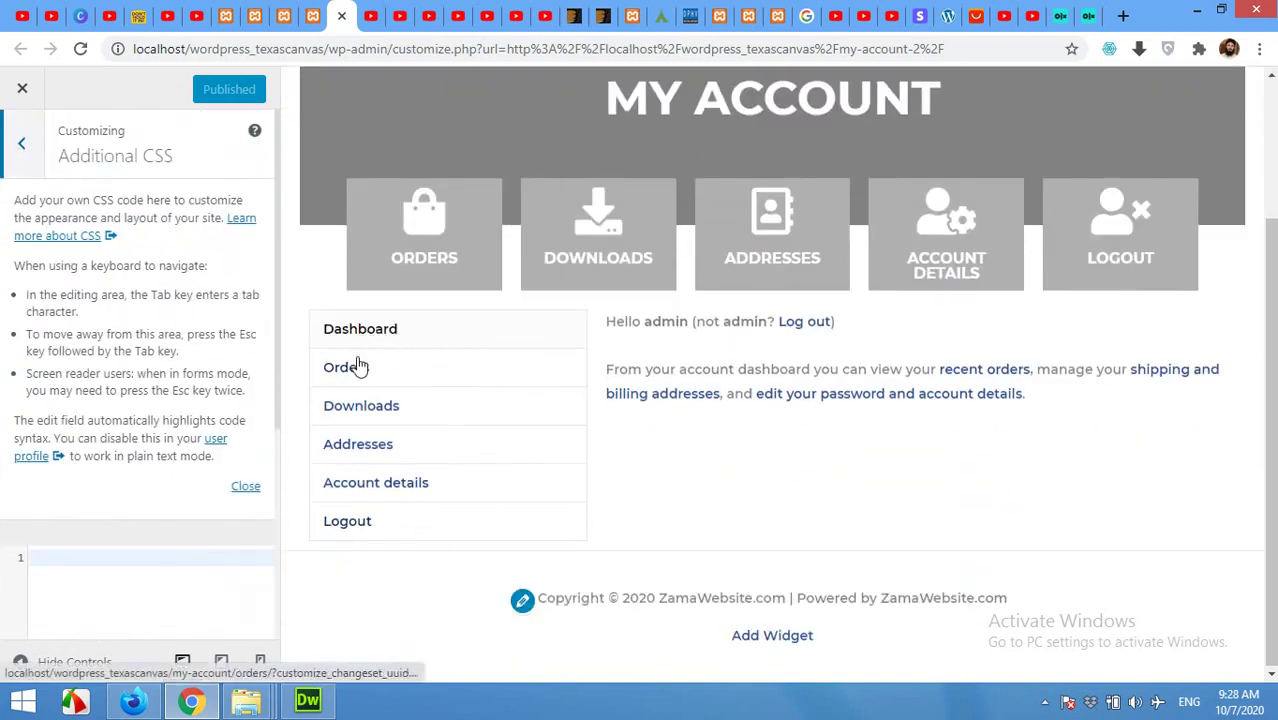
pyautogui.rightClick(349, 329)
pyautogui.click(394, 474)
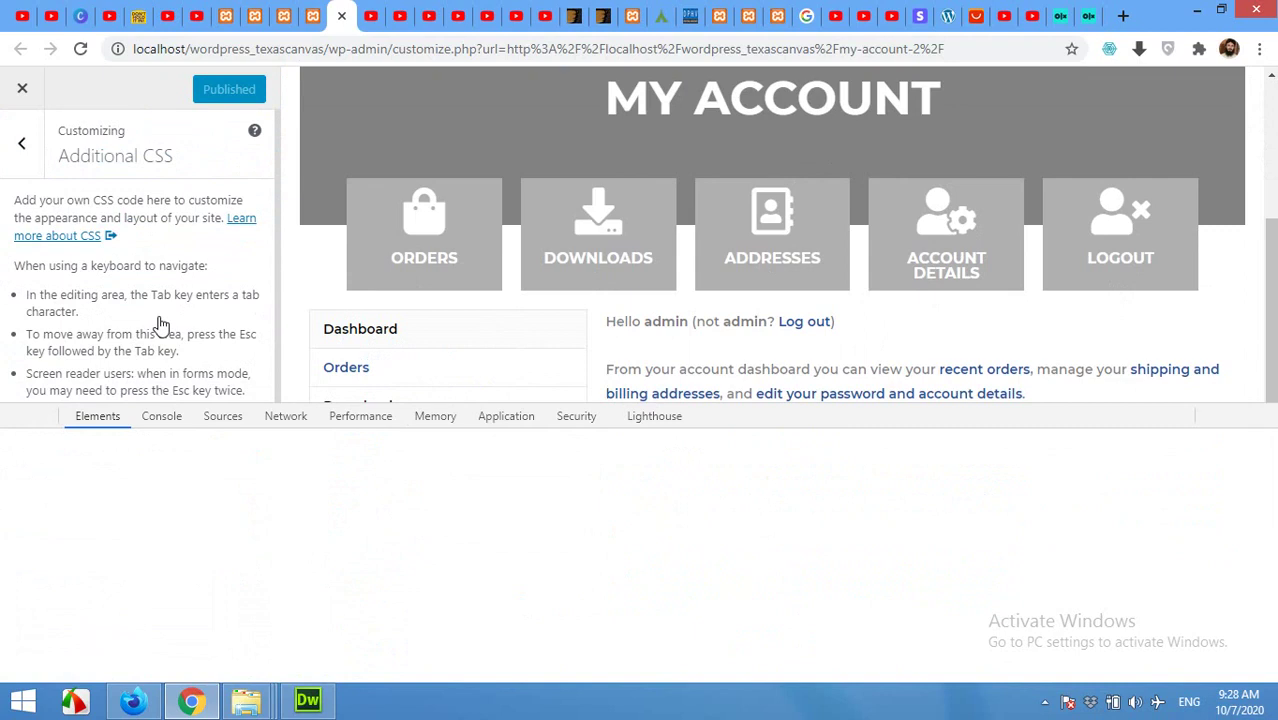
pyautogui.scroll(-2, 160, 325)
pyautogui.scroll(-2, 168, 336)
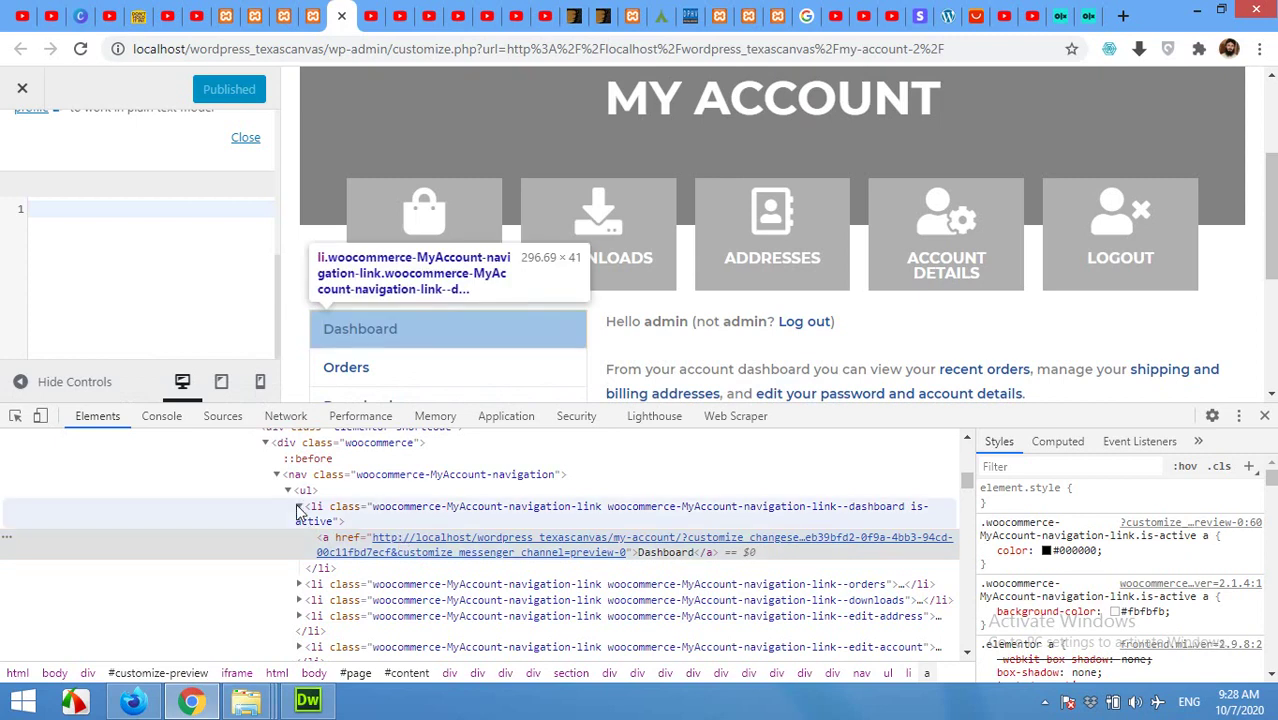
pyautogui.click(298, 508)
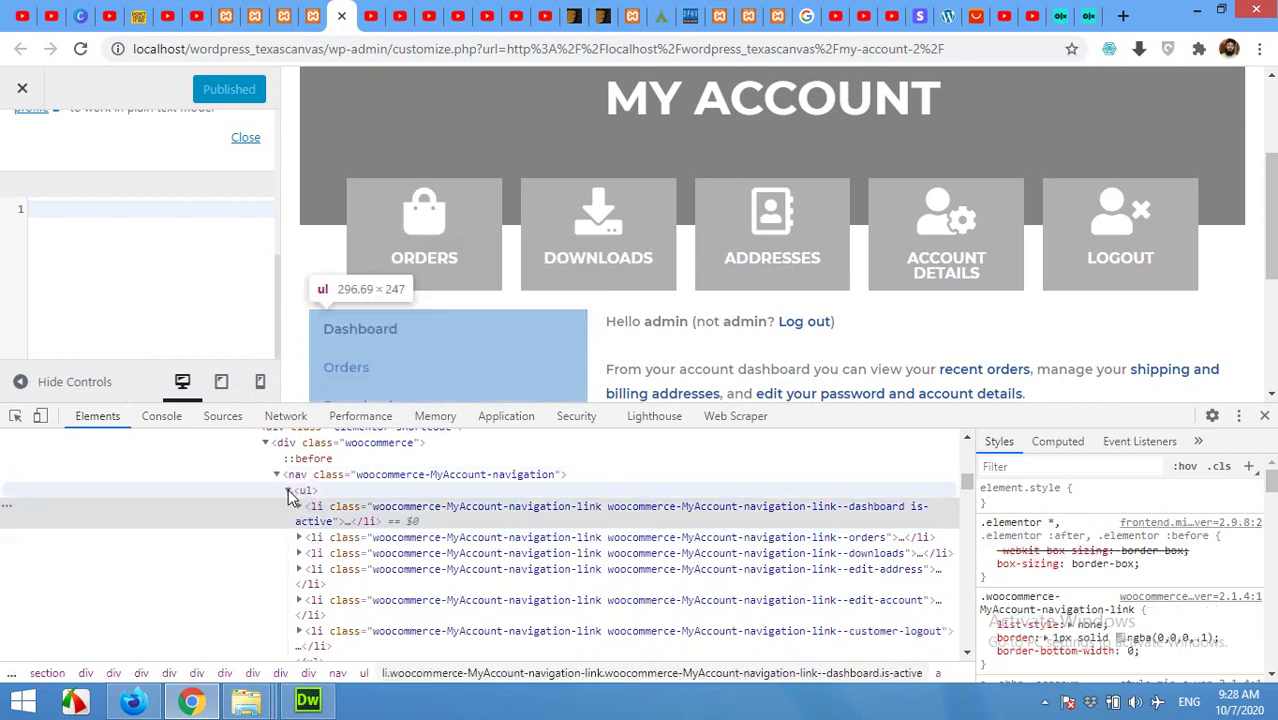
pyautogui.click(289, 492)
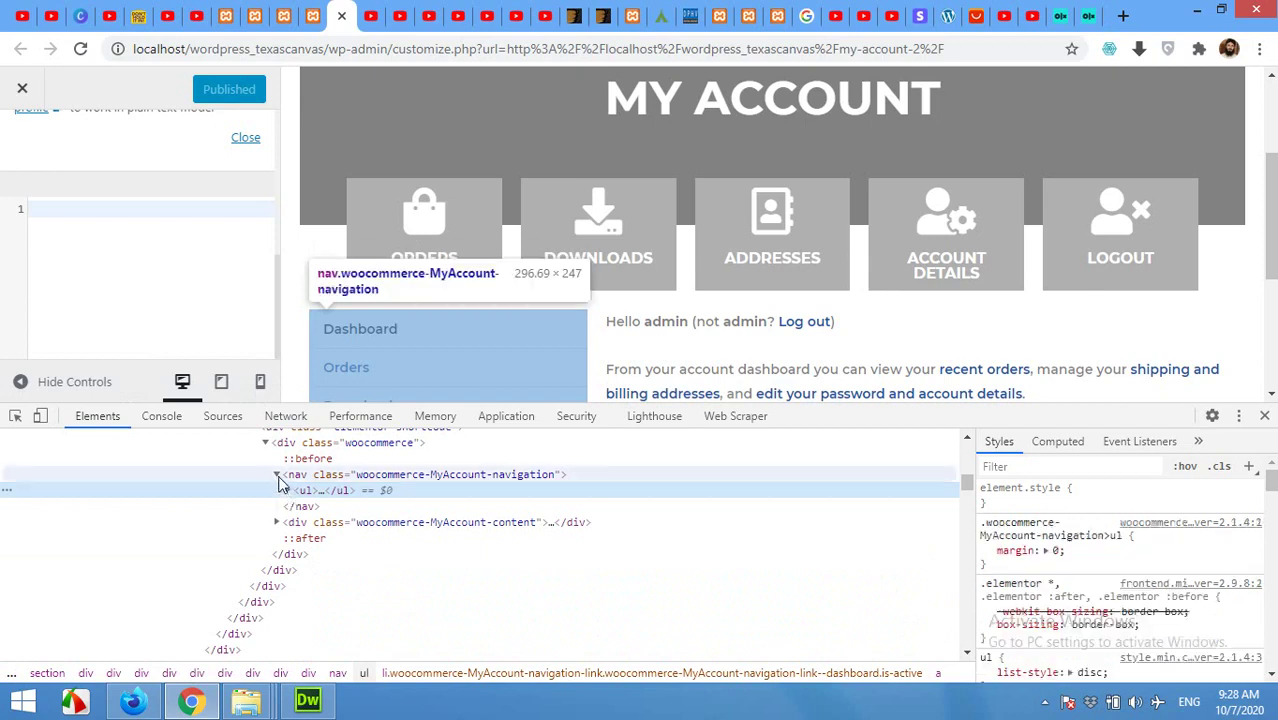
pyautogui.click(278, 476)
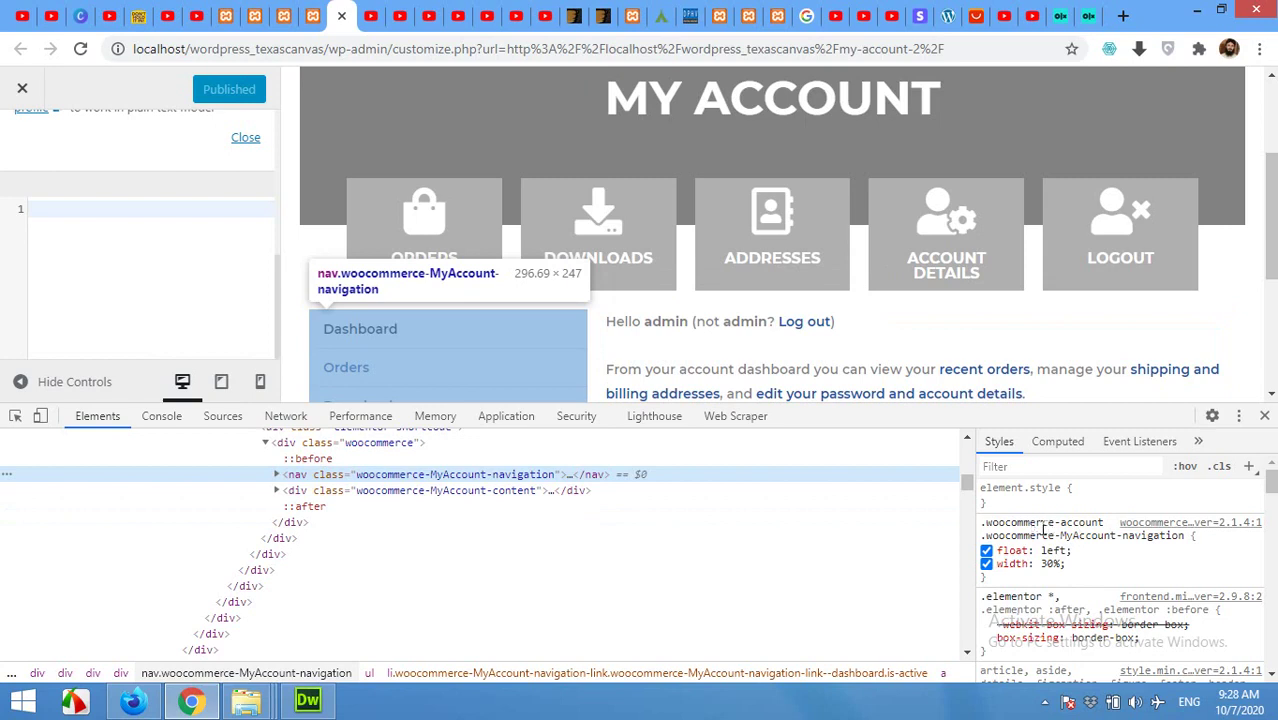
# Copy the selector .woocommerce-account .woocommerce-MyAccount-navigation from the inspected styles into the Additional CSS editor
pyautogui.click(1040, 528)
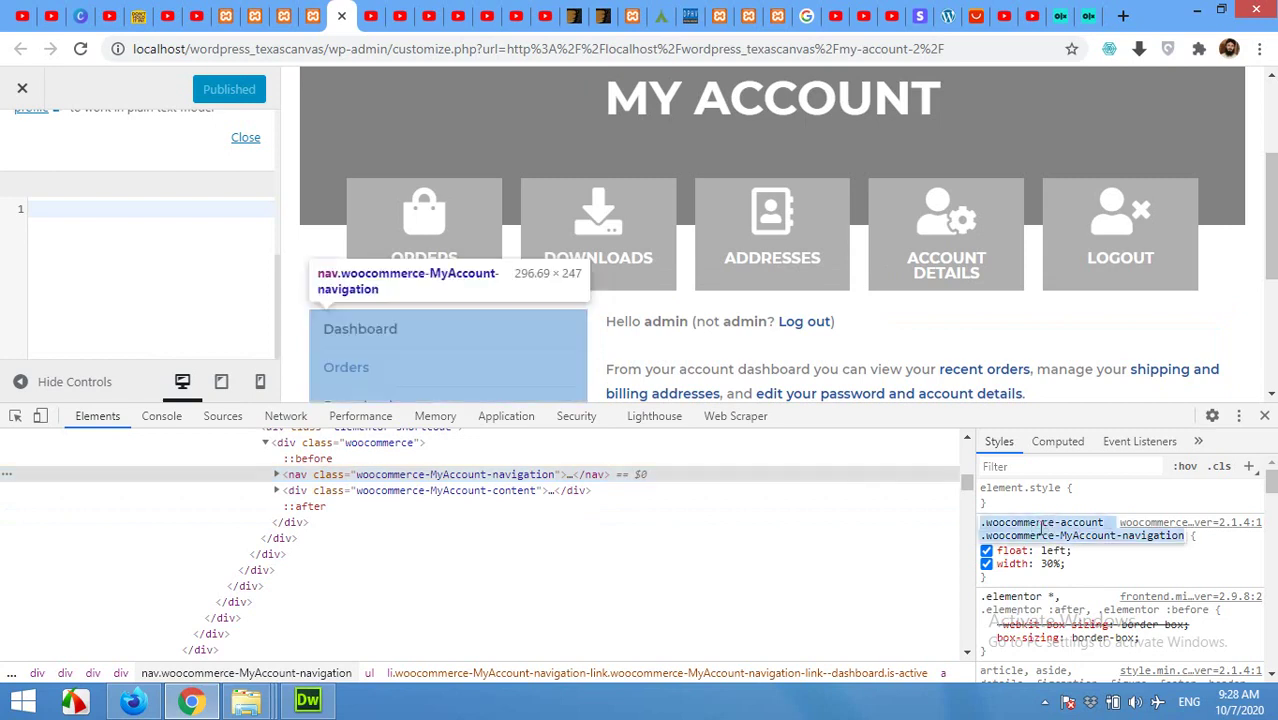
pyautogui.rightClick(1043, 535)
pyautogui.click(1077, 390)
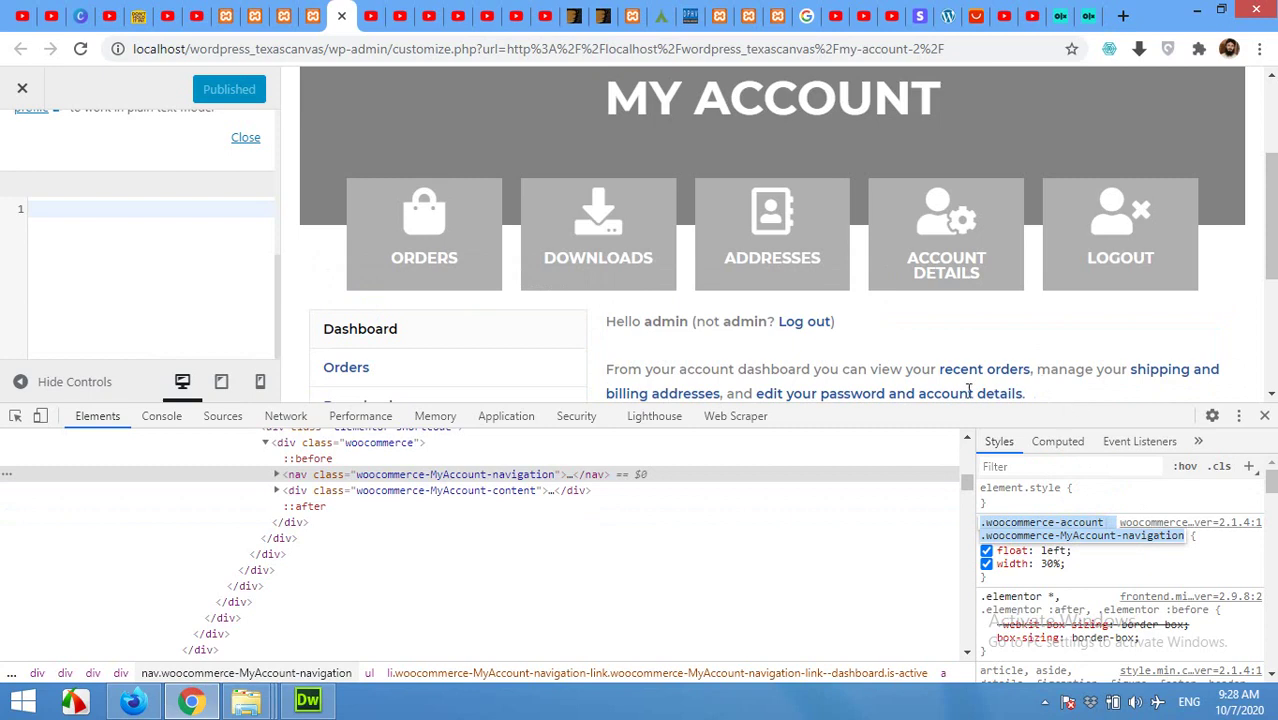
pyautogui.rightClick(107, 215)
pyautogui.click(173, 330)
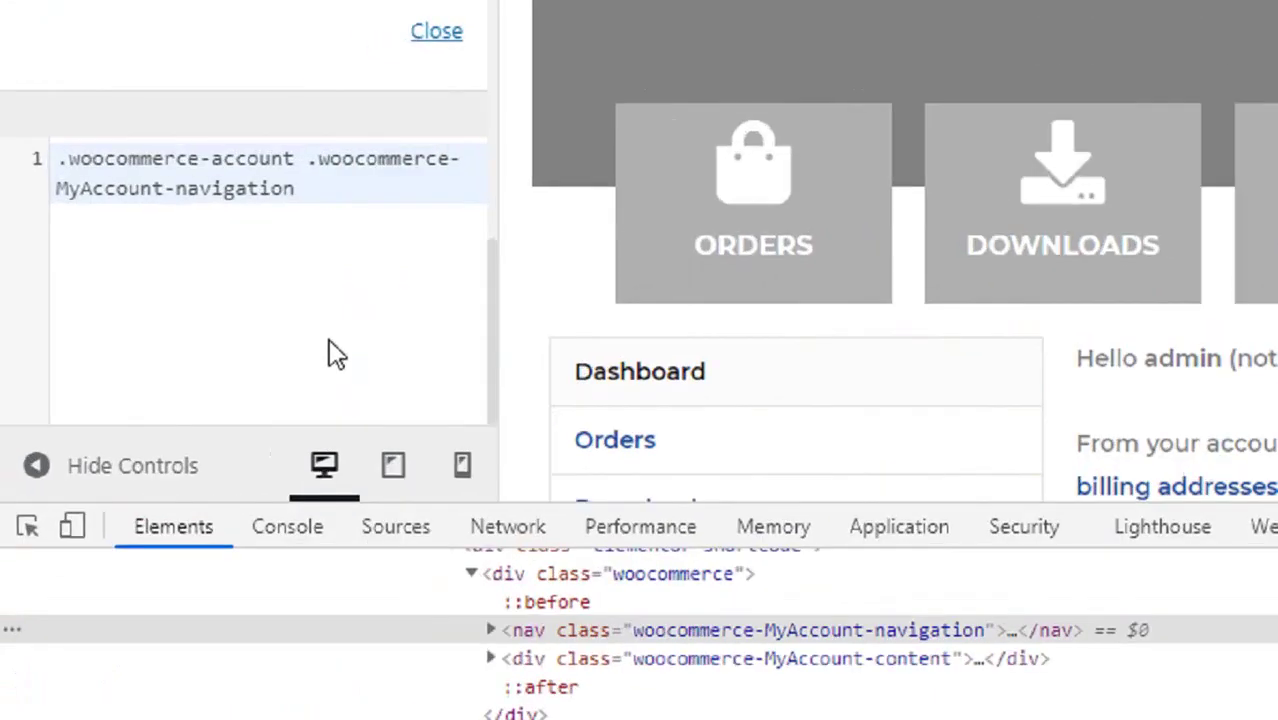
# Complete the navigation selector's CSS rule with display:none; to hide the default account menu
pyautogui.click(190, 225)
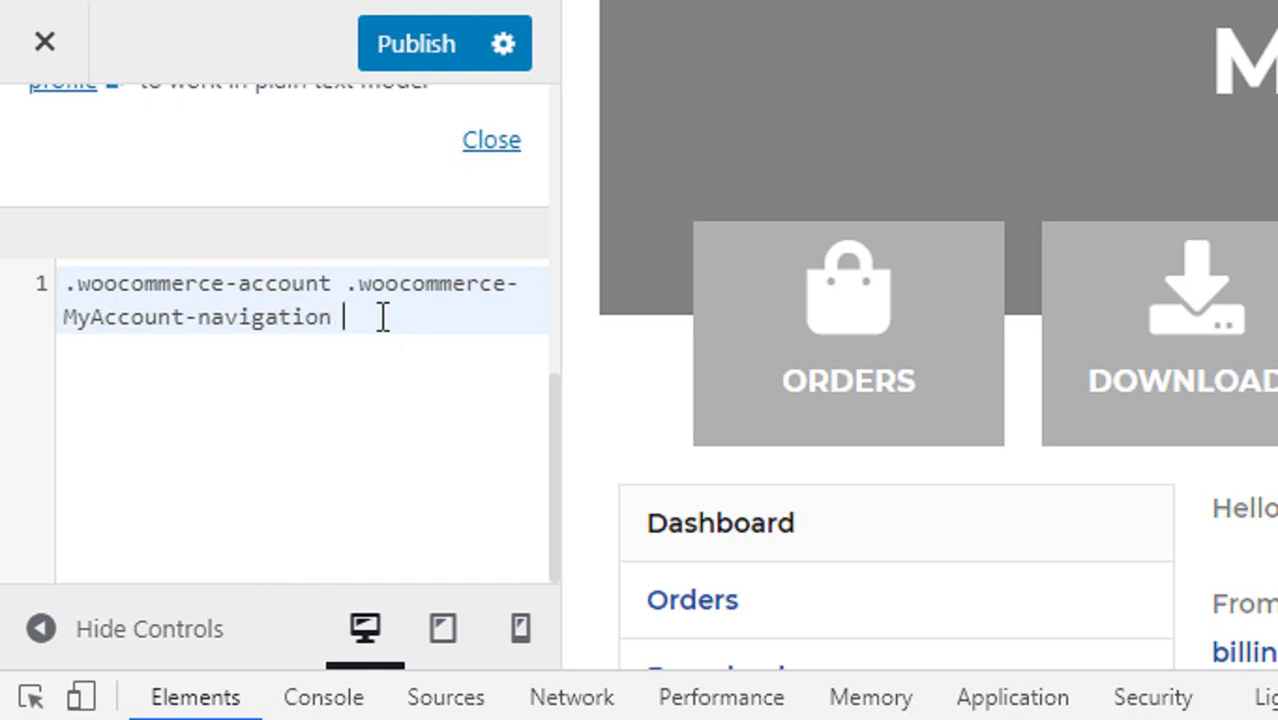
pyautogui.write('{')
pyautogui.press('Return')
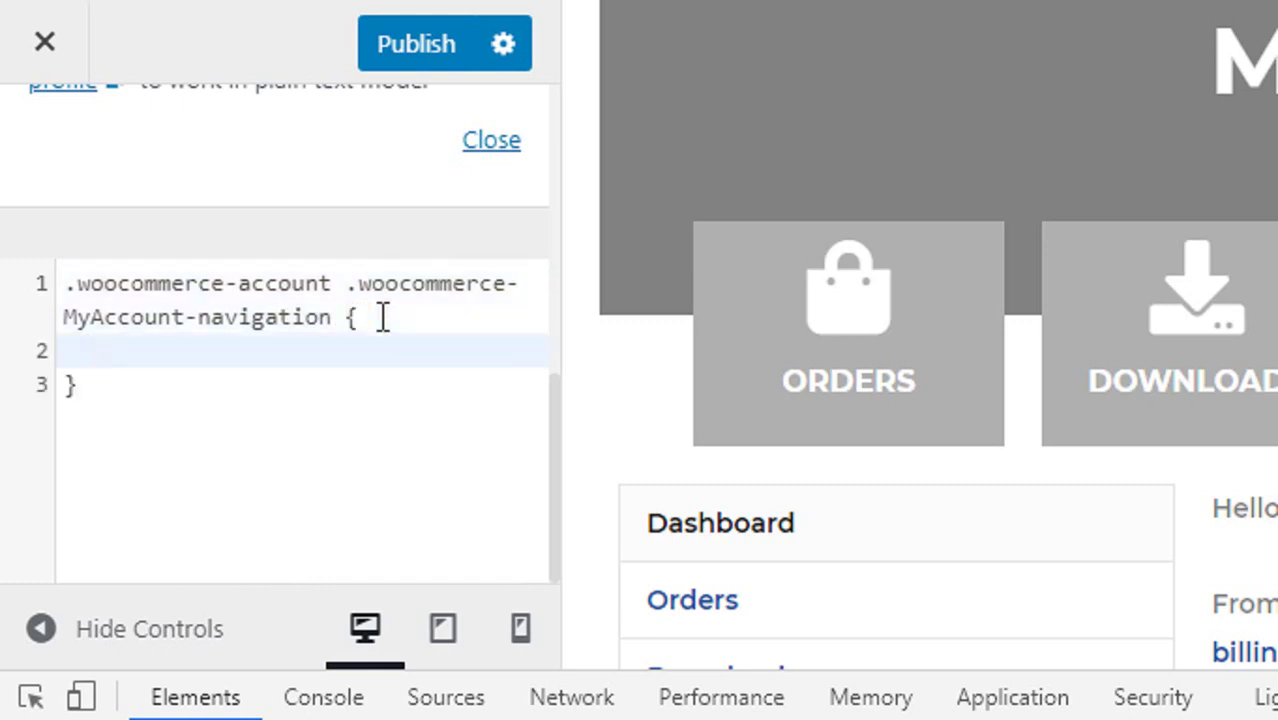
pyautogui.write('dis')
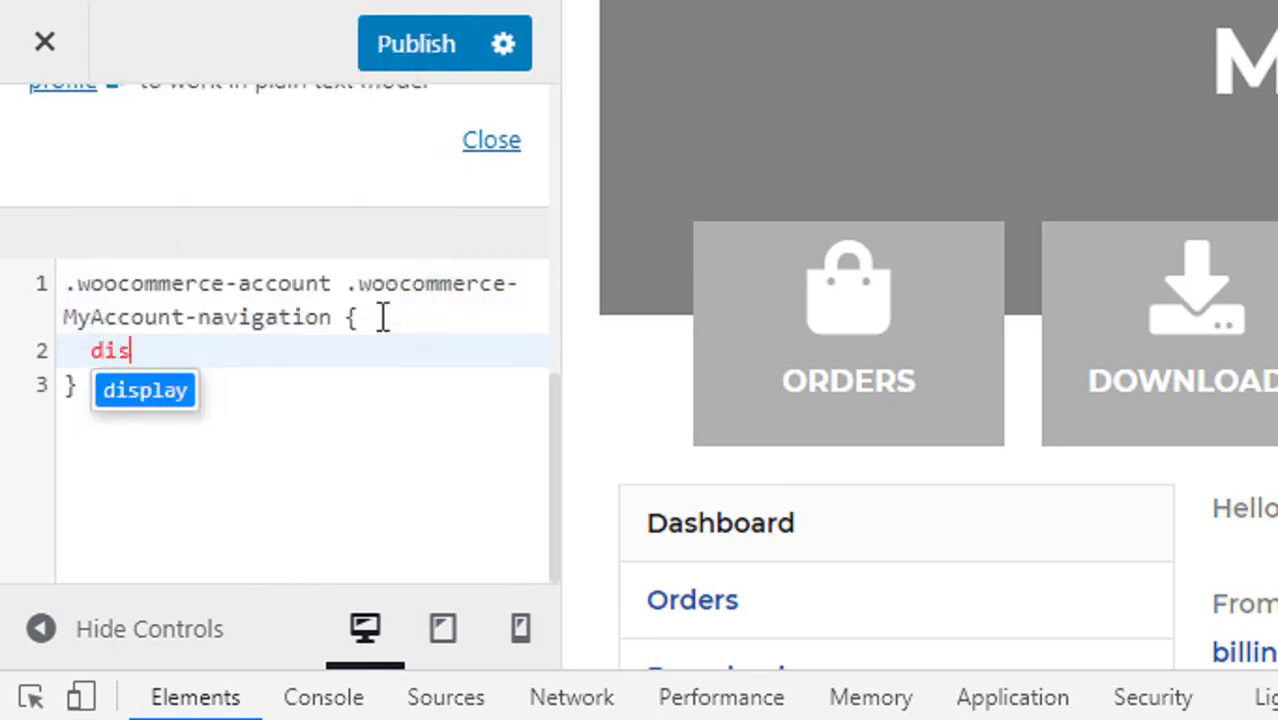
pyautogui.write('play:no')
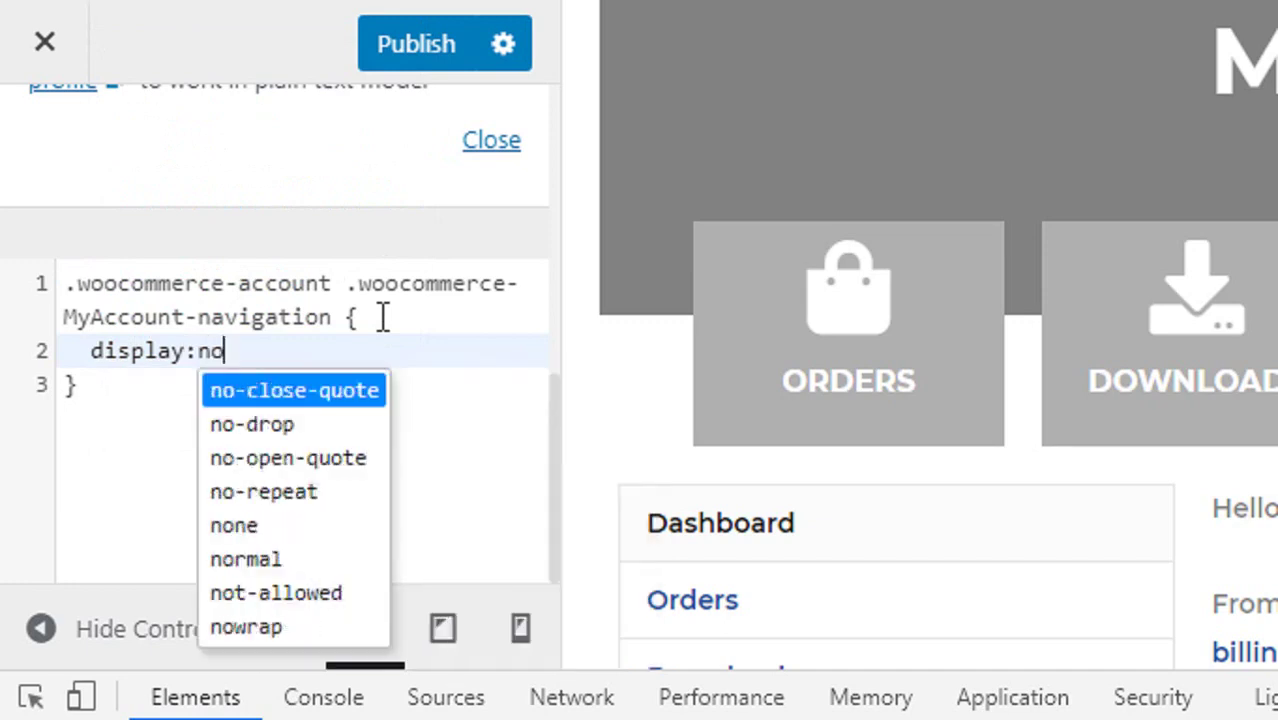
pyautogui.write('ne;')
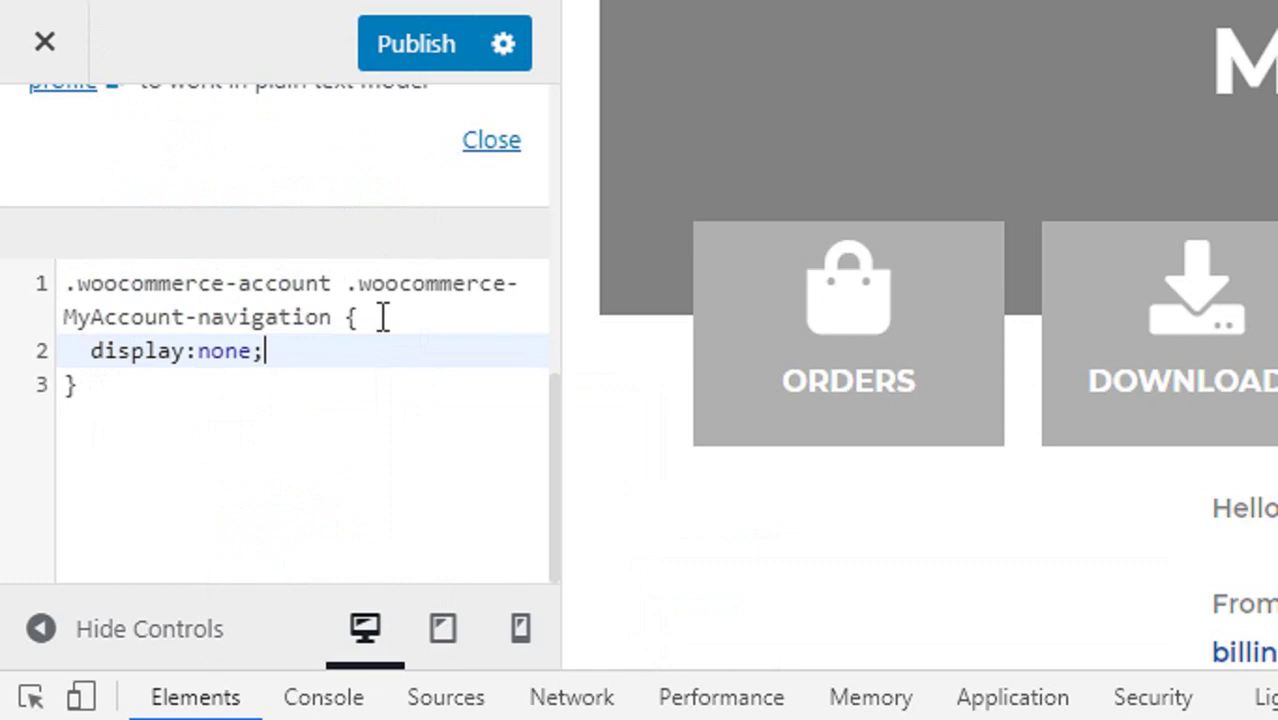
pyautogui.click(172, 385)
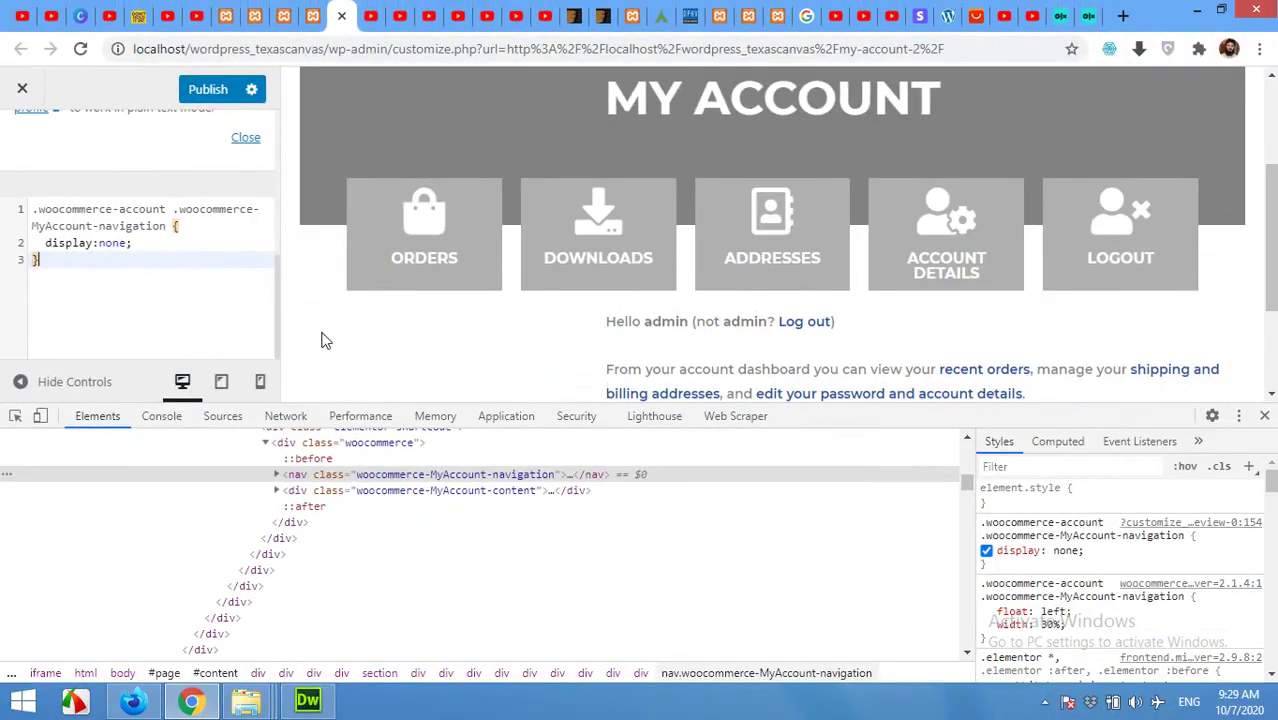
# Inspect the greeting text in the preview and select its parent div with class woocommerce-MyAccount-content
pyautogui.scroll(-1, 475, 292)
pyautogui.scroll(1, 490, 286)
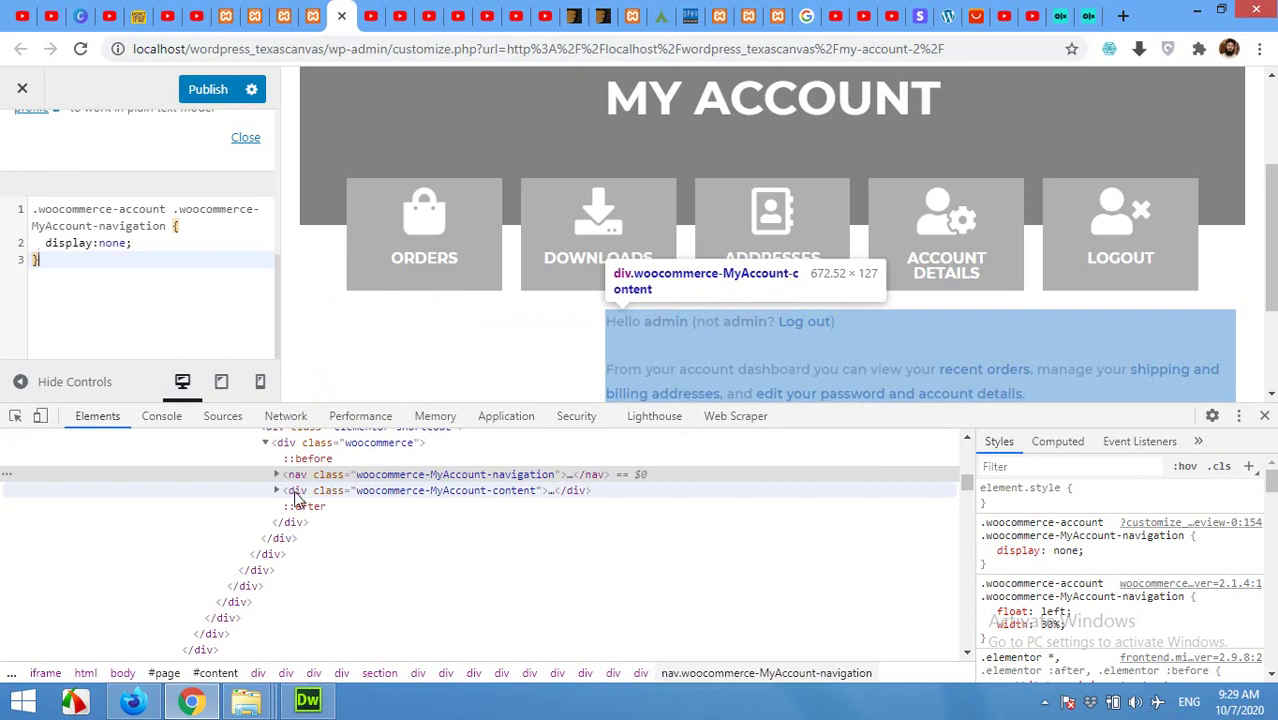
pyautogui.rightClick(627, 322)
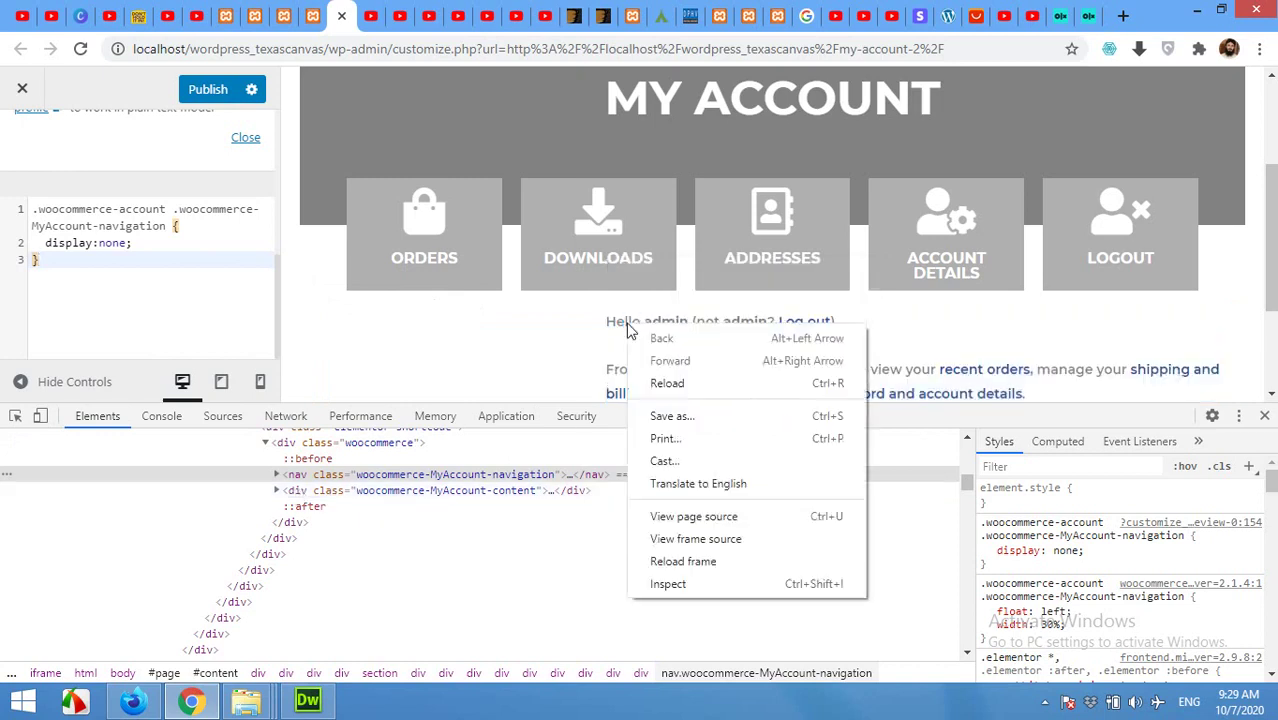
pyautogui.click(667, 584)
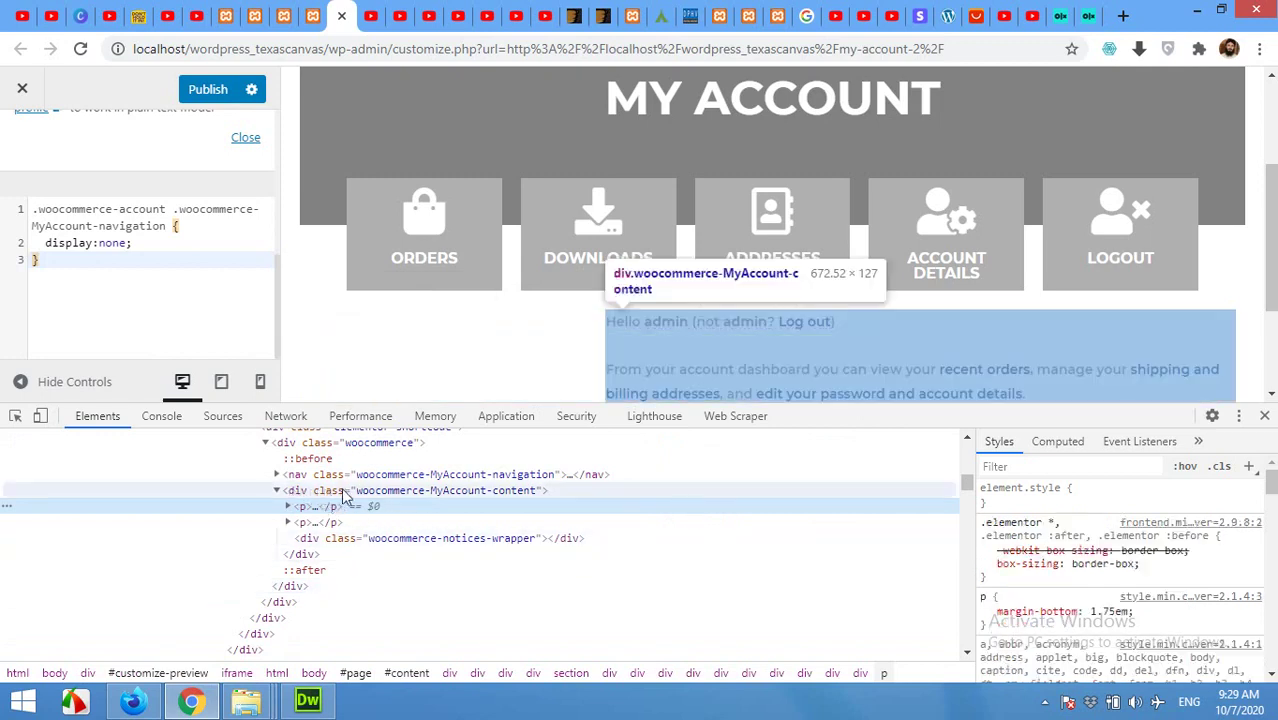
pyautogui.click(298, 492)
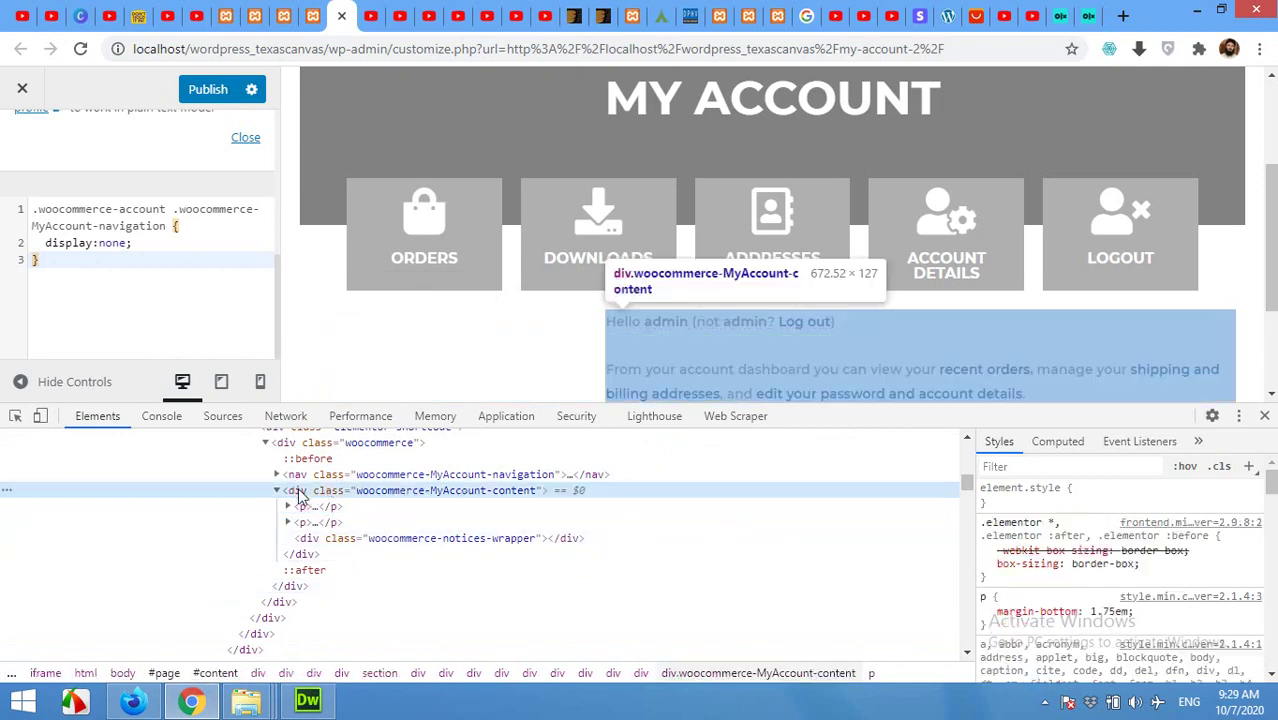
# Copy the selector .woocommerce-account .woocommerce-MyAccount-content from the inspected styles into the Additional CSS editor, below the navigation rule
pyautogui.click(1025, 522)
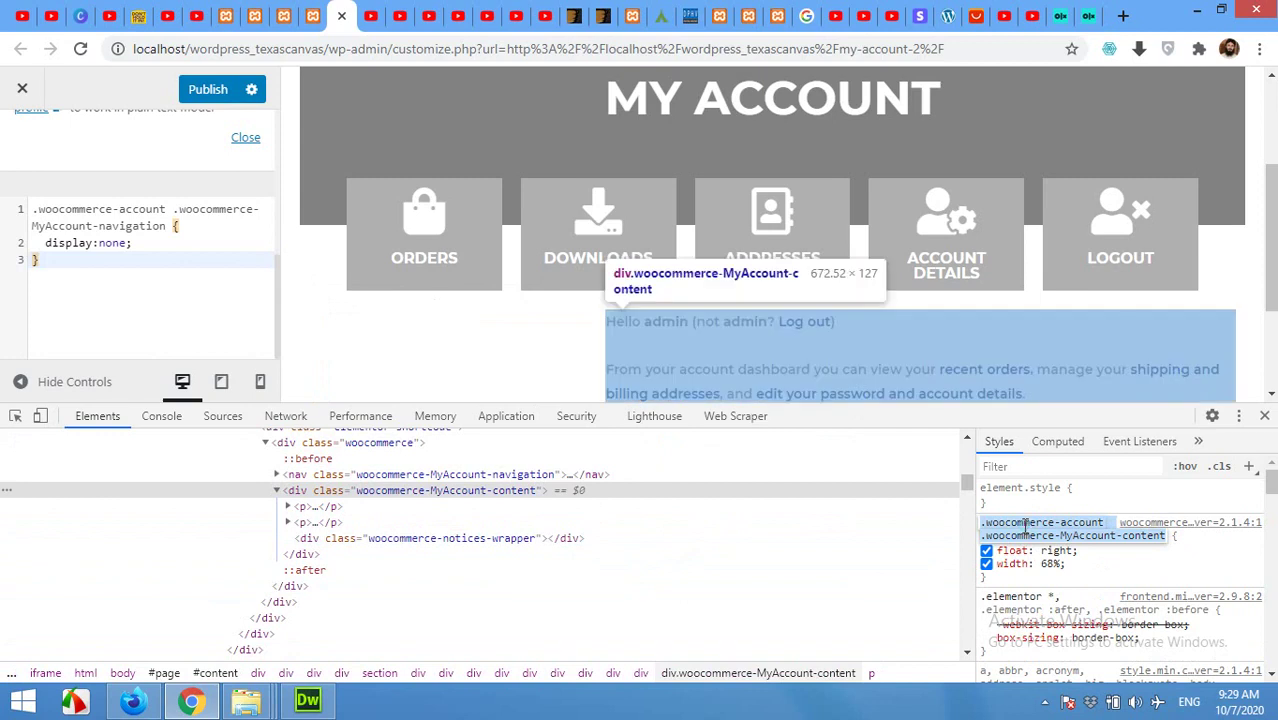
pyautogui.rightClick(1025, 522)
pyautogui.click(1092, 390)
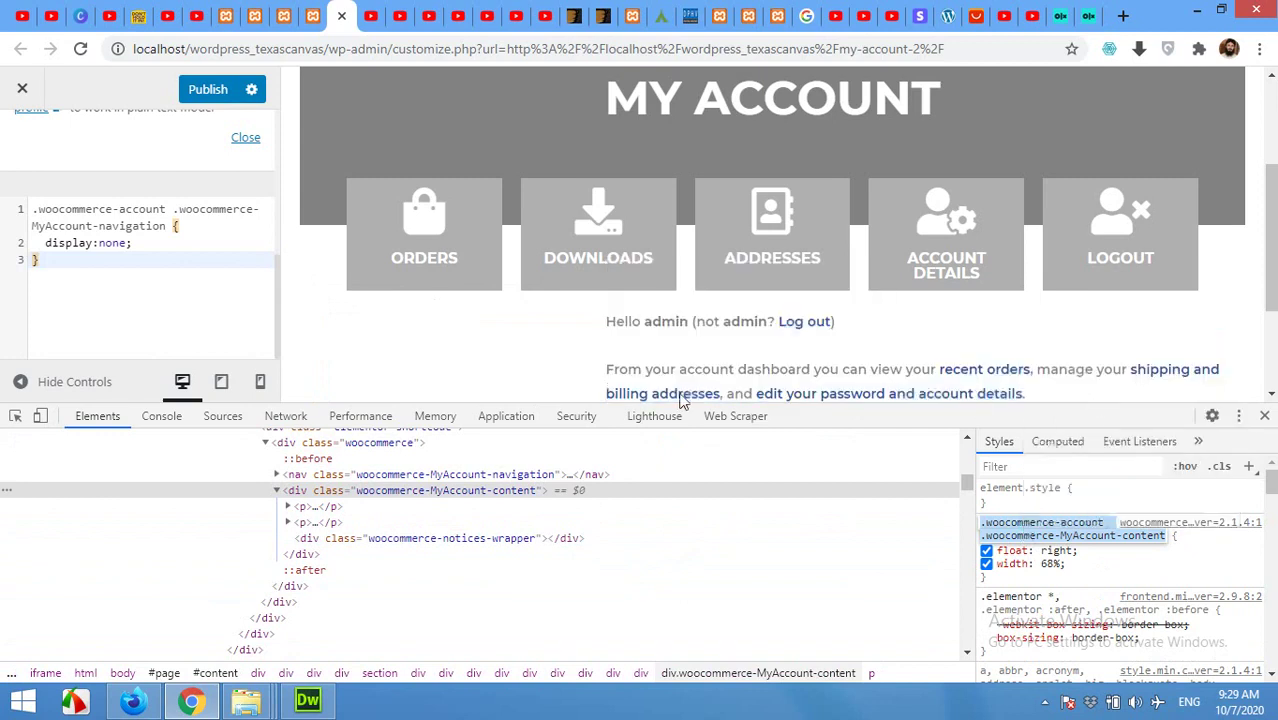
pyautogui.click(86, 281)
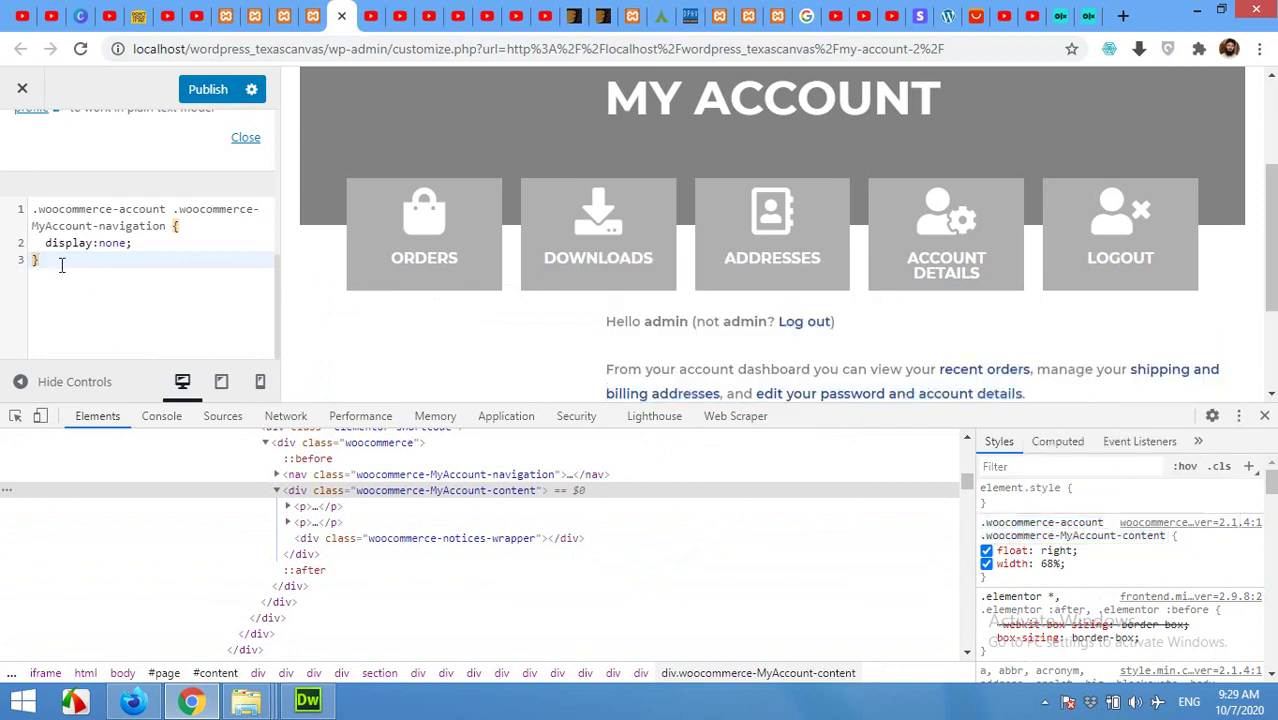
pyautogui.press('Return')
pyautogui.press('Return')
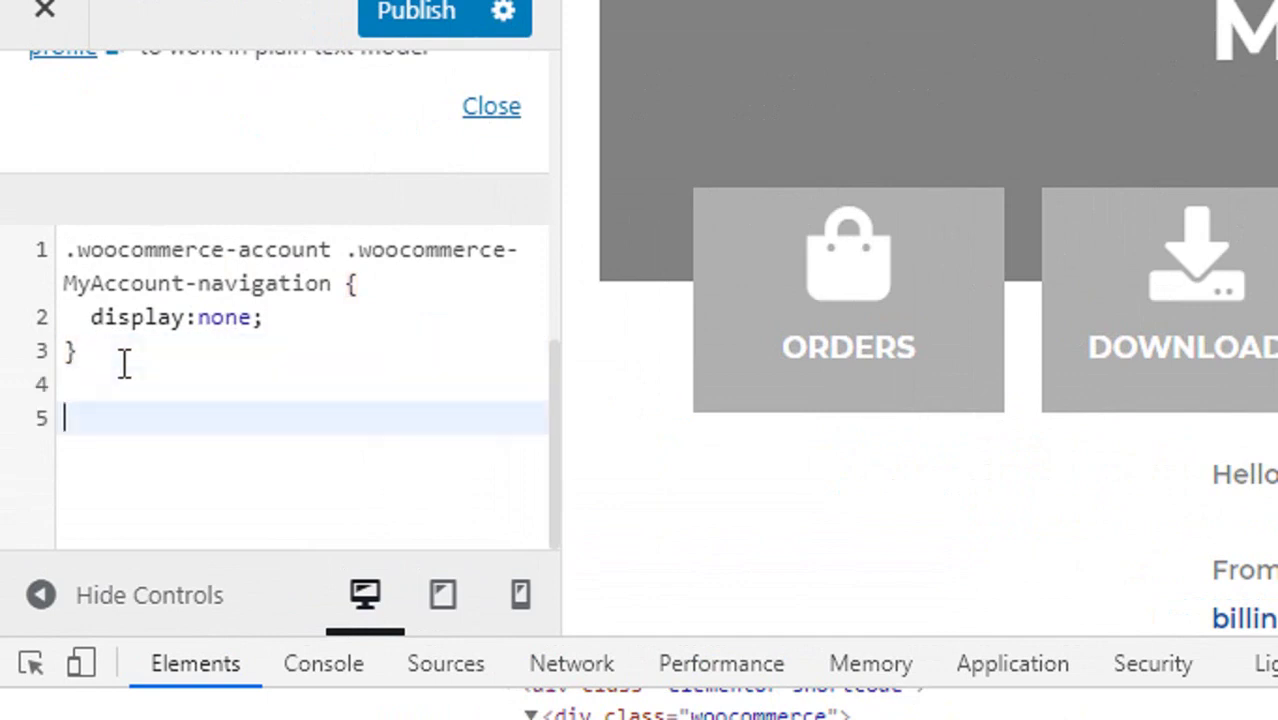
pyautogui.rightClick(118, 415)
pyautogui.click(220, 638)
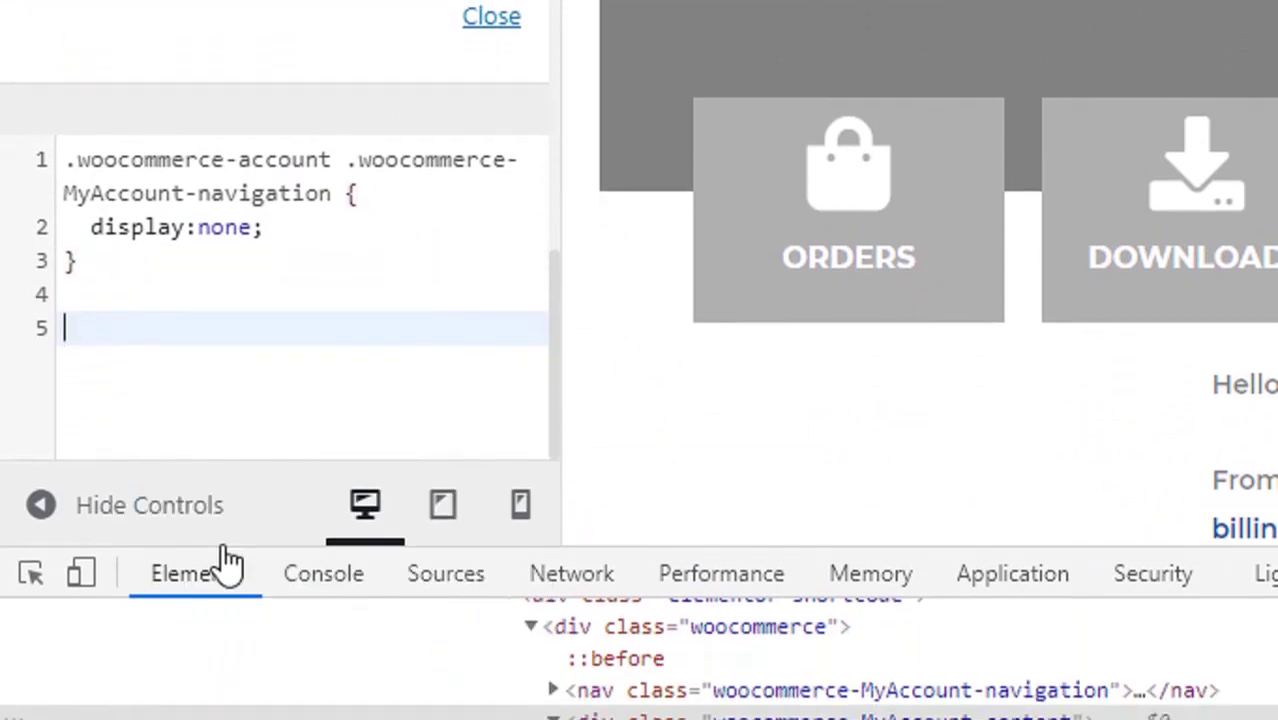
pyautogui.click(345, 360)
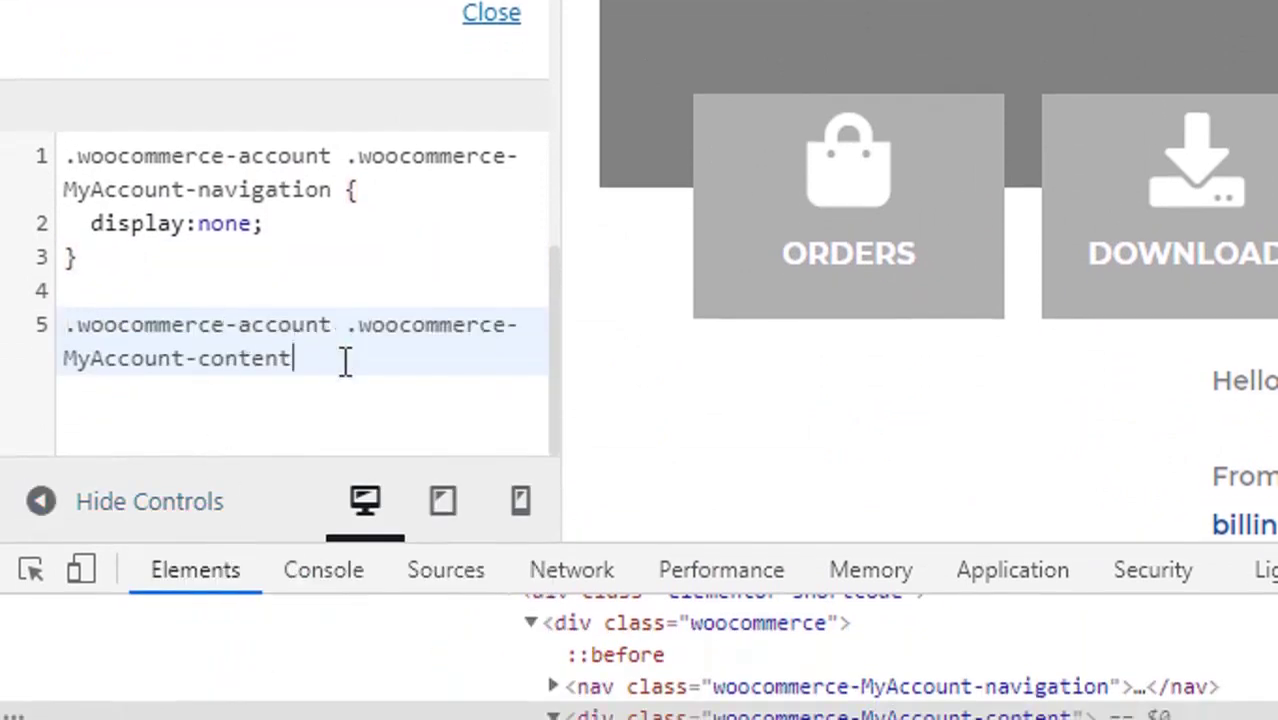
# Complete the content selector's CSS rule with width:100%; so the account content spans the full width
pyautogui.write('{')
pyautogui.press('Return')
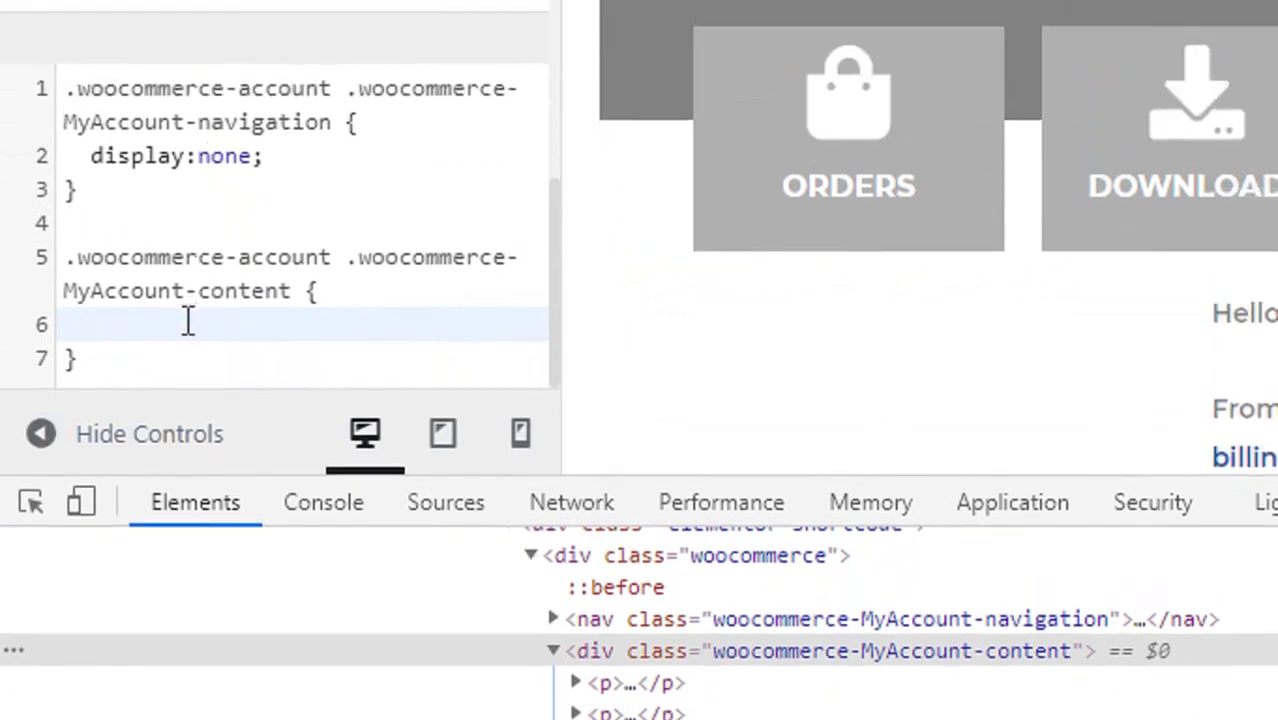
pyautogui.write('wid')
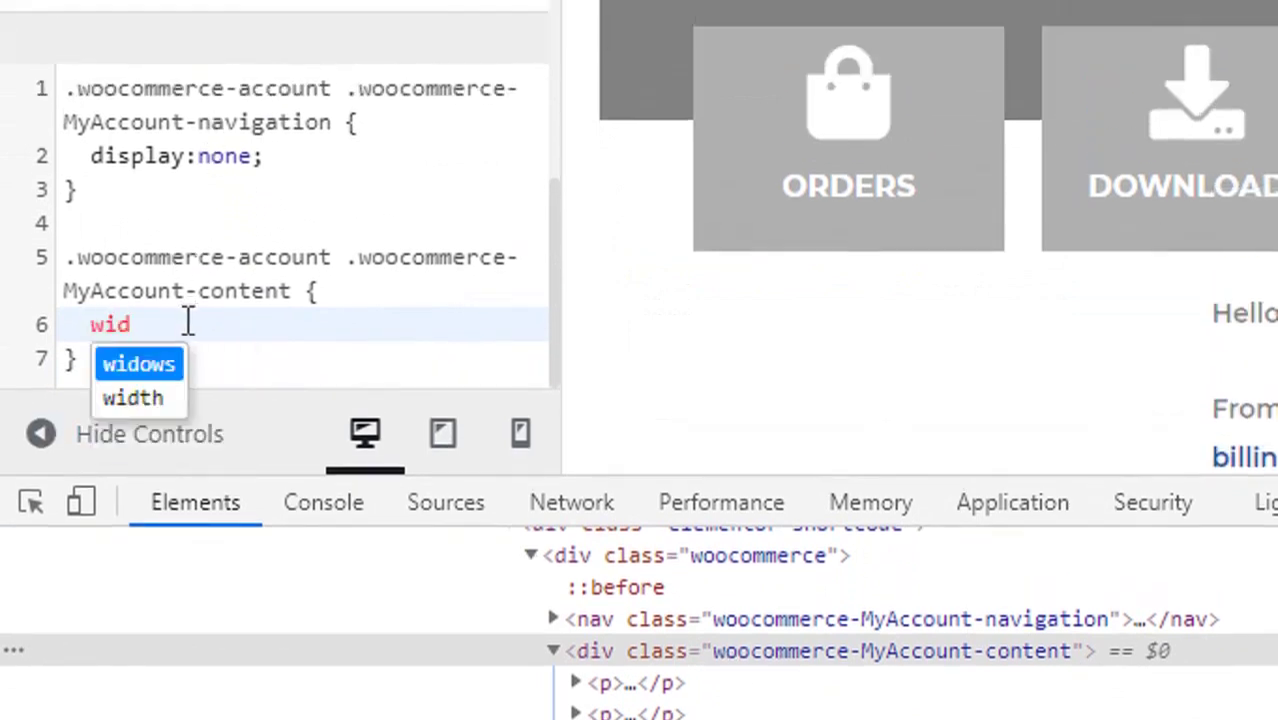
pyautogui.write('th:')
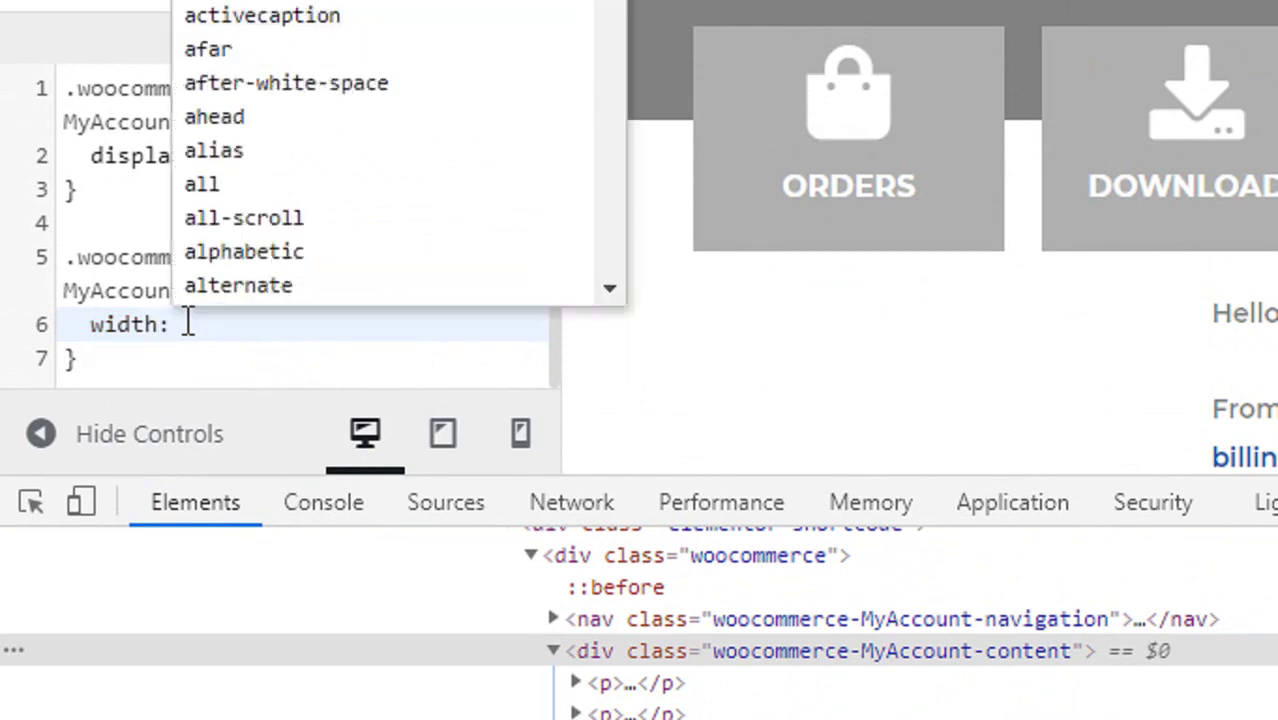
pyautogui.write('100%;')
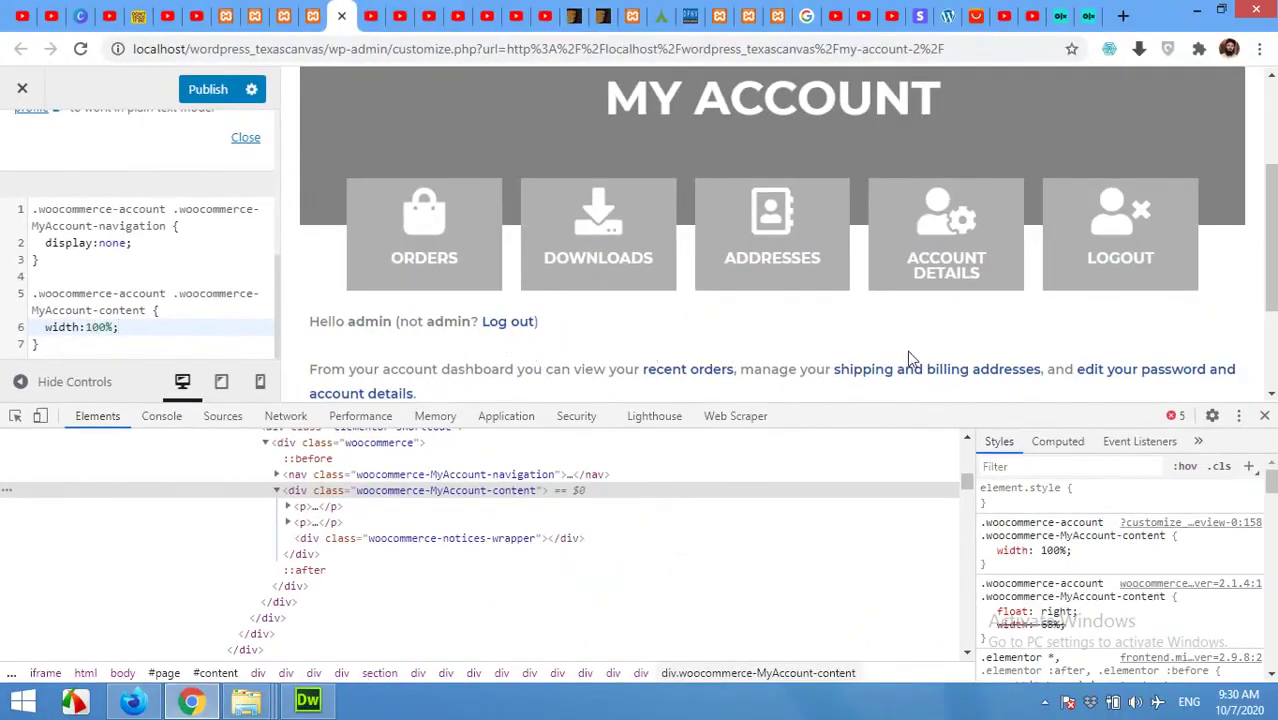
# Publish the Customizer changes and reload the live My Account 2 page to check its layout and URL slug
pyautogui.click(212, 90)
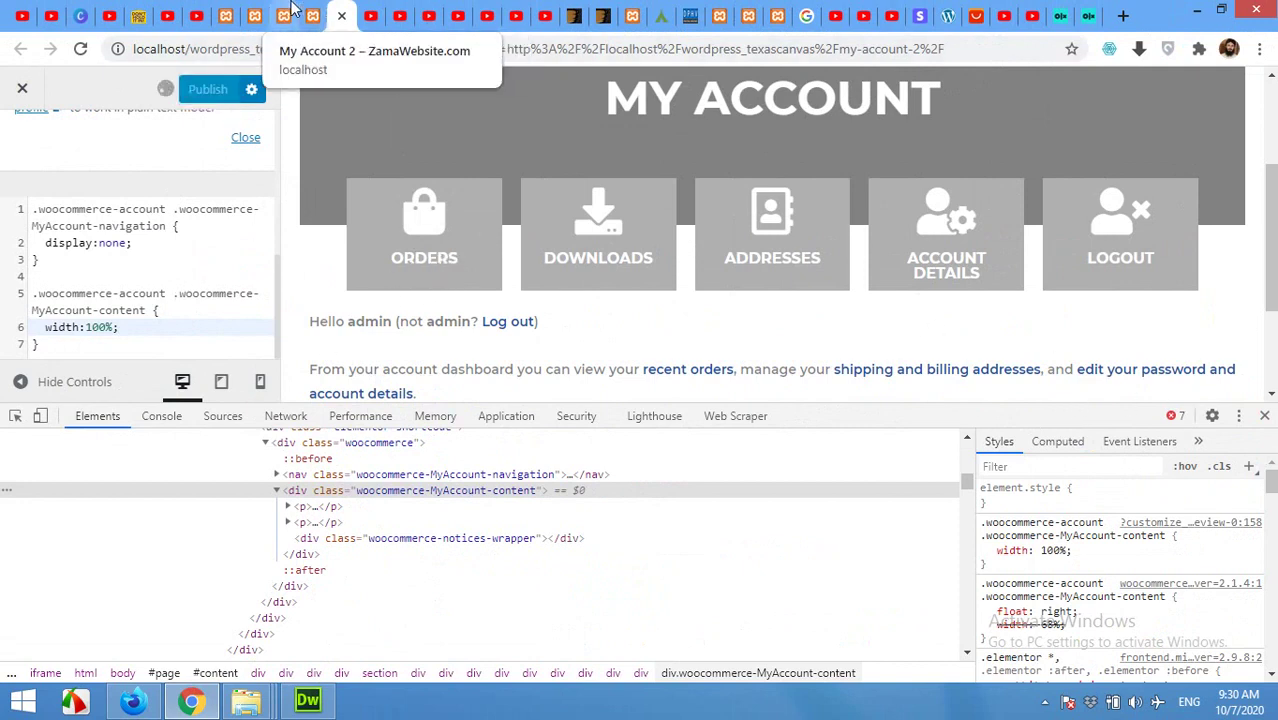
pyautogui.click(291, 8)
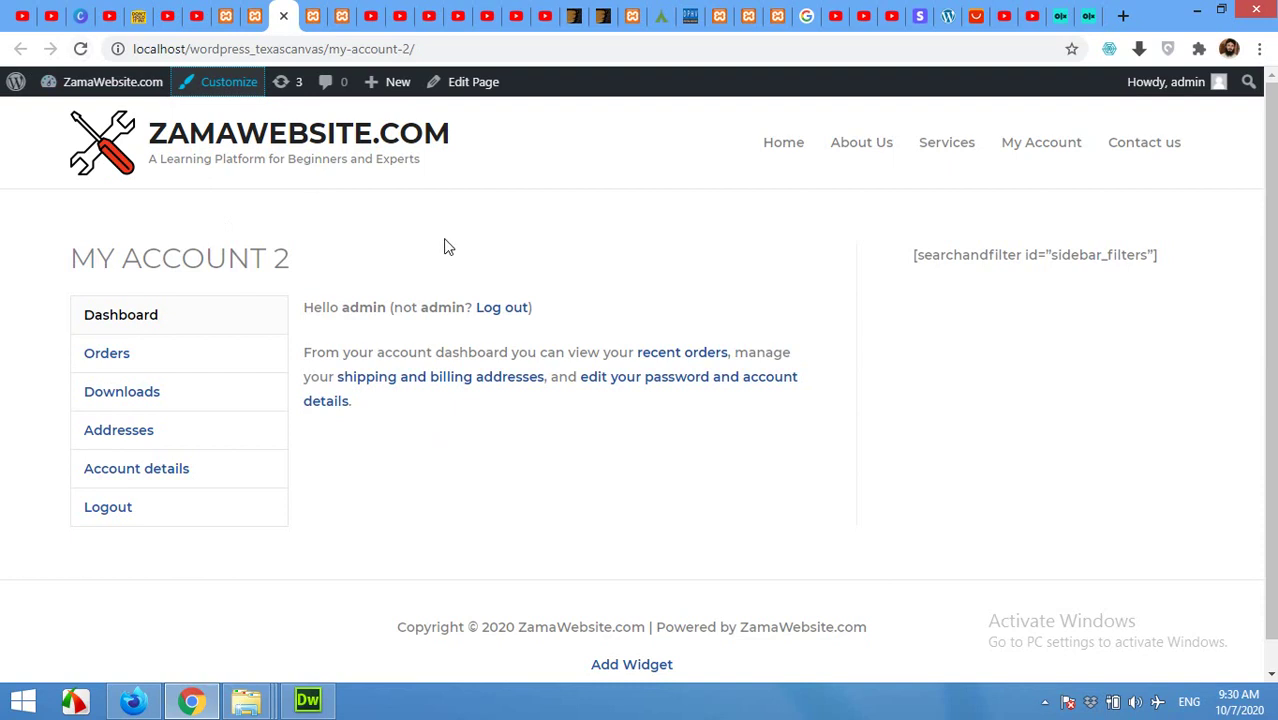
pyautogui.click(82, 48)
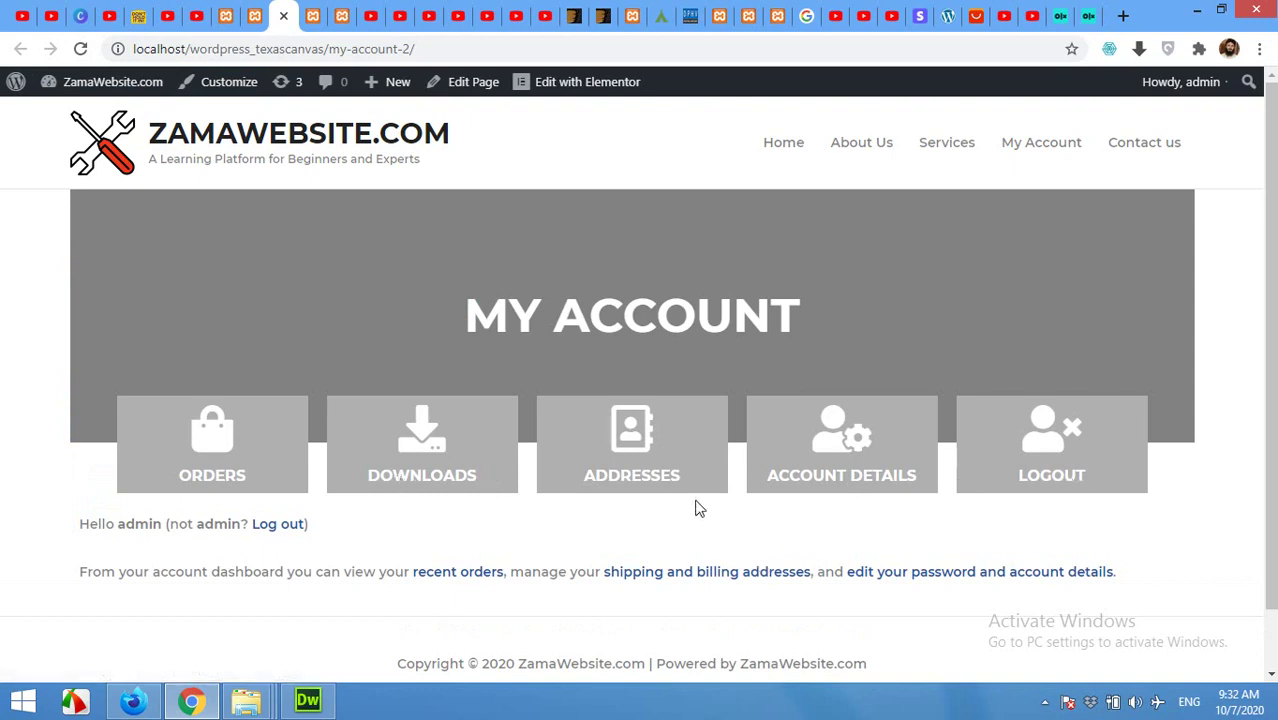
pyautogui.moveTo(410, 49); pyautogui.dragTo(329, 49)
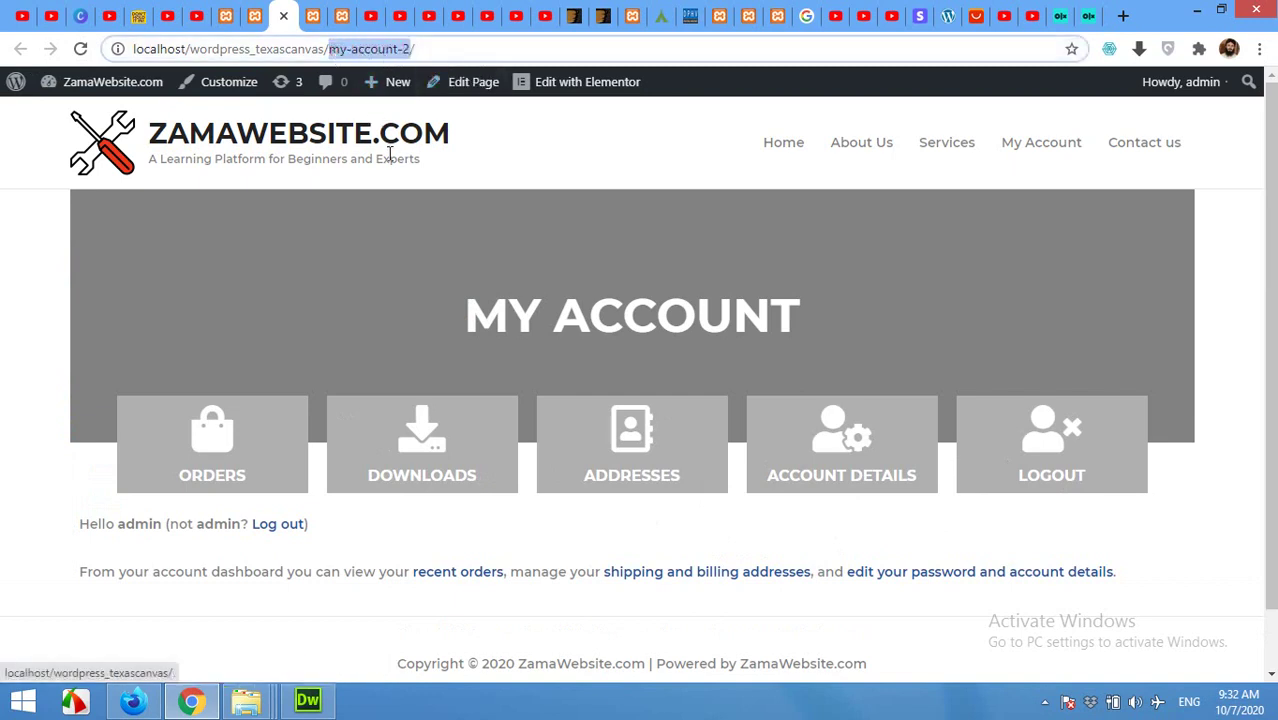
# Return to the WordPress dashboard and open the Advanced page setup in the WooCommerce settings
pyautogui.click(245, 16)
pyautogui.moveTo(63, 497)
pyautogui.moveTo(66, 408)
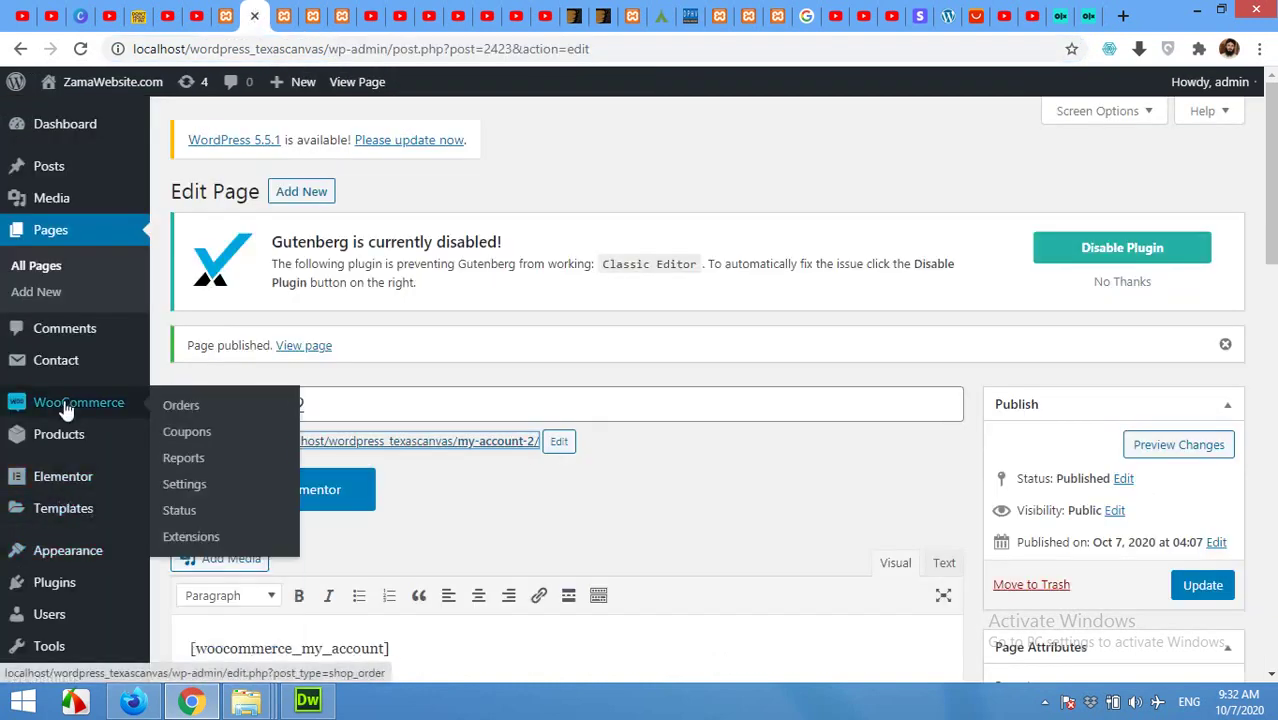
pyautogui.click(188, 485)
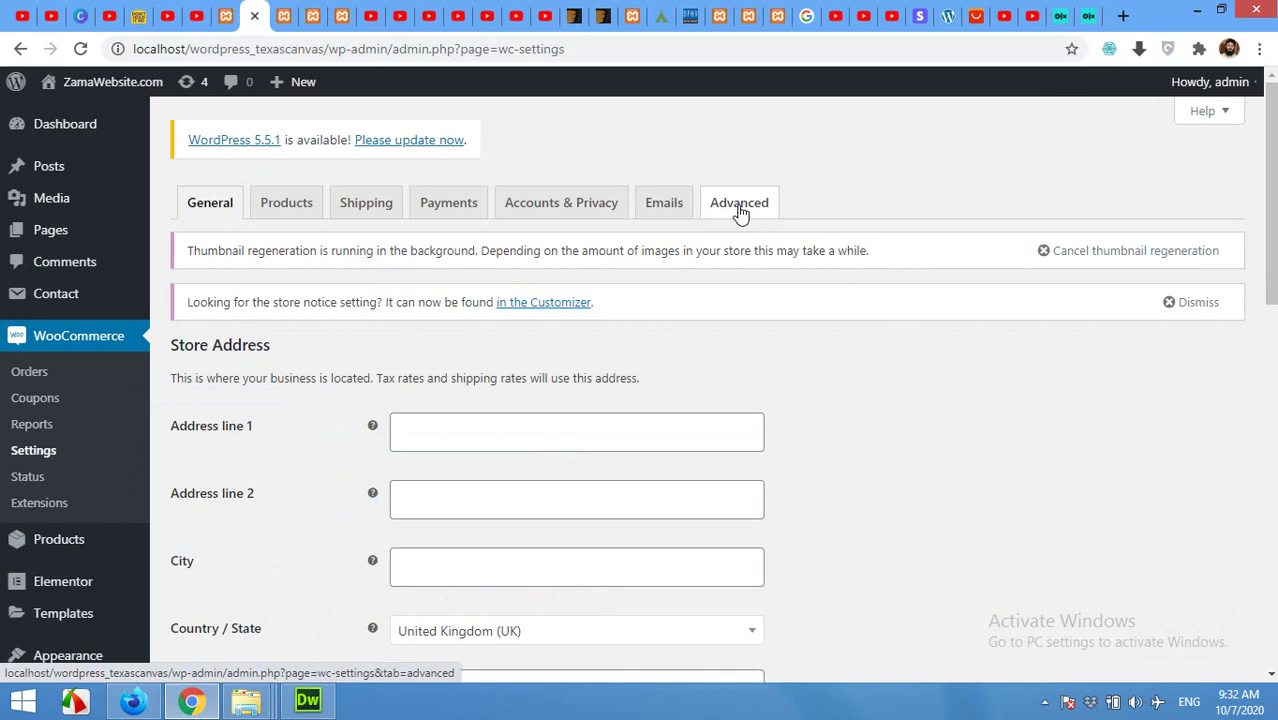
pyautogui.click(739, 205)
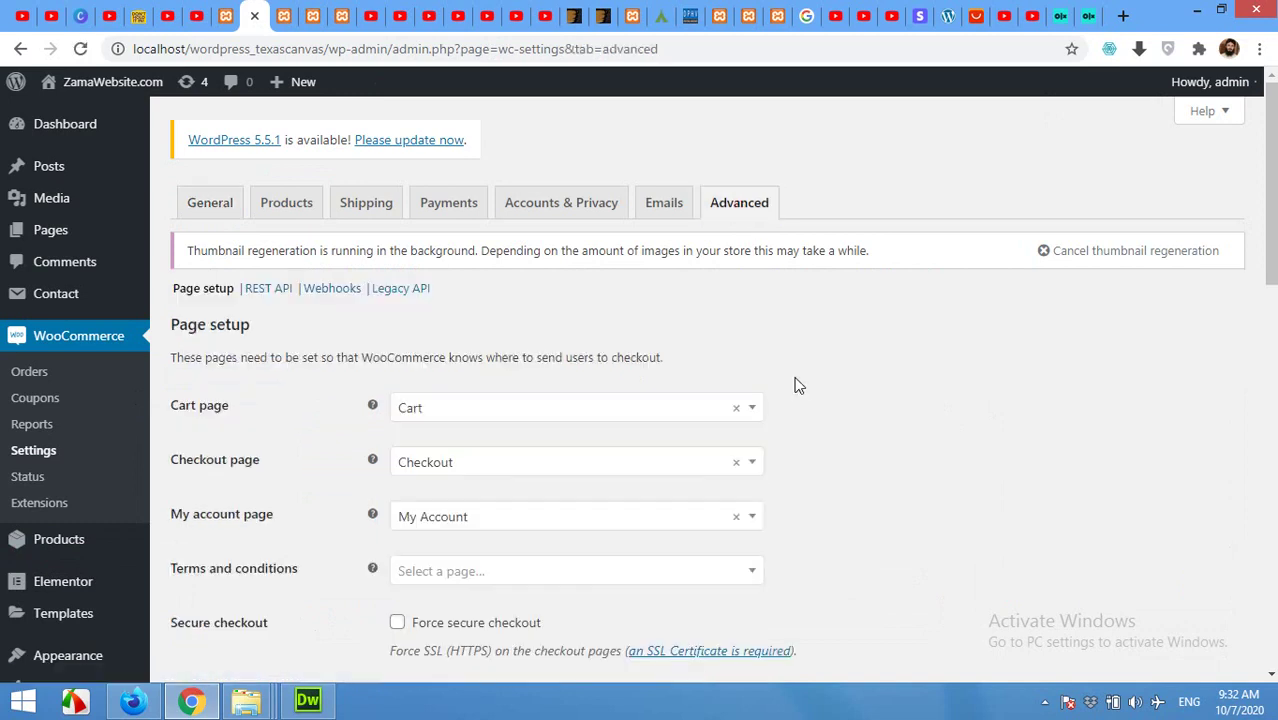
# Set the My account page to My Account 2 and save the WooCommerce settings
pyautogui.click(757, 523)
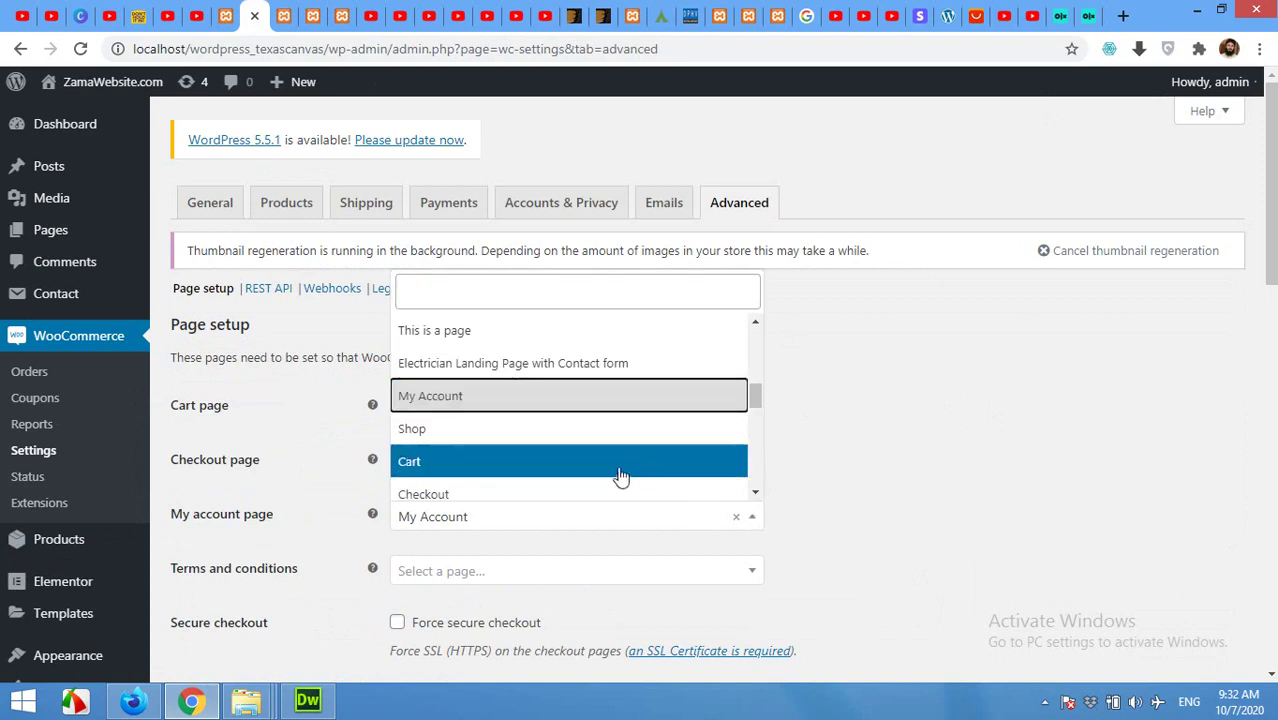
pyautogui.scroll(-1, 610, 470)
pyautogui.scroll(-1, 603, 462)
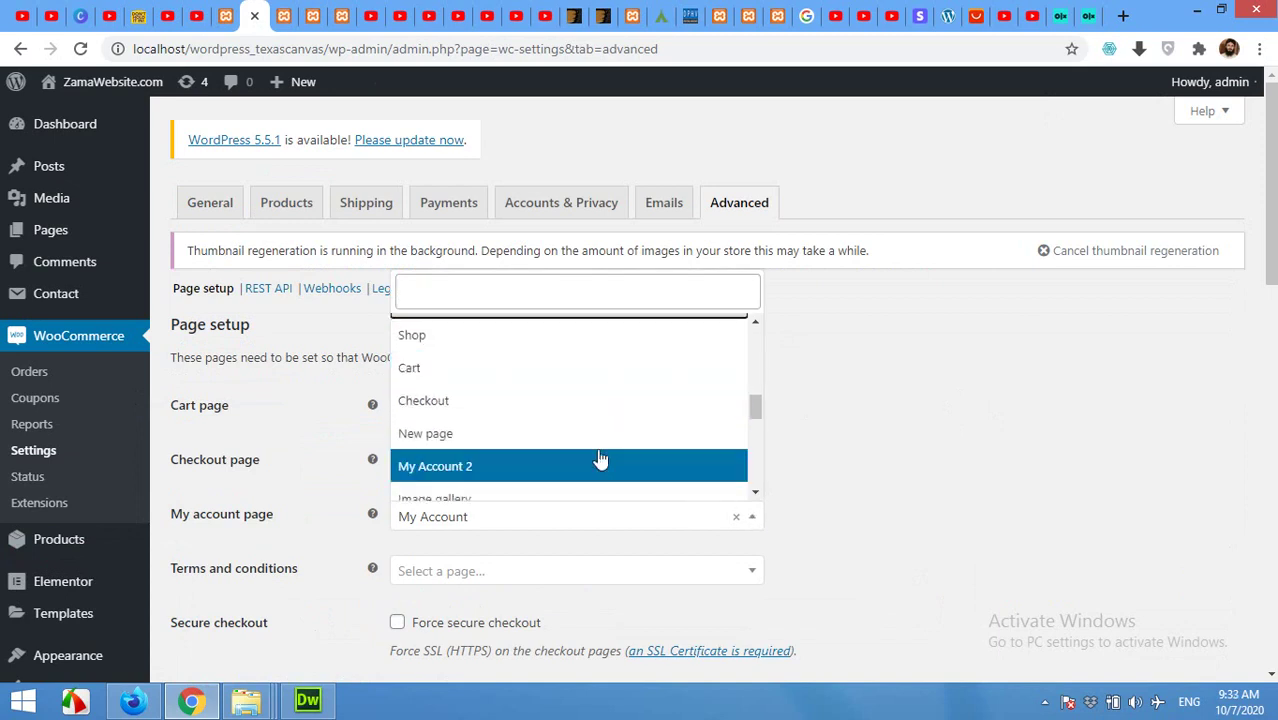
pyautogui.click(452, 467)
pyautogui.scroll(-2, 866, 525)
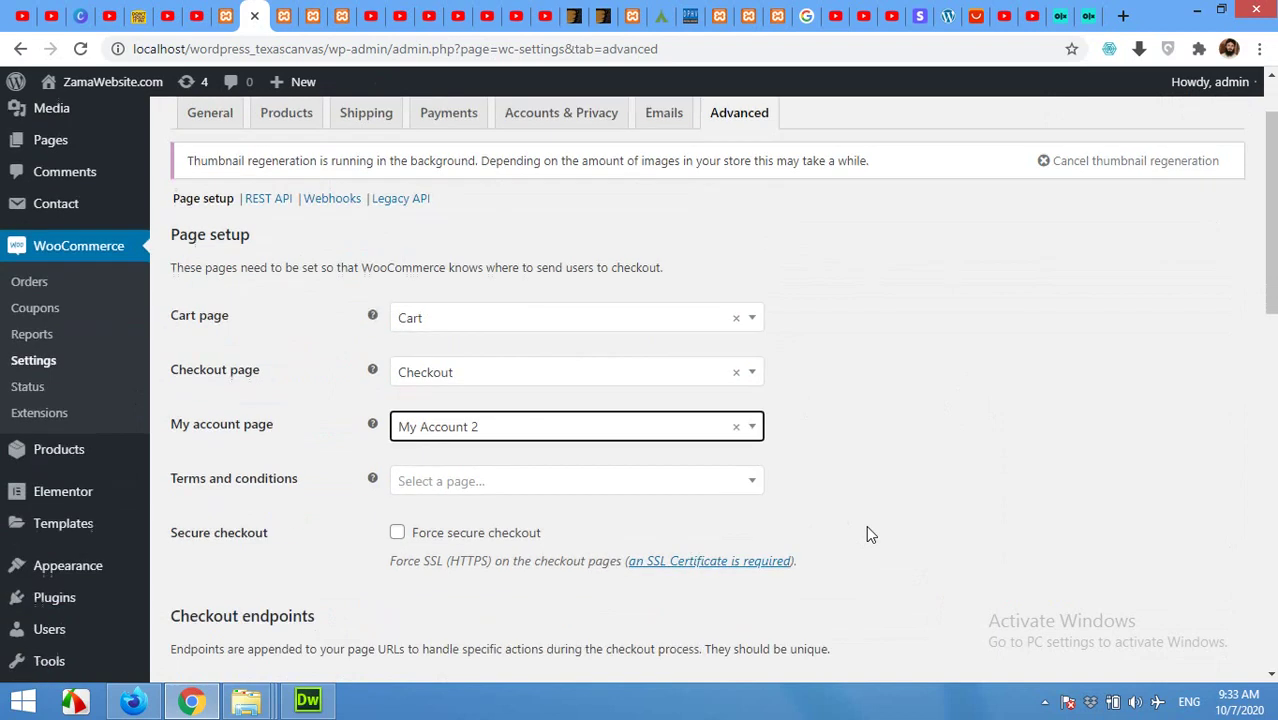
pyautogui.scroll(-4, 224, 614)
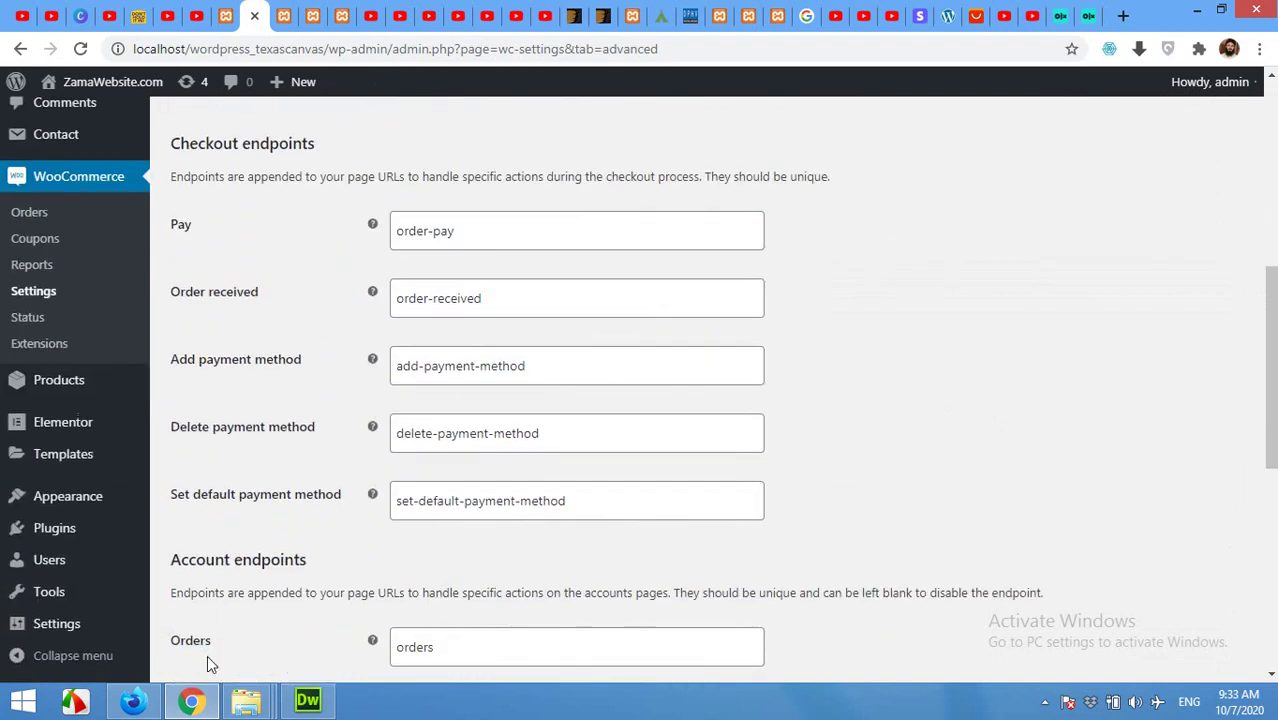
pyautogui.scroll(-5, 207, 652)
pyautogui.click(216, 585)
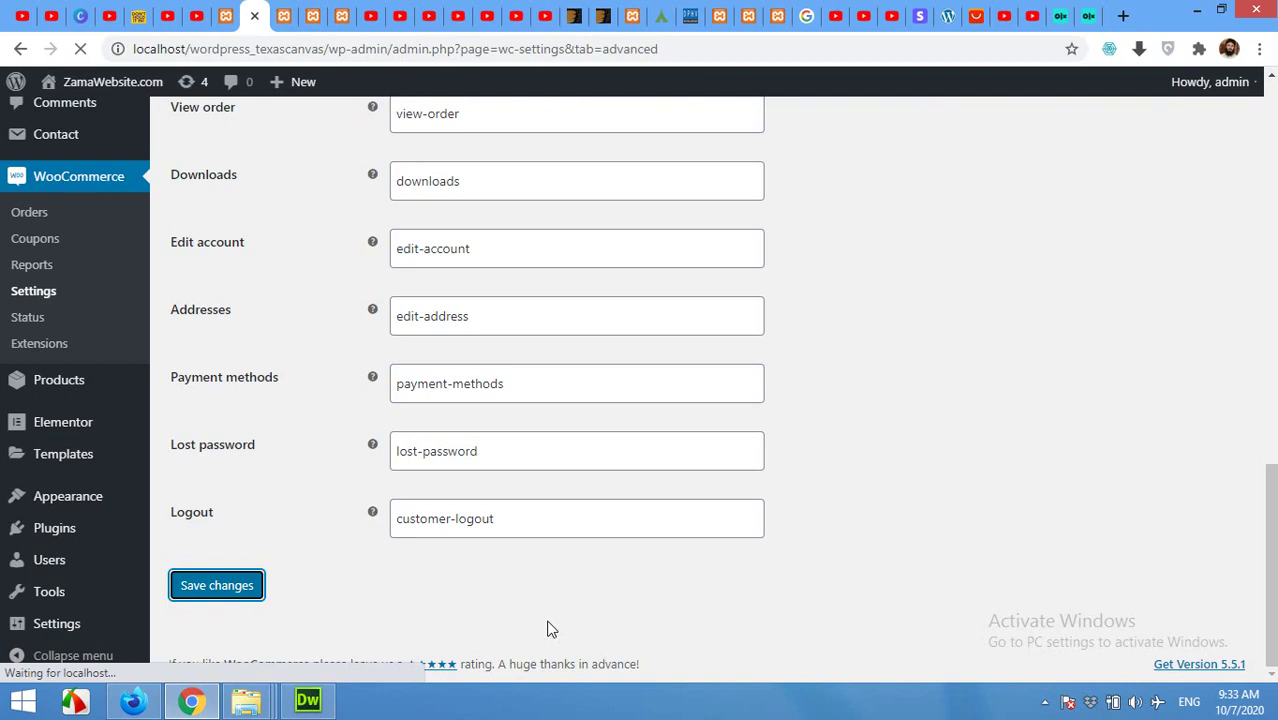
# Reload the live My Account 2 page and follow its Downloads tile to check where the link leads
pyautogui.click(312, 14)
pyautogui.click(341, 15)
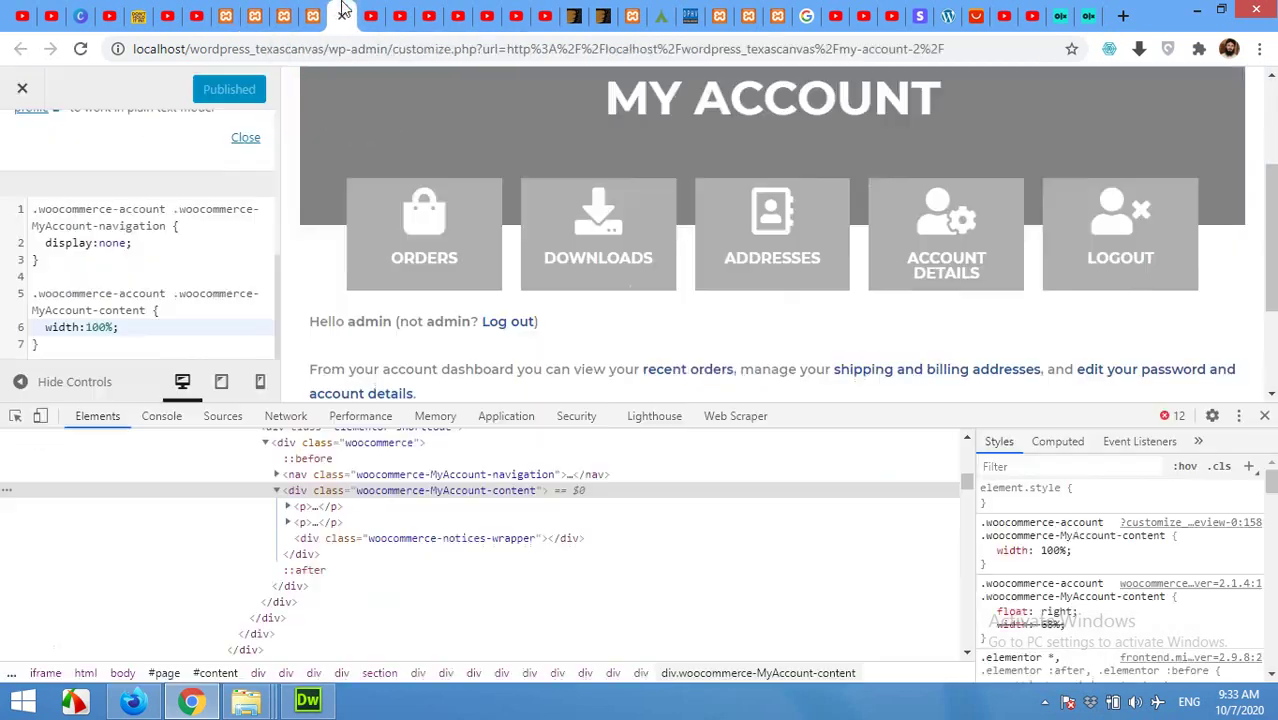
pyautogui.click(281, 12)
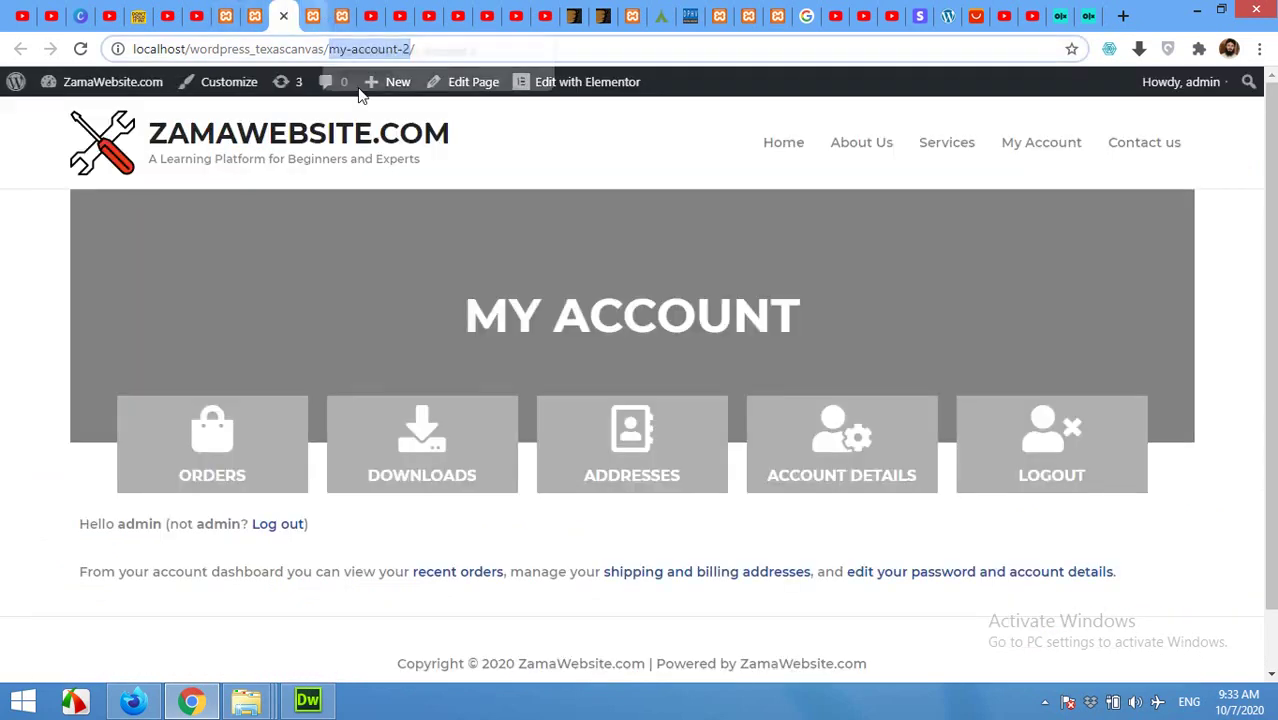
pyautogui.press('Return')
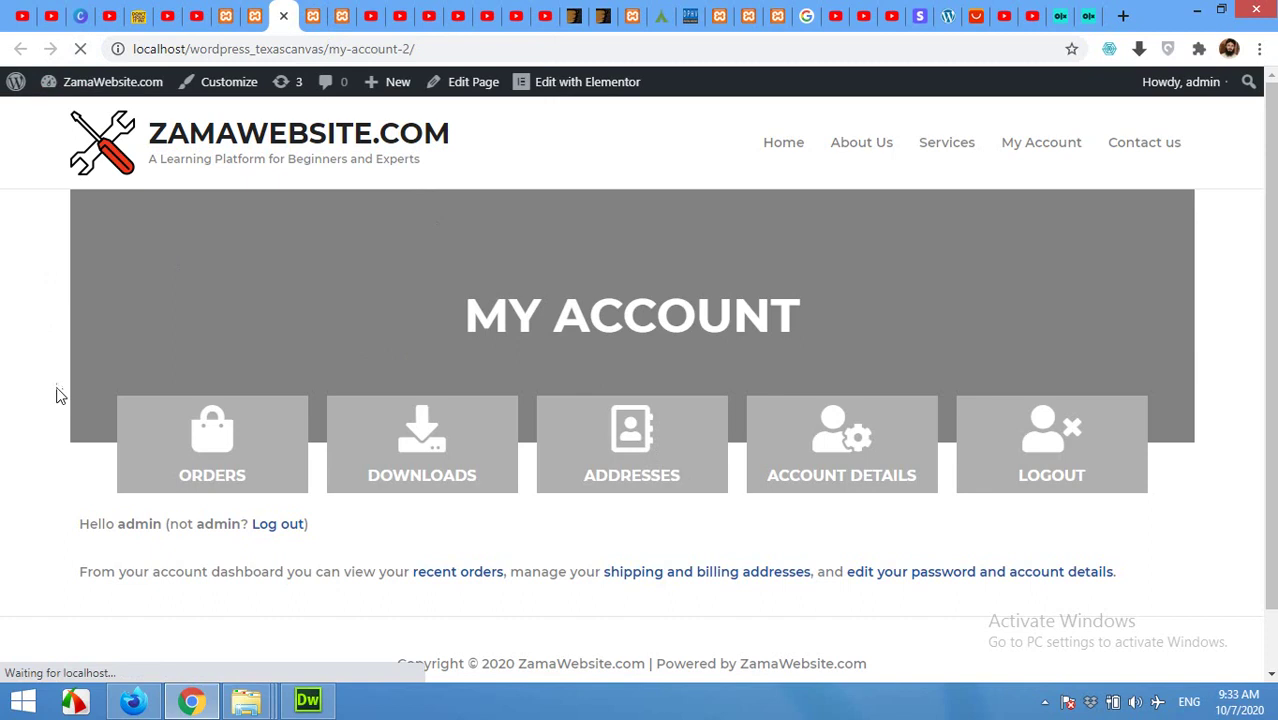
pyautogui.scroll(-1, 52, 400)
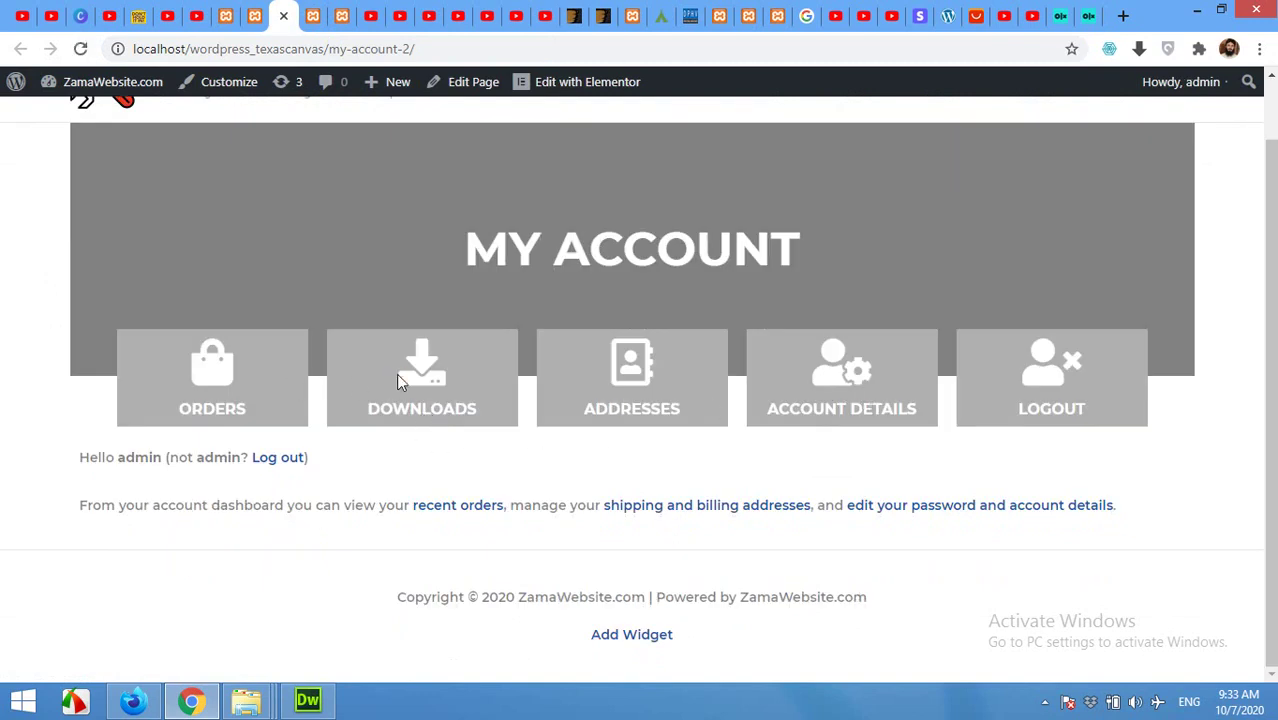
pyautogui.click(424, 397)
pyautogui.scroll(-2, 616, 499)
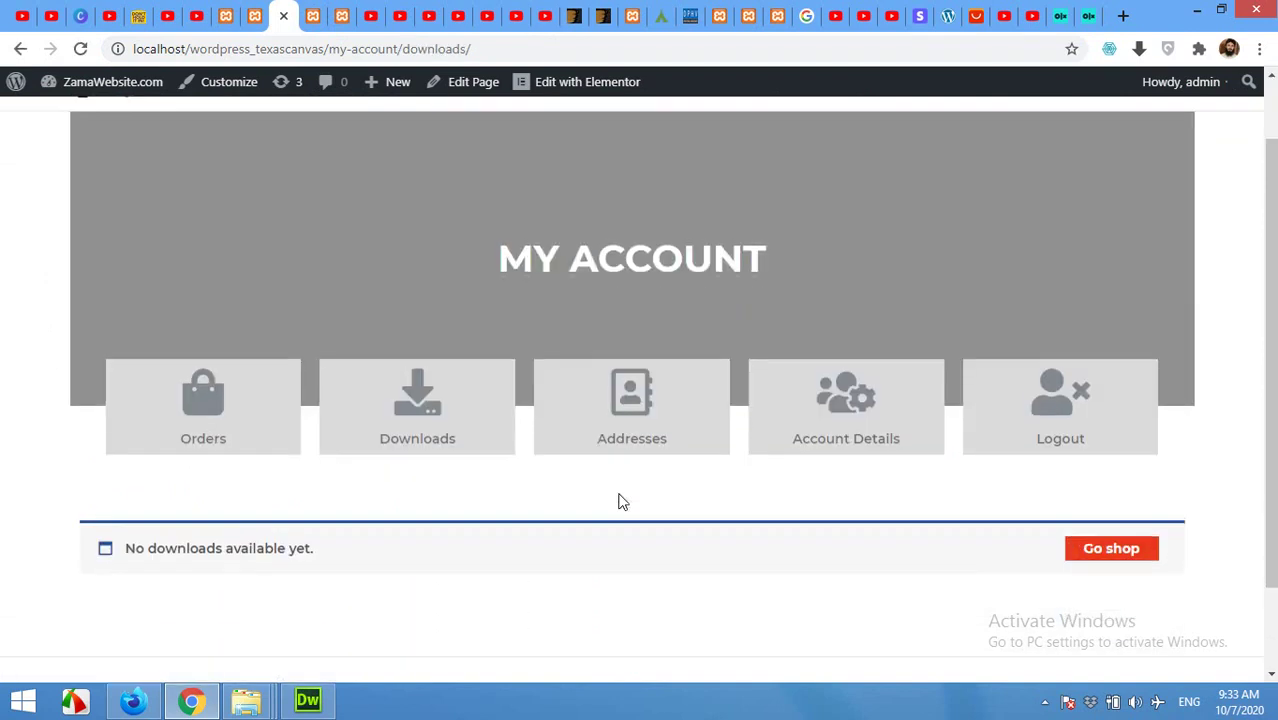
pyautogui.scroll(2, 579, 545)
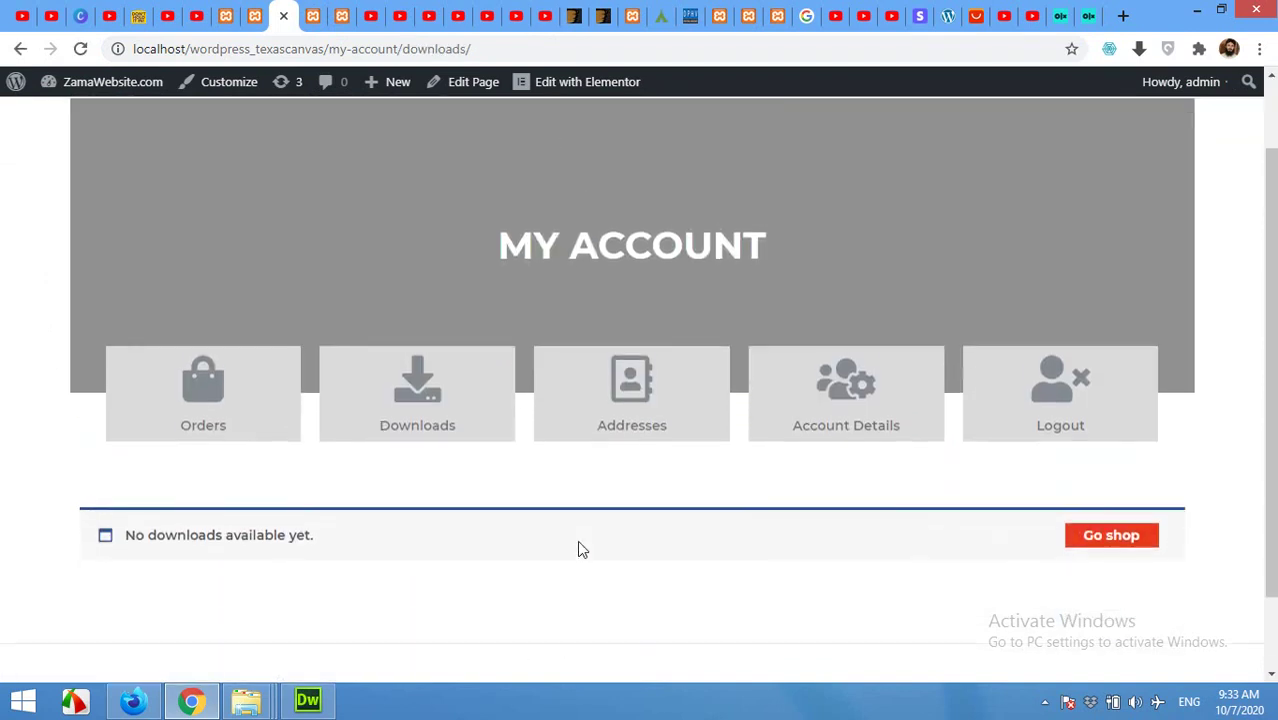